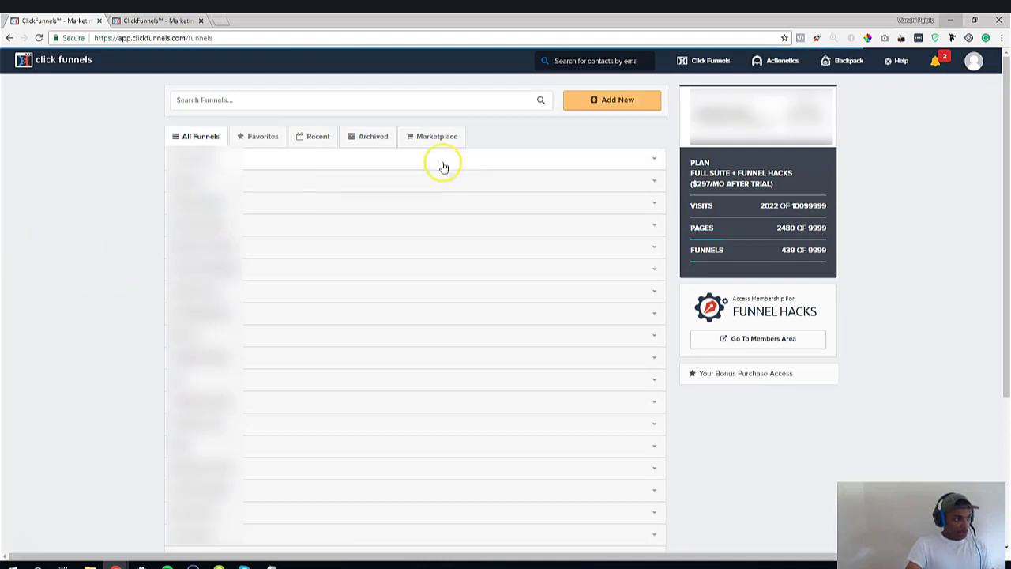
# Start a new funnel in the Classic Funnel Builder with the Sell Your Product goal and the Product Launch type
pyautogui.click(640, 103)
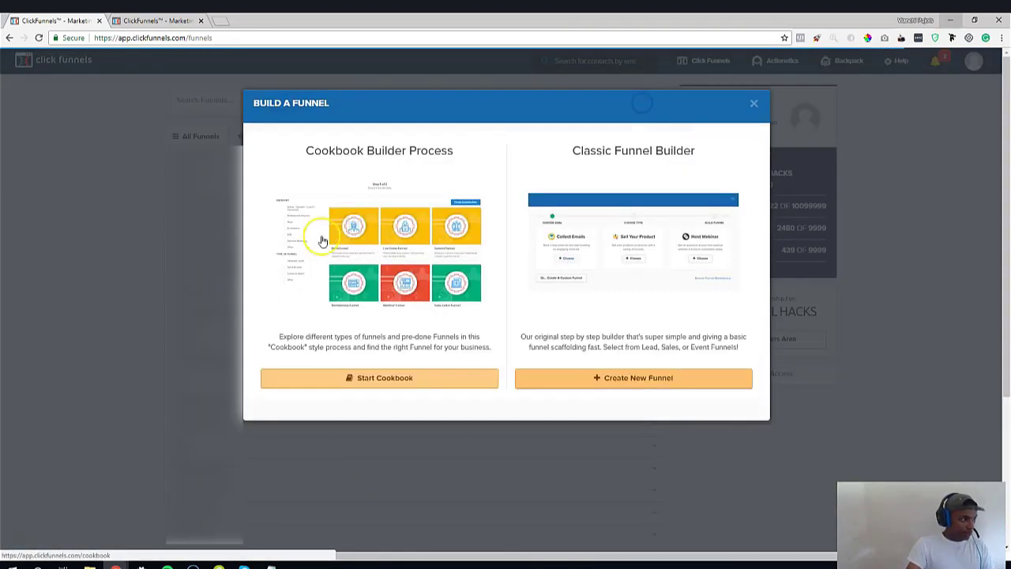
pyautogui.click(646, 379)
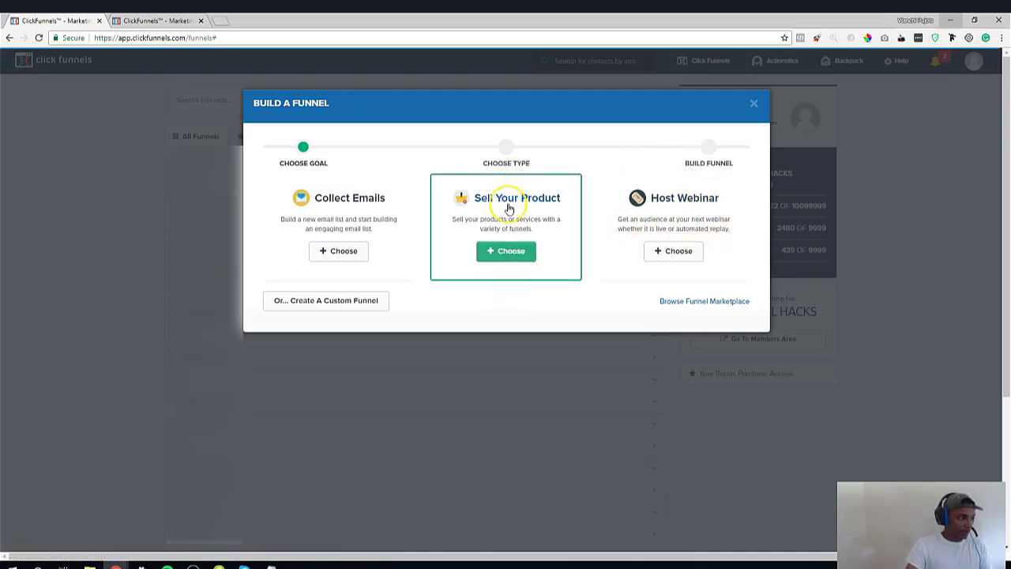
pyautogui.click(506, 250)
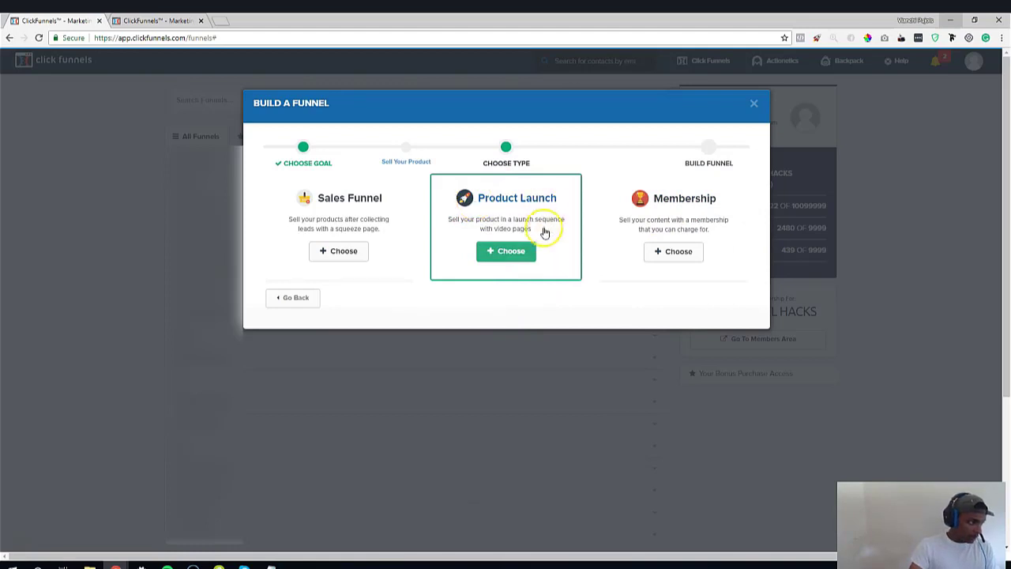
pyautogui.click(498, 251)
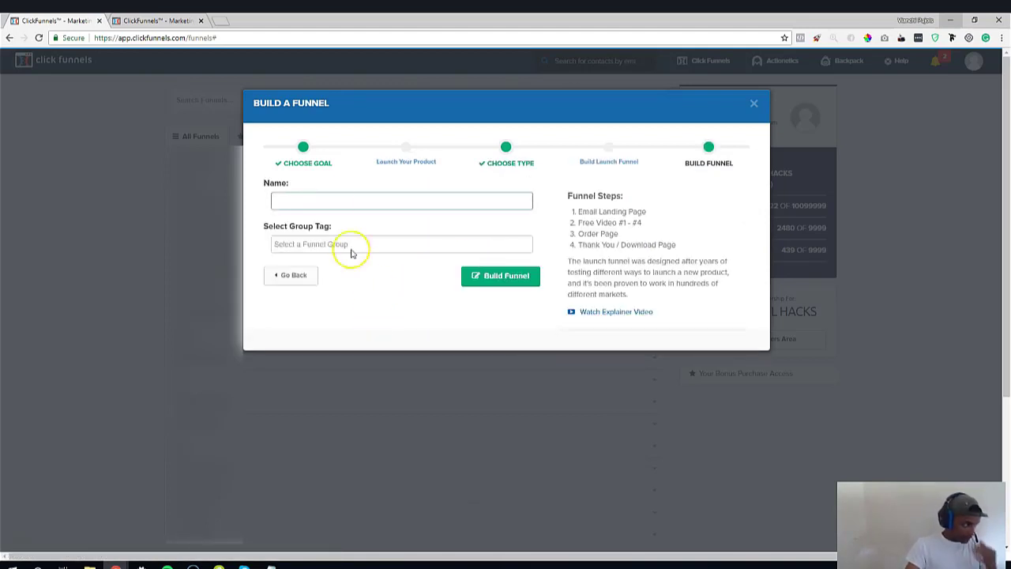
# Name the funnel "Ecommerce Sales Funnel test" and build it
pyautogui.click(319, 201)
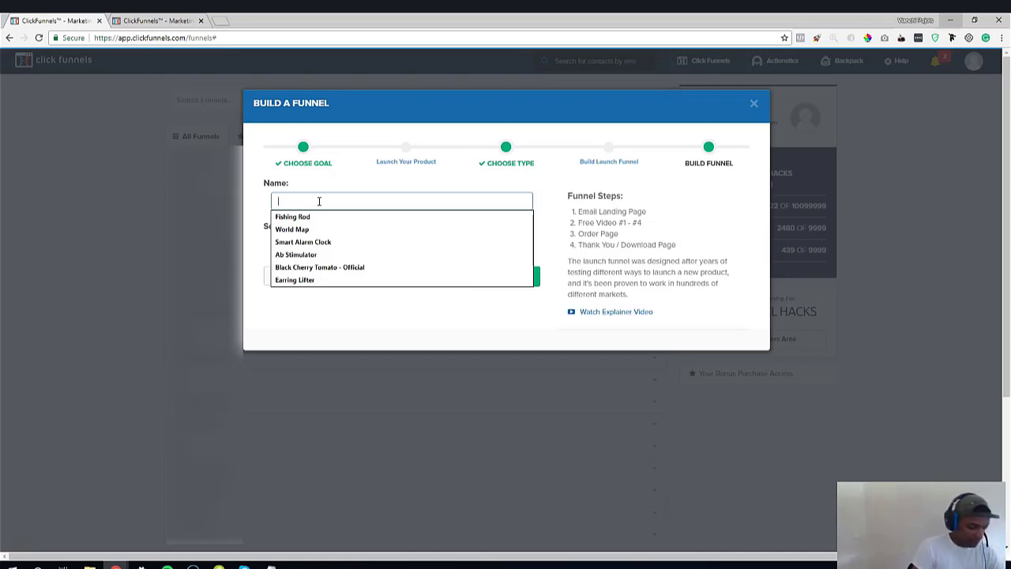
pyautogui.write('Ecommerce Sales Fu')
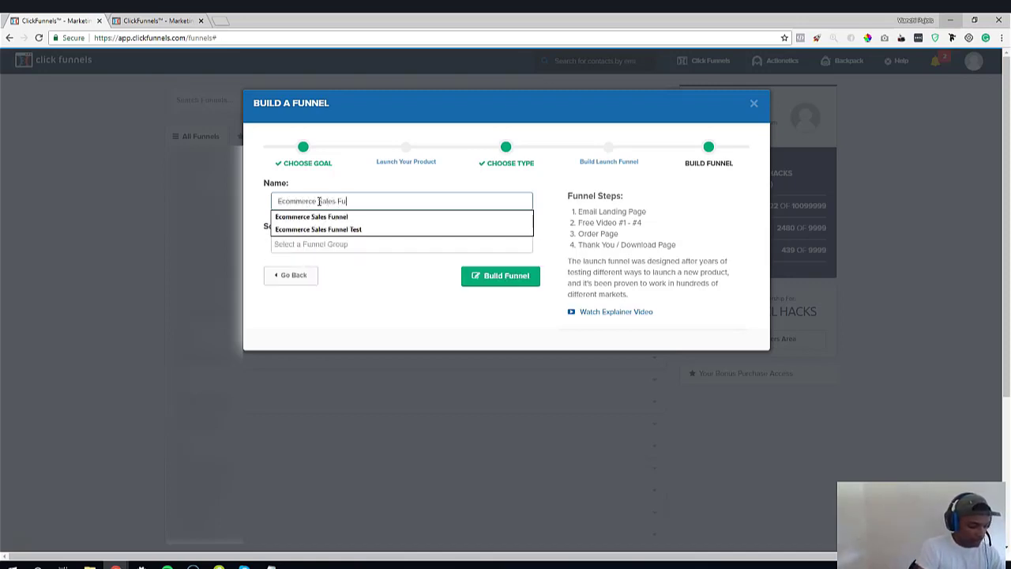
pyautogui.write('nnel test')
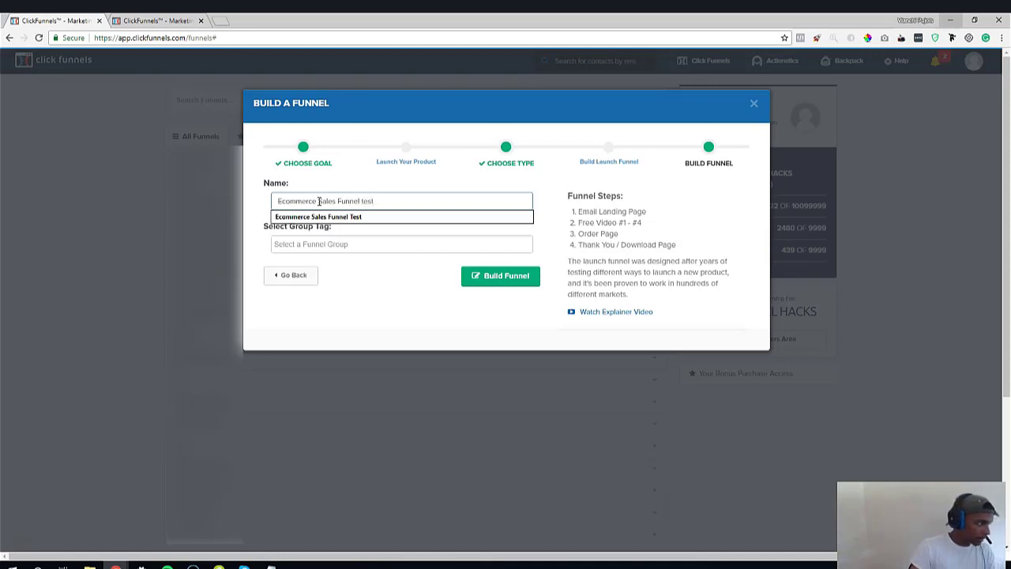
pyautogui.click(499, 283)
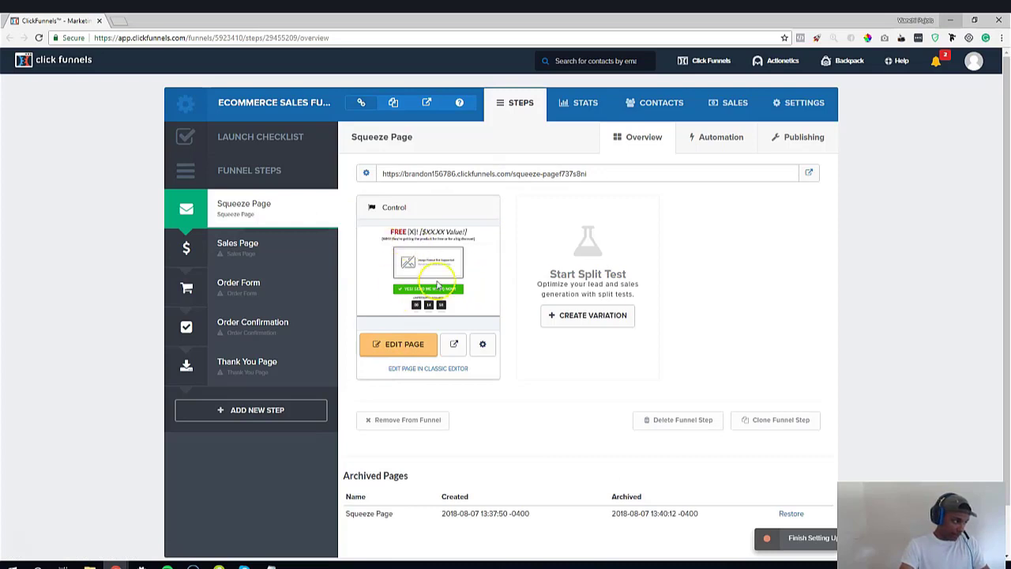
# Open the Squeeze Page for editing and replace the headline's X placeholder with "Teeth Whitening Charcoal", keeping the braces
pyautogui.click(394, 350)
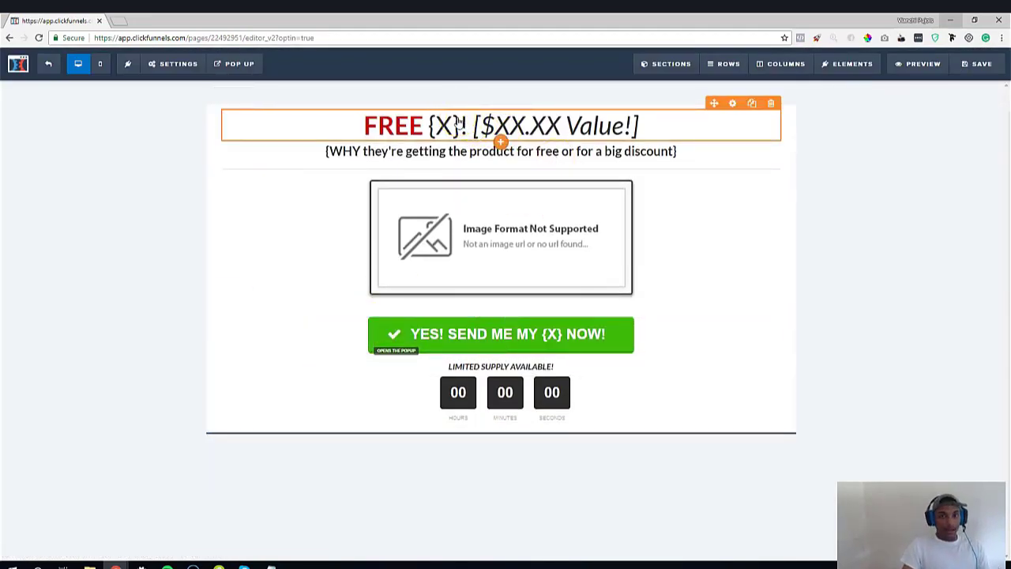
pyautogui.click(551, 124)
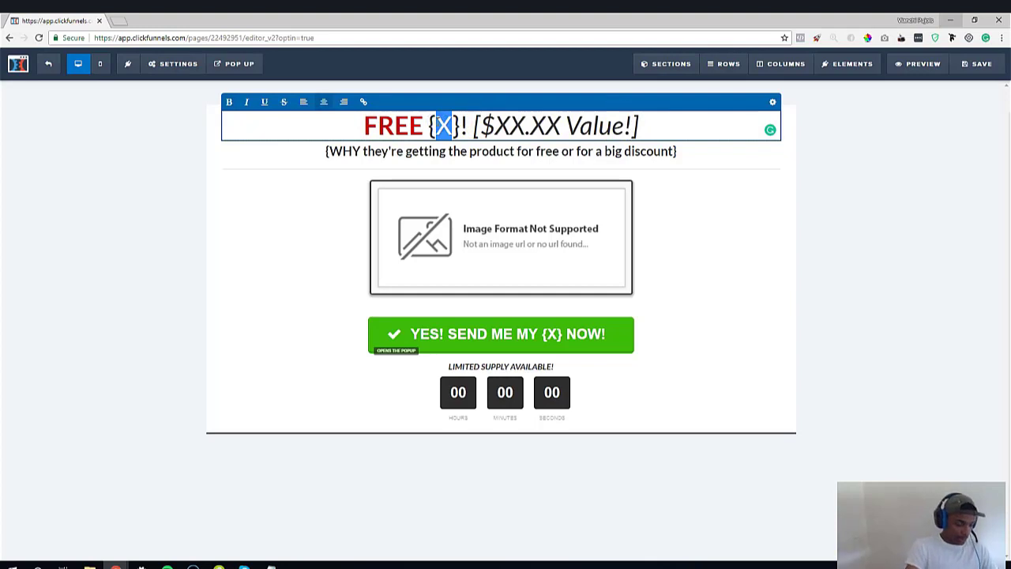
pyautogui.write('Teeth ')
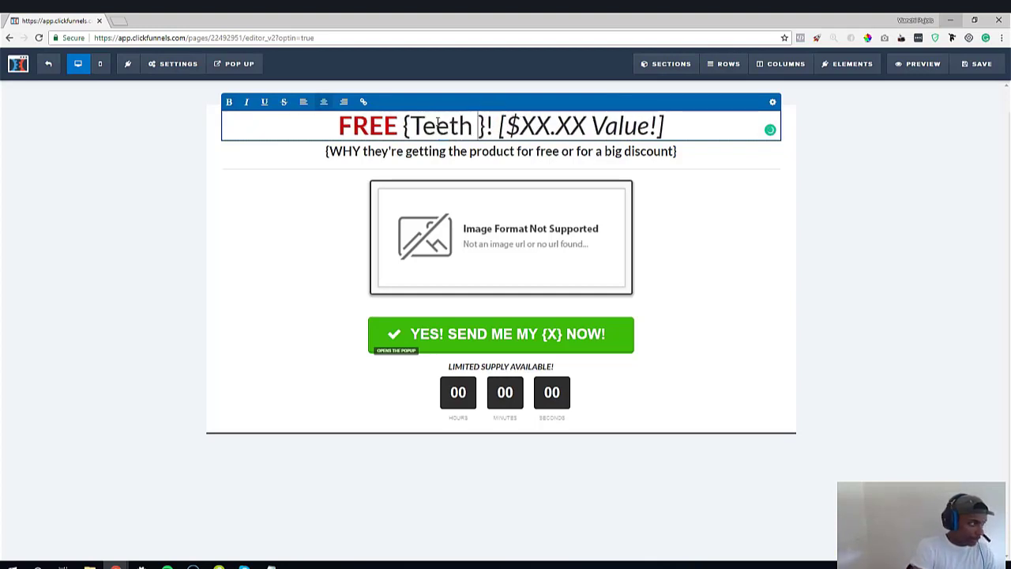
pyautogui.write('Whitening')
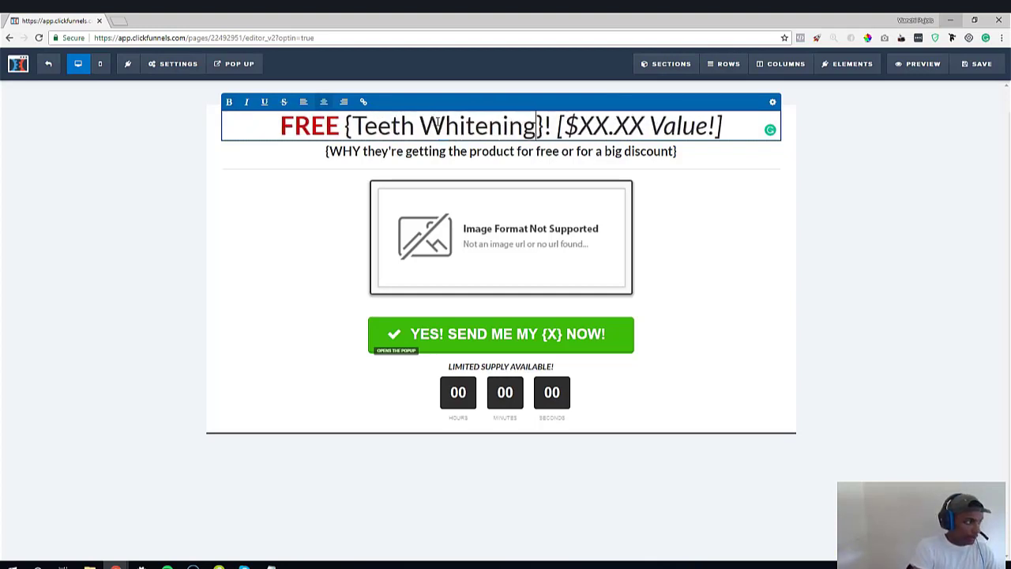
pyautogui.write(' Charcoa')
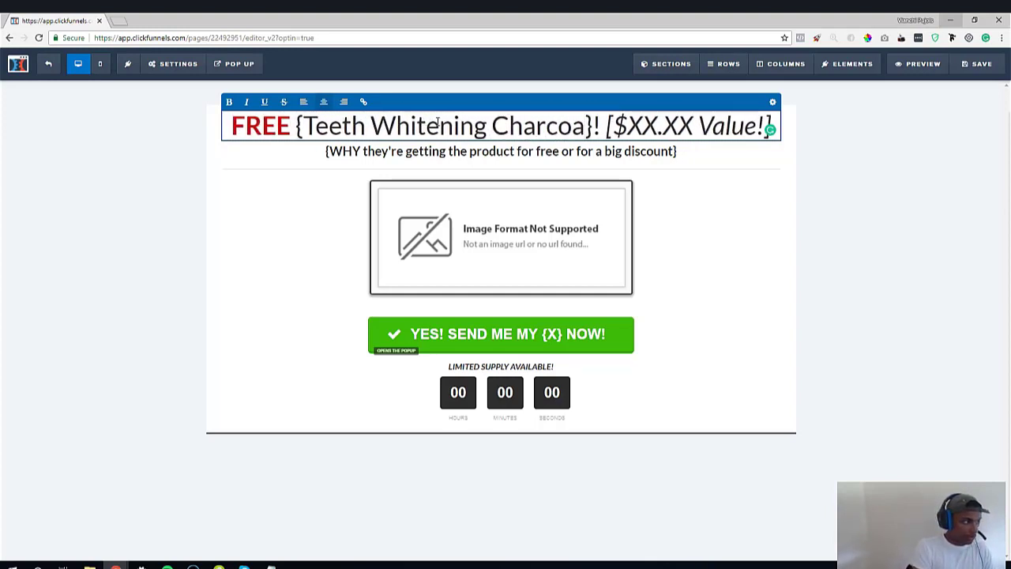
pyautogui.write('l')
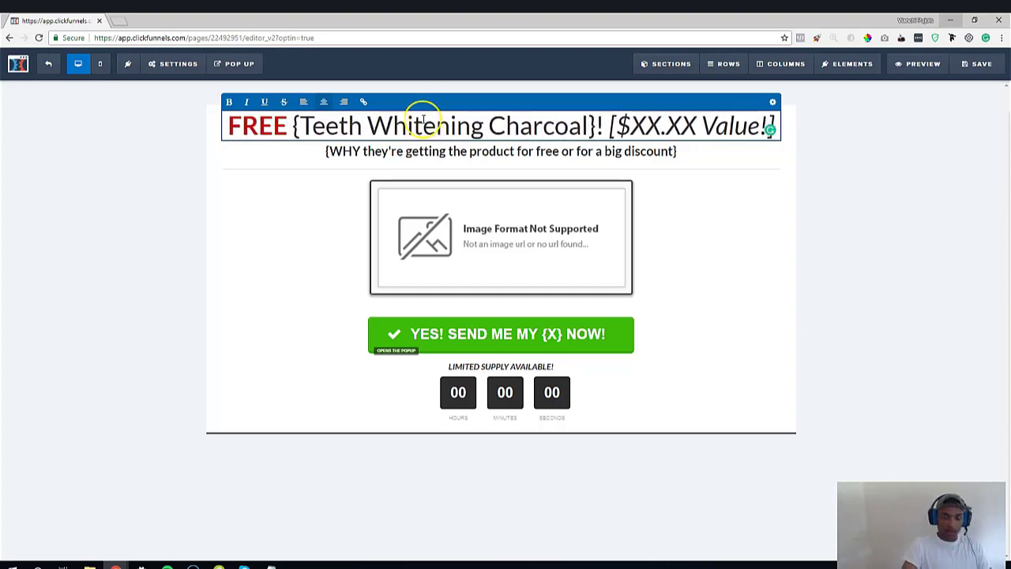
pyautogui.press('BackSpace')
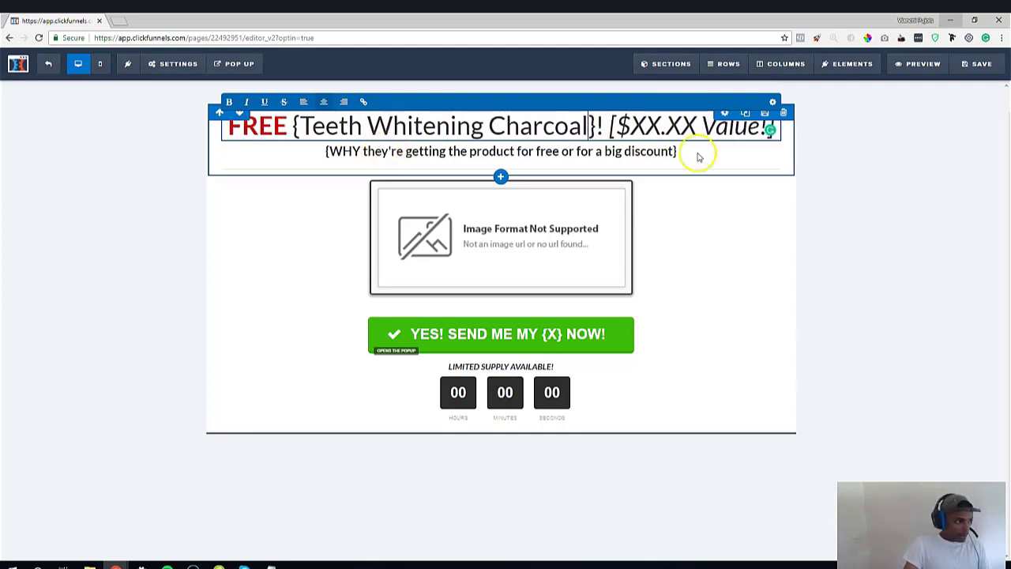
# Replace the XX.XX placeholder in the headline with 29.99 as the product value
pyautogui.click(647, 125)
pyautogui.moveTo(631, 125); pyautogui.dragTo(693, 127)
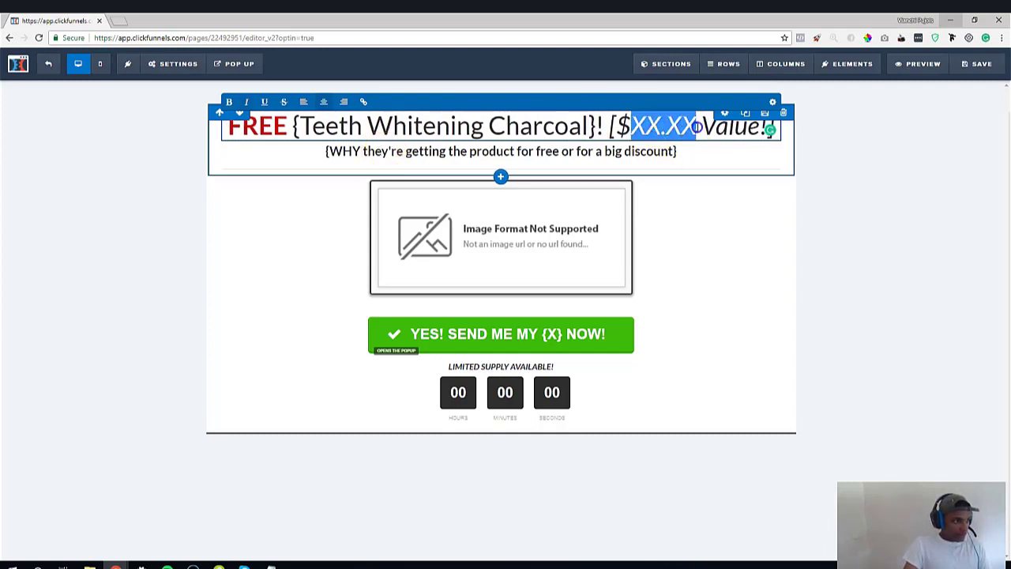
pyautogui.write('29.99')
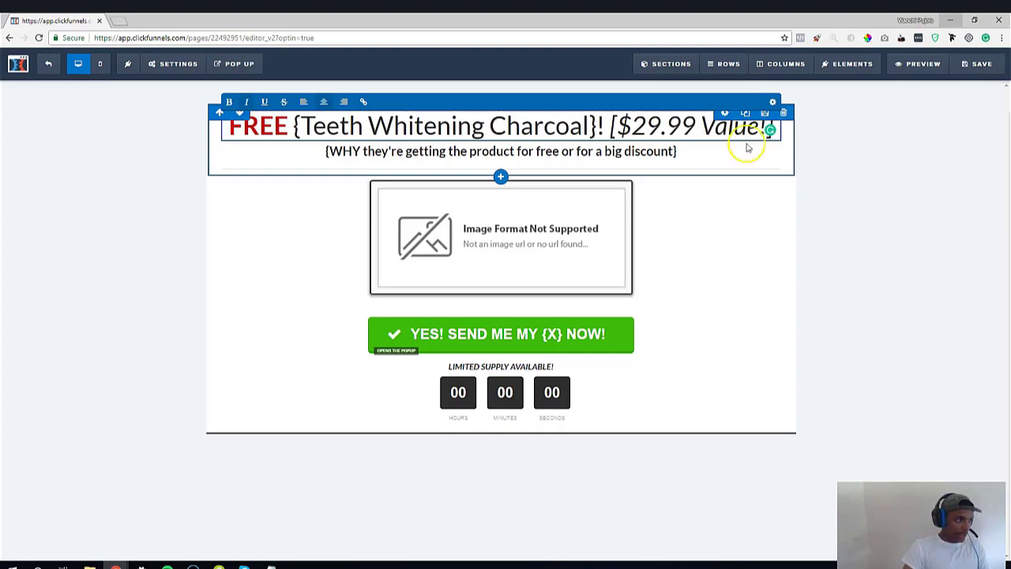
pyautogui.click(849, 138)
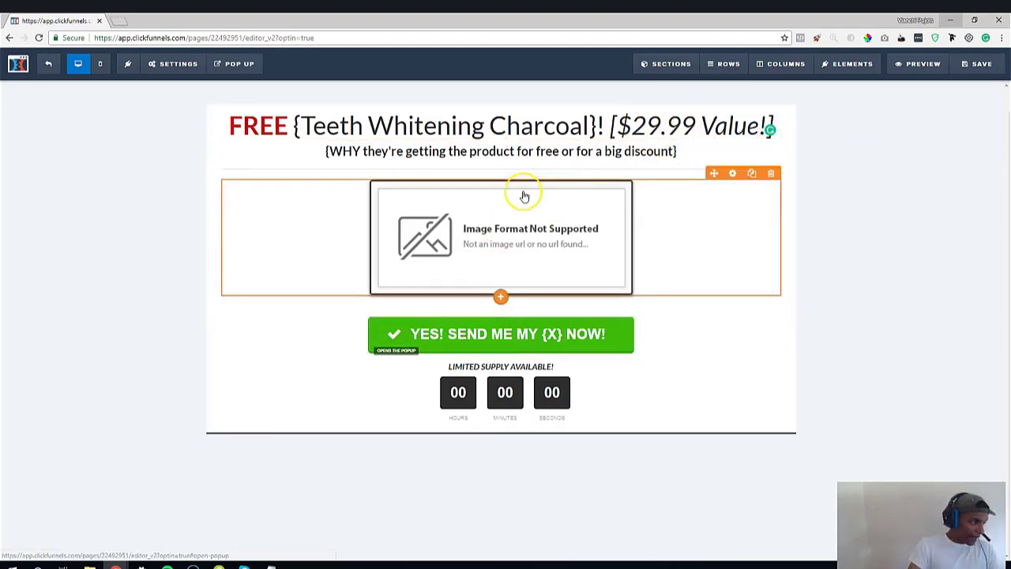
# Open the placeholder image's settings and look at its image library and file upload dialog without uploading anything
pyautogui.click(516, 232)
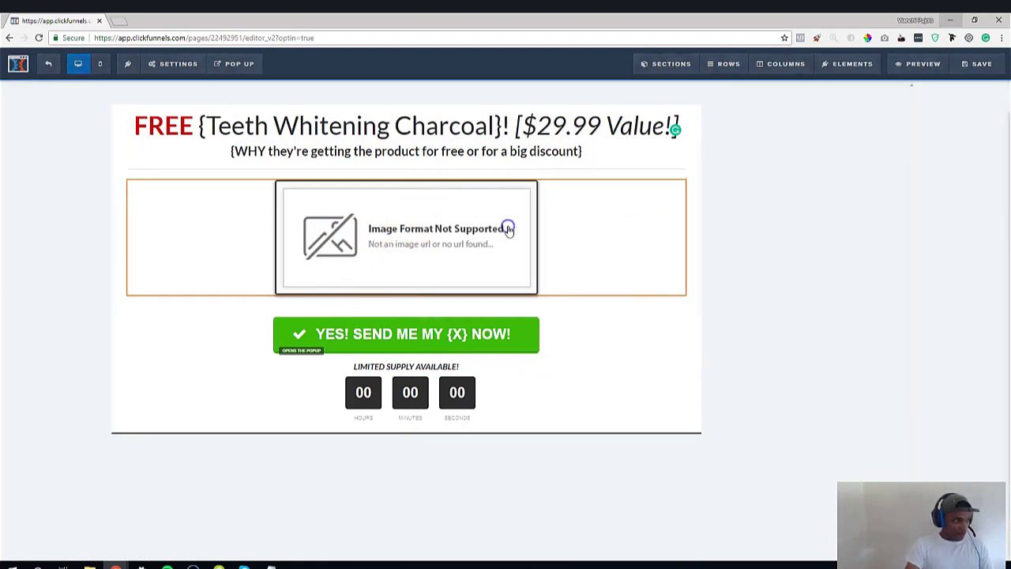
pyautogui.click(736, 219)
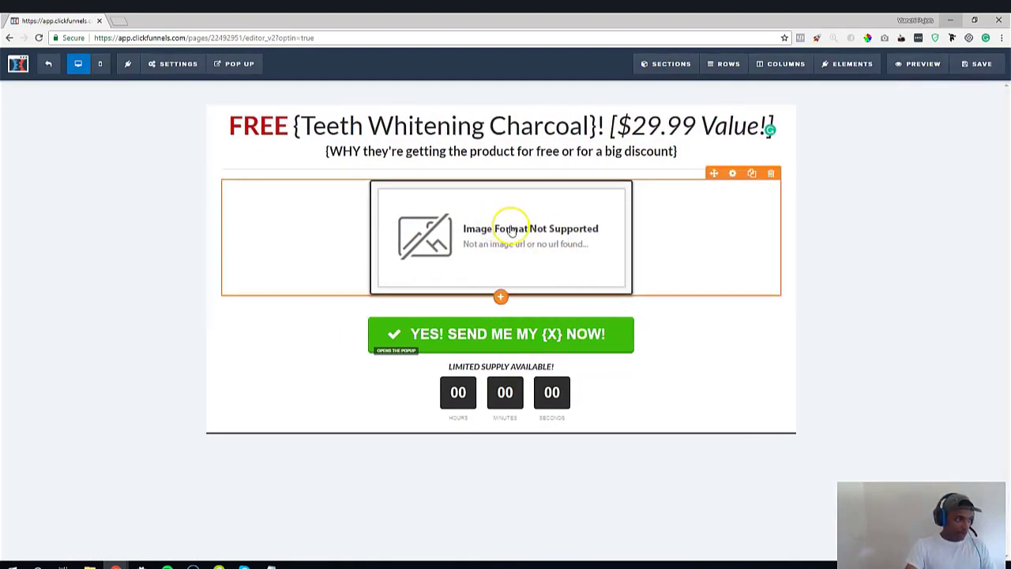
pyautogui.click(455, 228)
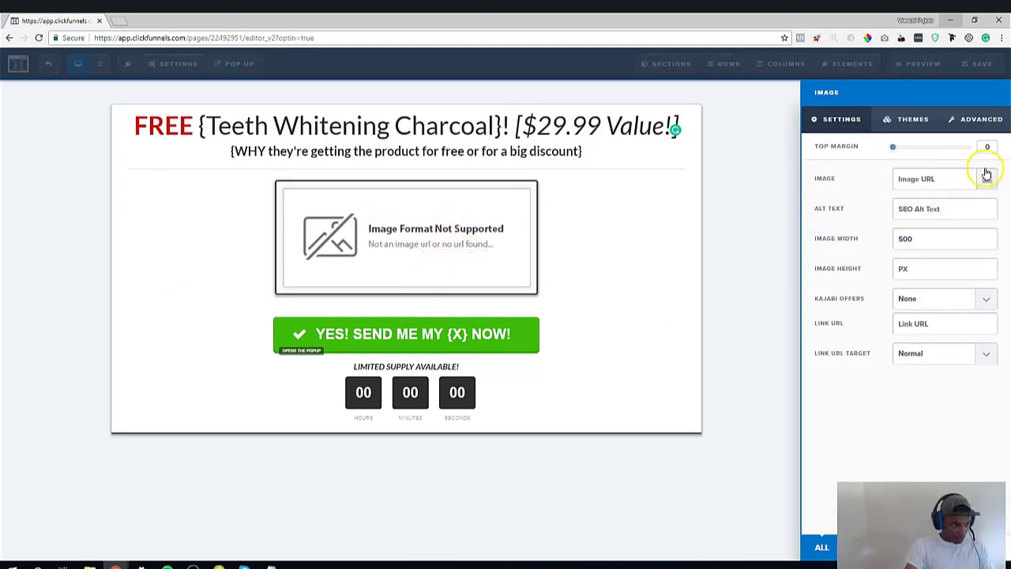
pyautogui.click(989, 178)
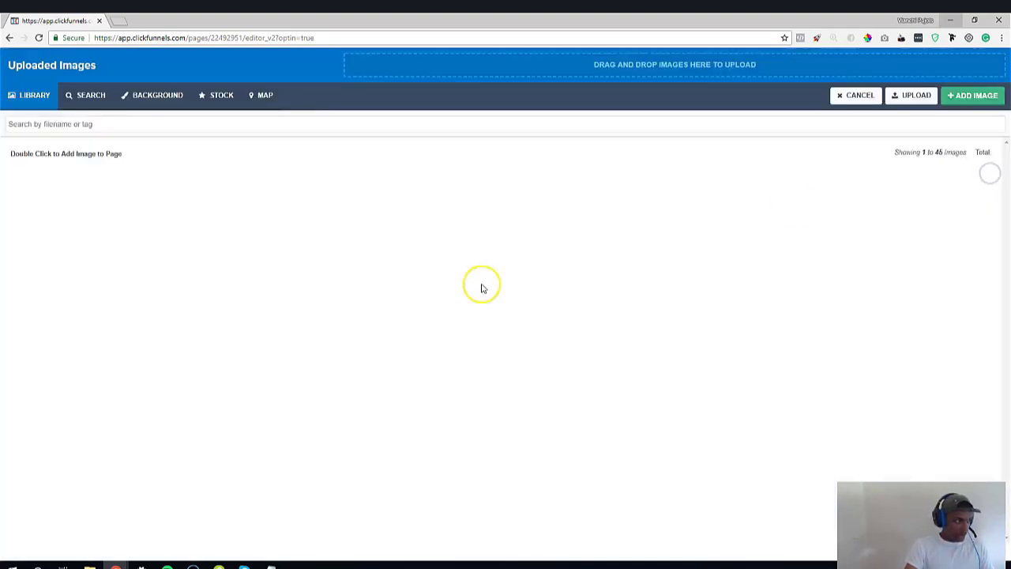
pyautogui.click(643, 68)
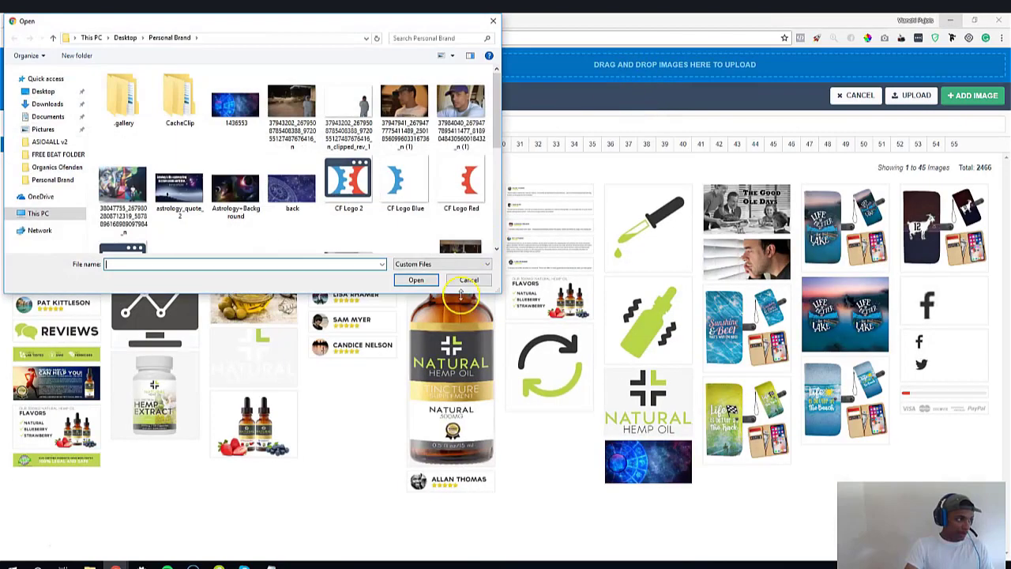
pyautogui.click(469, 280)
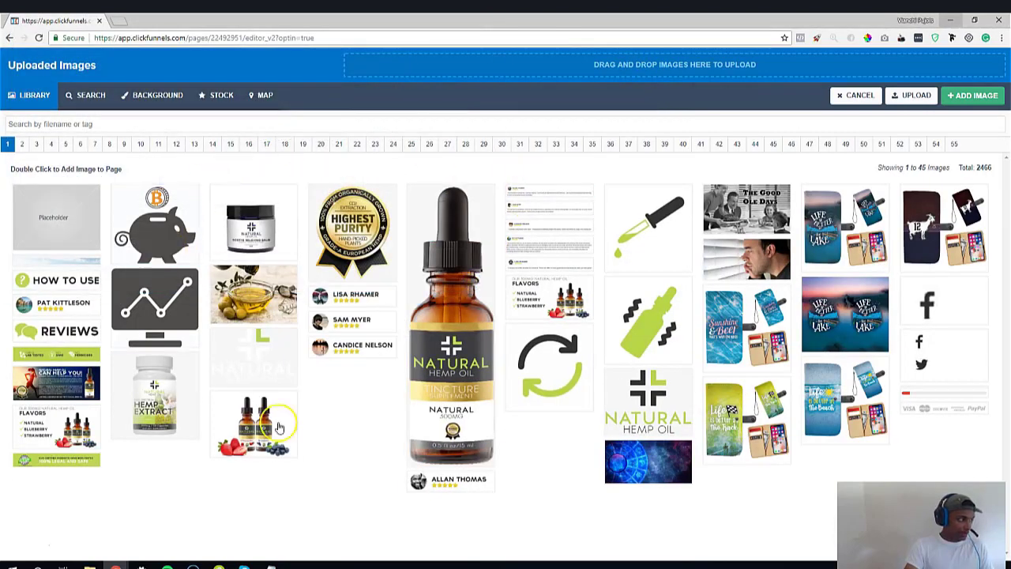
# Browse the search, stock and background image sources, and leave the picker without choosing an image
pyautogui.click(77, 96)
pyautogui.click(225, 95)
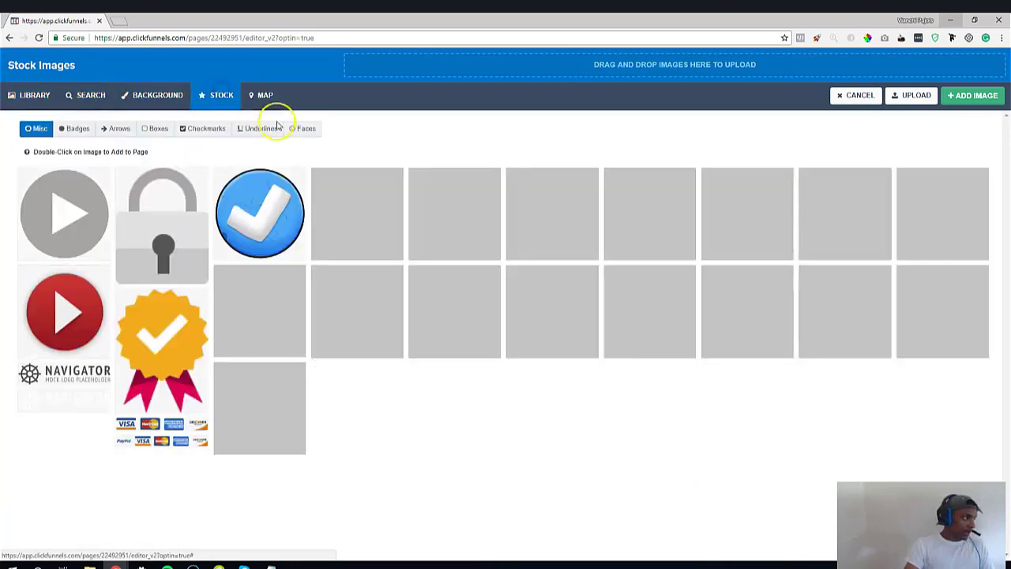
pyautogui.click(157, 98)
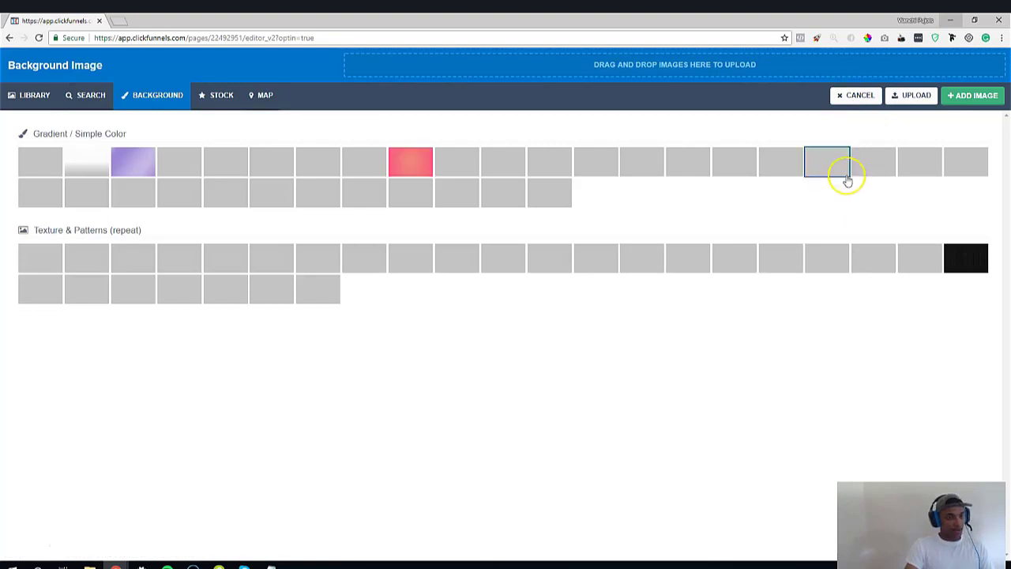
pyautogui.click(857, 94)
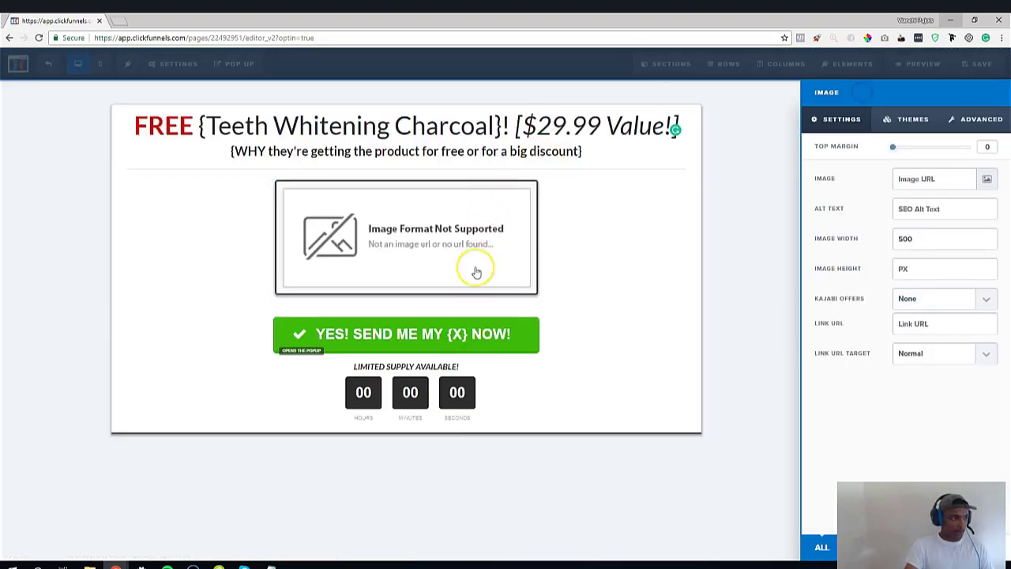
pyautogui.click(274, 280)
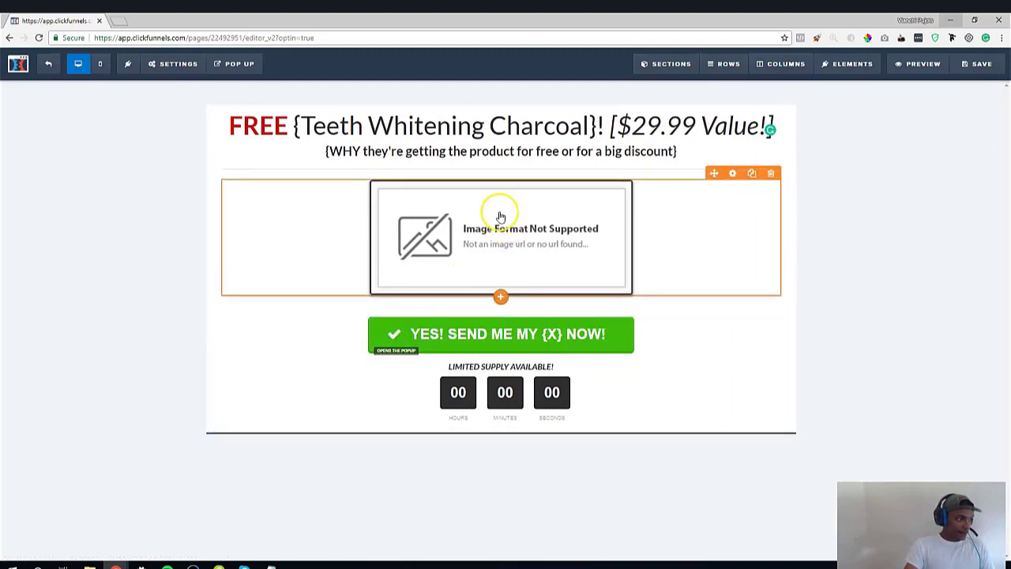
pyautogui.click(327, 125)
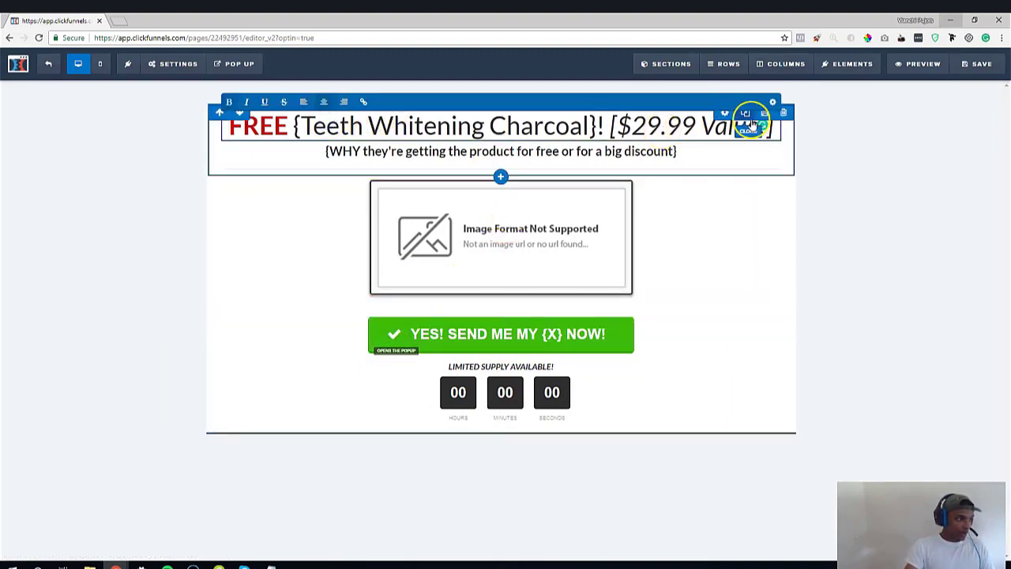
pyautogui.moveTo(369, 126); pyautogui.dragTo(644, 126)
pyautogui.click(687, 126)
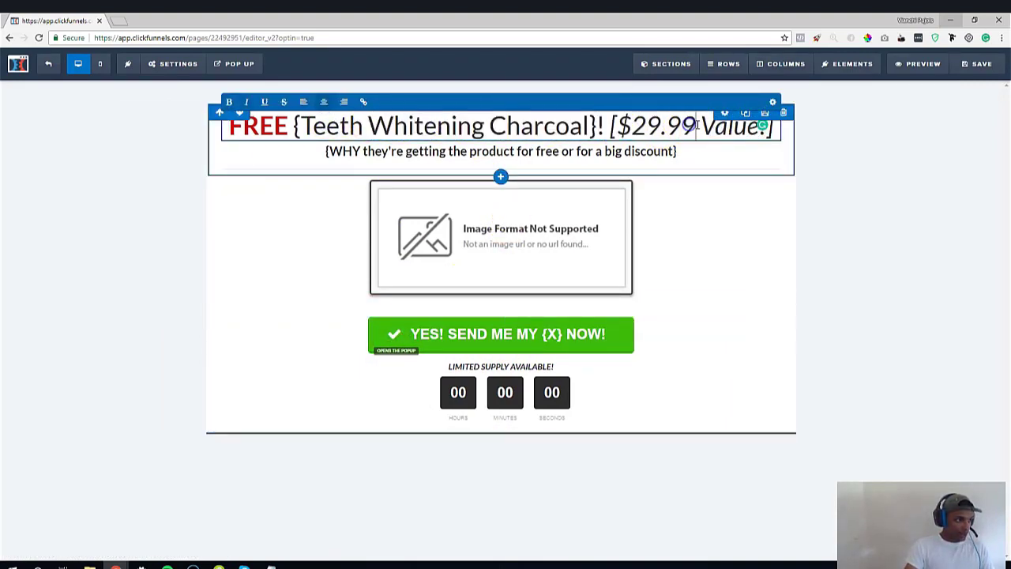
pyautogui.click(881, 124)
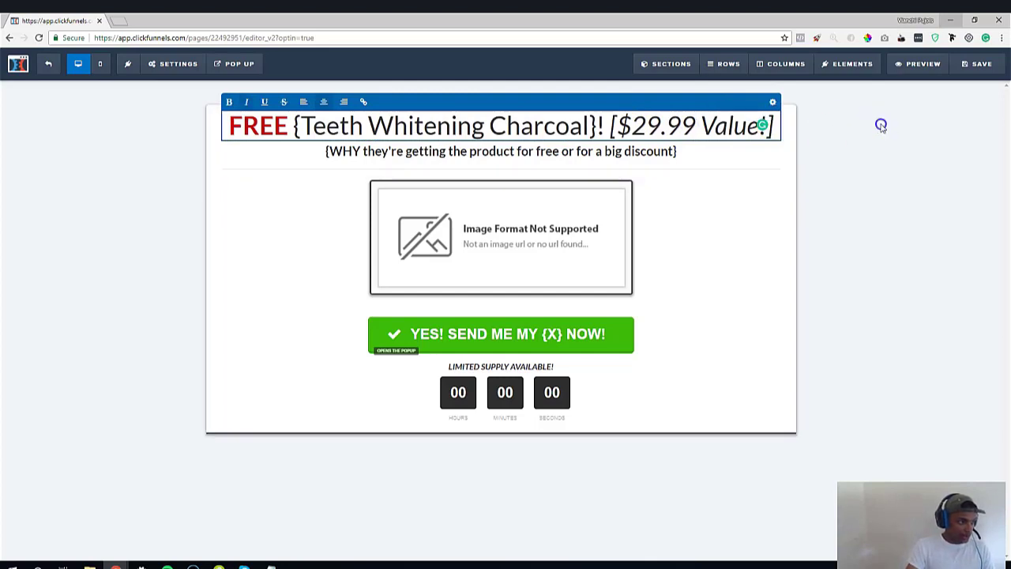
pyautogui.click(671, 125)
pyautogui.click(879, 123)
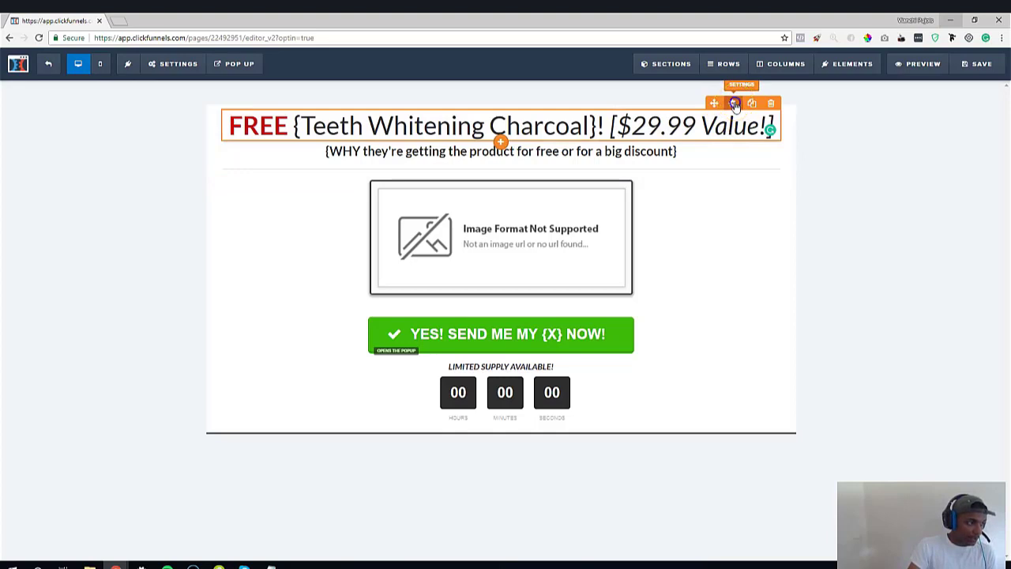
# Examine the headline's settings, including its font size control, and close them
pyautogui.click(734, 105)
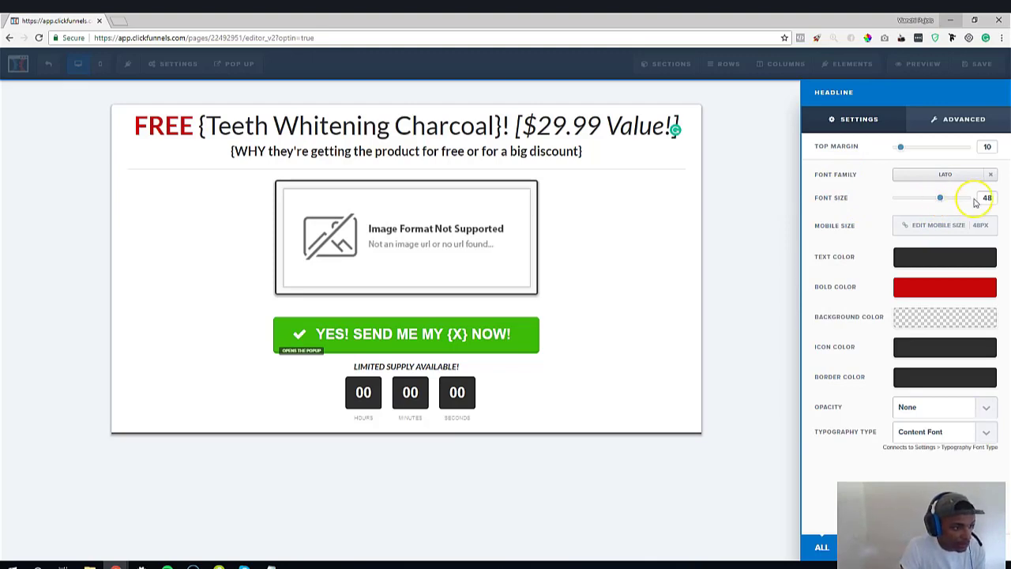
pyautogui.moveTo(942, 201); pyautogui.dragTo(939, 198)
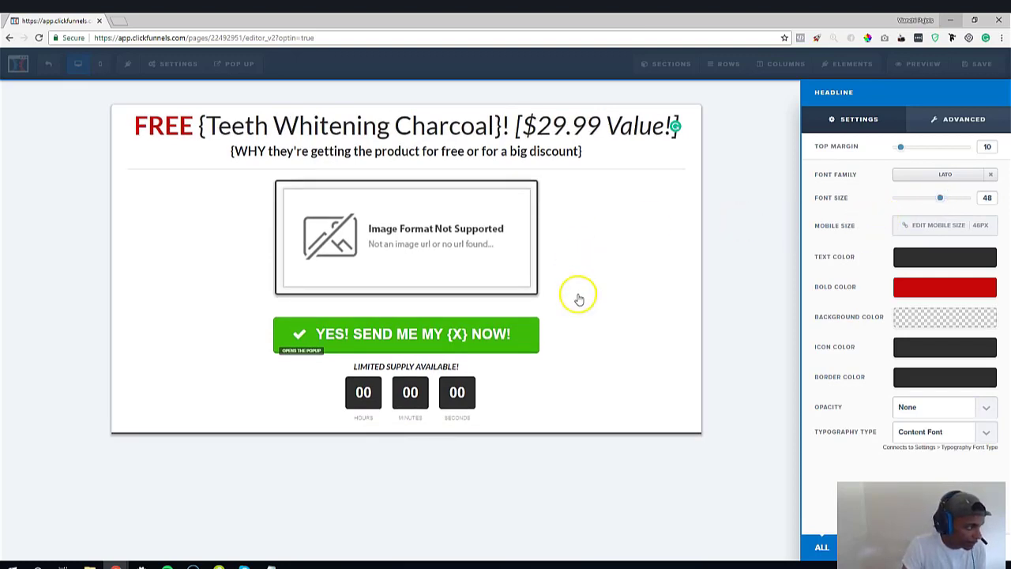
pyautogui.click(264, 214)
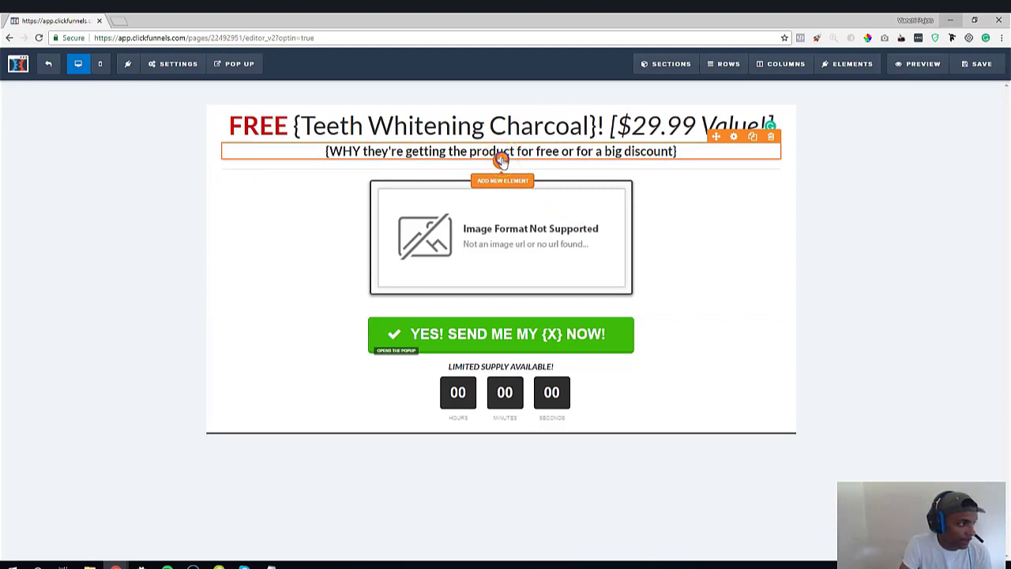
# Try adding a sub-headline element below the line about why the product is free, and delete it again
pyautogui.click(502, 179)
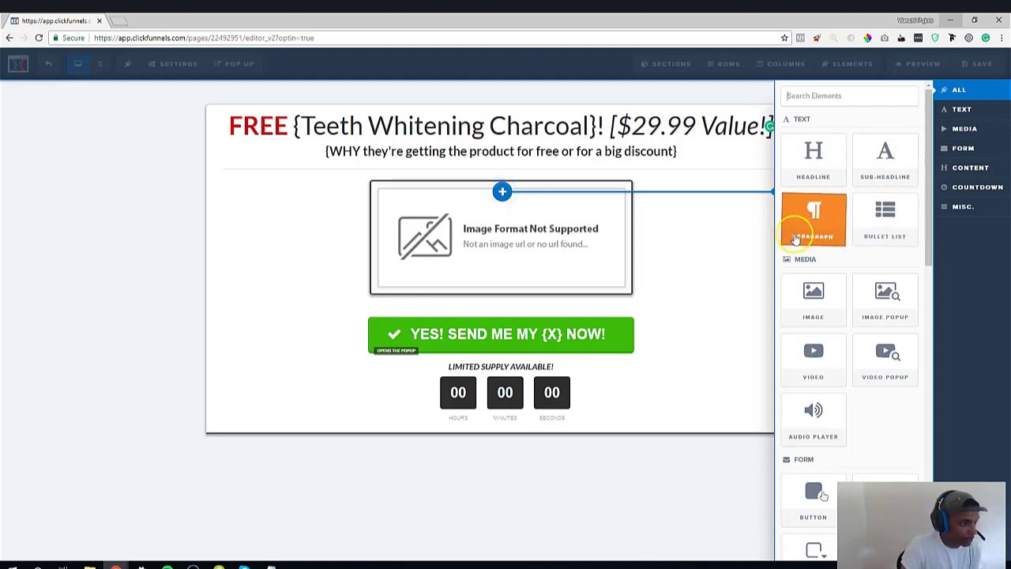
pyautogui.scroll(-2, 810, 304)
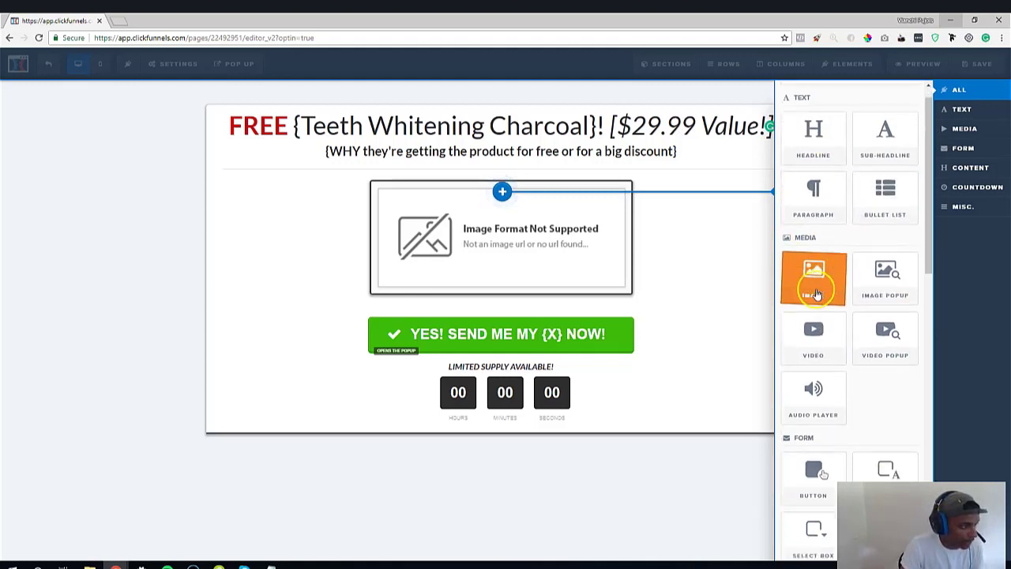
pyautogui.scroll(2, 842, 293)
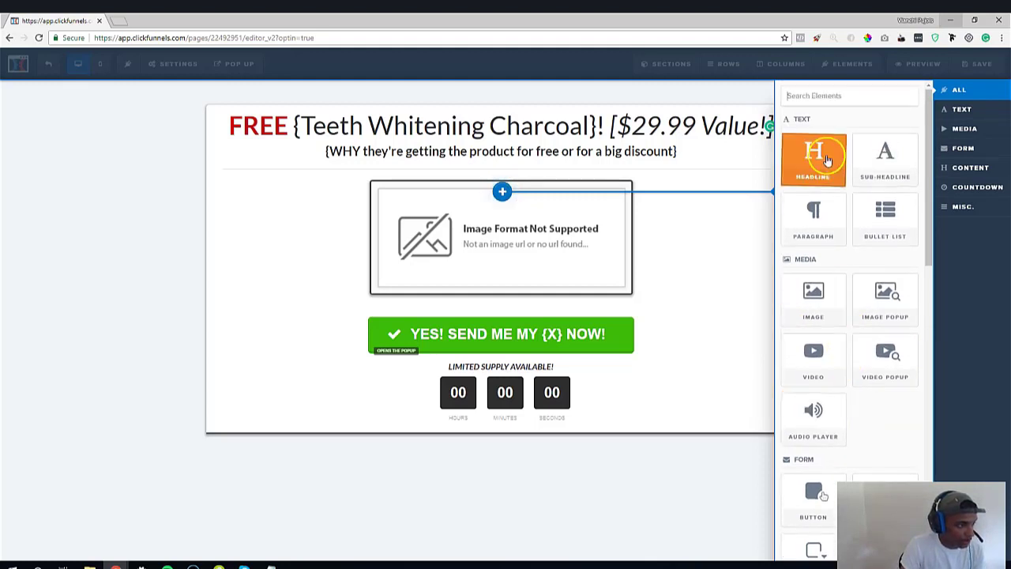
pyautogui.click(891, 164)
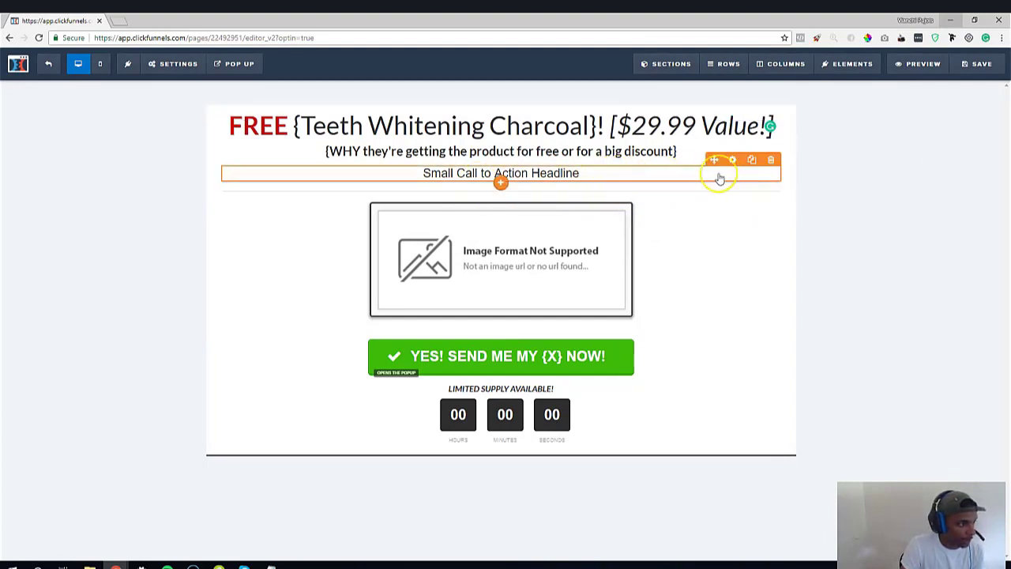
pyautogui.moveTo(714, 160); pyautogui.dragTo(685, 180)
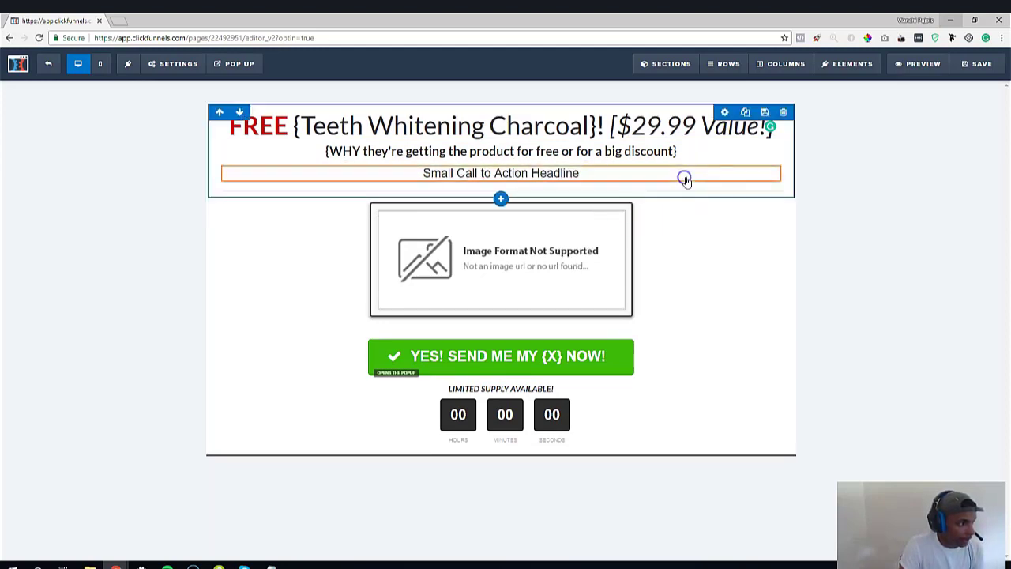
pyautogui.moveTo(733, 174)
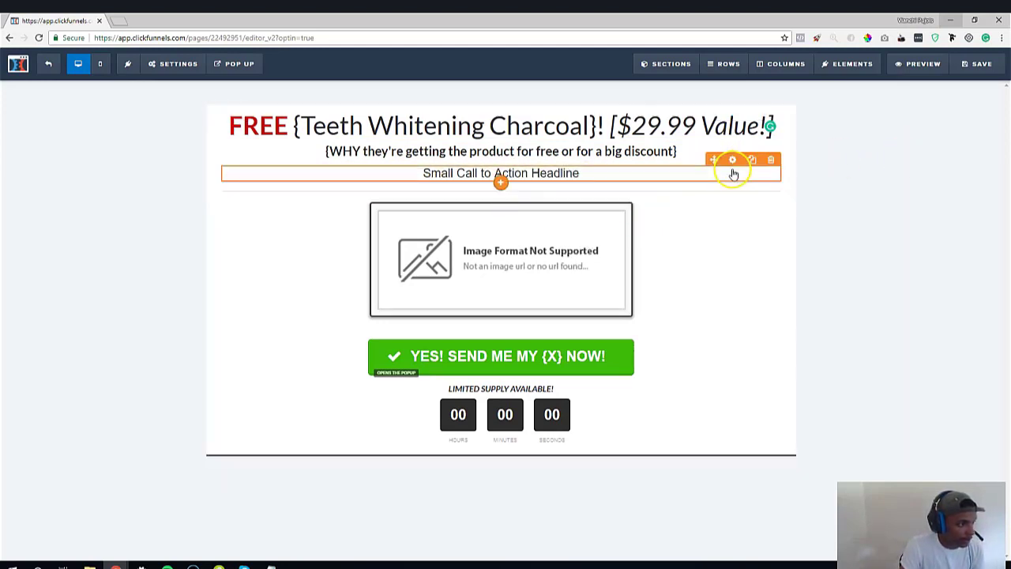
pyautogui.click(771, 160)
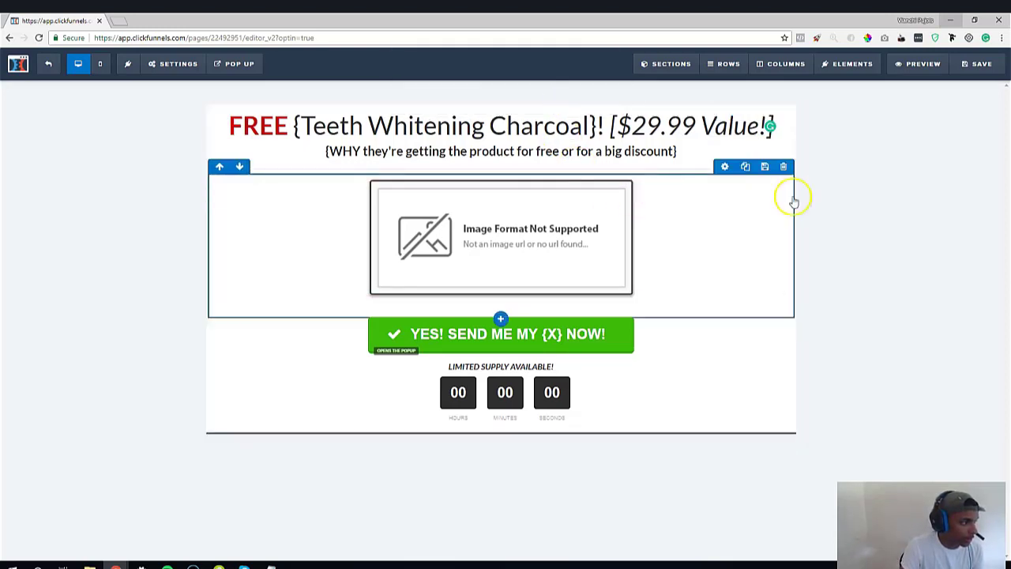
# Save the page and remove the curly braces around Teeth Whitening Charcoal in the headline
pyautogui.click(982, 64)
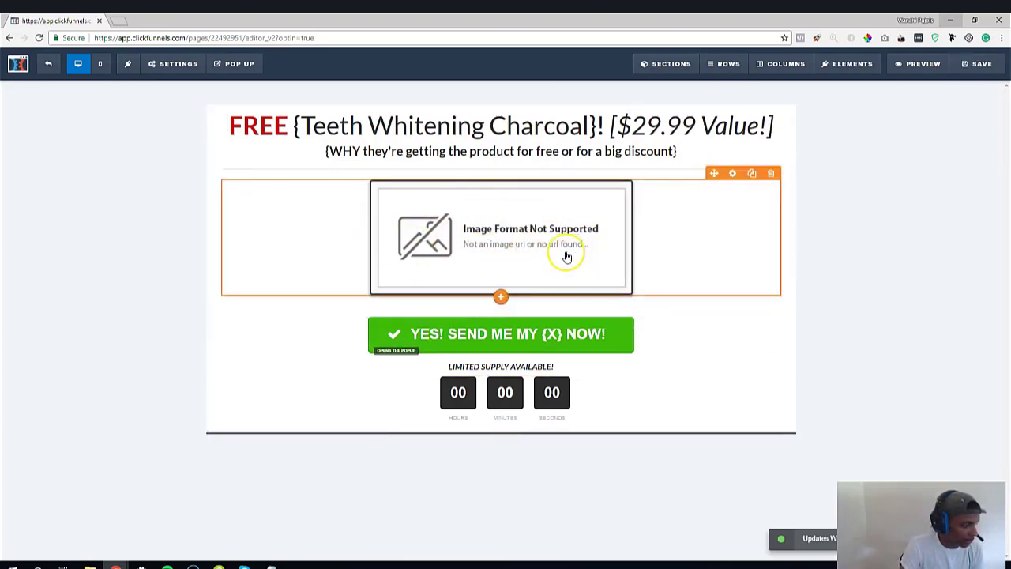
pyautogui.click(431, 340)
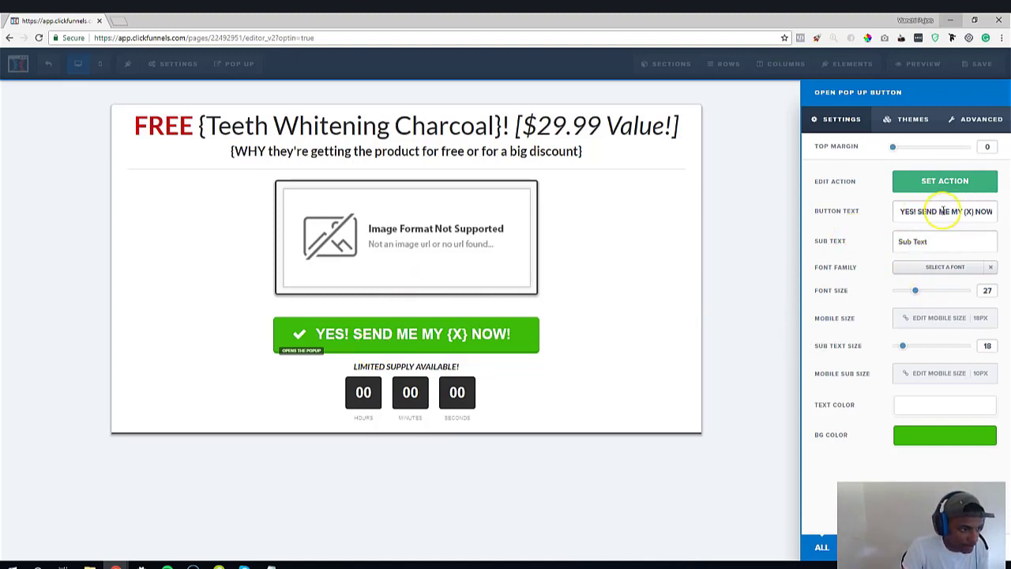
pyautogui.click(352, 126)
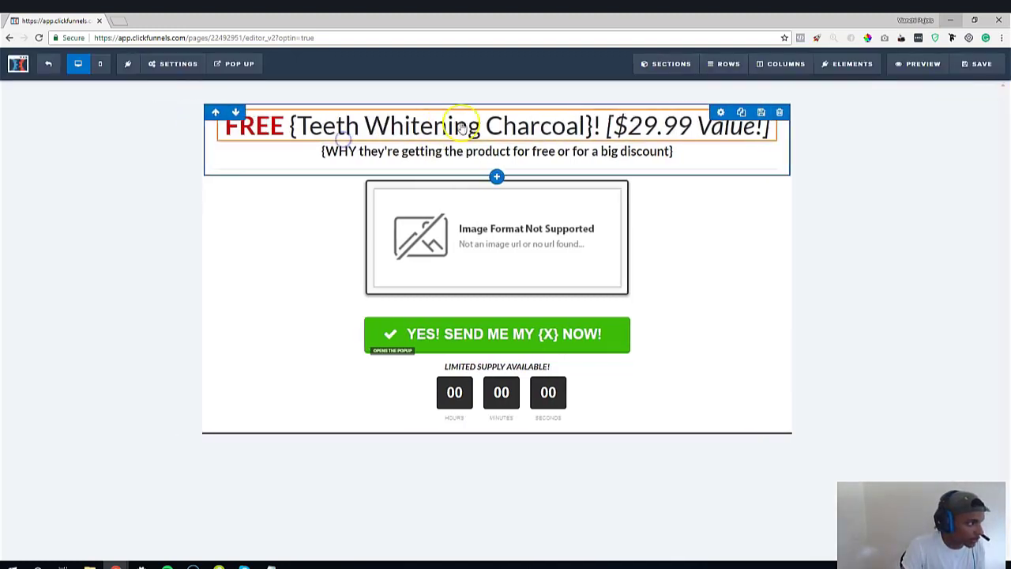
pyautogui.click(601, 122)
pyautogui.press('BackSpace')
pyautogui.click(302, 124)
pyautogui.press('BackSpace')
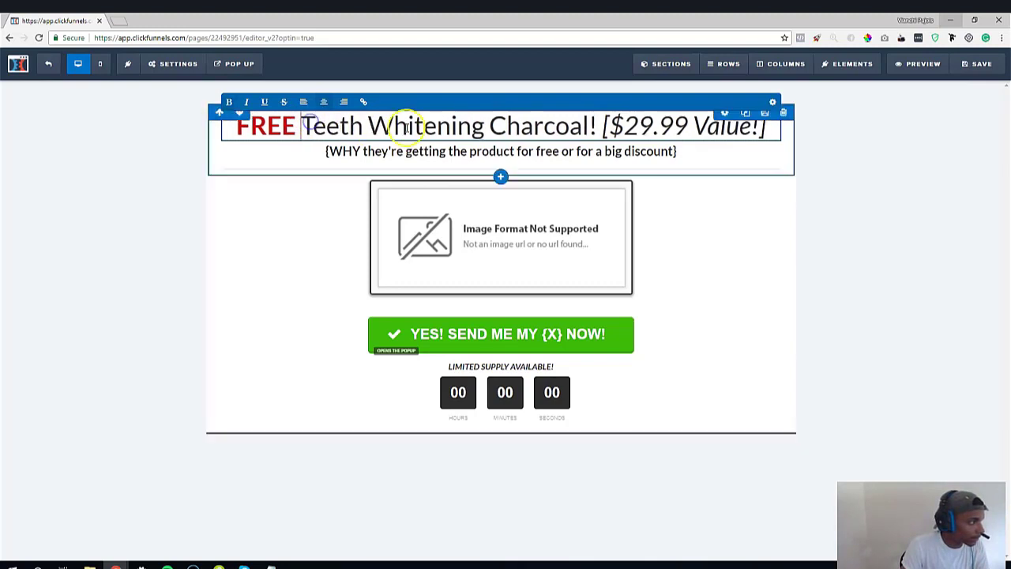
# Copy Teeth Whitening Charcoal from the headline and replace the {X} placeholder in the green button's text with it
pyautogui.moveTo(588, 126); pyautogui.dragTo(301, 126)
pyautogui.hotkey('ctrl', 'c')
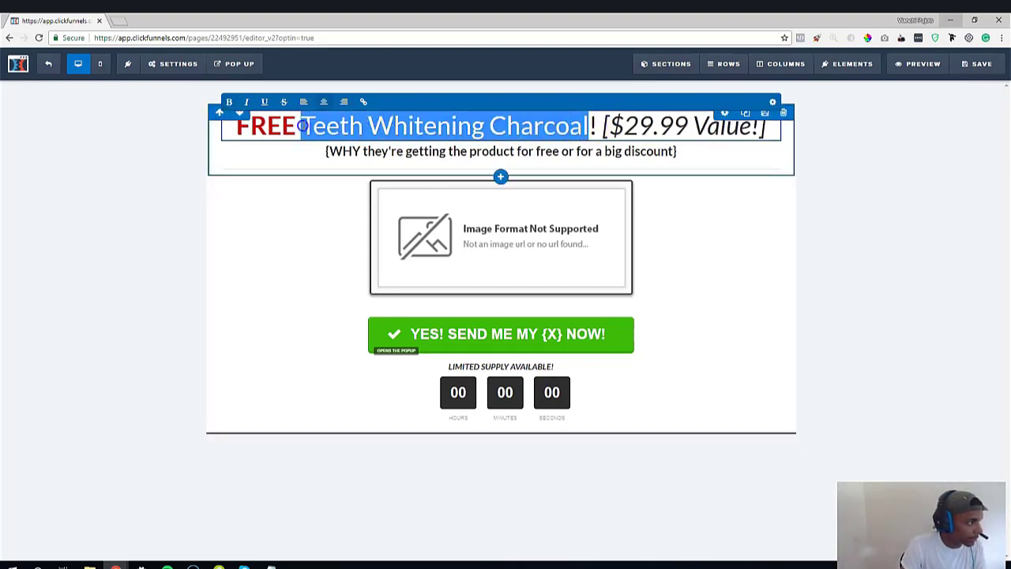
pyautogui.click(854, 226)
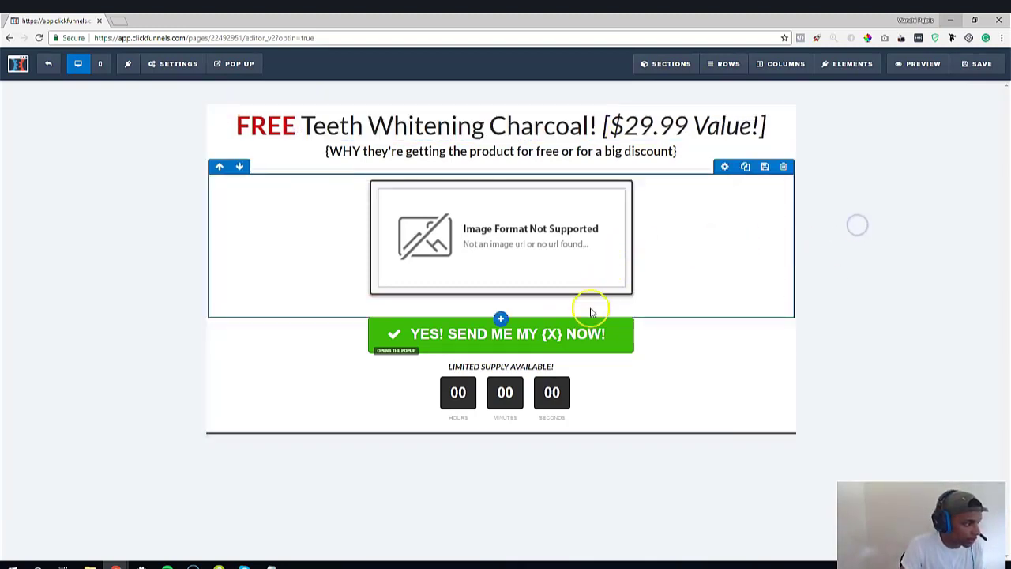
pyautogui.click(577, 332)
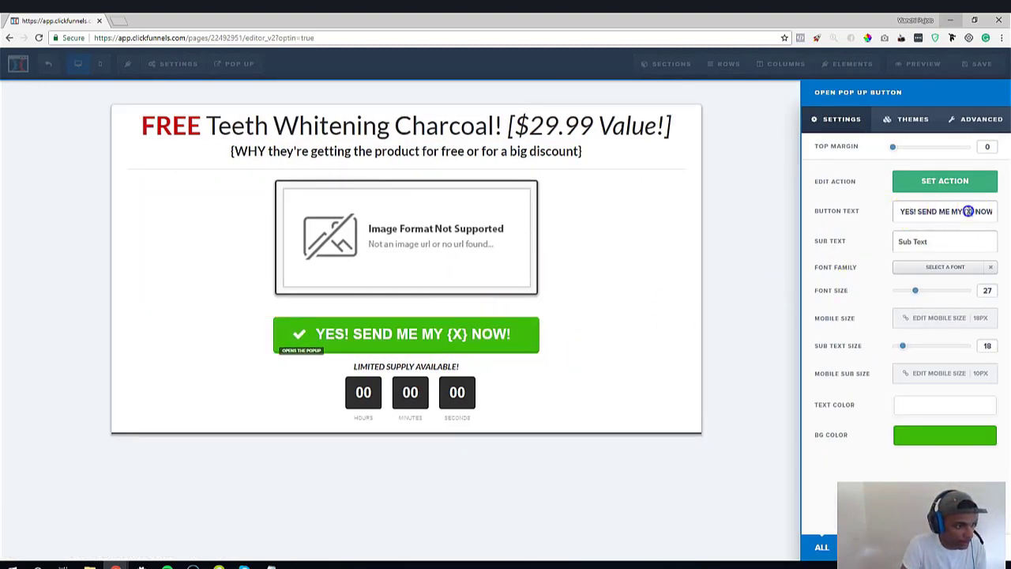
pyautogui.hotkey('ctrl', 'v')
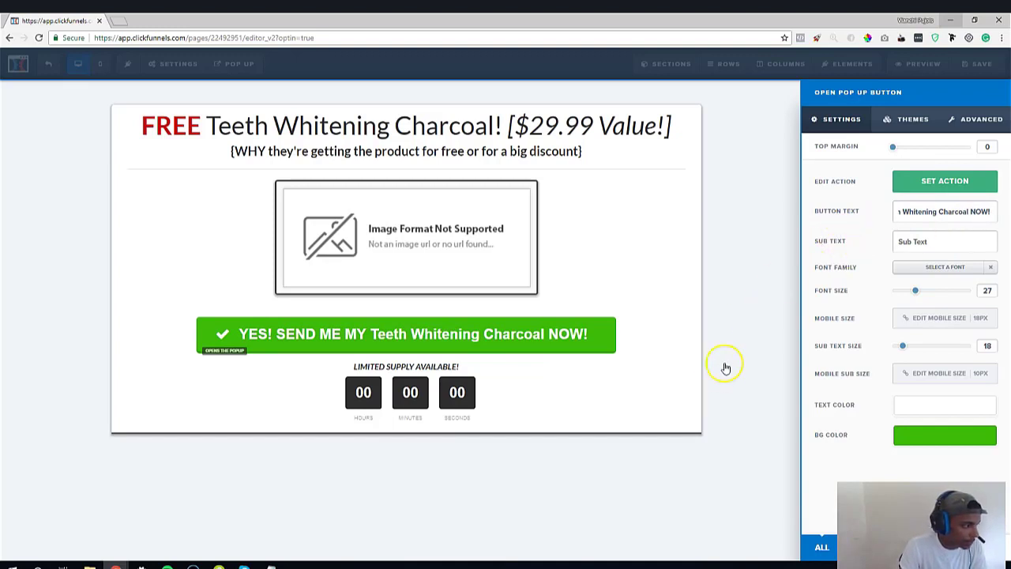
pyautogui.click(706, 180)
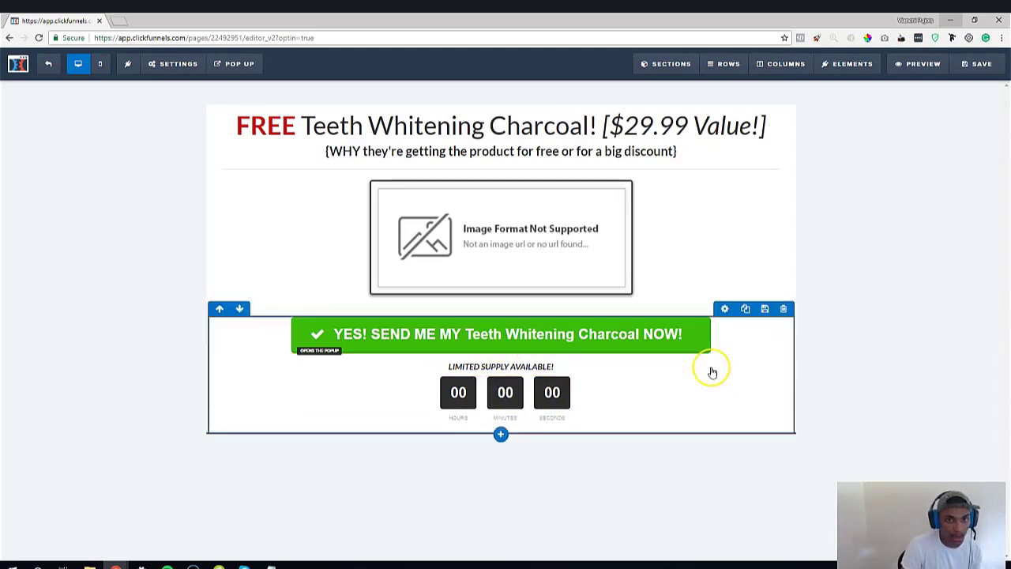
# Review the evergreen countdown's settings without changing them, and save the page
pyautogui.click(506, 390)
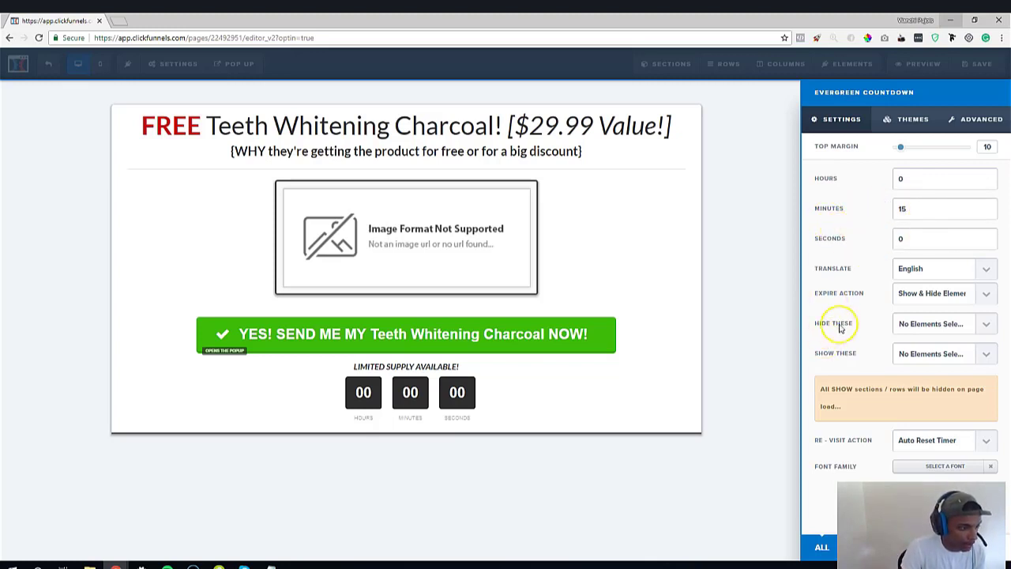
pyautogui.click(688, 220)
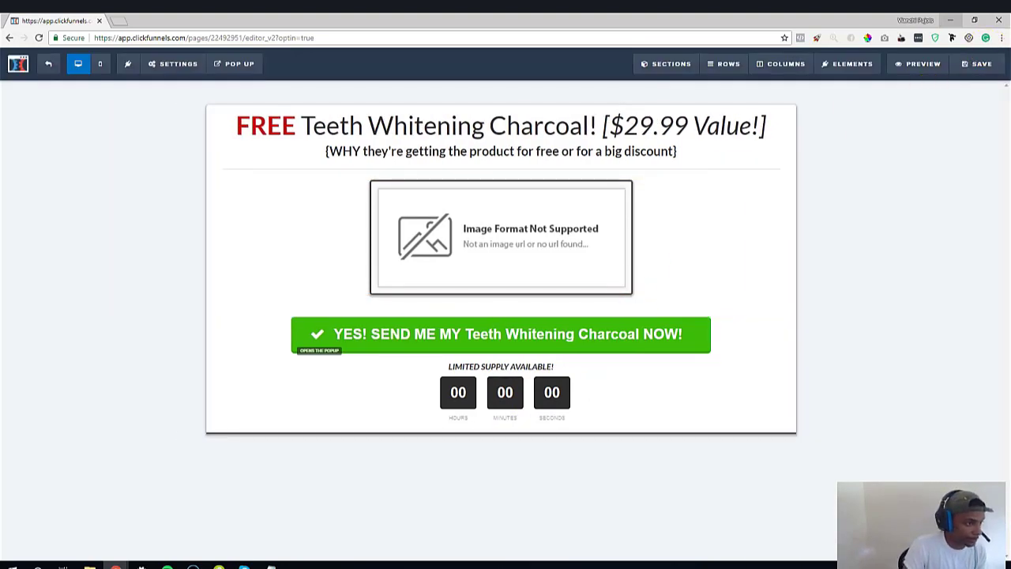
pyautogui.click(983, 65)
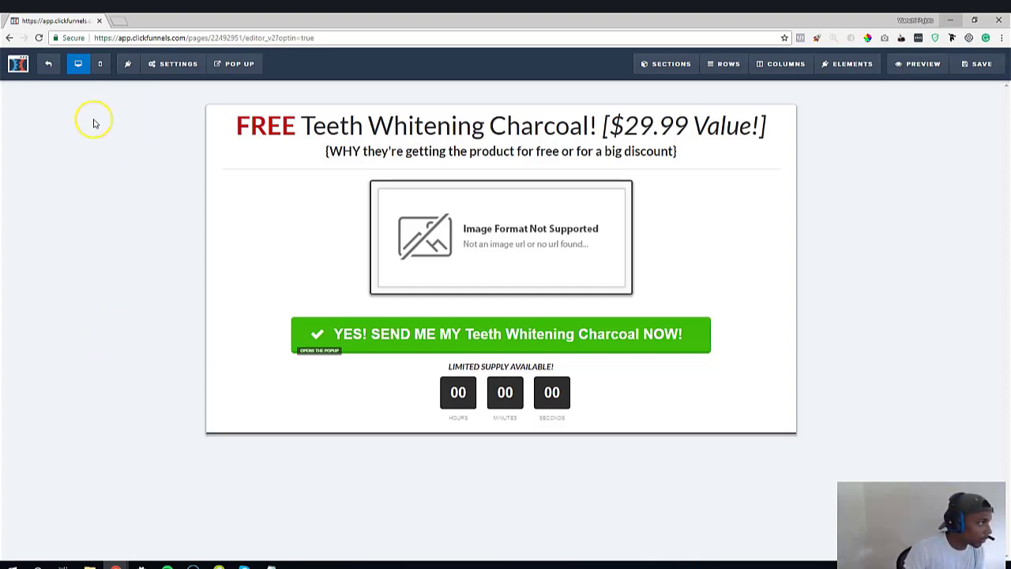
# Switch to the mobile view and set the main headline's mobile font size to 43px after trying 40px
pyautogui.click(100, 67)
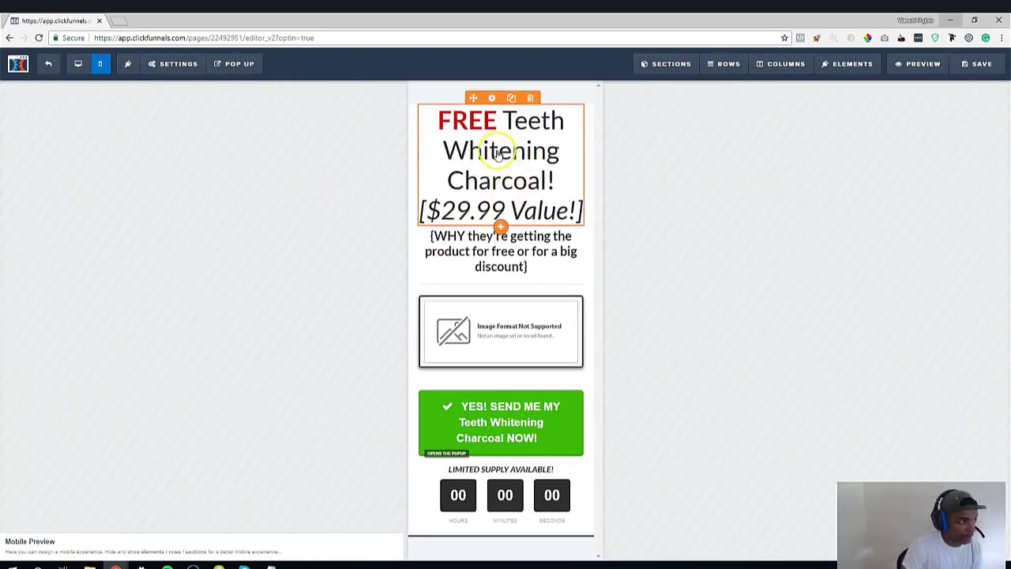
pyautogui.click(492, 98)
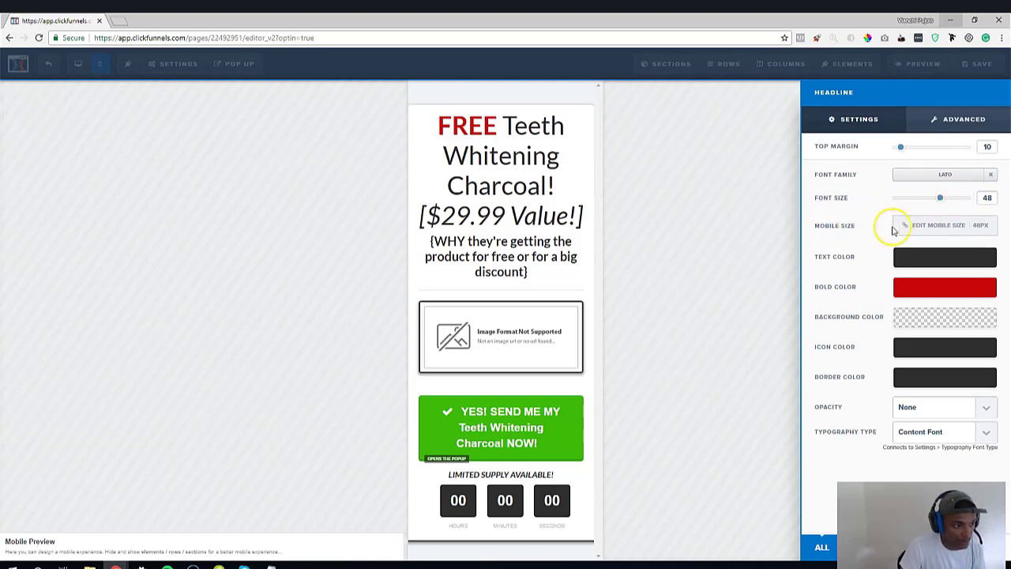
pyautogui.click(960, 227)
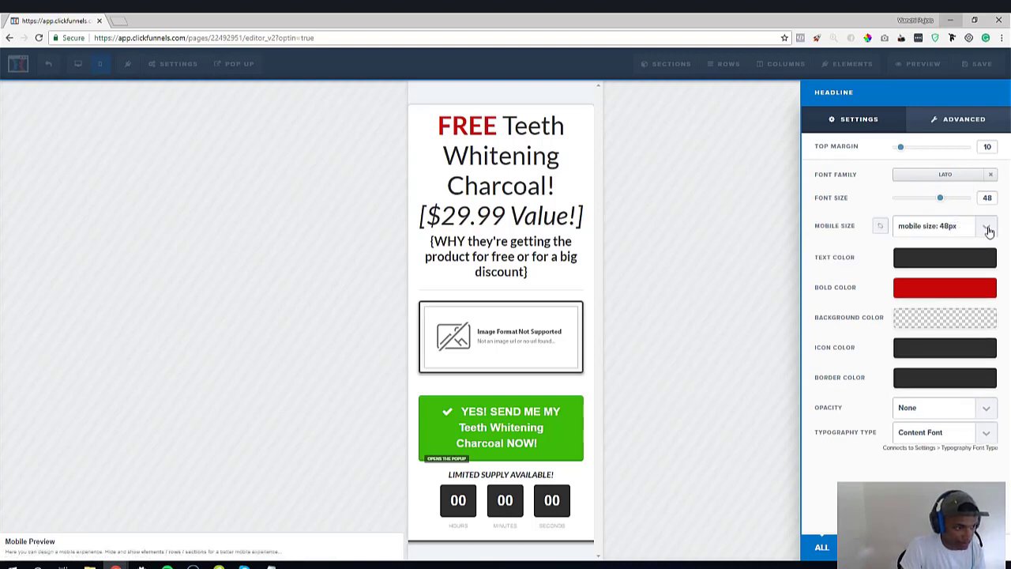
pyautogui.click(988, 230)
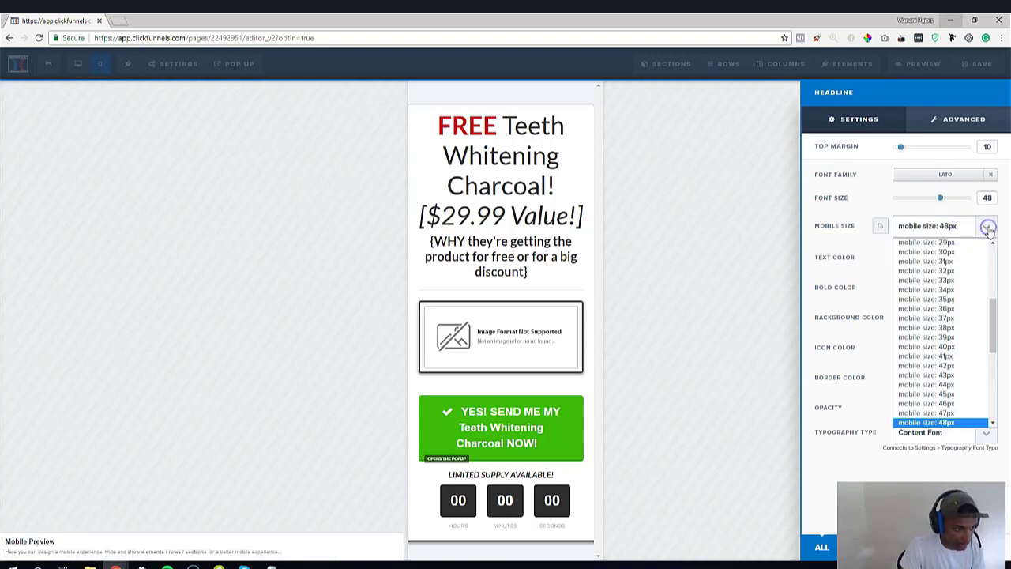
pyautogui.click(961, 348)
pyautogui.click(964, 226)
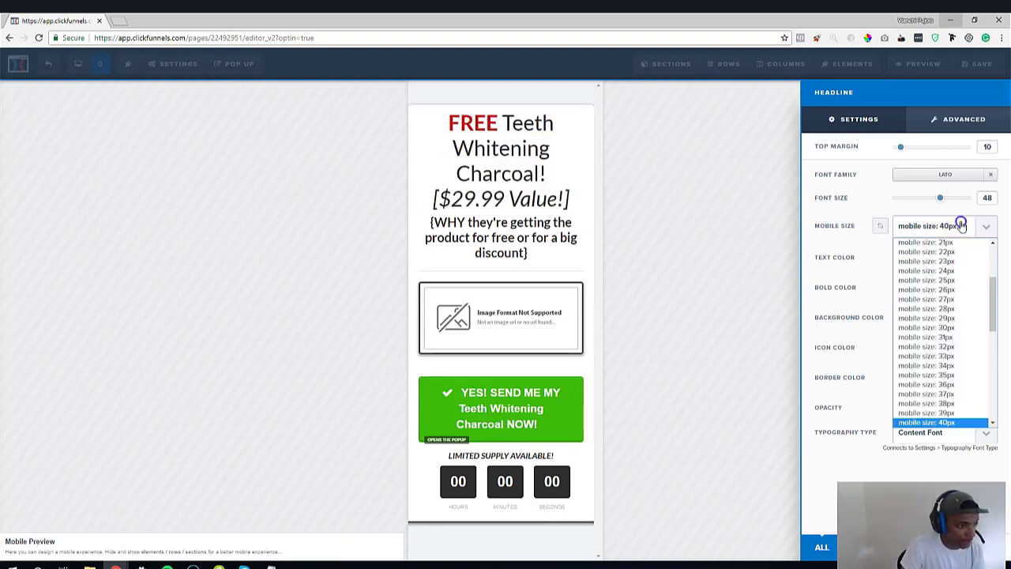
pyautogui.moveTo(993, 302); pyautogui.dragTo(993, 318)
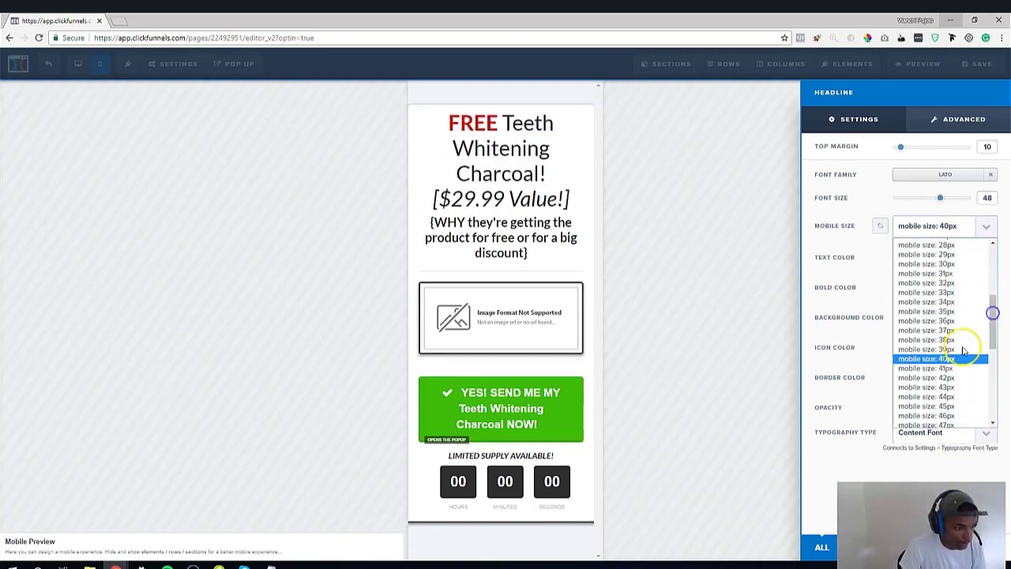
pyautogui.click(948, 386)
pyautogui.click(612, 326)
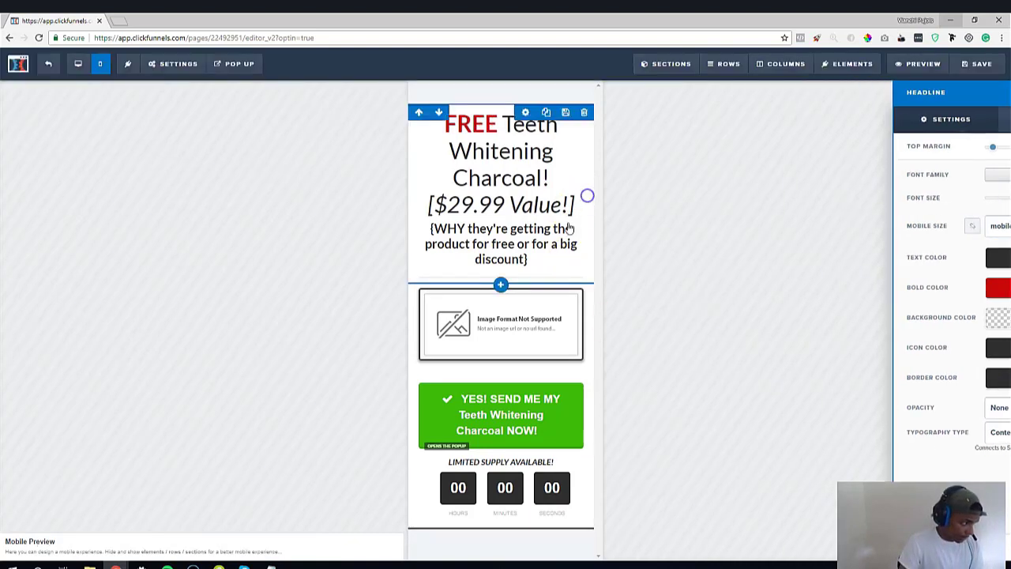
# Set the mobile font size of the line about why the product is free to 24px
pyautogui.click(489, 207)
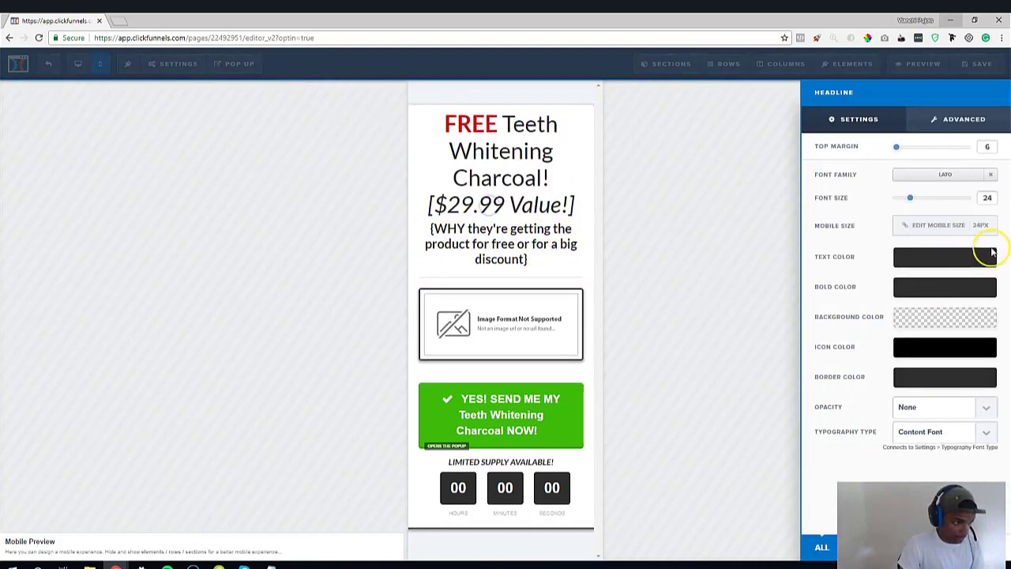
pyautogui.click(959, 226)
pyautogui.click(977, 227)
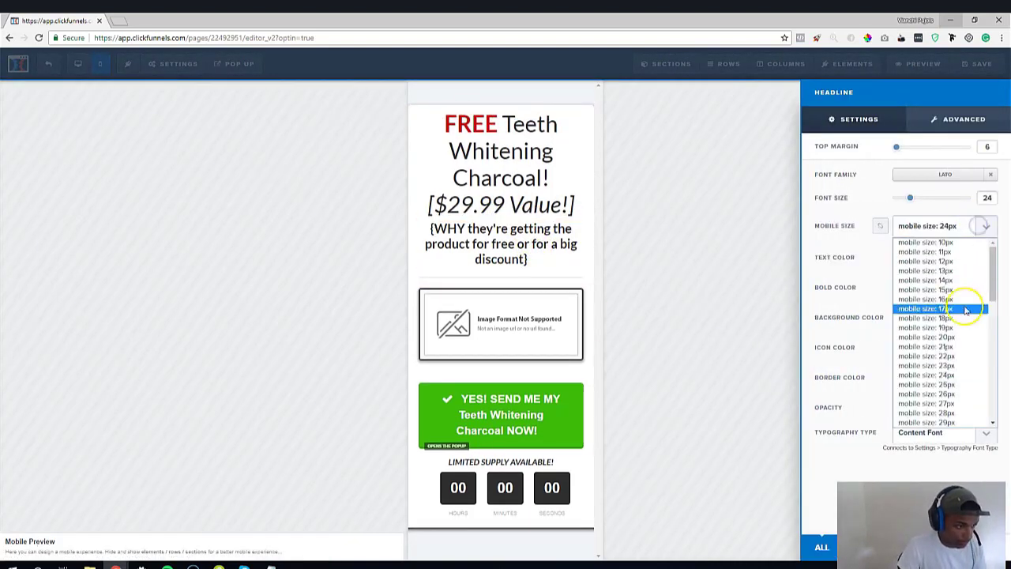
pyautogui.click(955, 379)
pyautogui.click(624, 254)
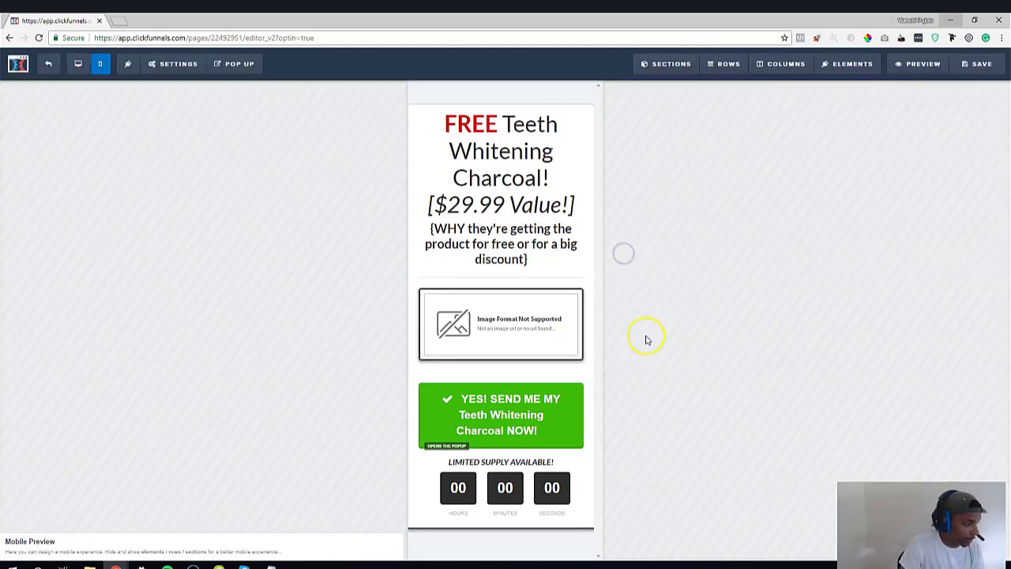
# Set the green button's mobile font size to 20px and save the page
pyautogui.click(490, 409)
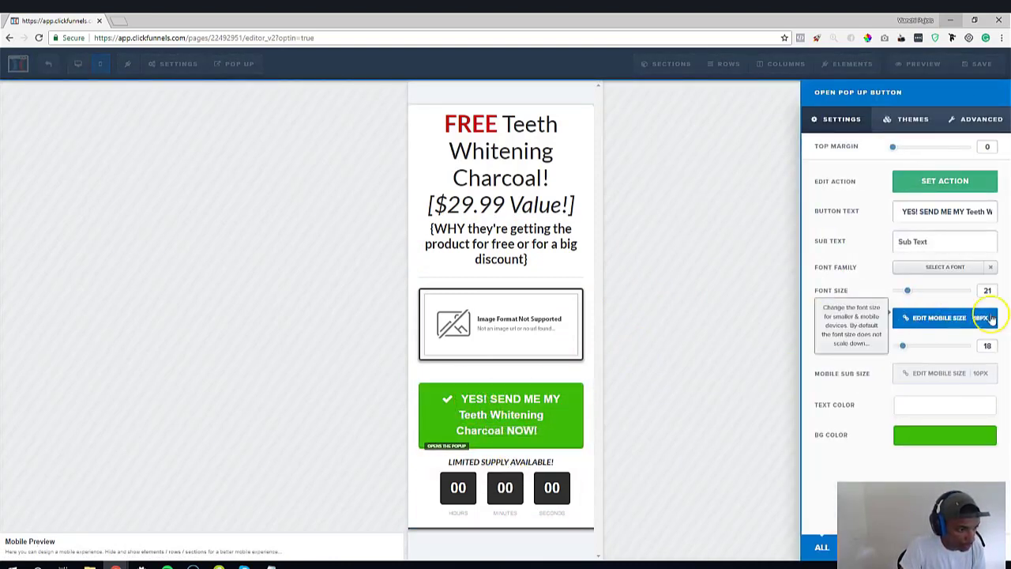
pyautogui.click(940, 319)
pyautogui.click(963, 319)
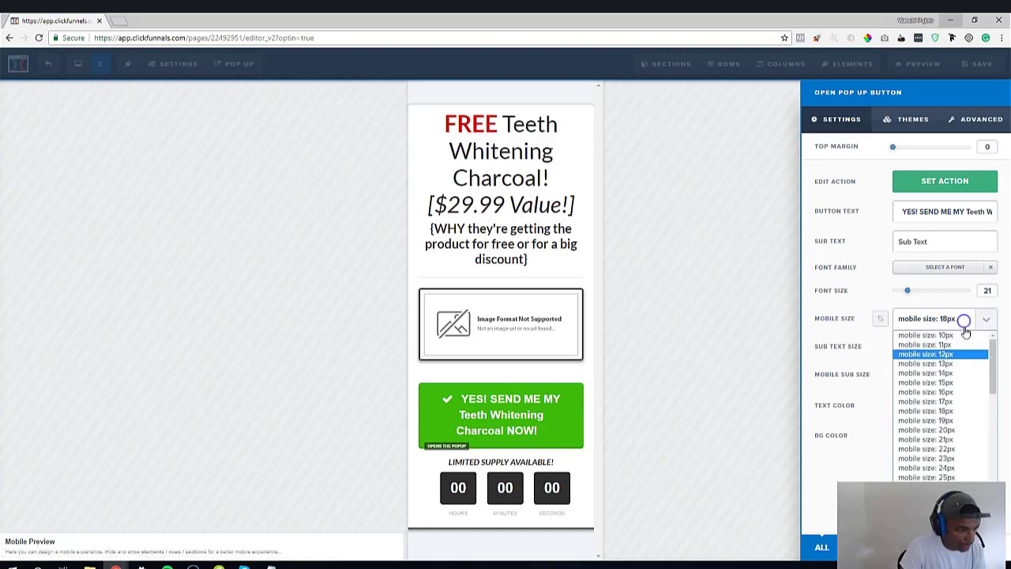
pyautogui.click(952, 429)
pyautogui.click(689, 346)
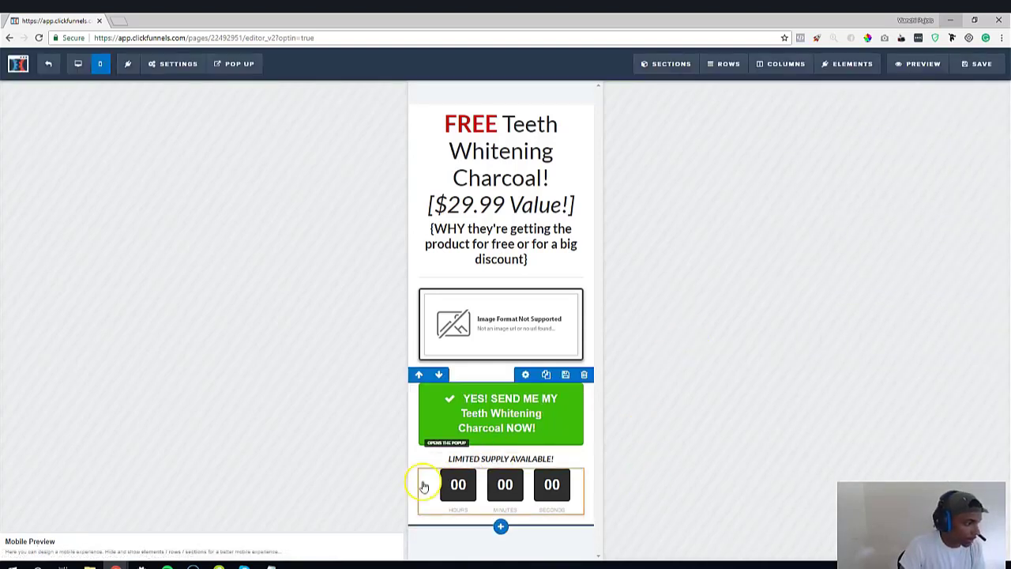
pyautogui.click(987, 63)
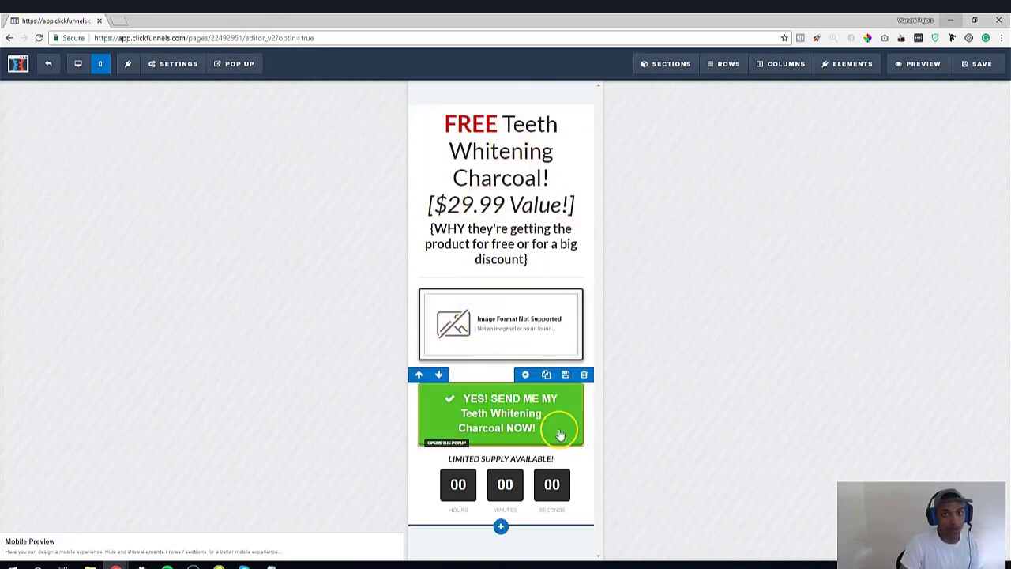
pyautogui.click(488, 135)
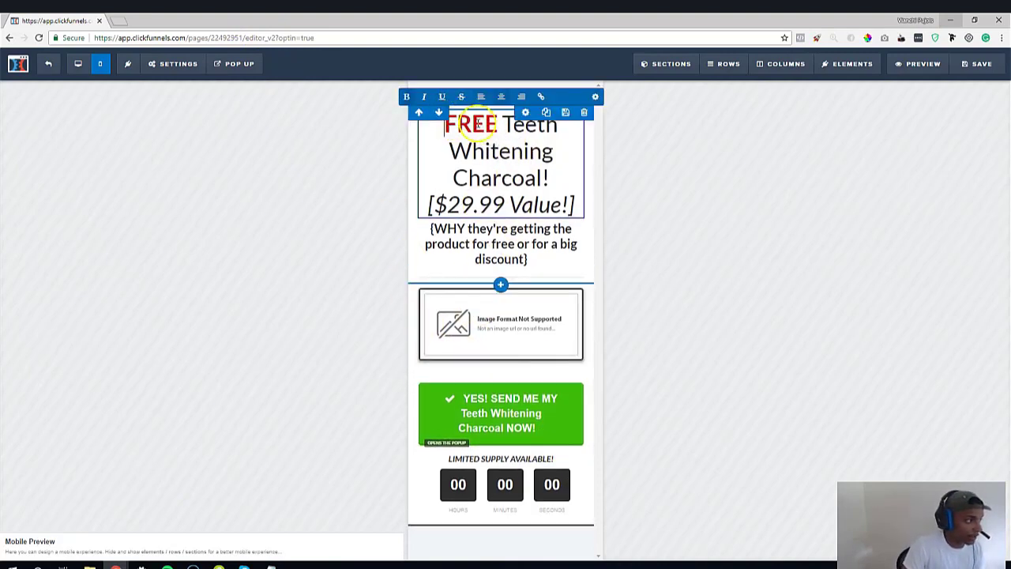
pyautogui.moveTo(444, 125); pyautogui.dragTo(547, 191)
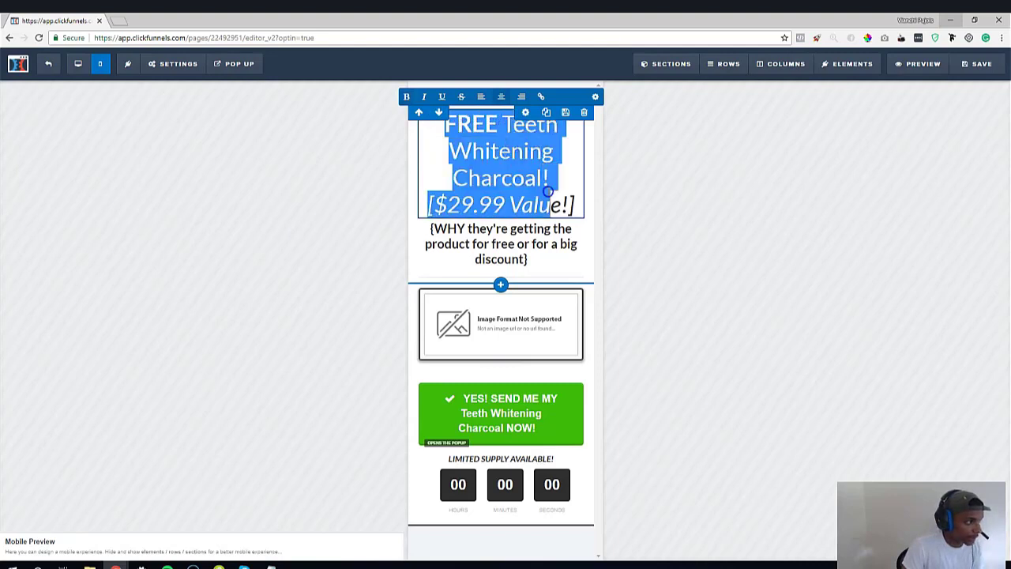
pyautogui.click(677, 169)
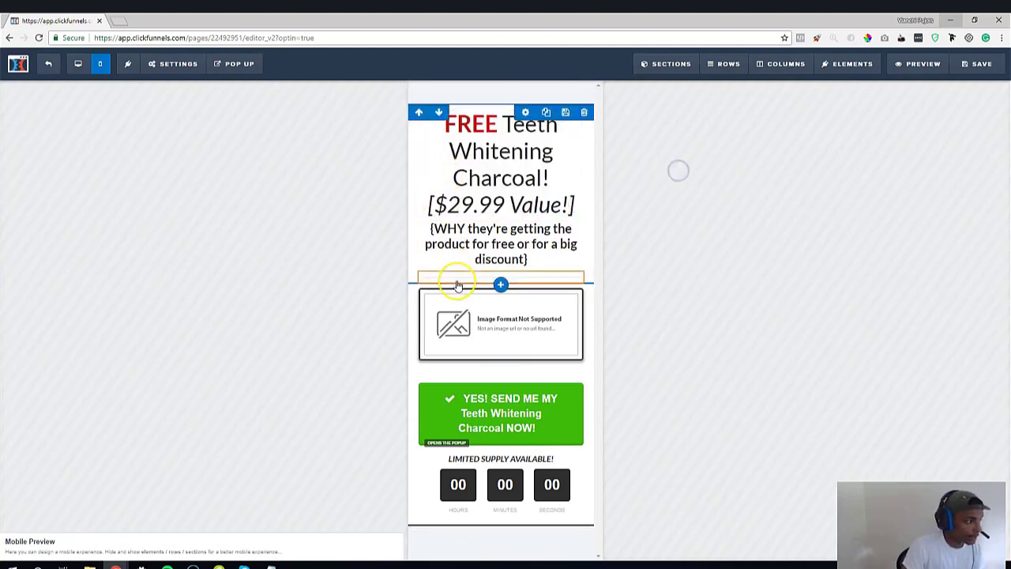
pyautogui.click(503, 132)
pyautogui.click(703, 140)
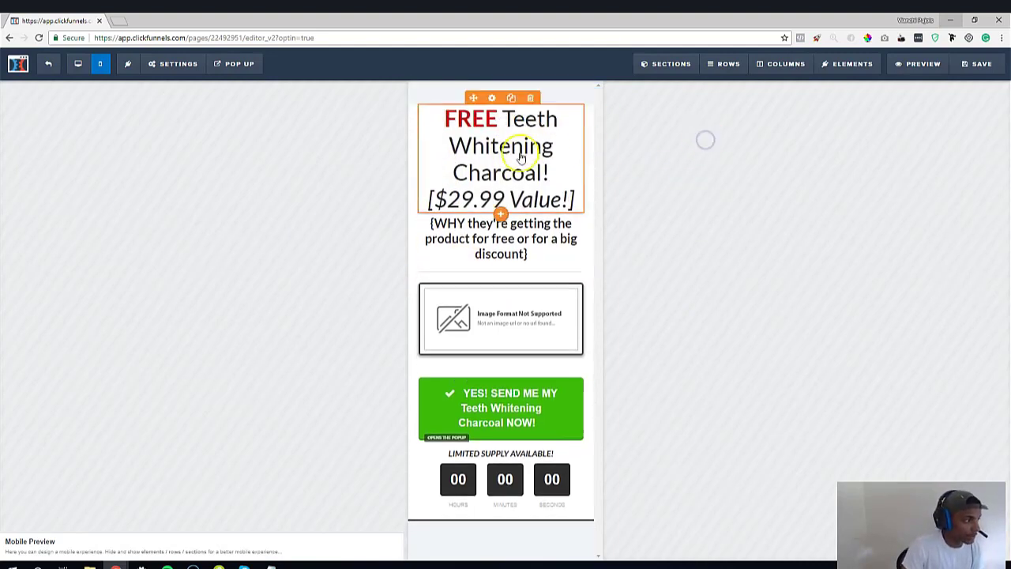
pyautogui.click(636, 146)
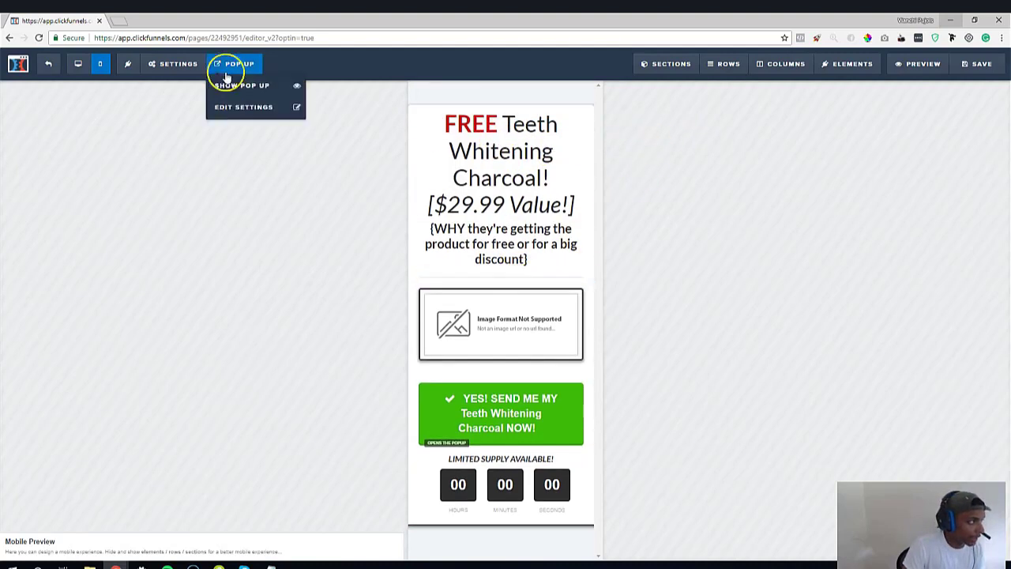
# Switch back to the desktop view, preview the squeeze page in the browser, and return to the editor
pyautogui.click(78, 63)
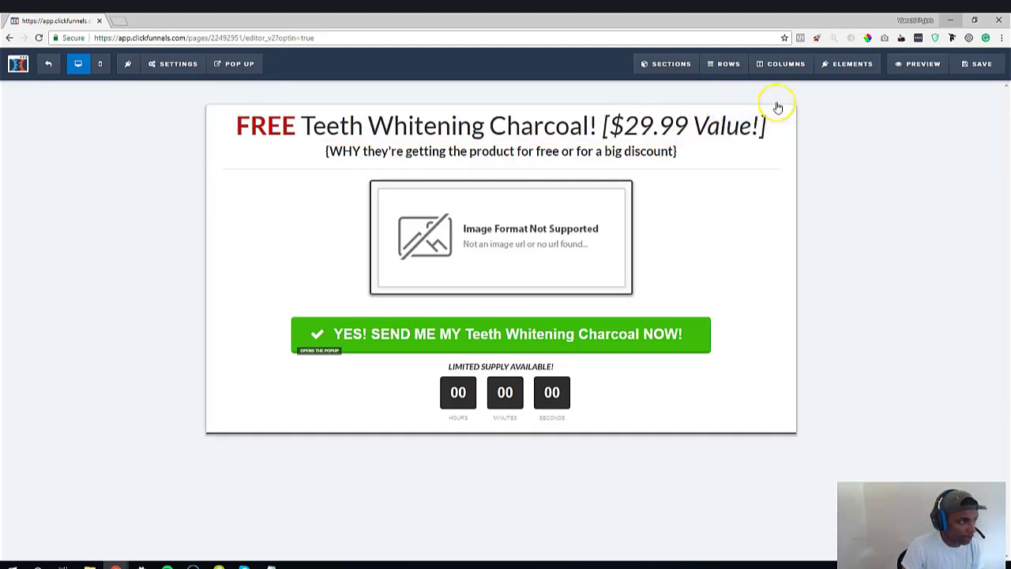
pyautogui.moveTo(694, 63)
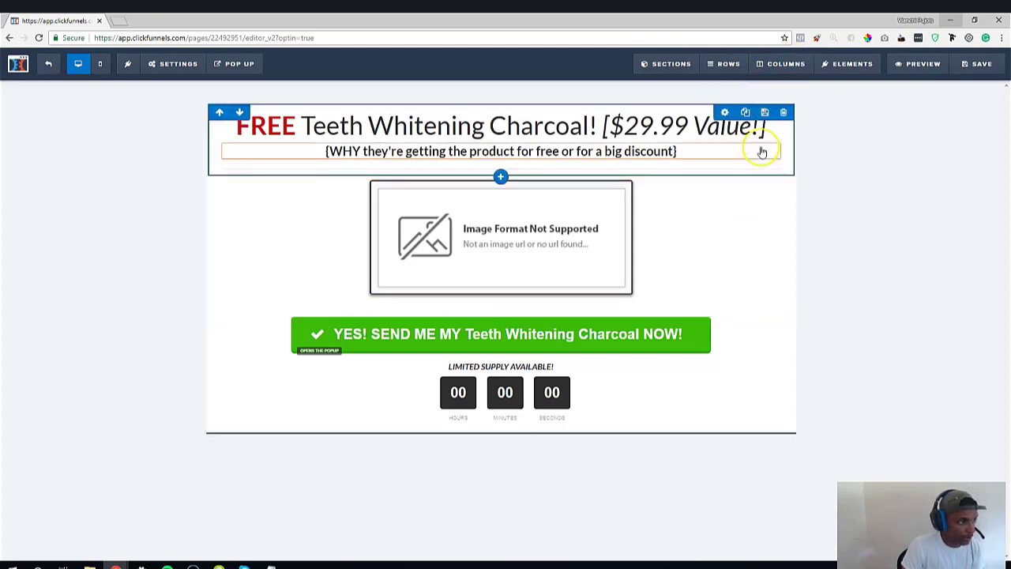
pyautogui.moveTo(860, 65)
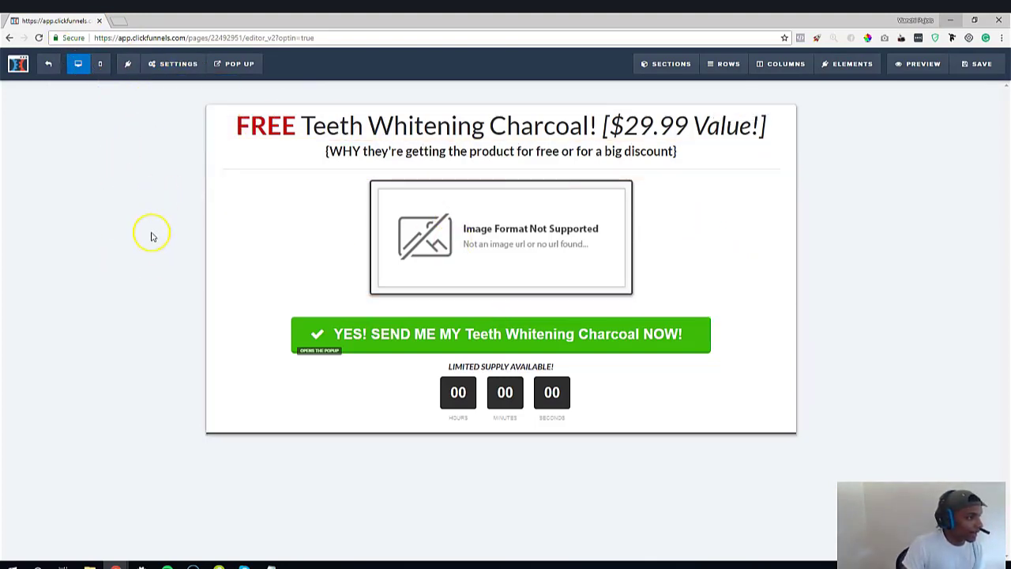
pyautogui.click(925, 63)
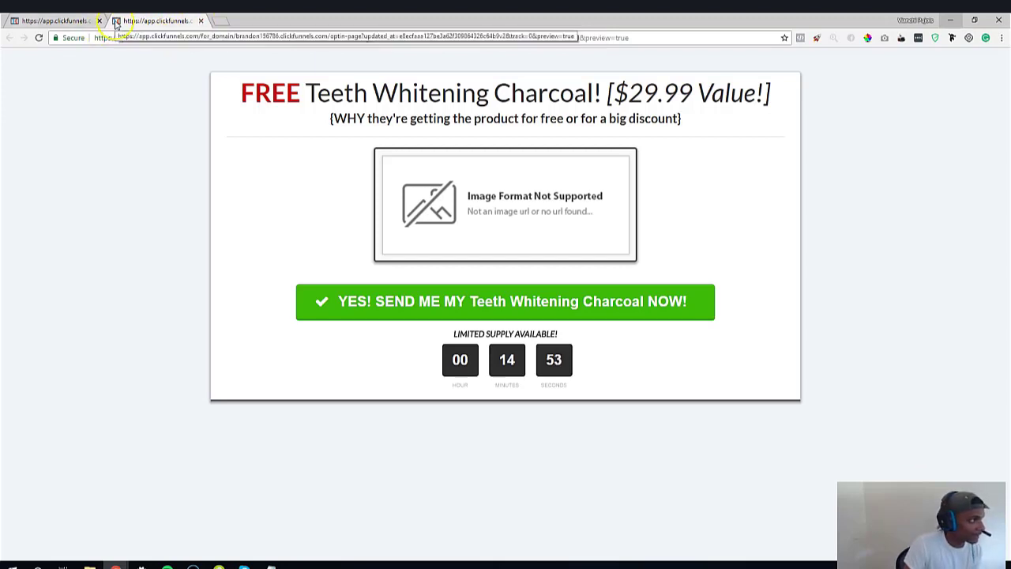
pyautogui.click(201, 22)
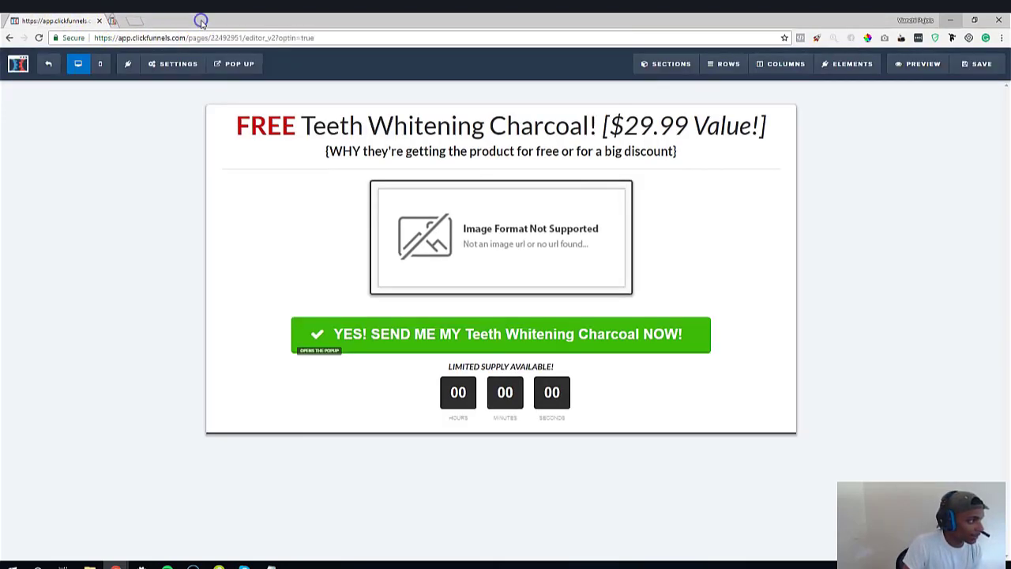
pyautogui.moveTo(173, 66)
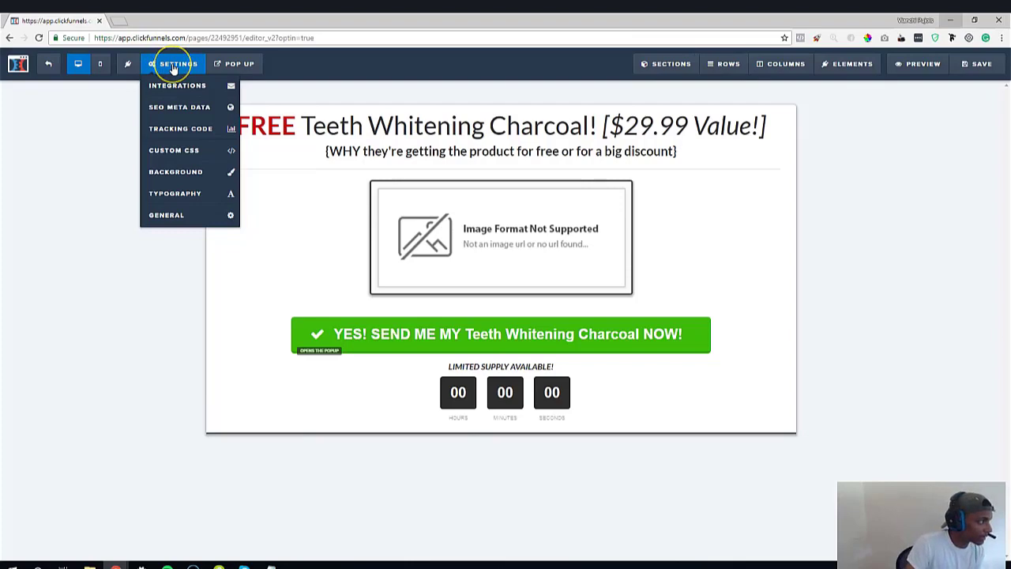
pyautogui.click(188, 113)
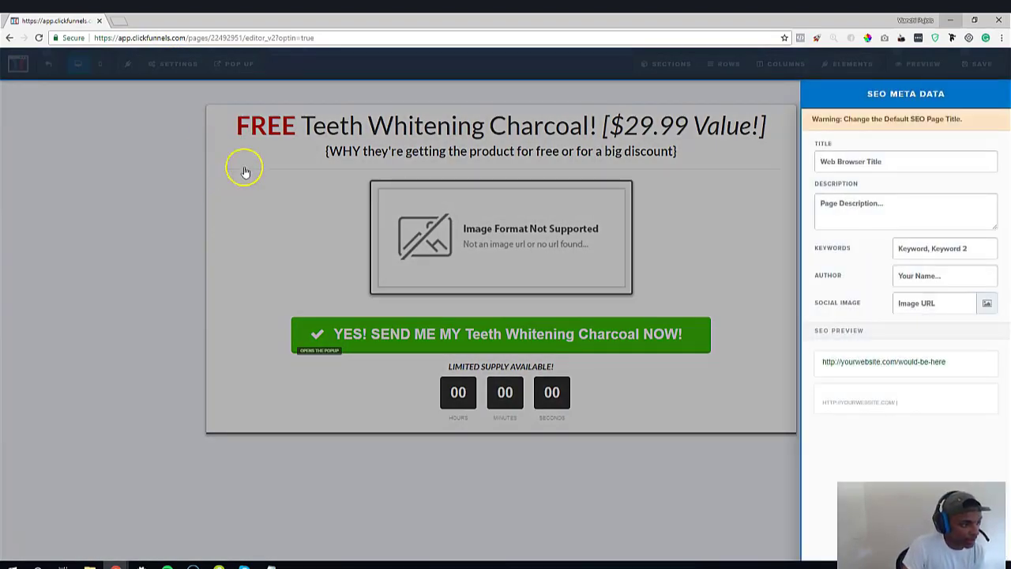
pyautogui.click(860, 161)
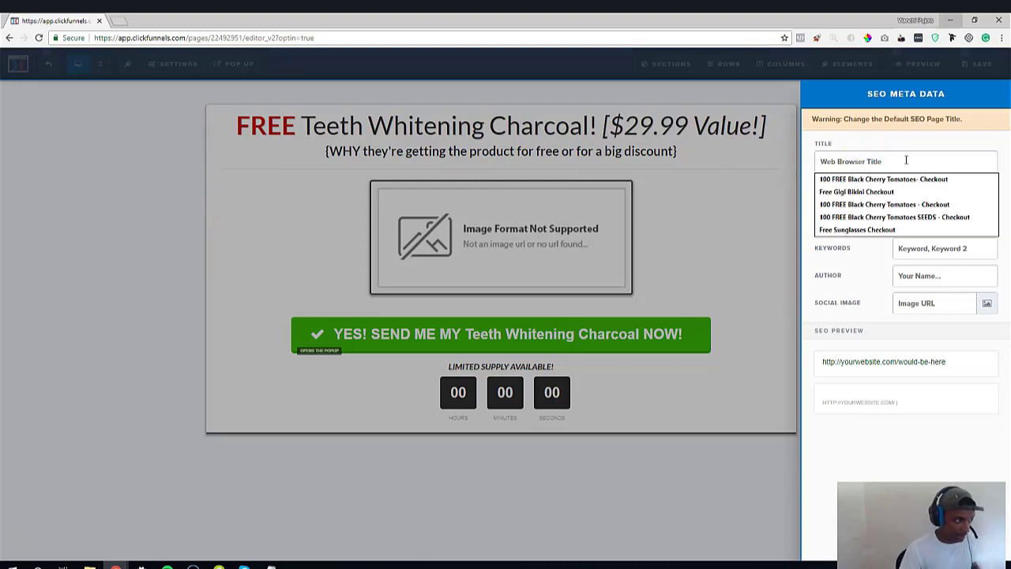
pyautogui.click(514, 171)
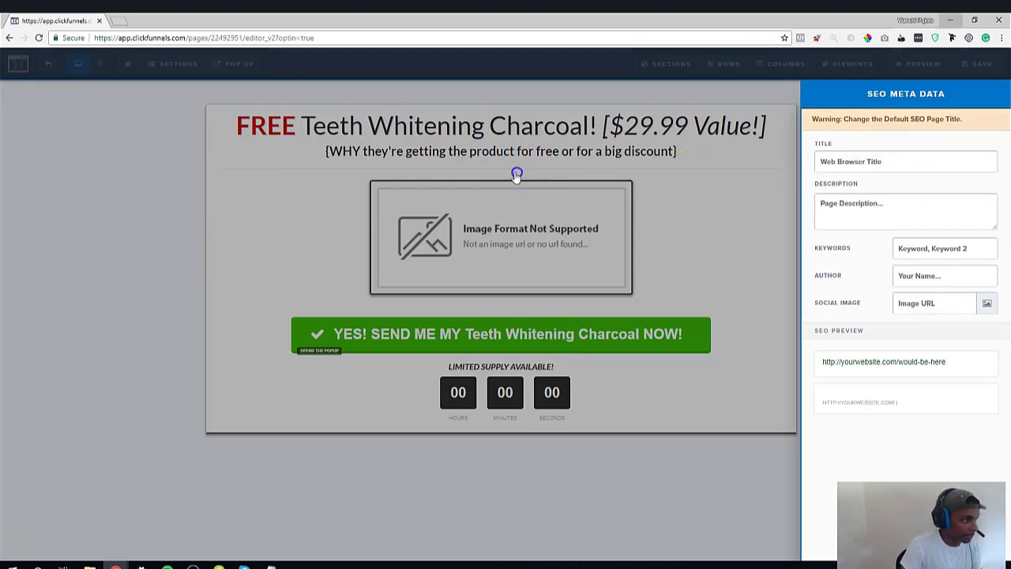
# Copy "Teeth Whitening Charcoal" from the main headline and use it as the page's SEO title
pyautogui.click(316, 125)
pyautogui.moveTo(300, 126); pyautogui.dragTo(588, 124)
pyautogui.hotkey('ctrl', 'c')
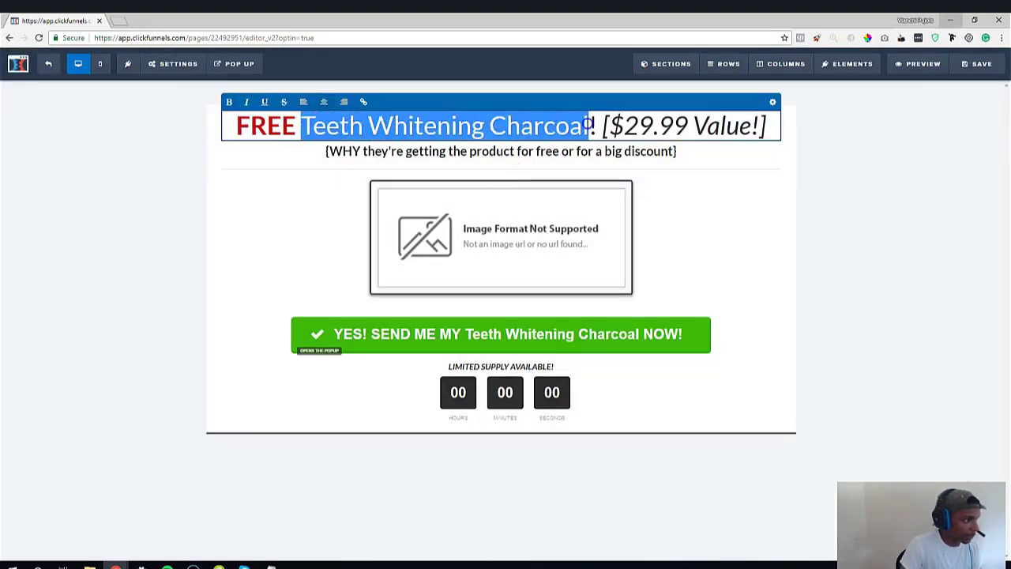
pyautogui.click(50, 139)
pyautogui.click(172, 63)
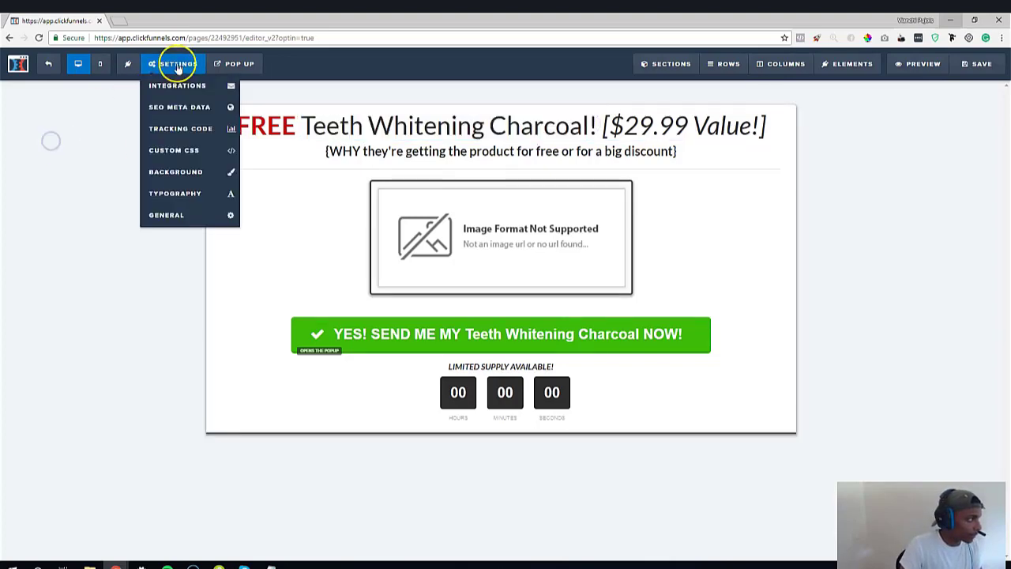
pyautogui.click(180, 106)
pyautogui.click(835, 160)
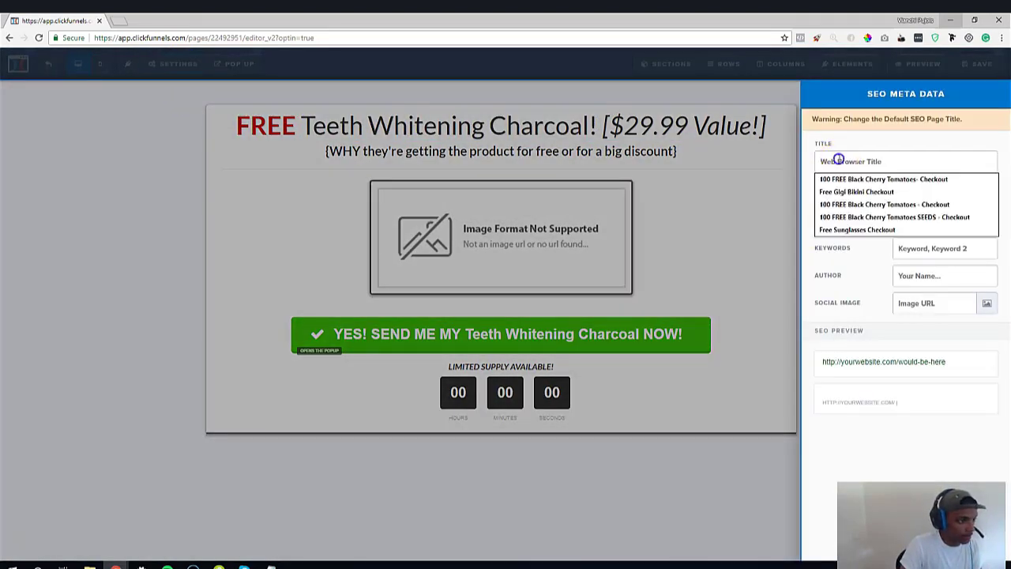
pyautogui.hotkey('ctrl', 'v')
# Enter the SEO description "Get your teeth whitening charcoal today only at 50% OFF!"
pyautogui.click(859, 176)
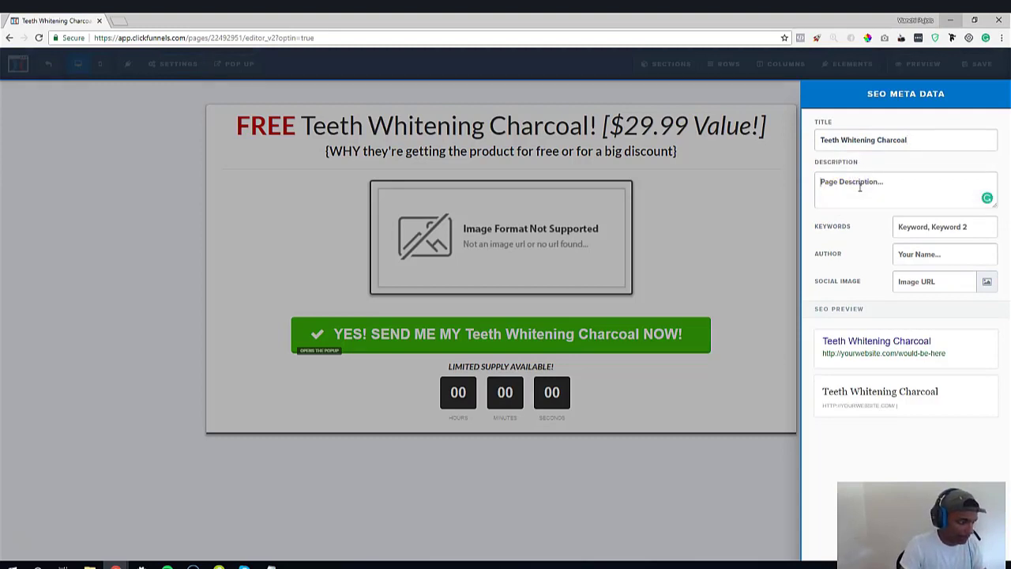
pyautogui.write('G')
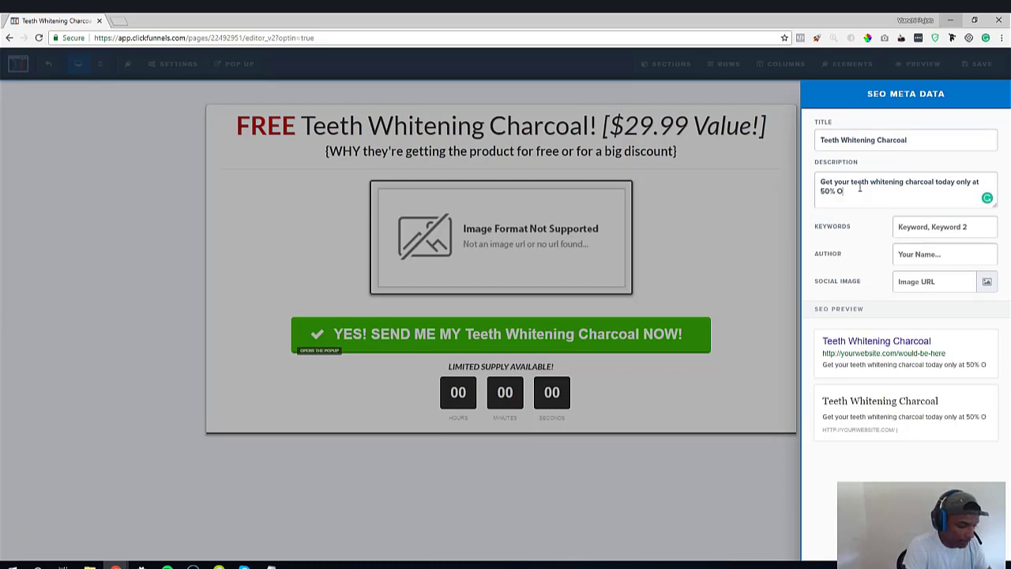
pyautogui.write('ff!')
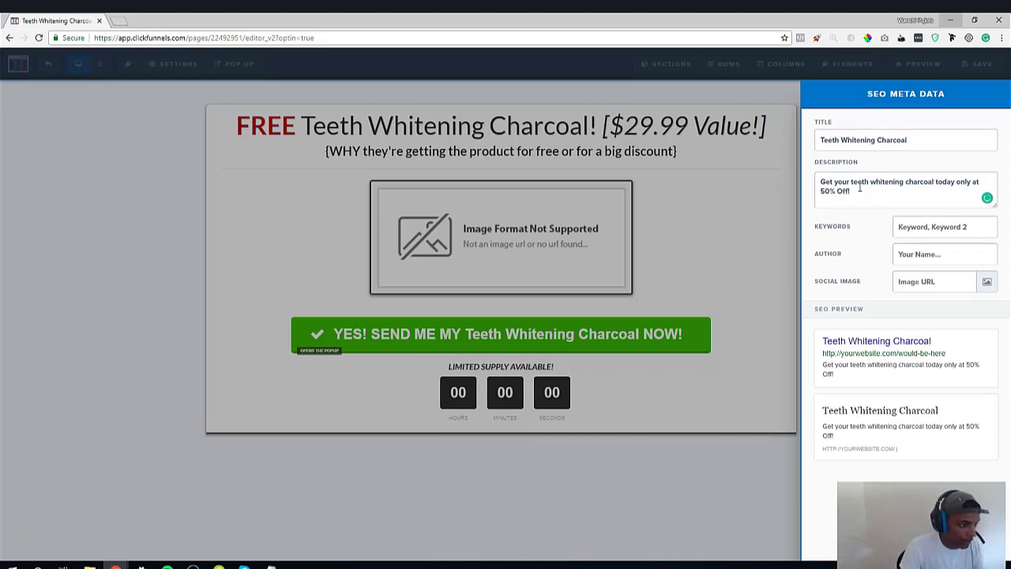
pyautogui.press('BackSpace')
pyautogui.press('BackSpace')
pyautogui.press('BackSpace')
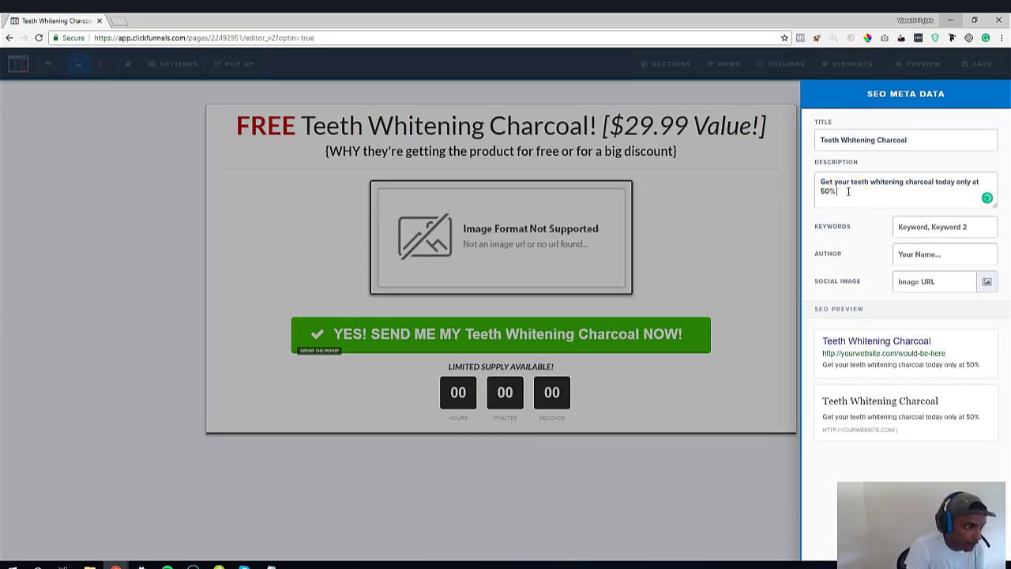
pyautogui.write('OFF!')
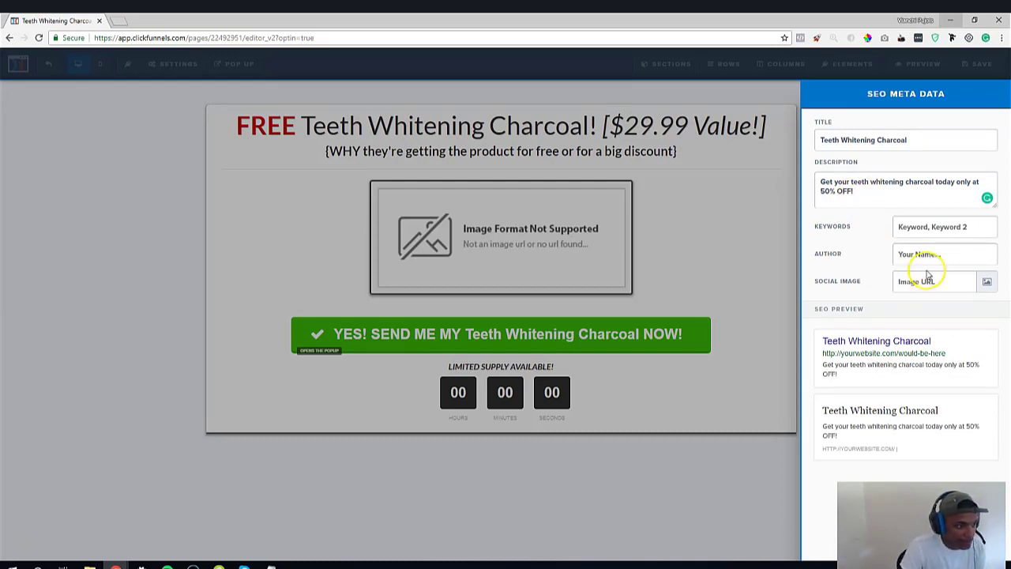
# Set the author in the SEO meta data to "Magical Teeth"
pyautogui.click(945, 254)
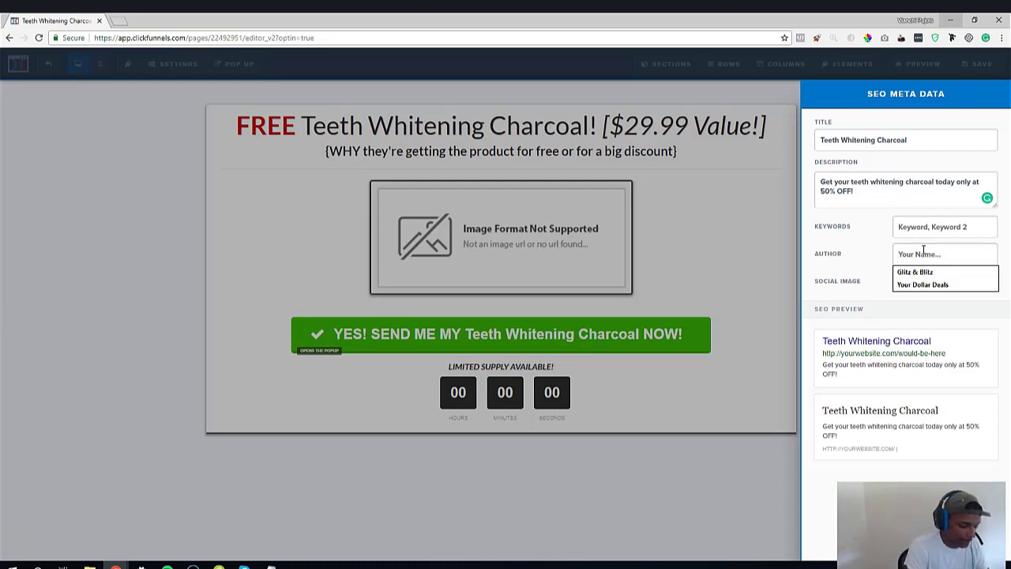
pyautogui.write('Magical Teeth')
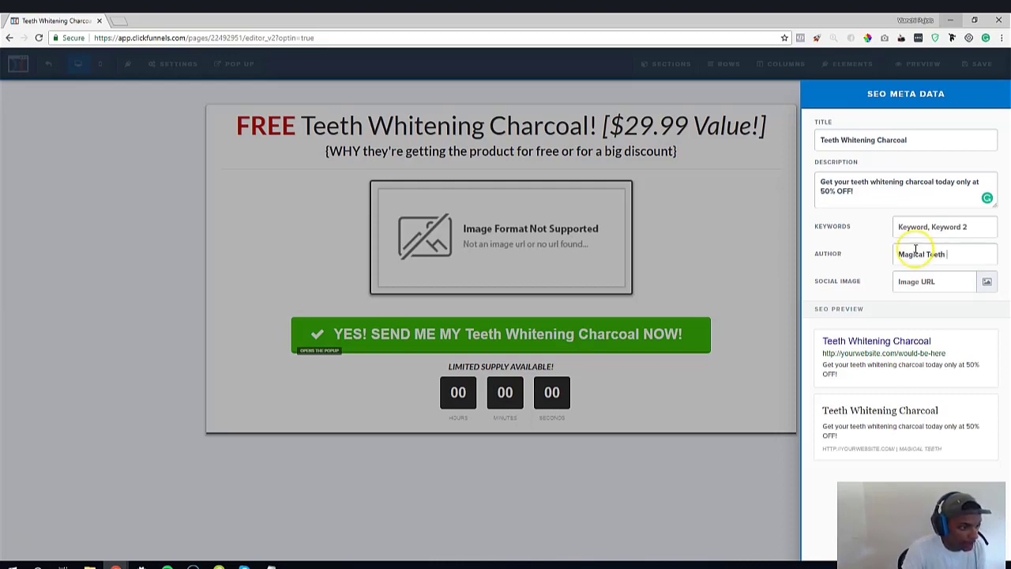
pyautogui.click(860, 271)
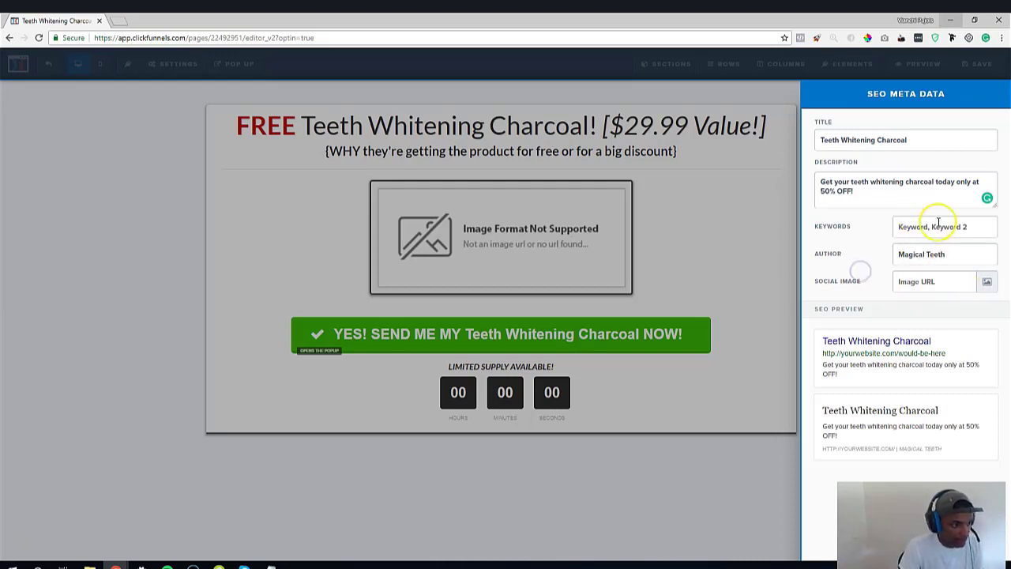
# Set the SEO keywords to "teeth whitening, teeth charcoal"
pyautogui.click(920, 228)
pyautogui.click(839, 230)
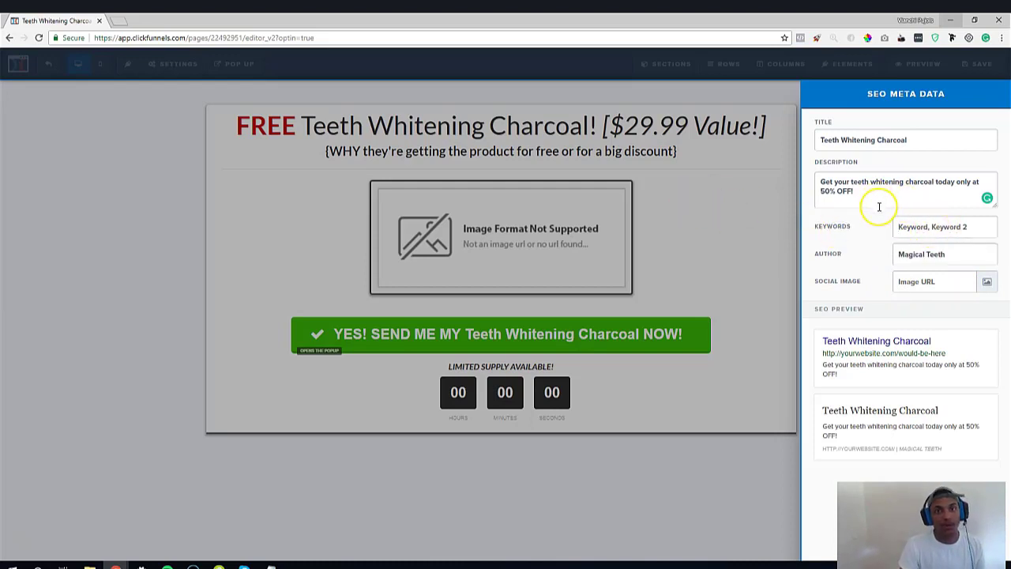
pyautogui.click(928, 227)
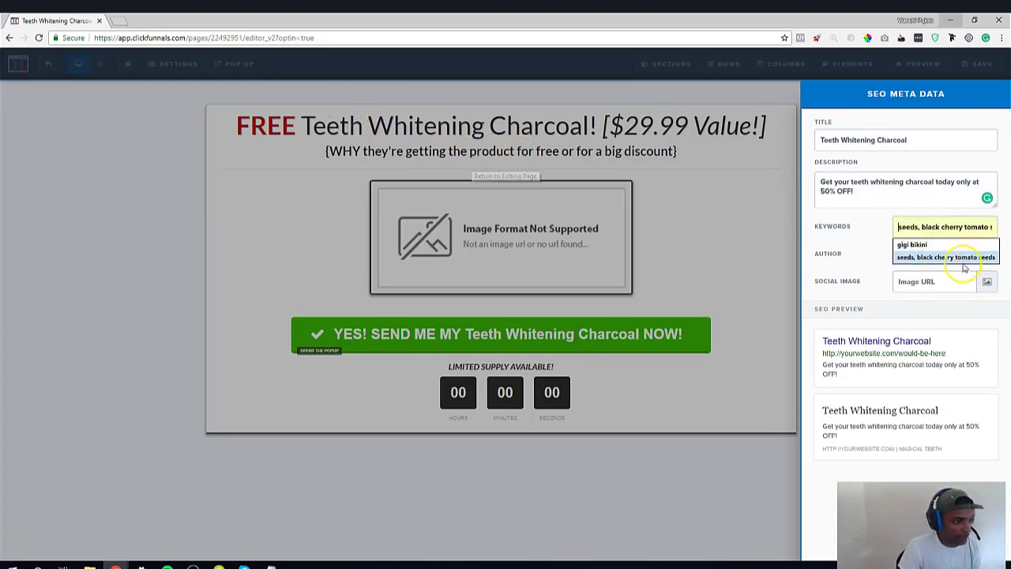
pyautogui.click(908, 226)
pyautogui.write('th whitening, teeth charcoal')
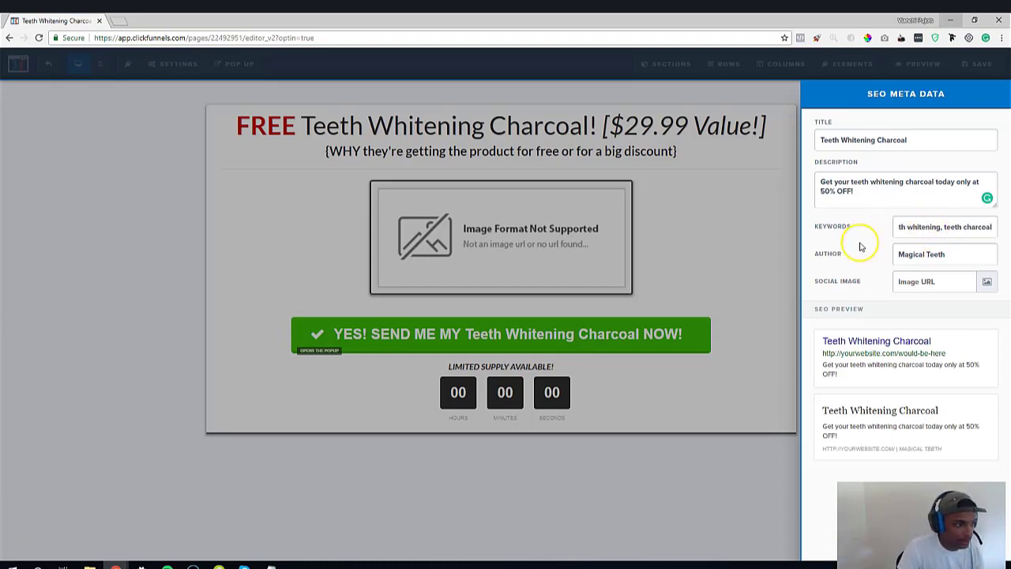
# Use the grey Placeholder picture from the uploaded images as the social image and check it in the SEO preview
pyautogui.click(987, 282)
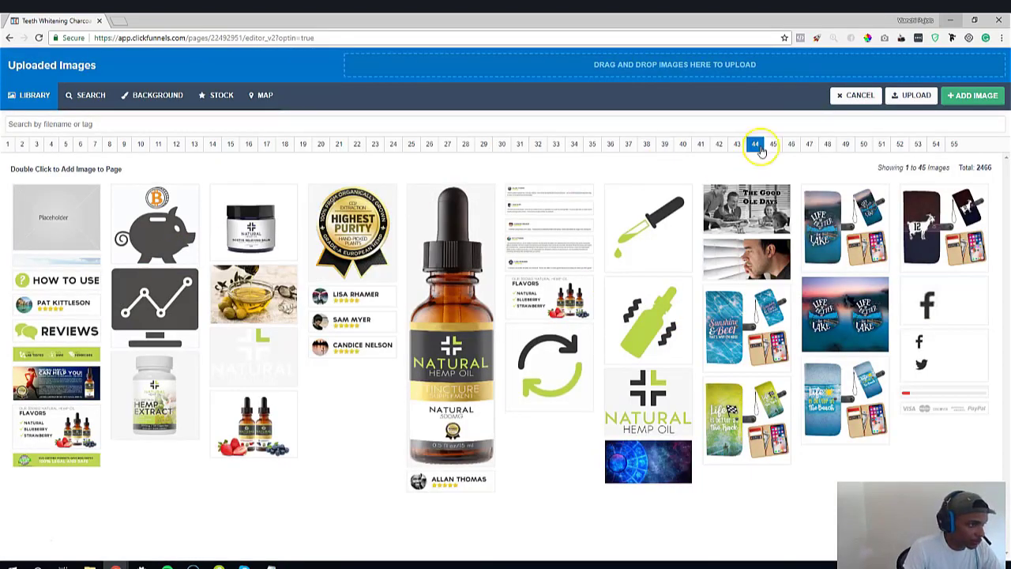
pyautogui.click(857, 94)
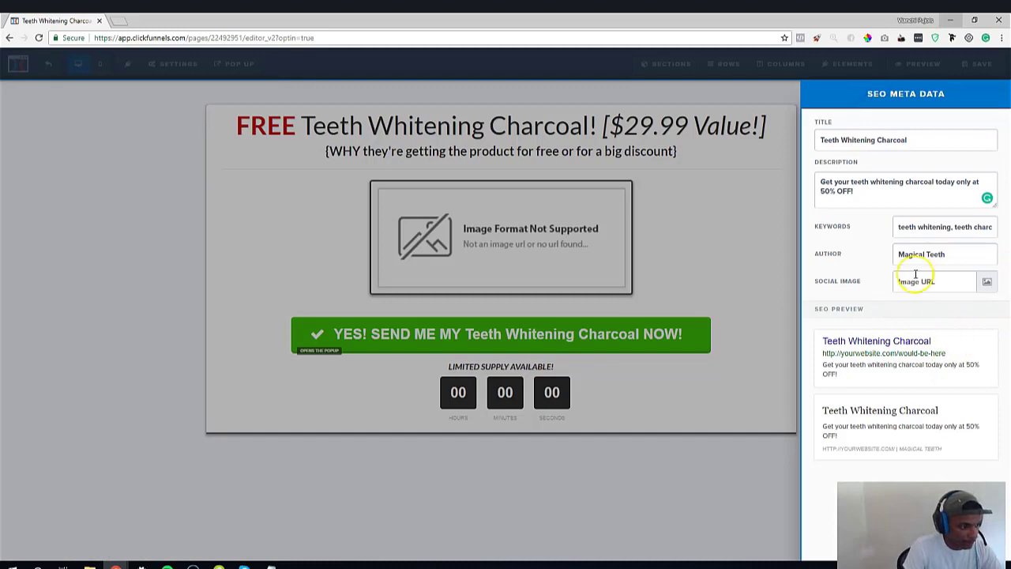
pyautogui.click(988, 281)
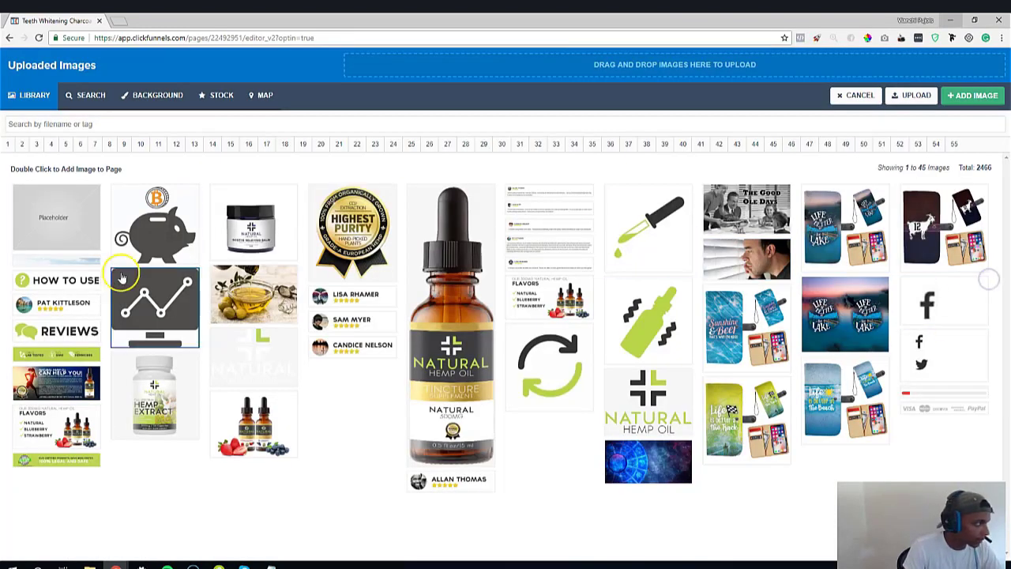
pyautogui.doubleClick(31, 217)
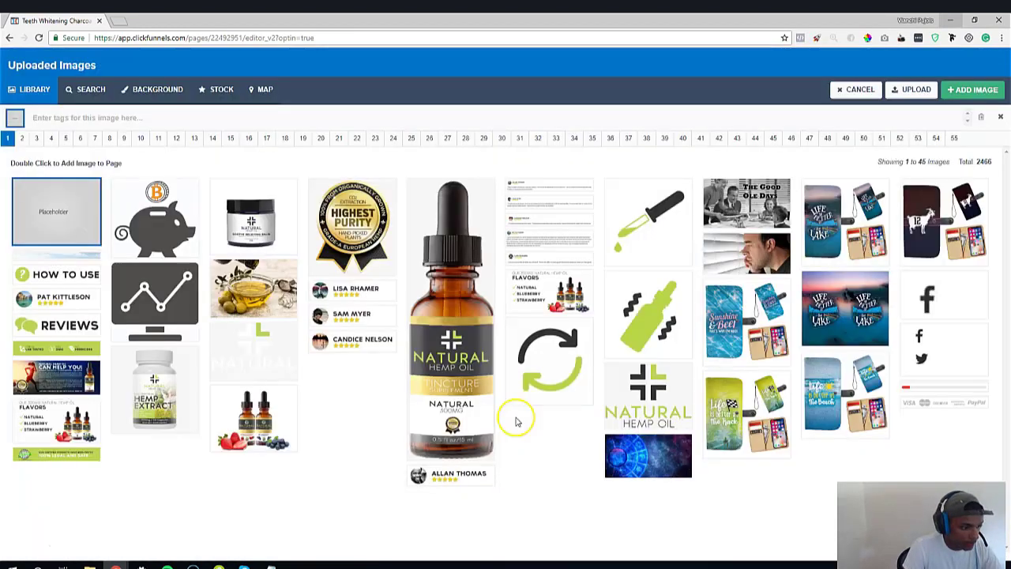
pyautogui.click(747, 308)
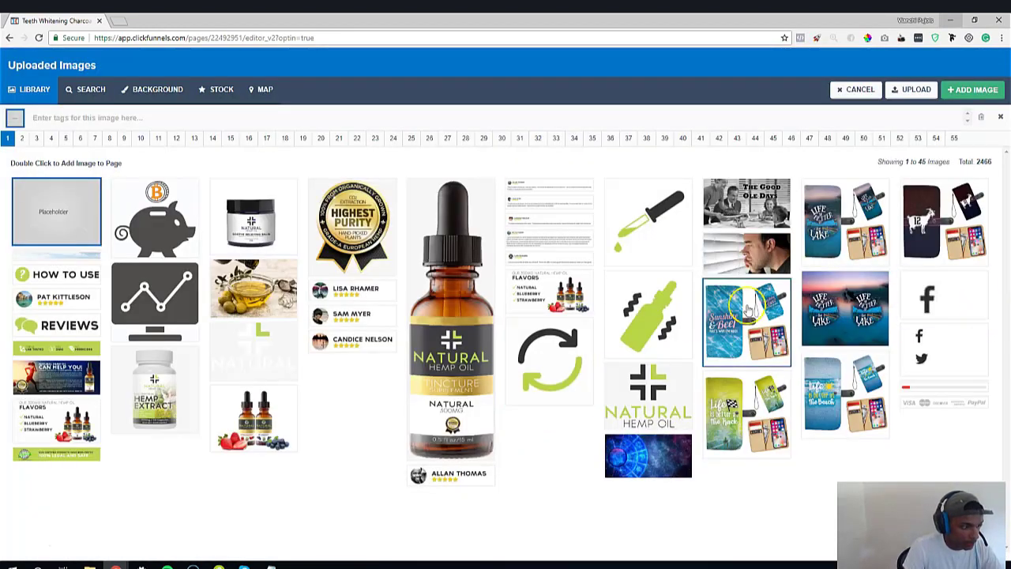
pyautogui.click(45, 196)
pyautogui.doubleClick(45, 195)
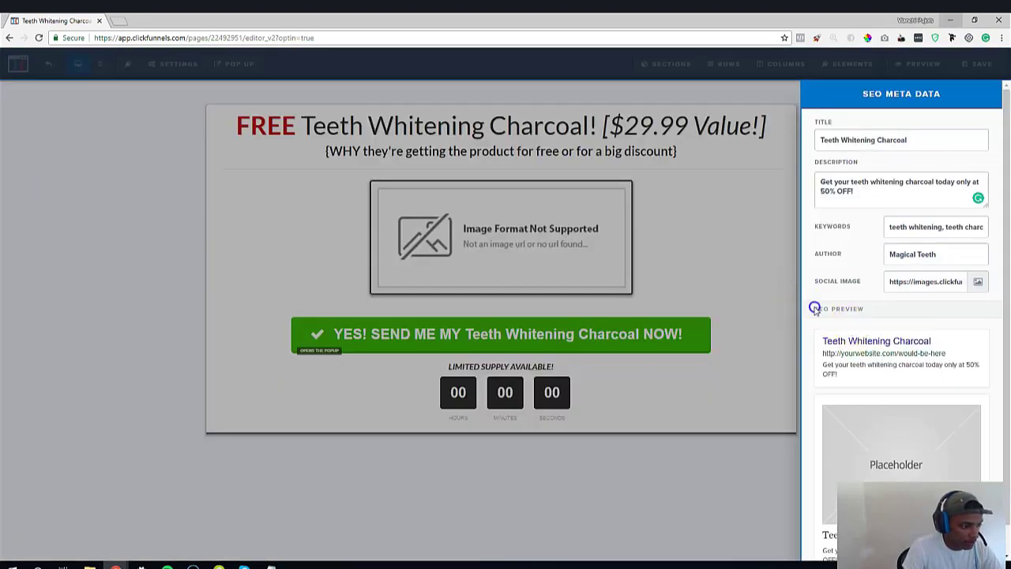
pyautogui.scroll(-1, 829, 347)
pyautogui.scroll(1, 855, 427)
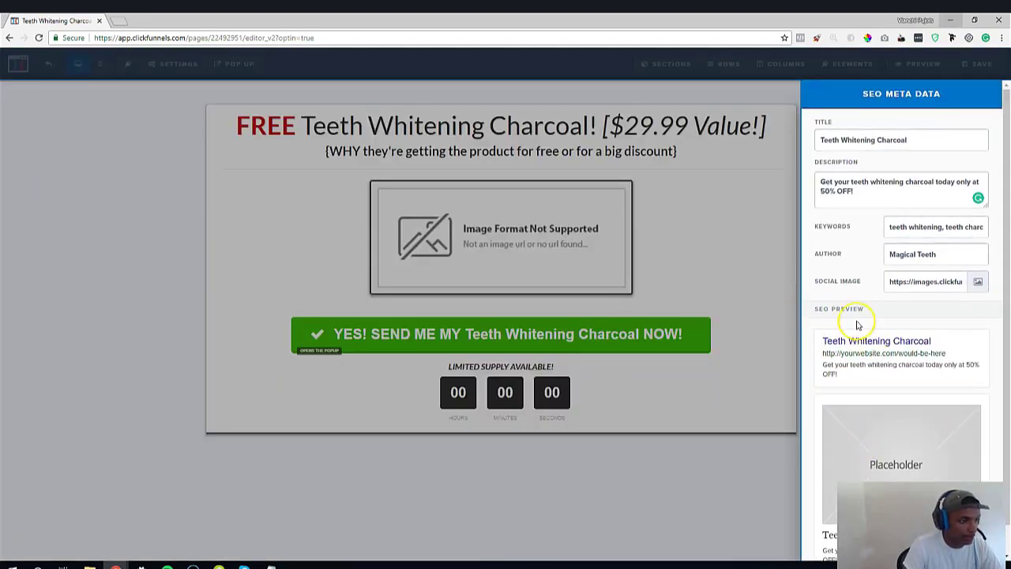
# Check the SEO preview, close the SEO meta data settings and save the squeeze page
pyautogui.scroll(-1, 881, 345)
pyautogui.scroll(1, 878, 347)
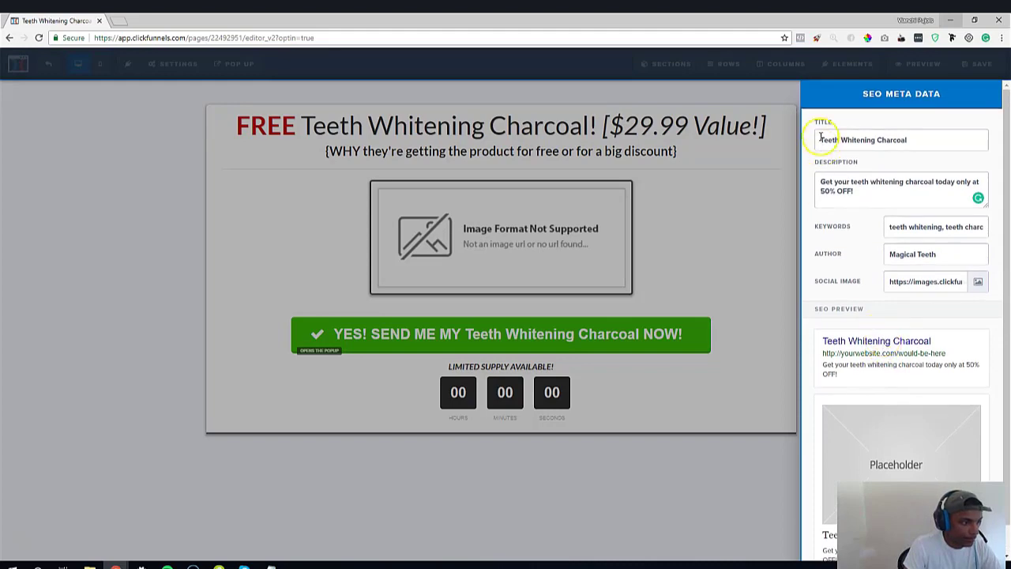
pyautogui.click(650, 149)
pyautogui.click(983, 67)
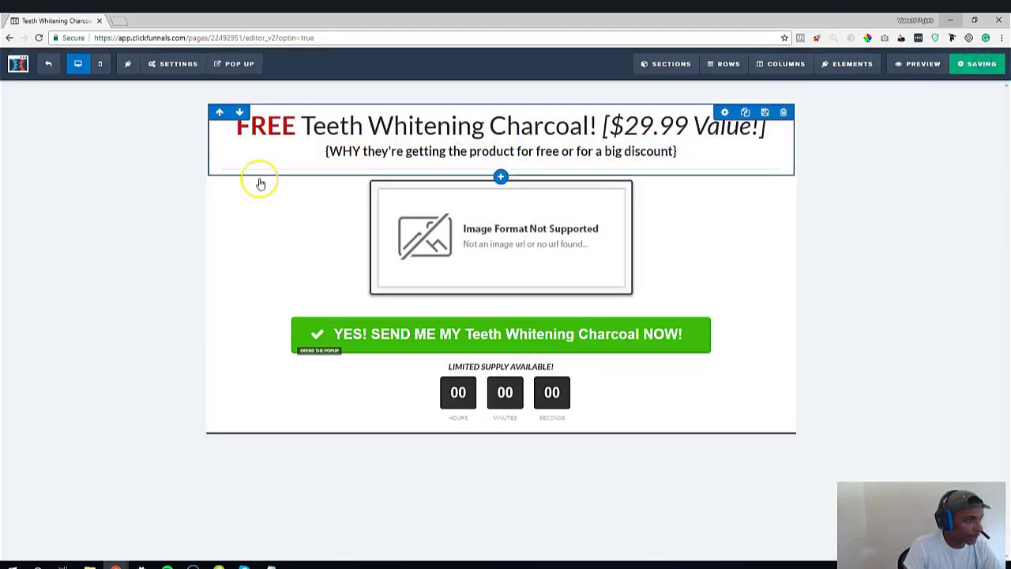
# Preview the squeeze page in a separate tab, compare it with the editor and return to the editor
pyautogui.click(165, 68)
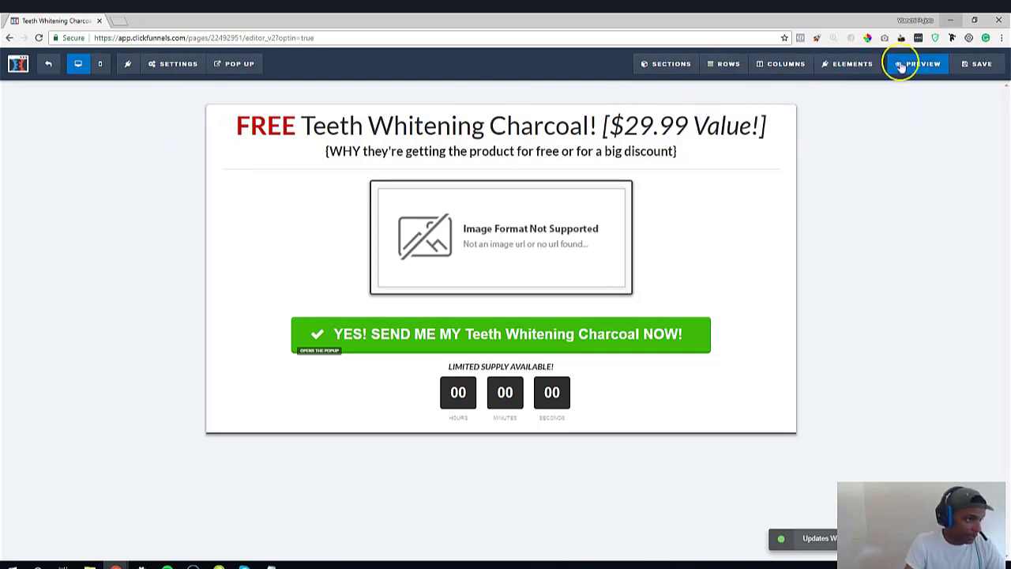
pyautogui.click(910, 65)
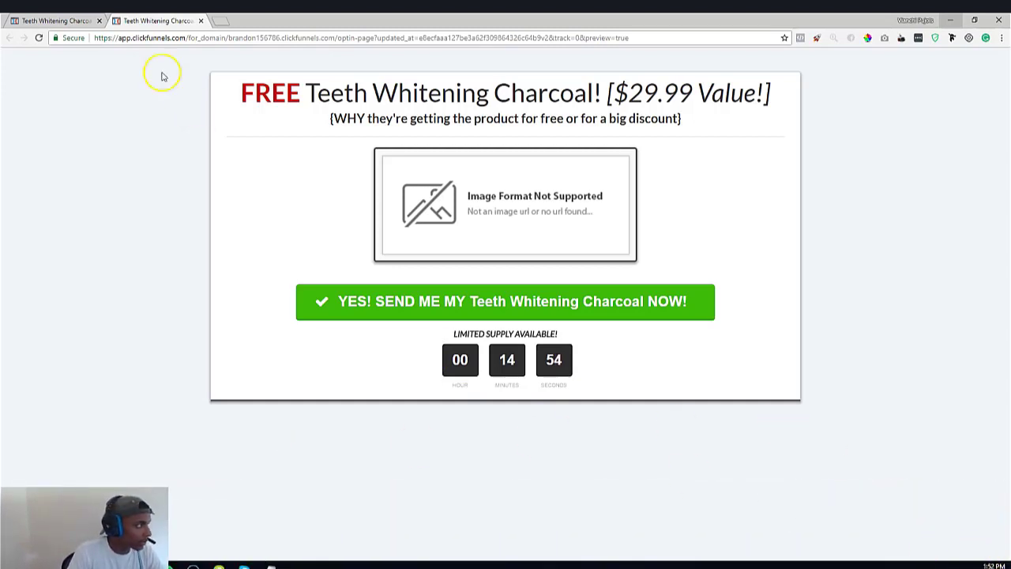
pyautogui.click(60, 22)
pyautogui.click(175, 63)
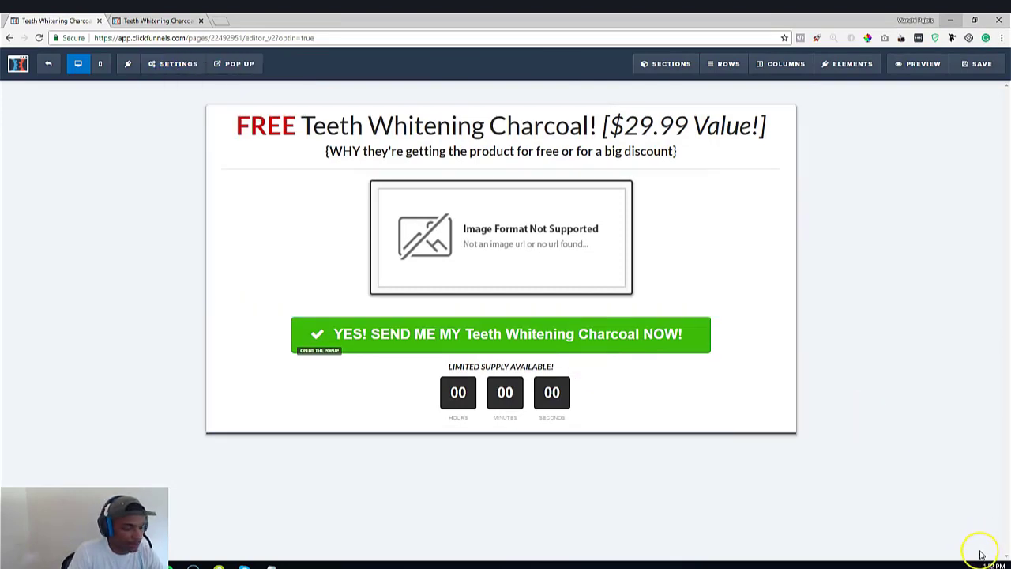
pyautogui.click(158, 22)
pyautogui.click(54, 21)
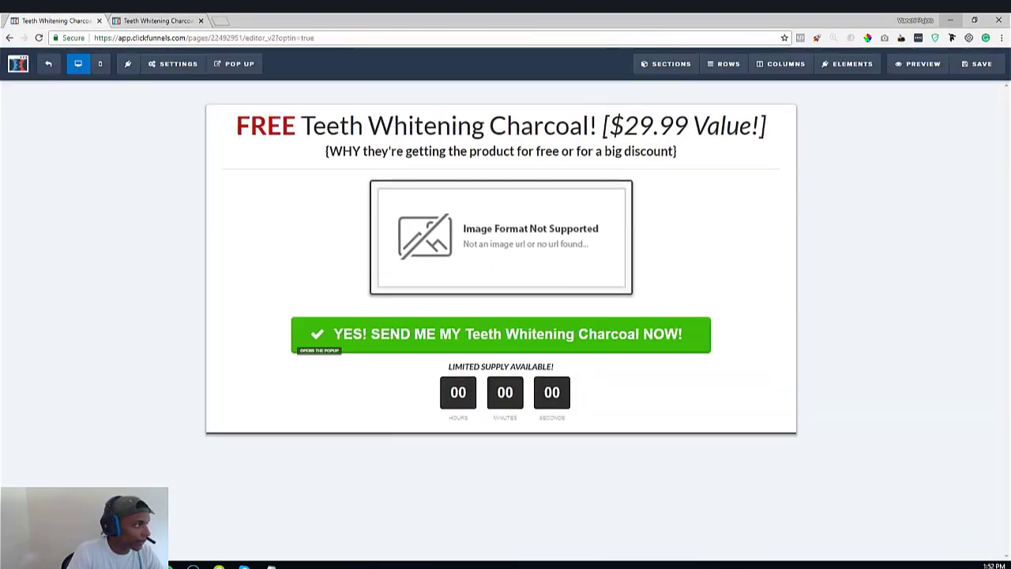
# Open the squeeze page's general settings, examine the affiliate badge options and close the settings without a change
pyautogui.moveTo(168, 89)
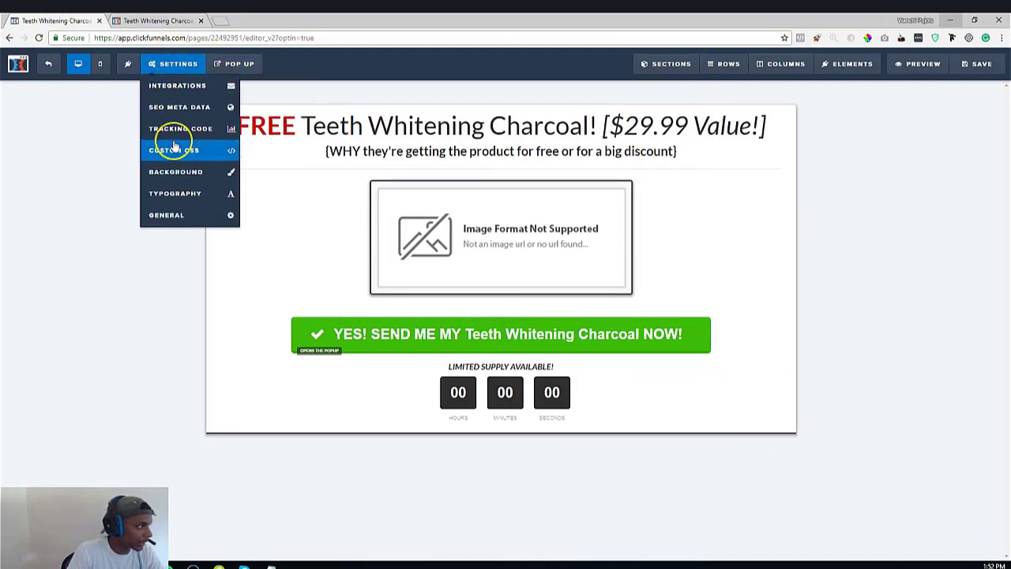
pyautogui.click(157, 216)
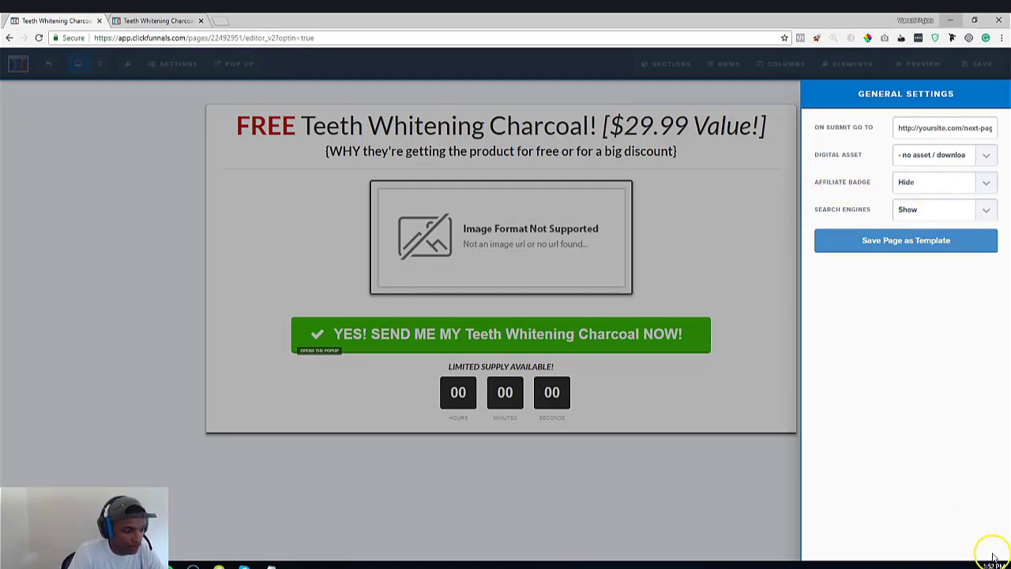
pyautogui.click(949, 183)
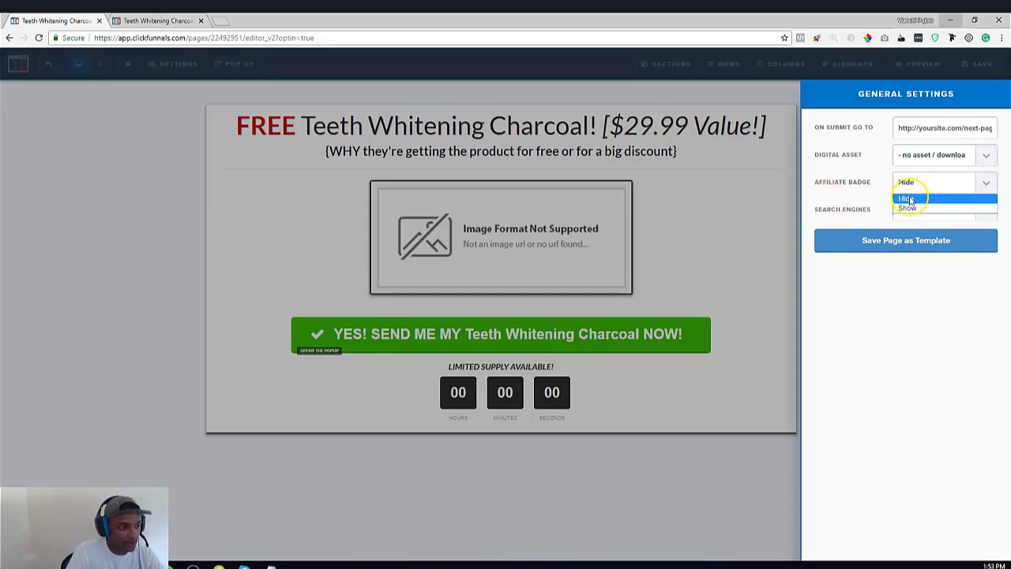
pyautogui.click(826, 173)
pyautogui.click(677, 162)
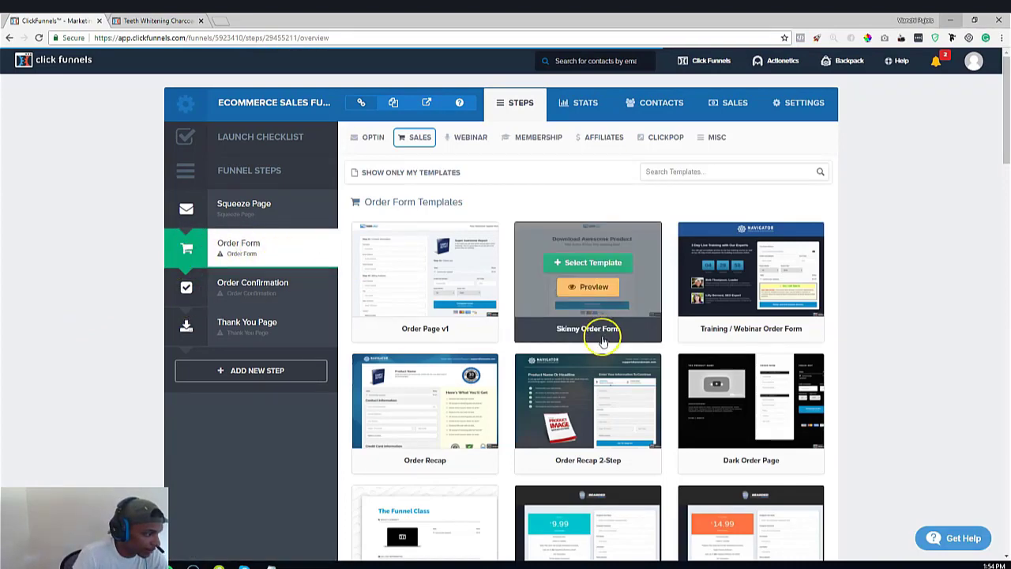
# Browse the order form templates, choose Order Page v1 for the Order Form step and open the page for editing
pyautogui.scroll(-3, 440, 343)
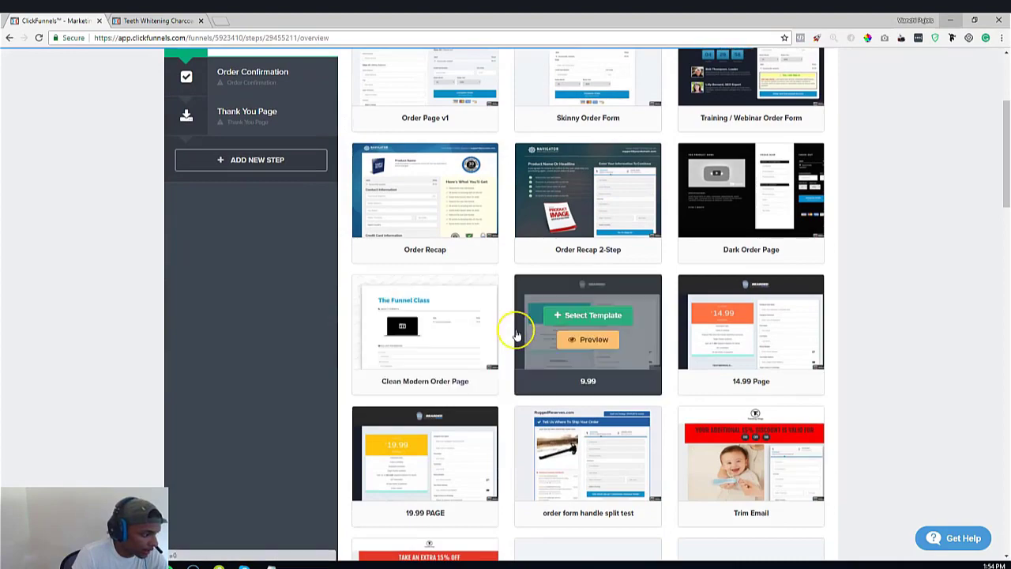
pyautogui.scroll(-4, 514, 332)
pyautogui.scroll(7, 557, 427)
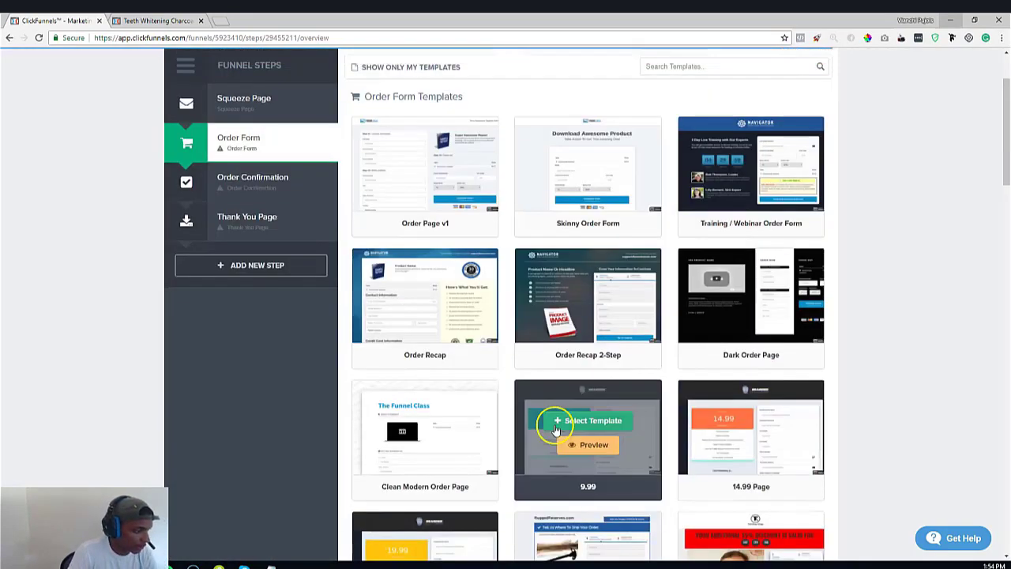
pyautogui.scroll(-14, 552, 428)
pyautogui.scroll(-5, 550, 427)
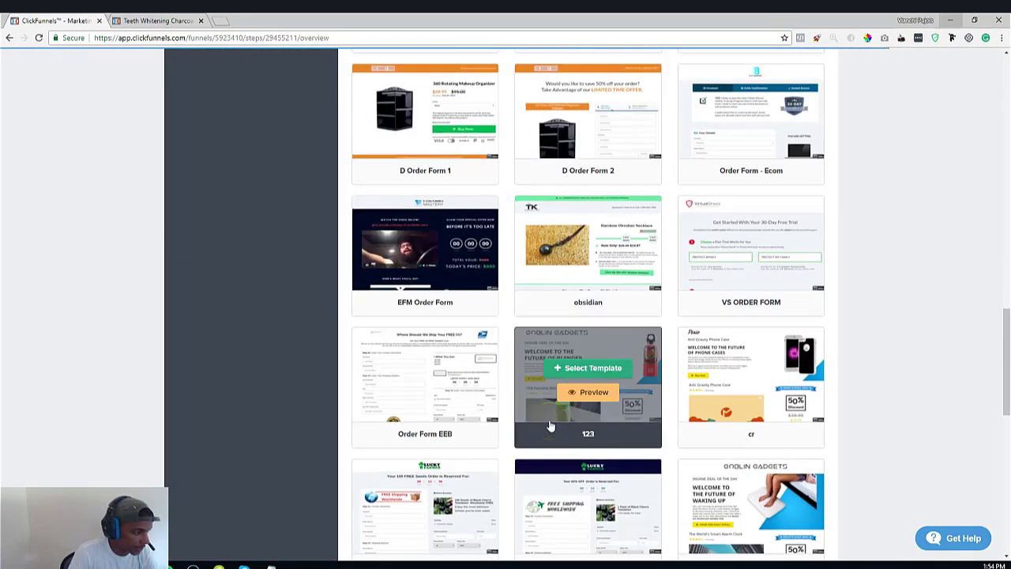
pyautogui.scroll(-5, 550, 426)
pyautogui.scroll(-4, 551, 425)
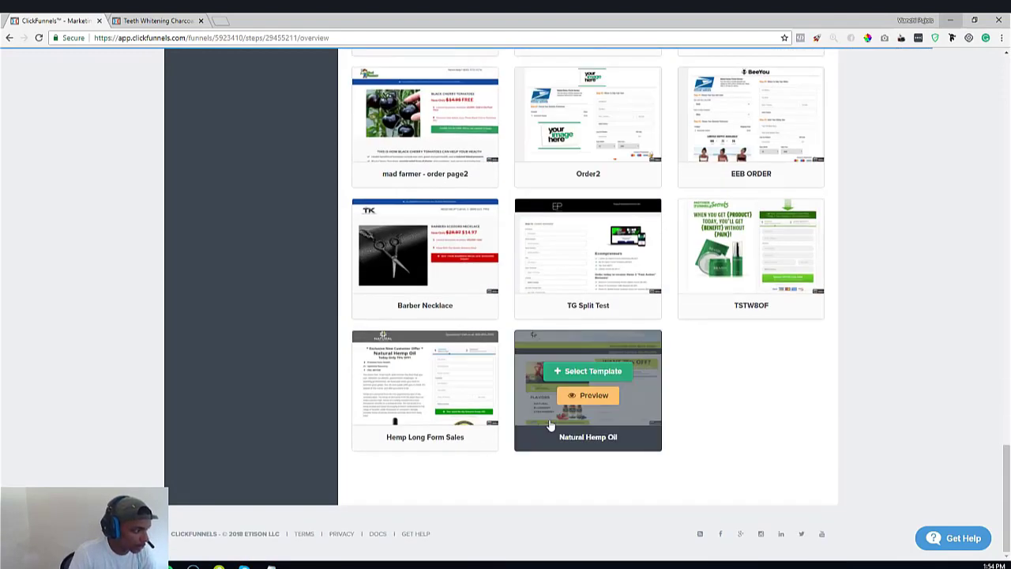
pyautogui.scroll(15, 550, 425)
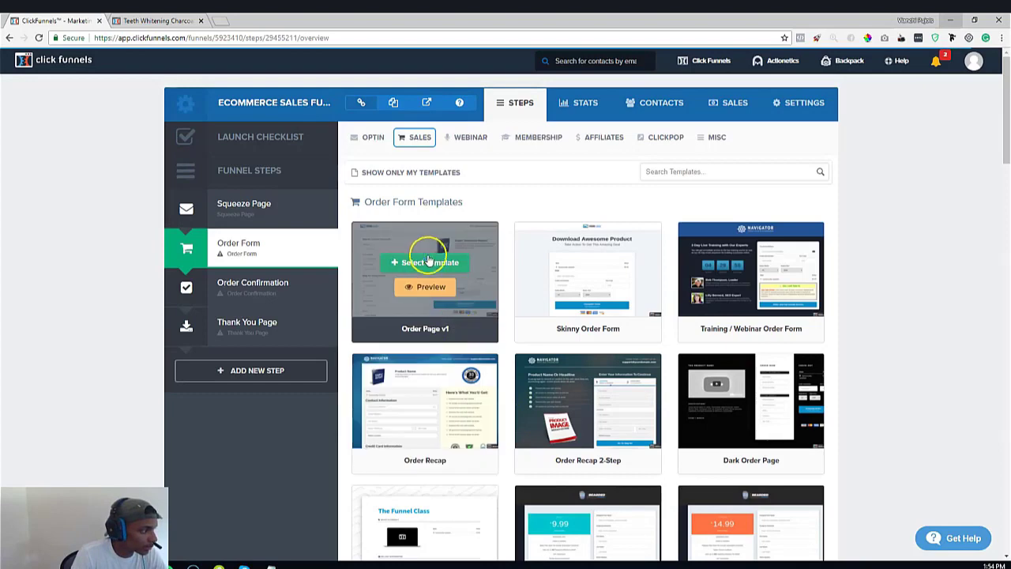
pyautogui.click(426, 260)
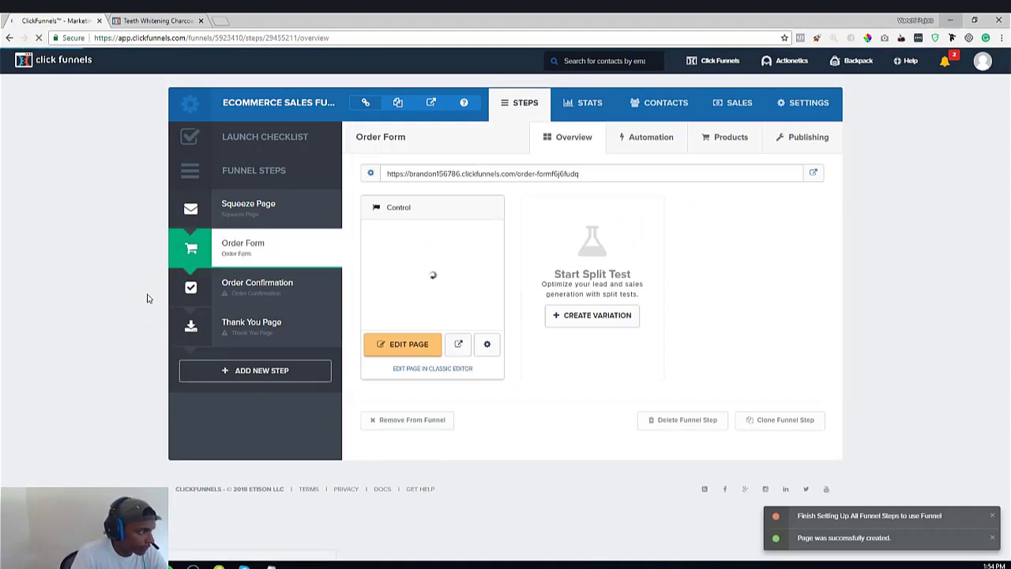
pyautogui.click(402, 344)
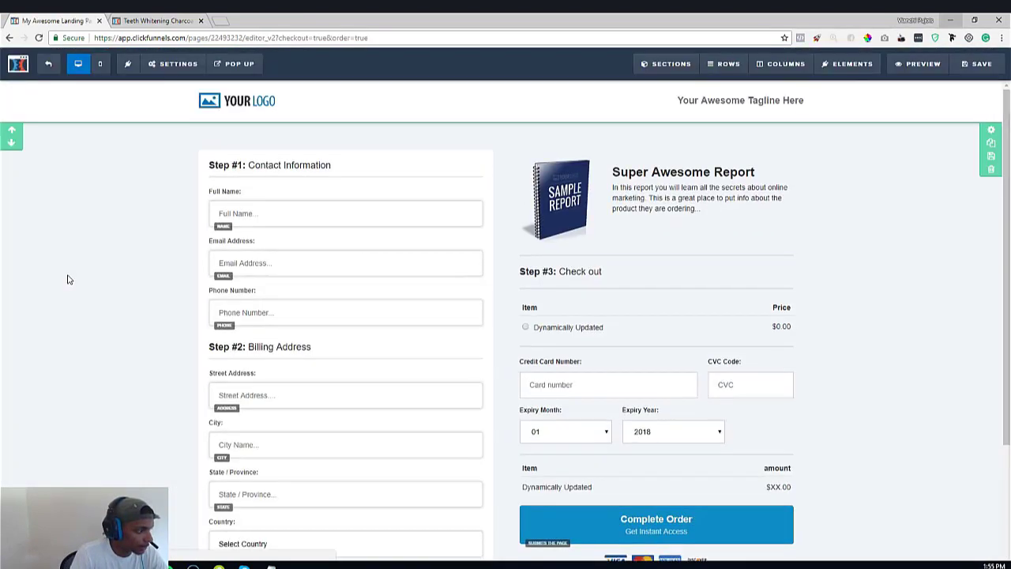
pyautogui.click(59, 316)
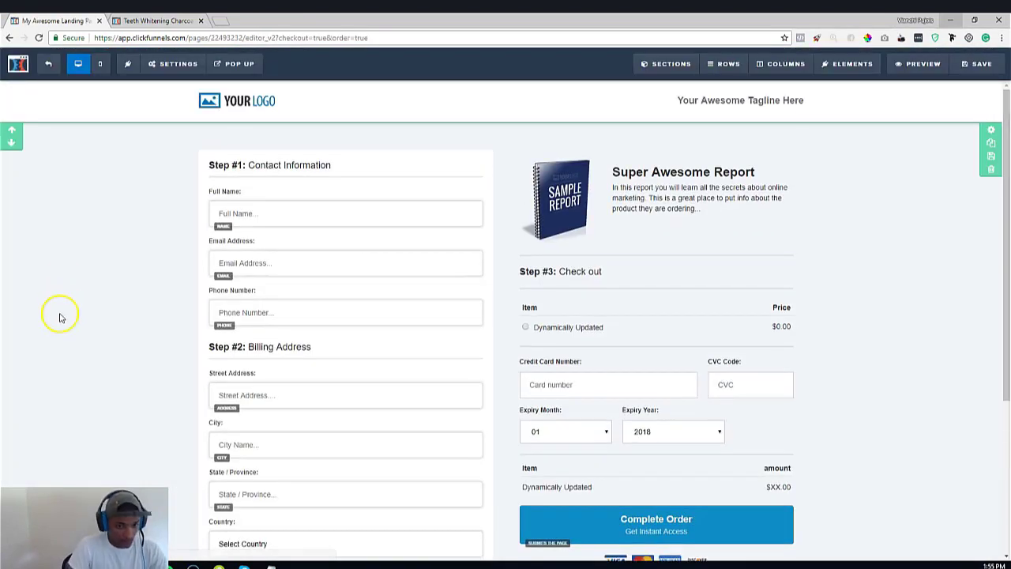
# Open the header logo's image settings, look at the uploaded images library and cancel without choosing a picture
pyautogui.click(264, 100)
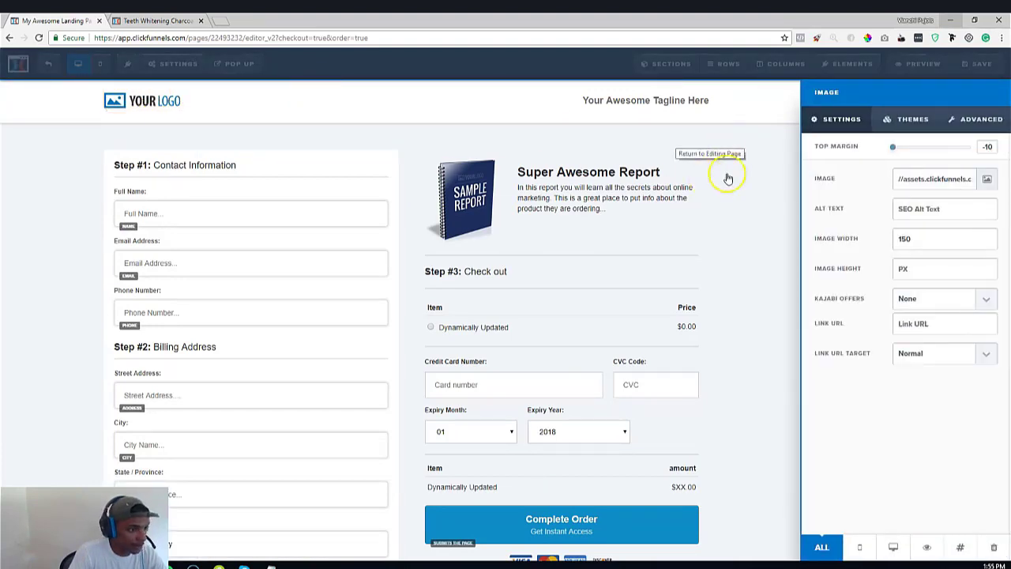
pyautogui.click(987, 178)
pyautogui.click(860, 94)
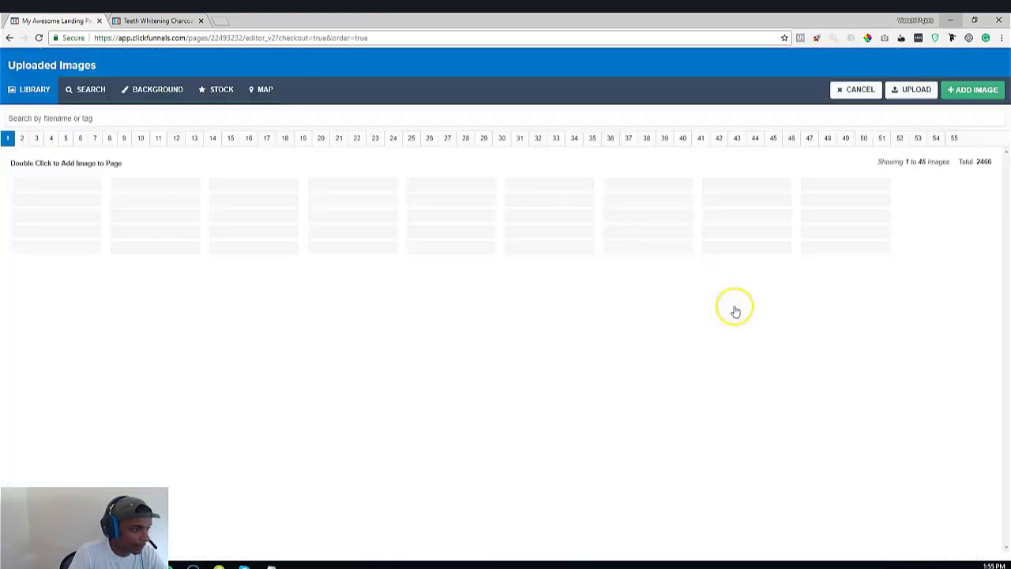
pyautogui.click(877, 92)
# Try image widths of 300 and 200 on the header logo, restore the width to 150 and close its settings
pyautogui.click(929, 242)
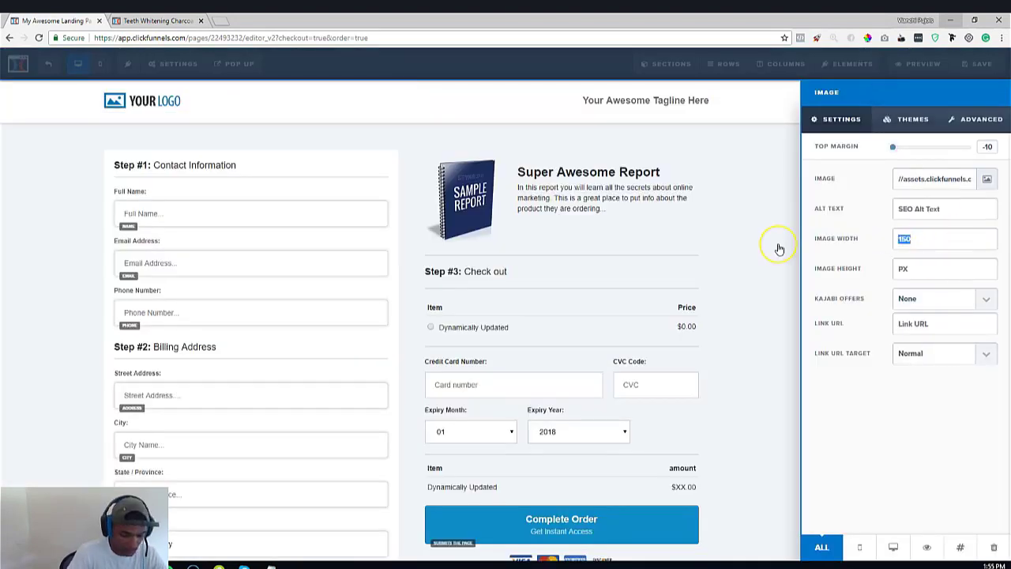
pyautogui.write('300')
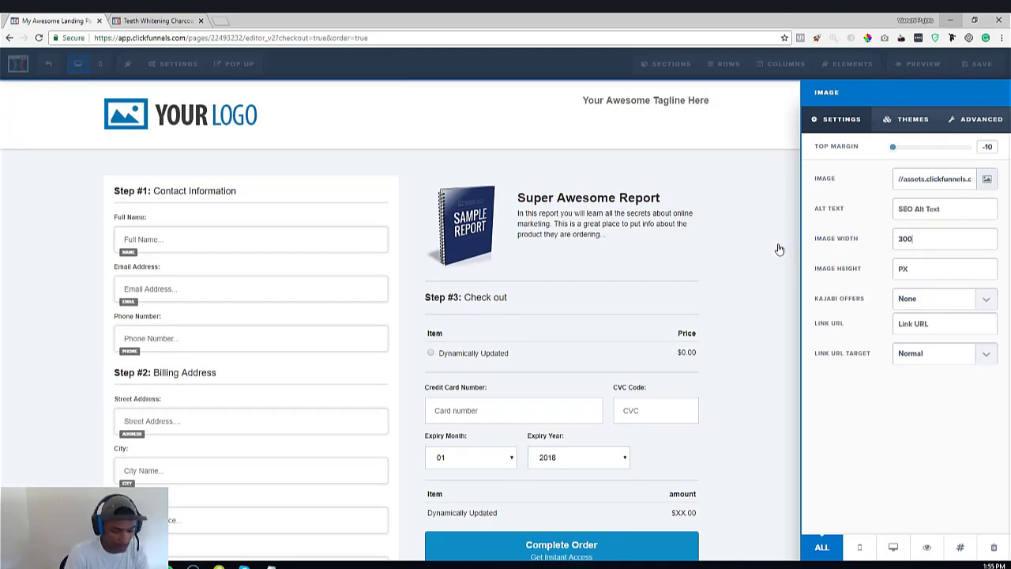
pyautogui.press('BackSpace')
pyautogui.press('BackSpace')
pyautogui.press('BackSpace')
pyautogui.write('200')
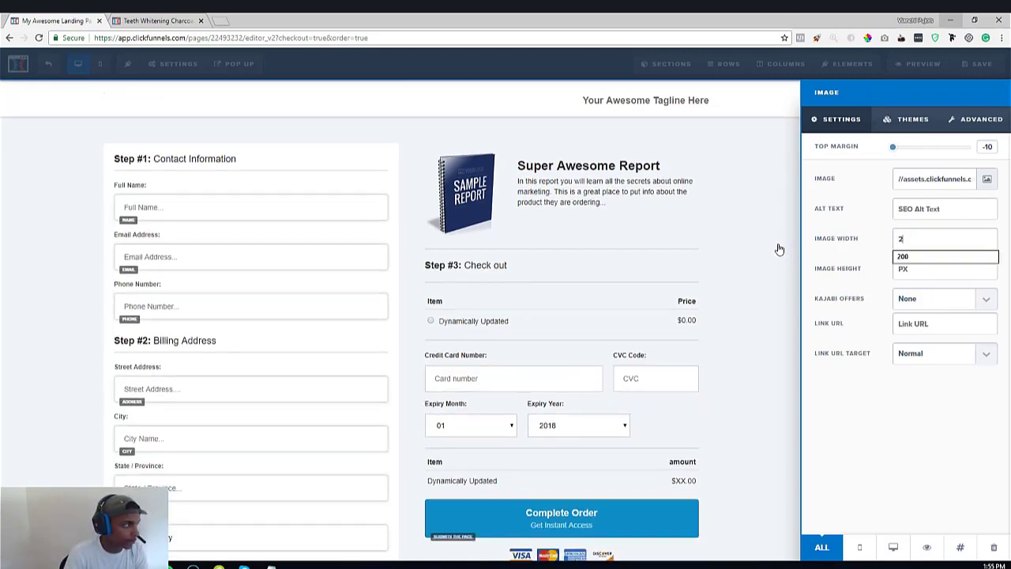
pyautogui.press('BackSpace')
pyautogui.press('BackSpace')
pyautogui.press('BackSpace')
pyautogui.write('150')
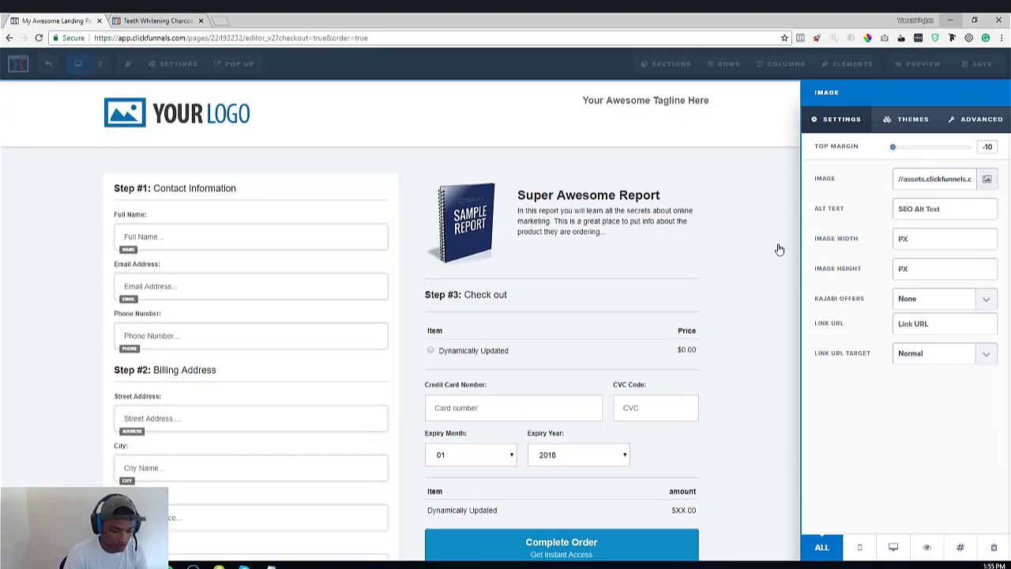
pyautogui.click(681, 240)
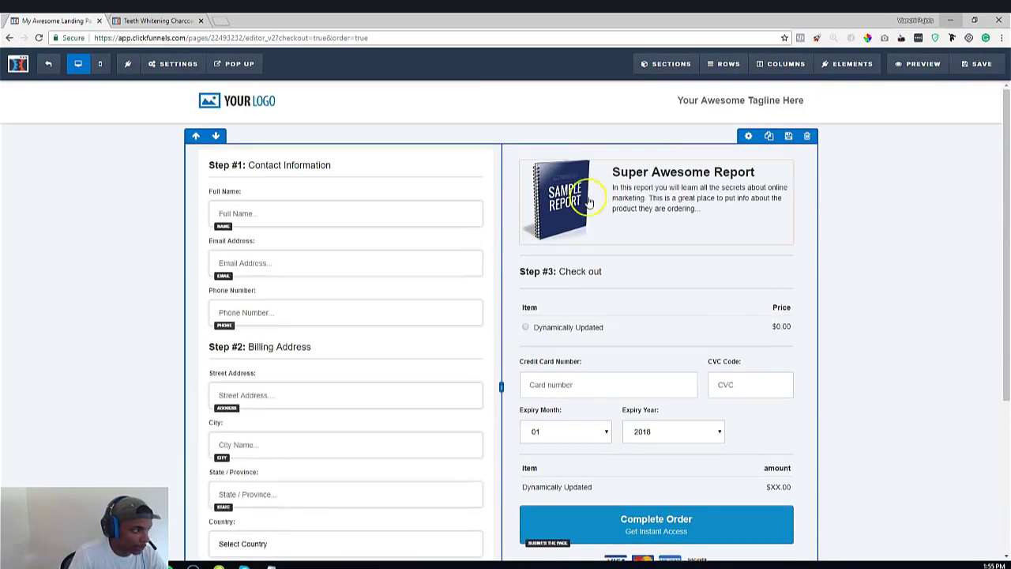
# Review the order form down to its footer line and inspect the URL of the Terms Of Service link
pyautogui.scroll(-2, 571, 267)
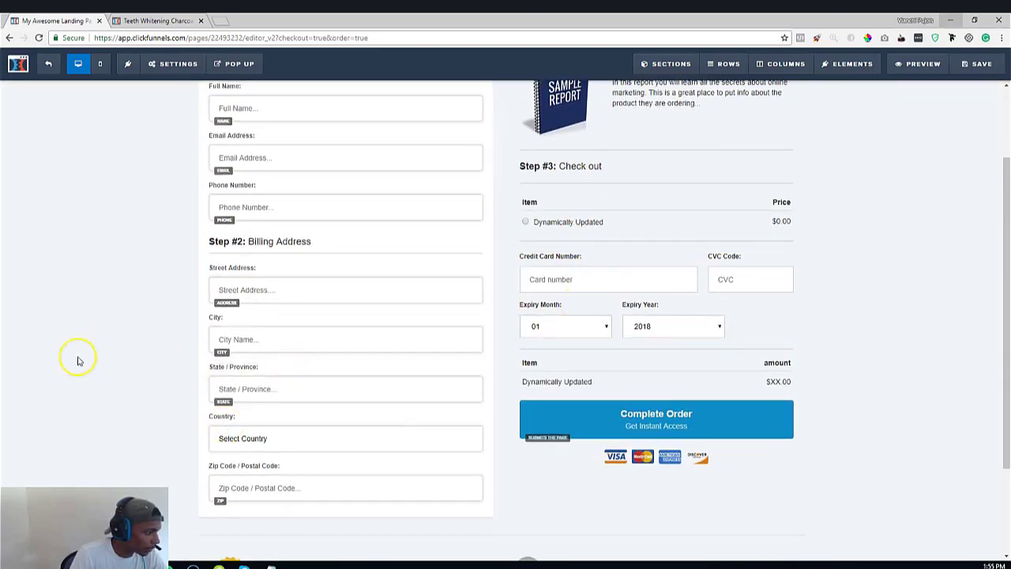
pyautogui.scroll(-1, 79, 371)
pyautogui.scroll(-1, 88, 387)
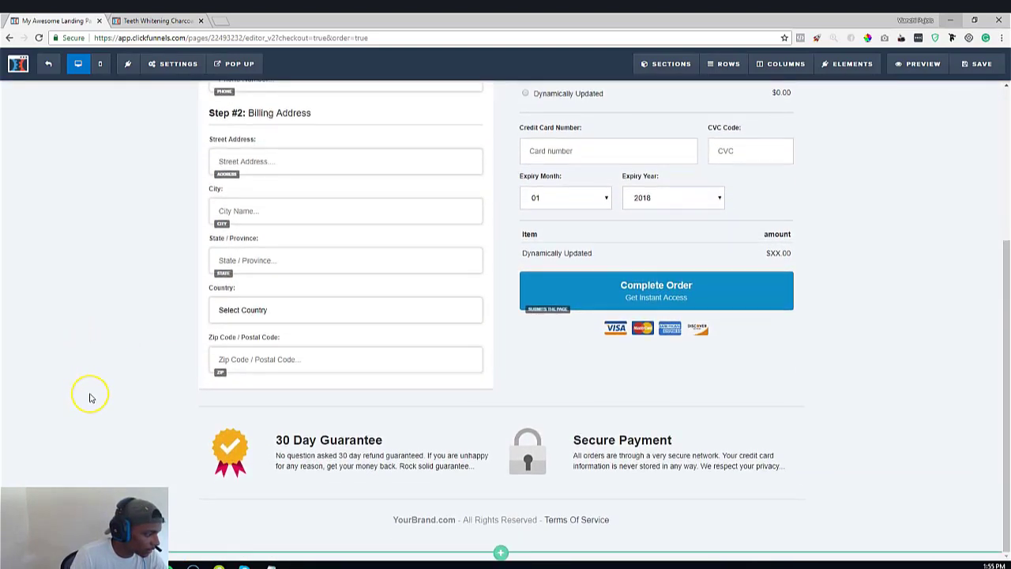
pyautogui.click(382, 520)
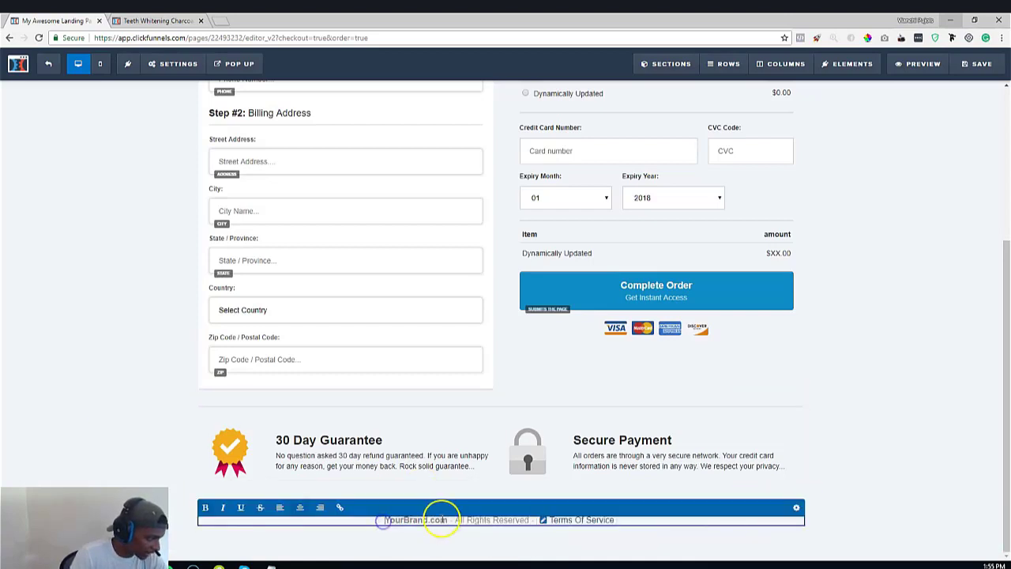
pyautogui.click(890, 411)
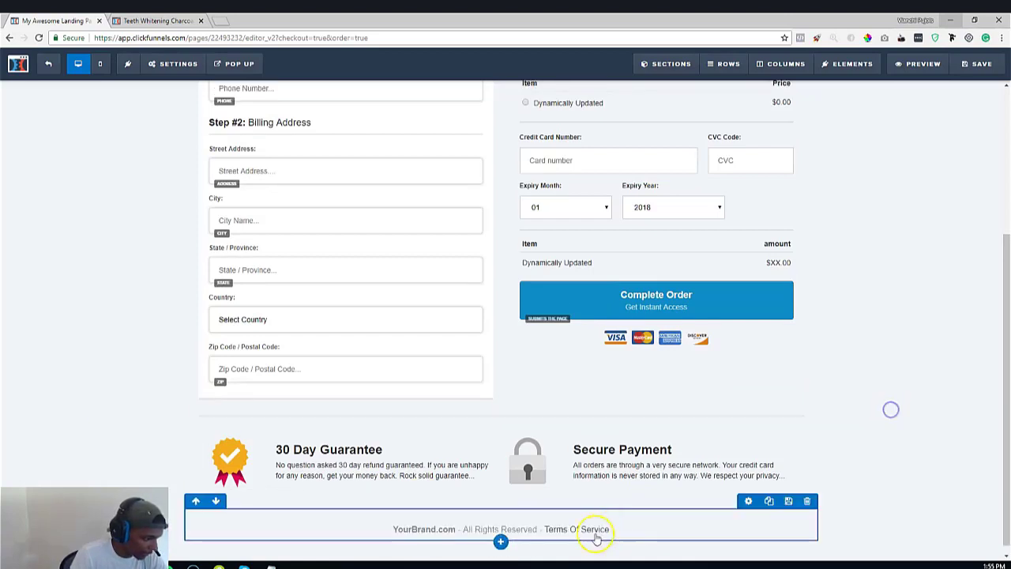
pyautogui.click(624, 529)
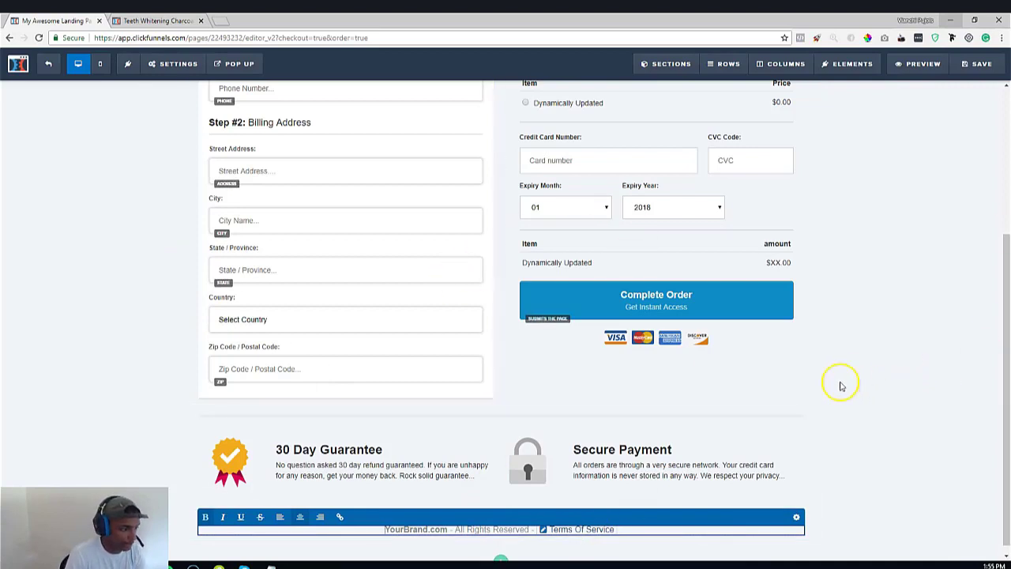
pyautogui.click(545, 531)
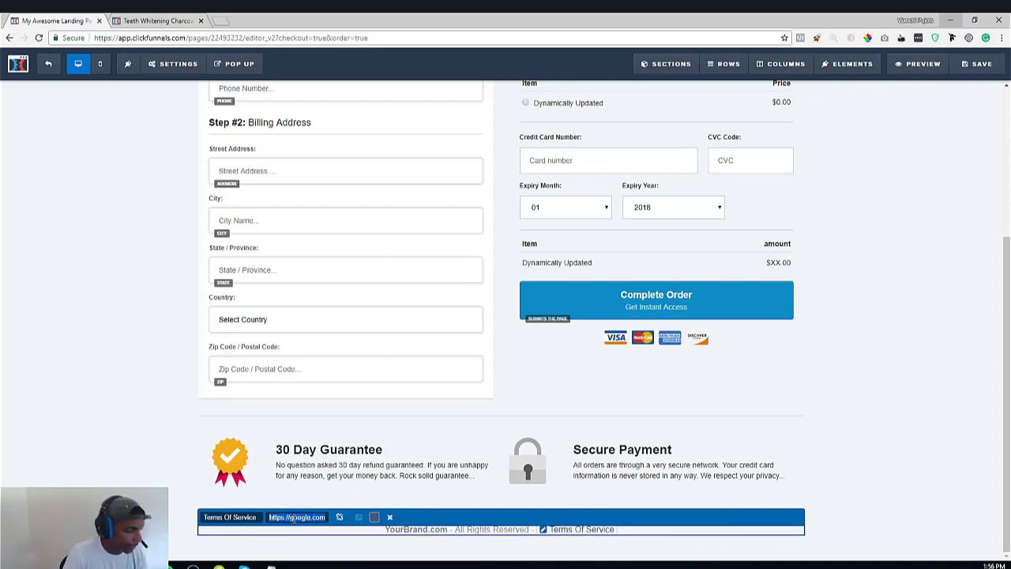
pyautogui.click(880, 381)
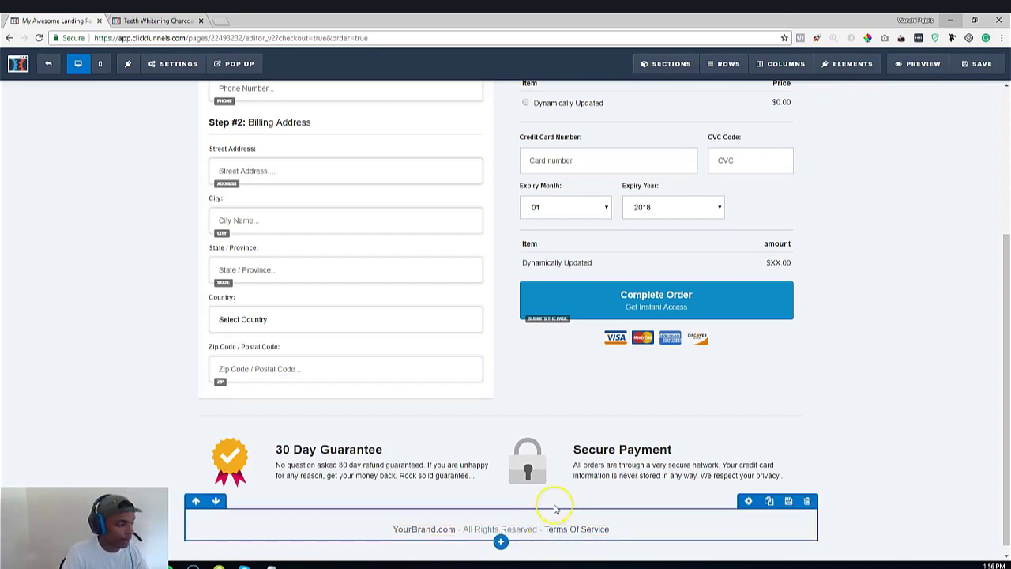
# Set the footer's Terms Of Service link to open in a new window
pyautogui.click(621, 528)
pyautogui.click(542, 535)
pyautogui.click(542, 531)
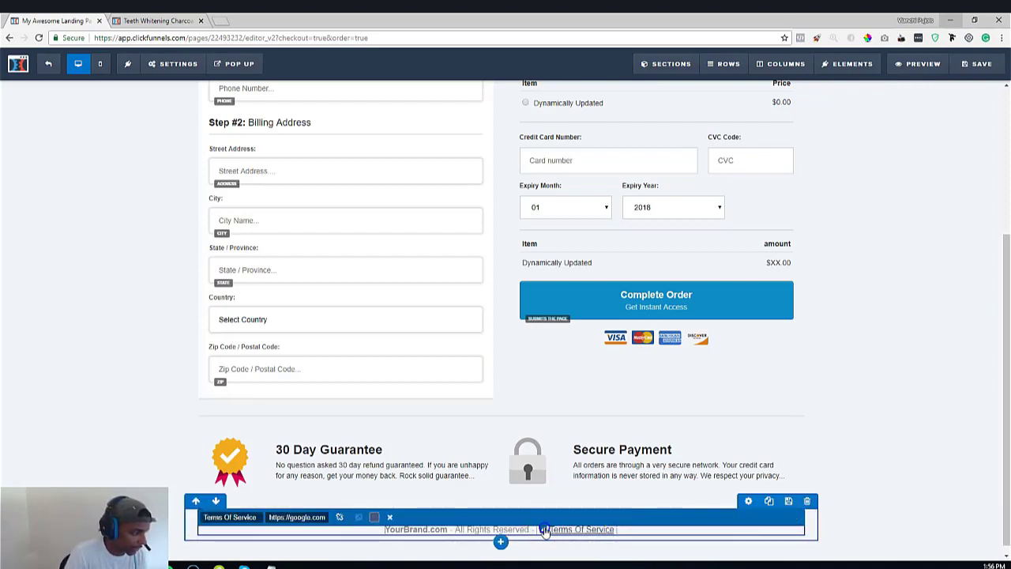
pyautogui.click(358, 518)
pyautogui.click(126, 406)
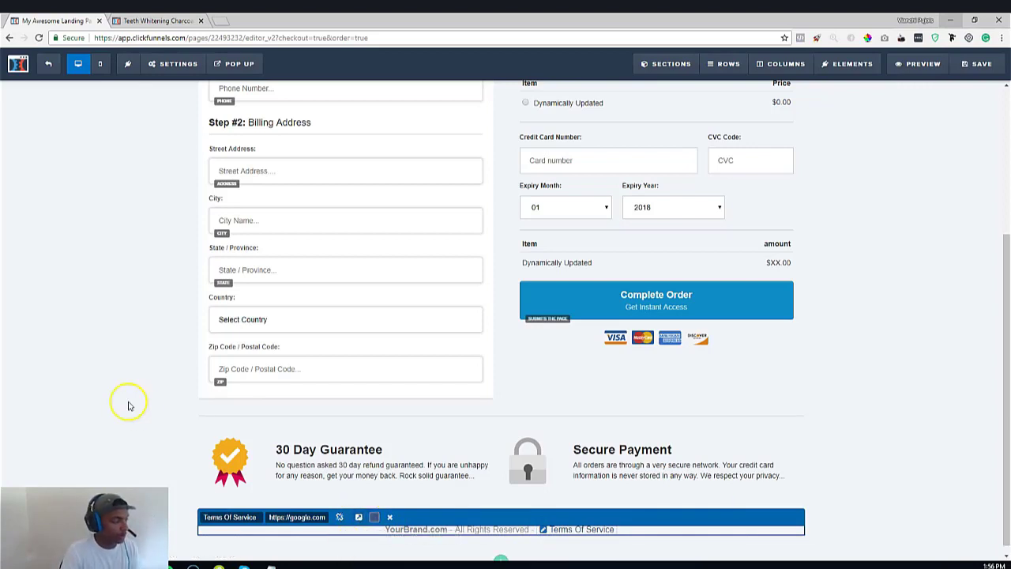
pyautogui.click(584, 530)
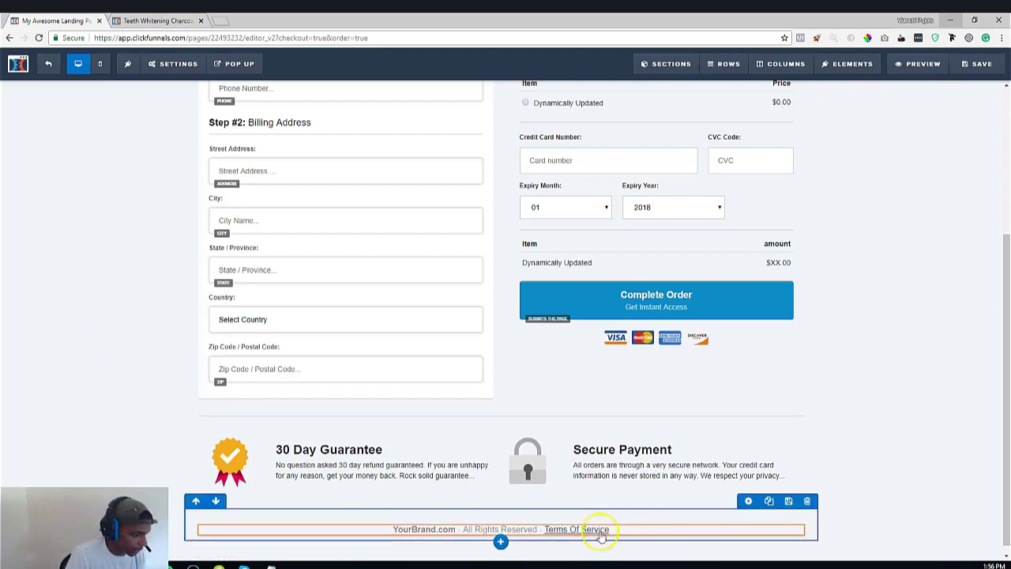
# Change the text of the footer's Terms Of Service link to "Terms"
pyautogui.click(546, 533)
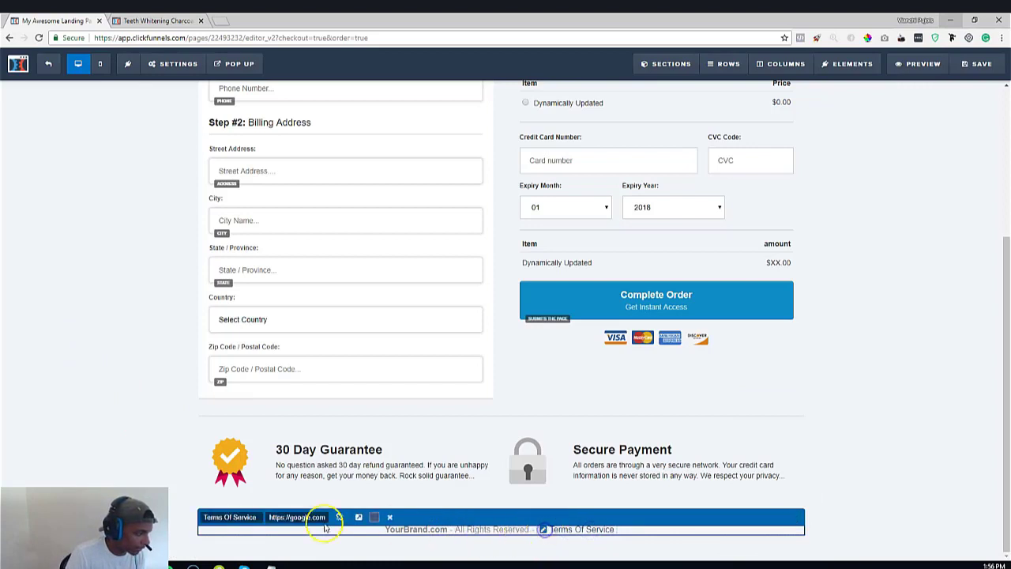
pyautogui.click(230, 516)
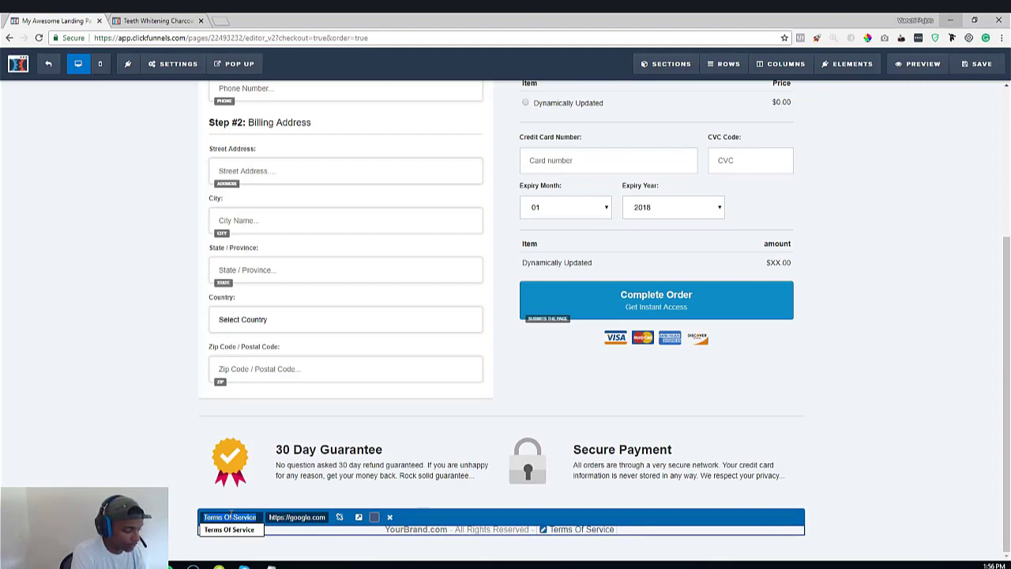
pyautogui.write('Terms')
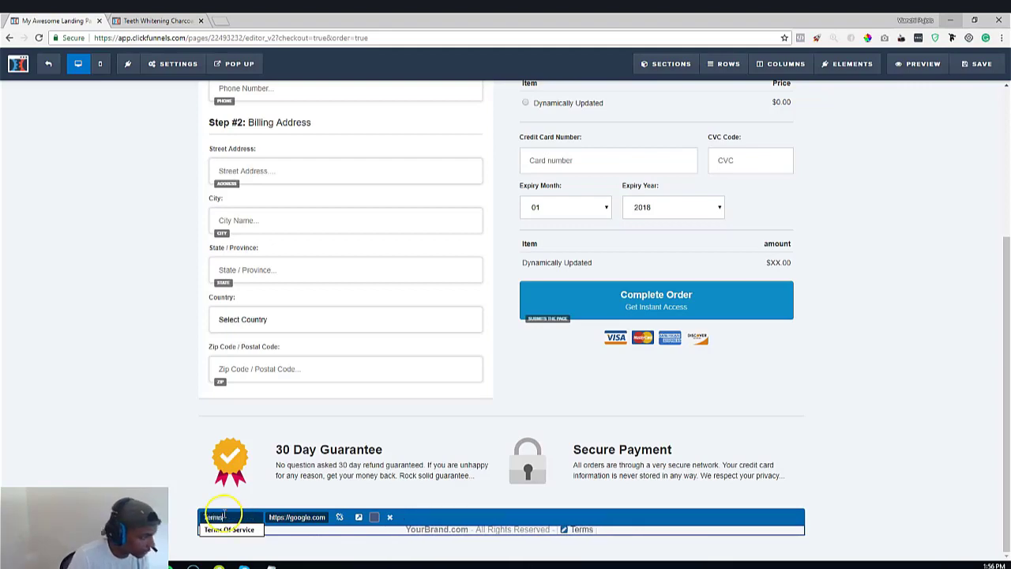
pyautogui.click(158, 354)
# Review the order form page from the header and product description down to the guarantee and footer rows
pyautogui.scroll(2, 228, 359)
pyautogui.scroll(-2, 228, 359)
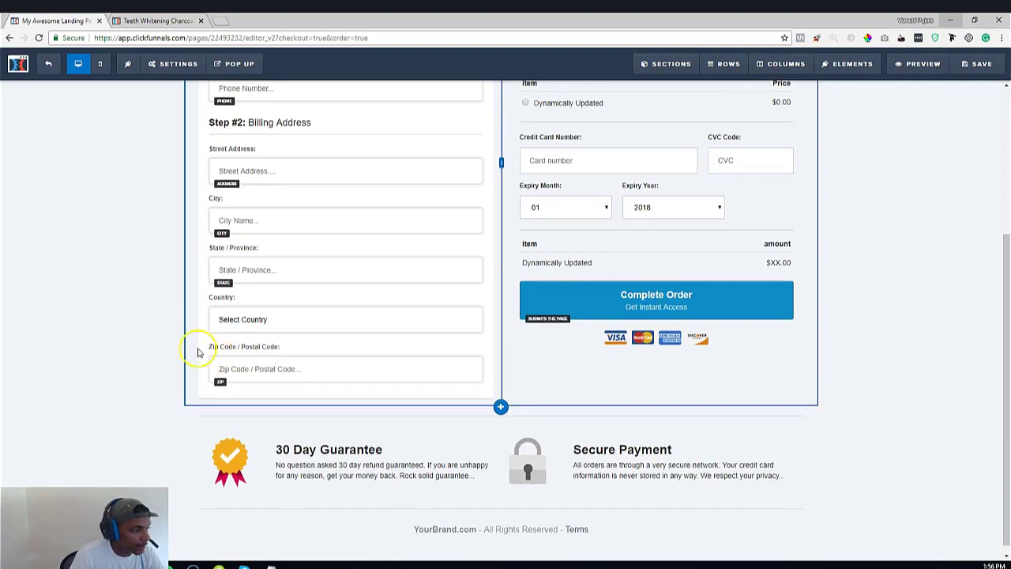
pyautogui.scroll(3, 201, 349)
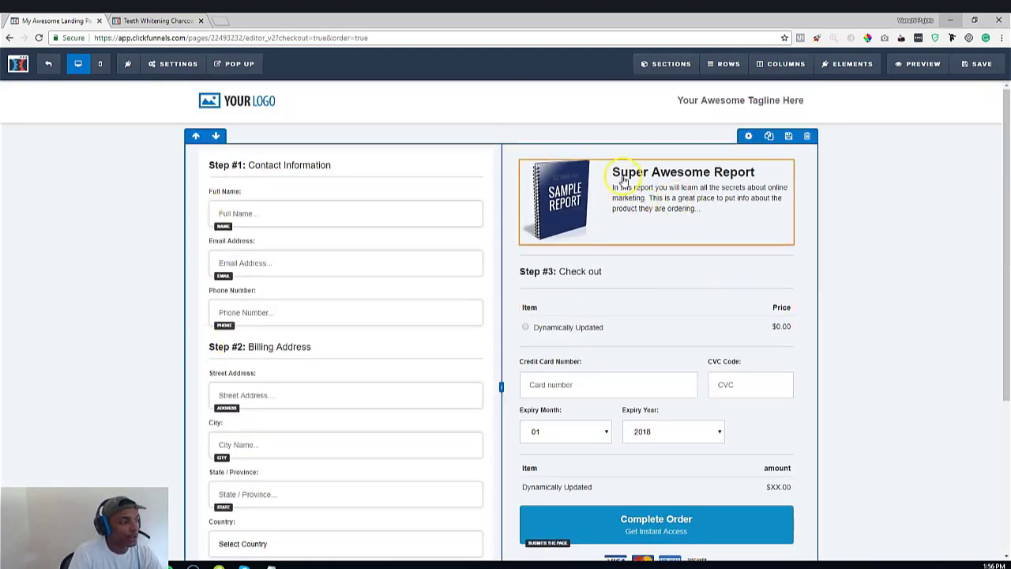
pyautogui.scroll(-3, 600, 411)
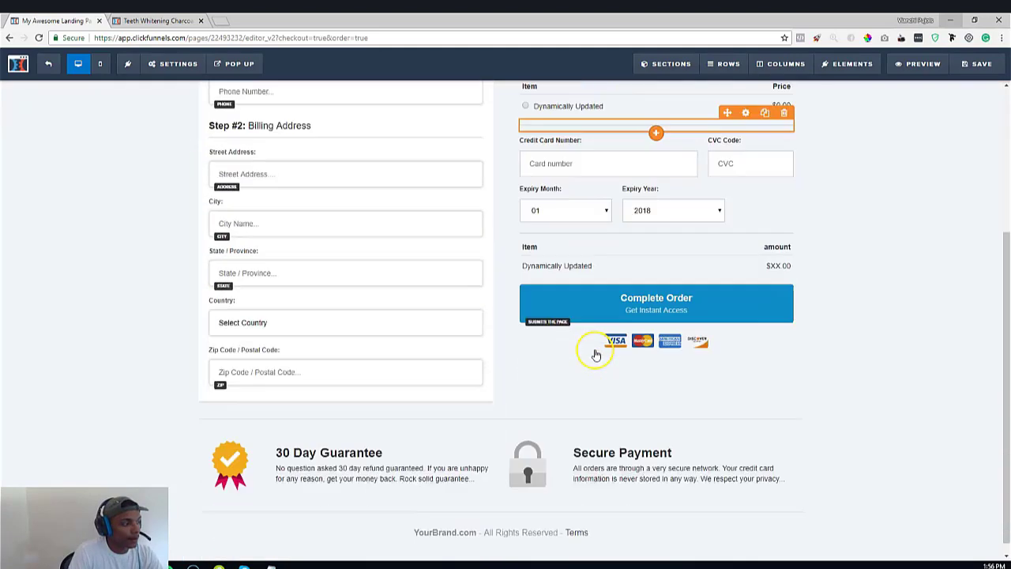
pyautogui.scroll(5, 597, 355)
pyautogui.scroll(-5, 677, 478)
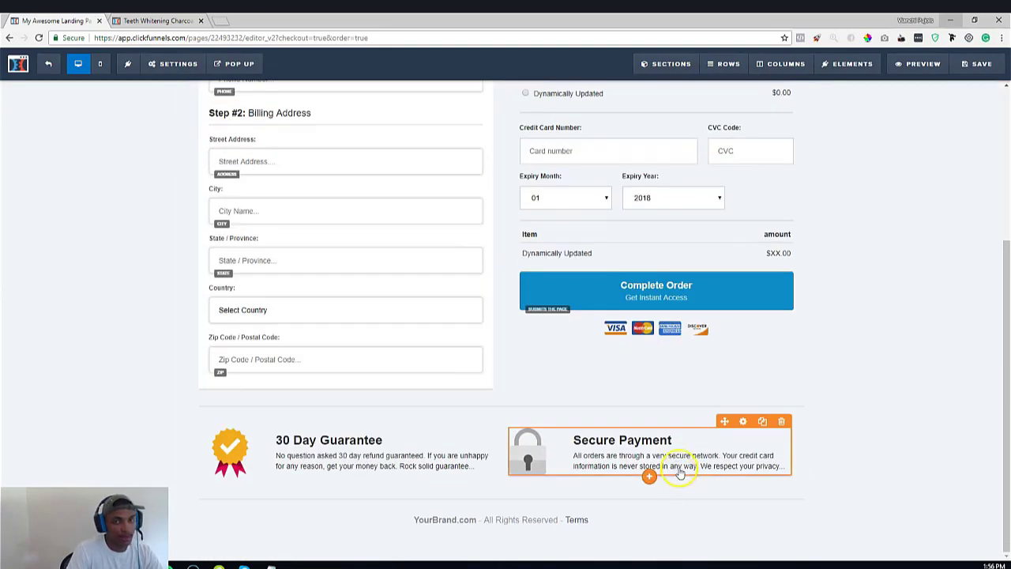
pyautogui.scroll(5, 676, 474)
pyautogui.scroll(-5, 652, 440)
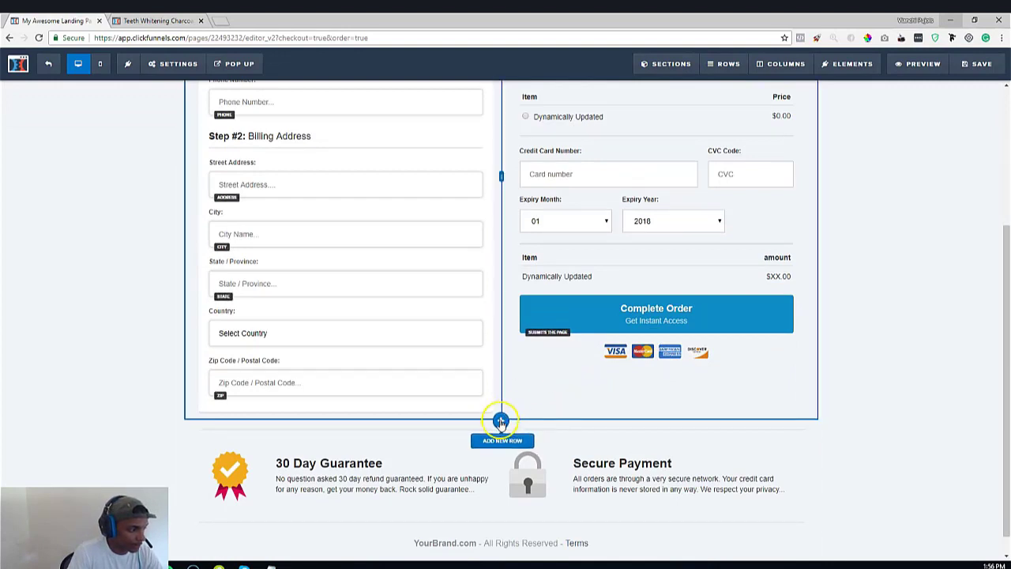
# Add a 2 Step Order element below the credit card logos in the checkout column
pyautogui.click(656, 363)
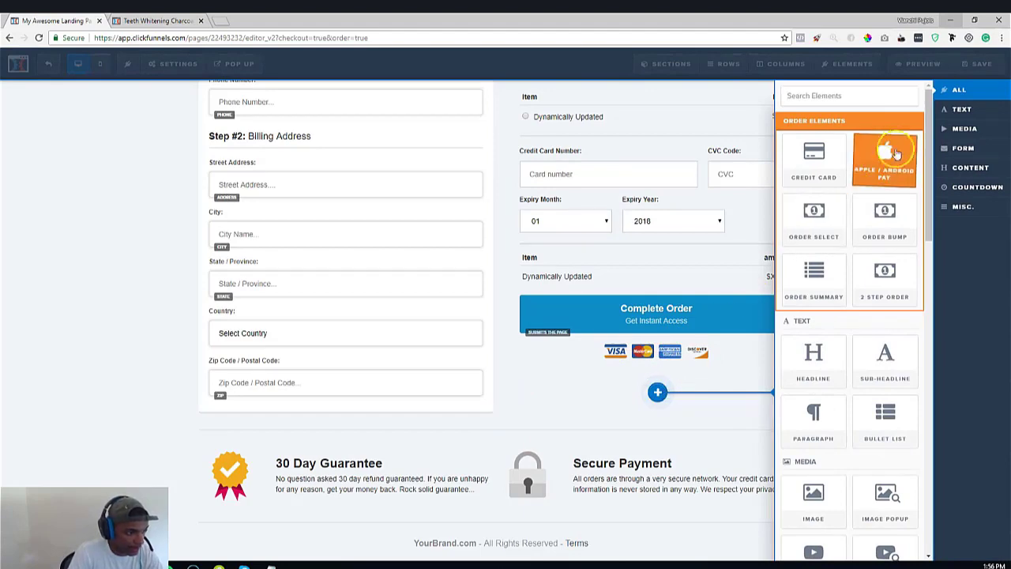
pyautogui.click(886, 277)
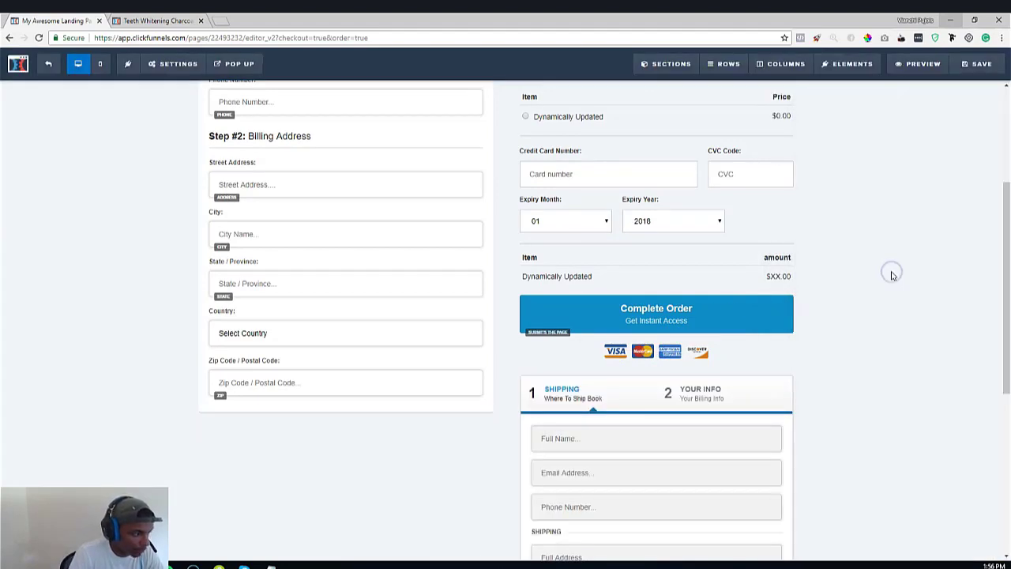
pyautogui.scroll(-3, 892, 275)
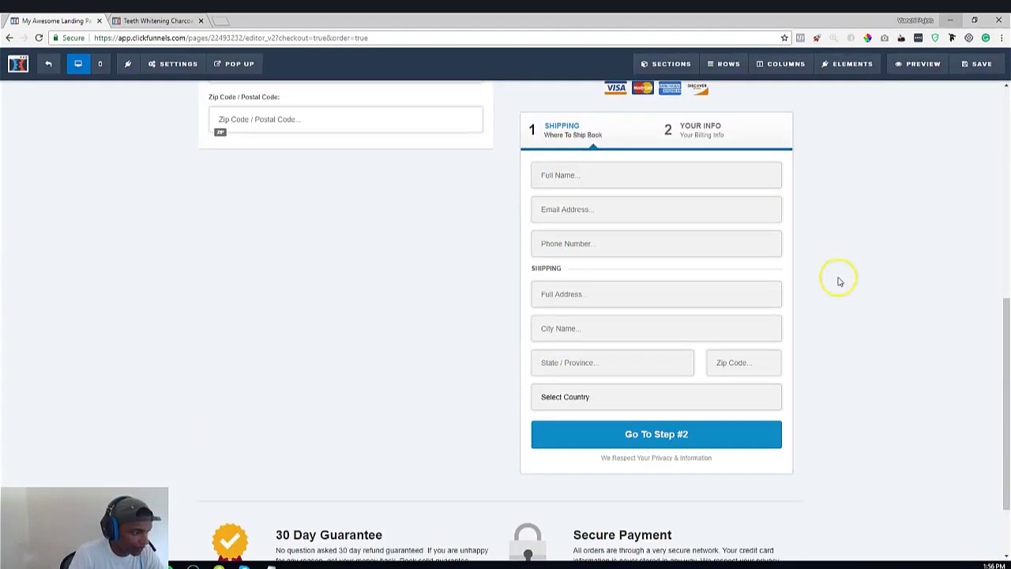
# Open the two-step order element's settings and show both the Step #1 and Step #2 settings
pyautogui.click(565, 138)
pyautogui.click(980, 208)
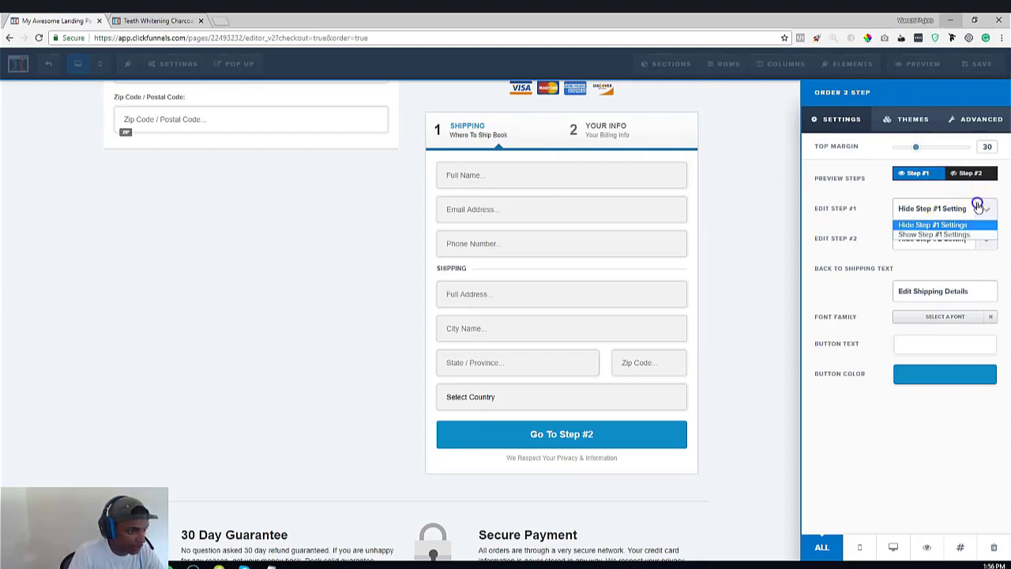
pyautogui.click(920, 234)
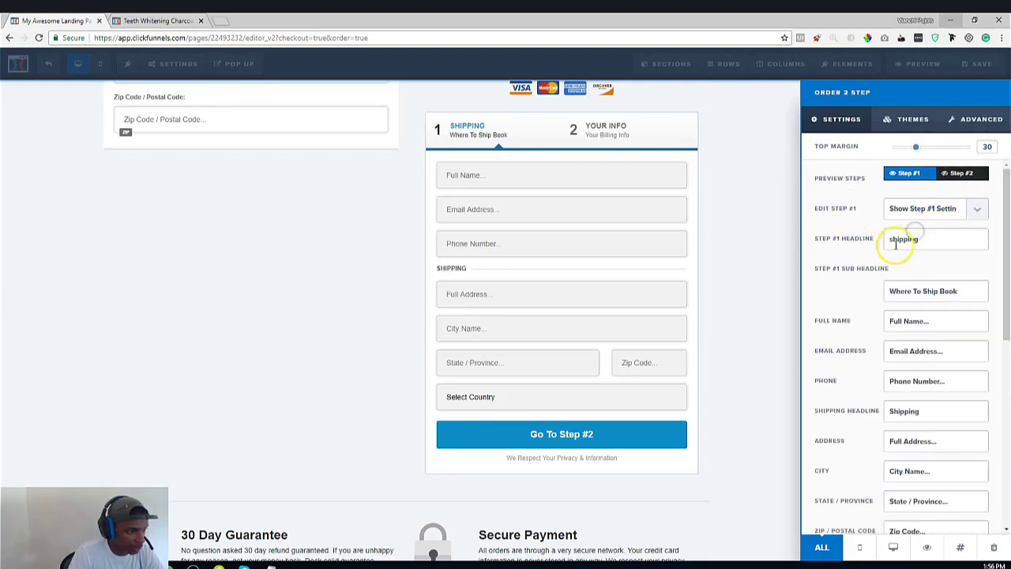
pyautogui.scroll(-4, 903, 364)
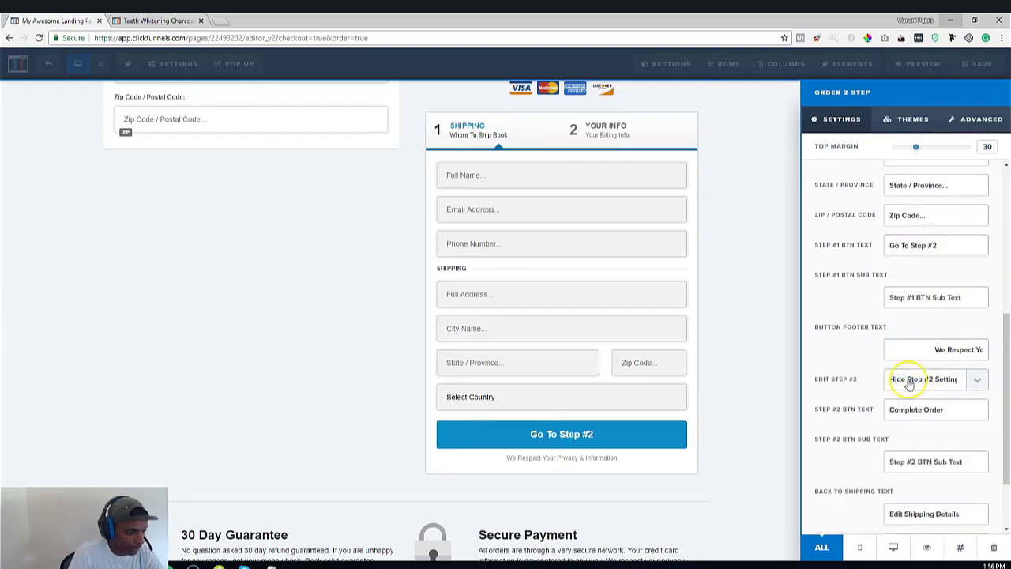
pyautogui.click(909, 381)
pyautogui.click(909, 404)
pyautogui.scroll(5, 864, 356)
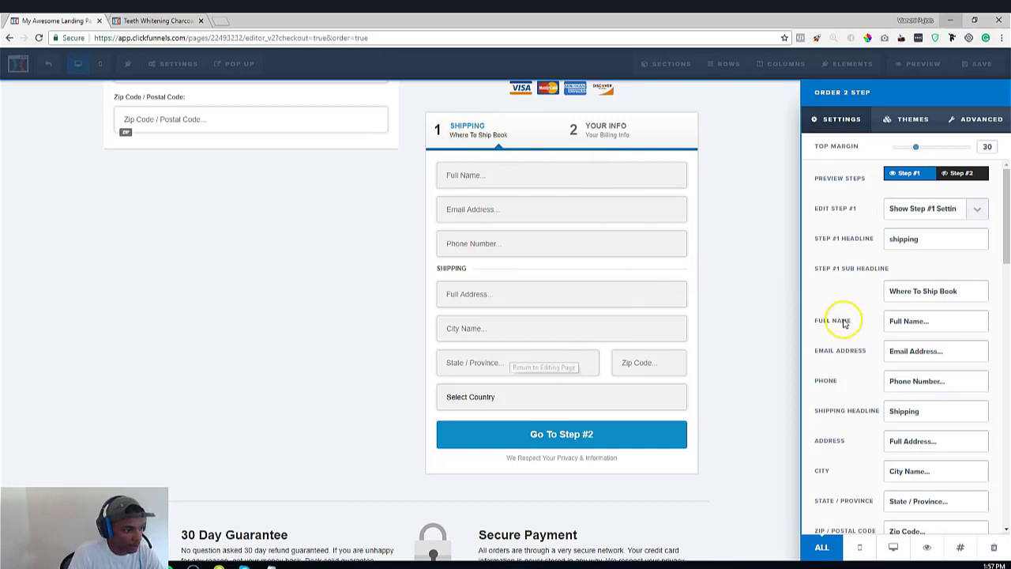
pyautogui.scroll(-5, 868, 320)
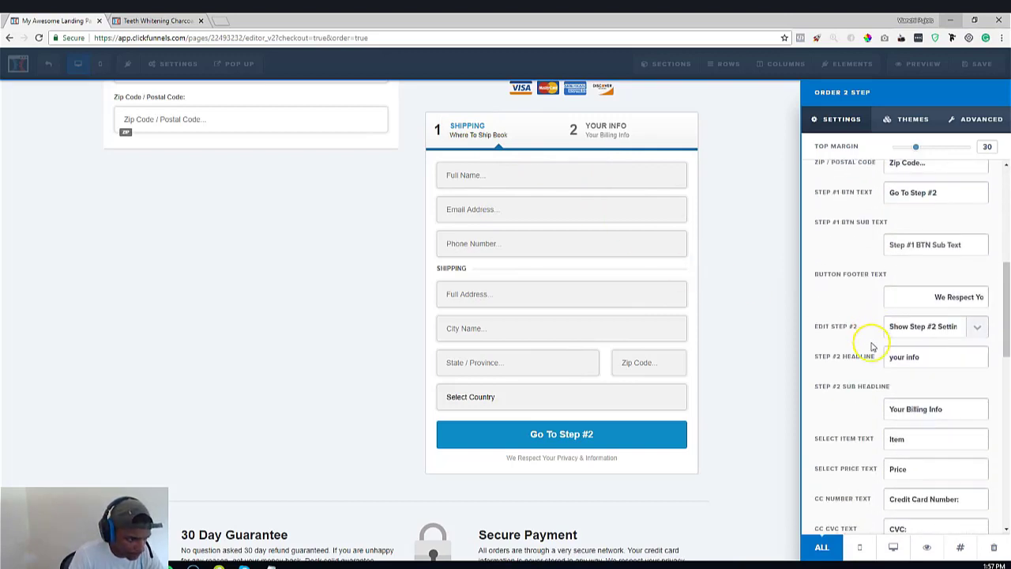
# Set the two-step order form's Step #2 headline to "Quantity"
pyautogui.scroll(-1, 872, 347)
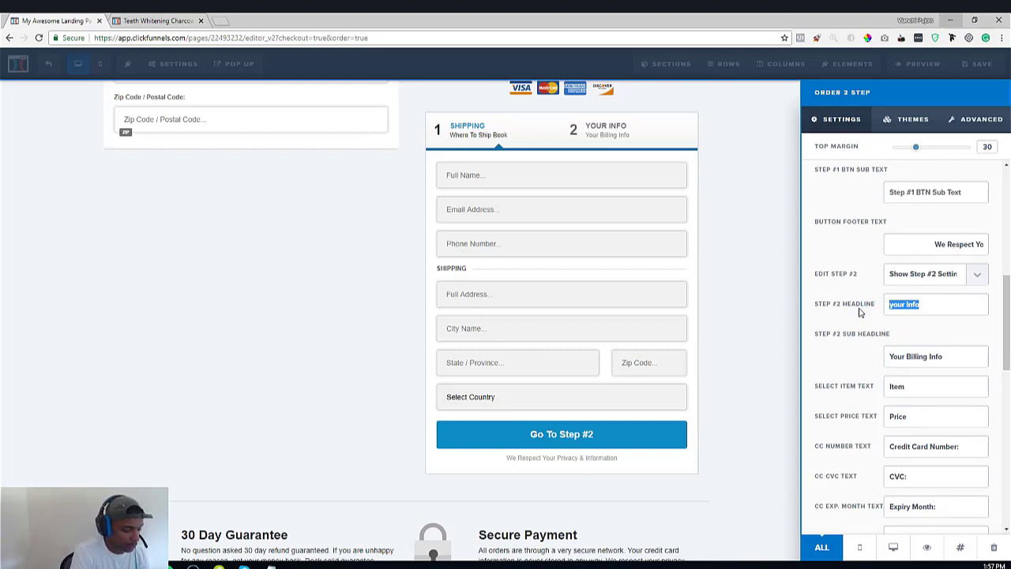
pyautogui.press('BackSpace')
pyautogui.write('Quantity')
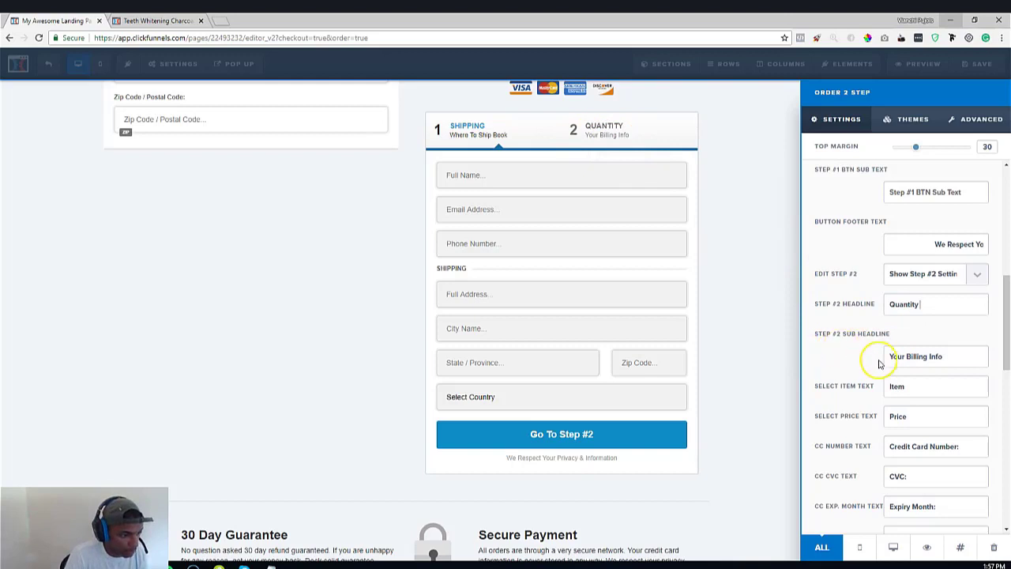
pyautogui.scroll(-3, 880, 359)
pyautogui.scroll(4, 879, 361)
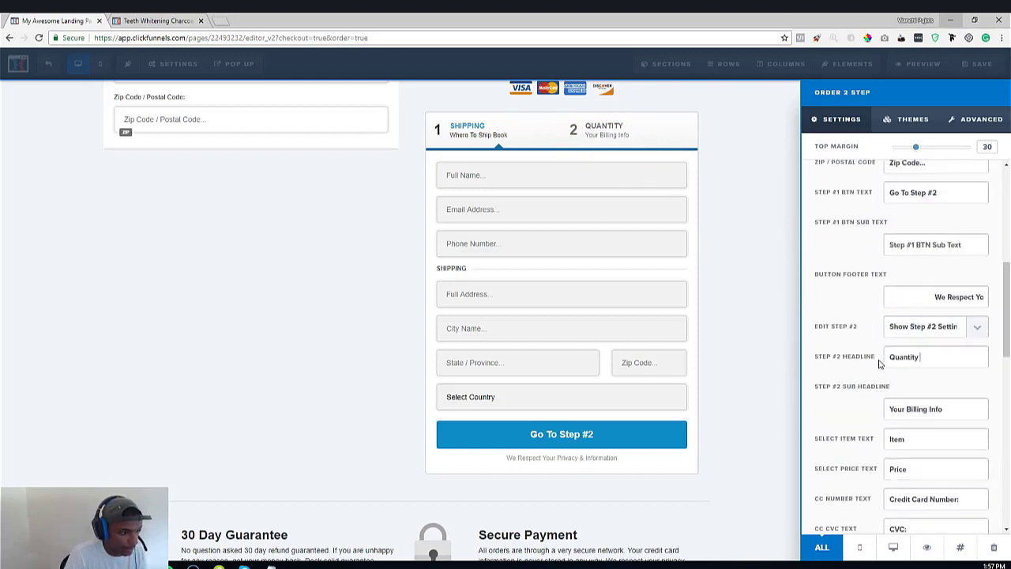
# Set the Step #2 sub headline to "How Many Do You Want?" and save the page
pyautogui.scroll(-1, 990, 330)
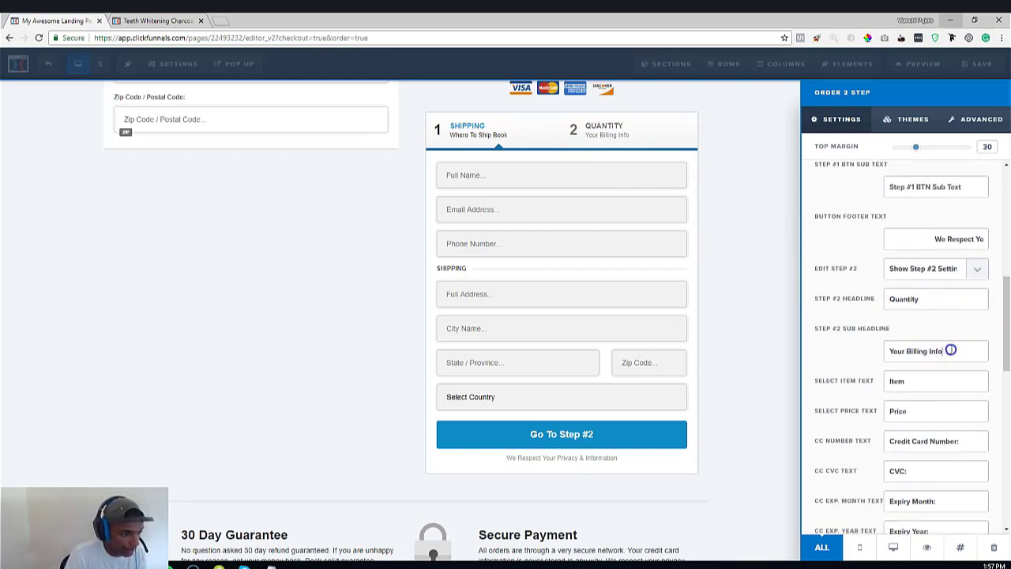
pyautogui.moveTo(948, 351); pyautogui.dragTo(872, 356)
pyautogui.write('How Many Do You Want?')
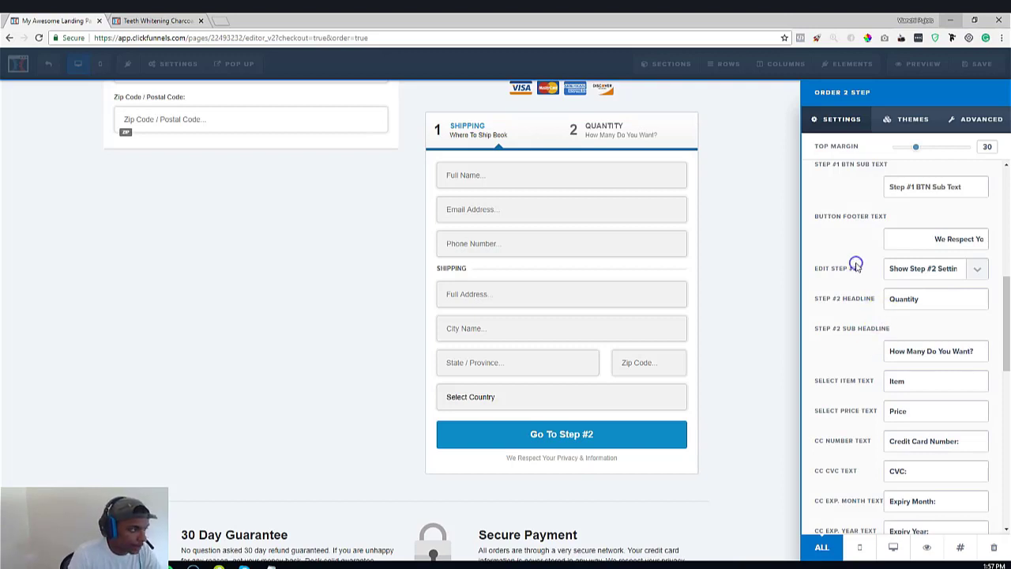
pyautogui.click(570, 183)
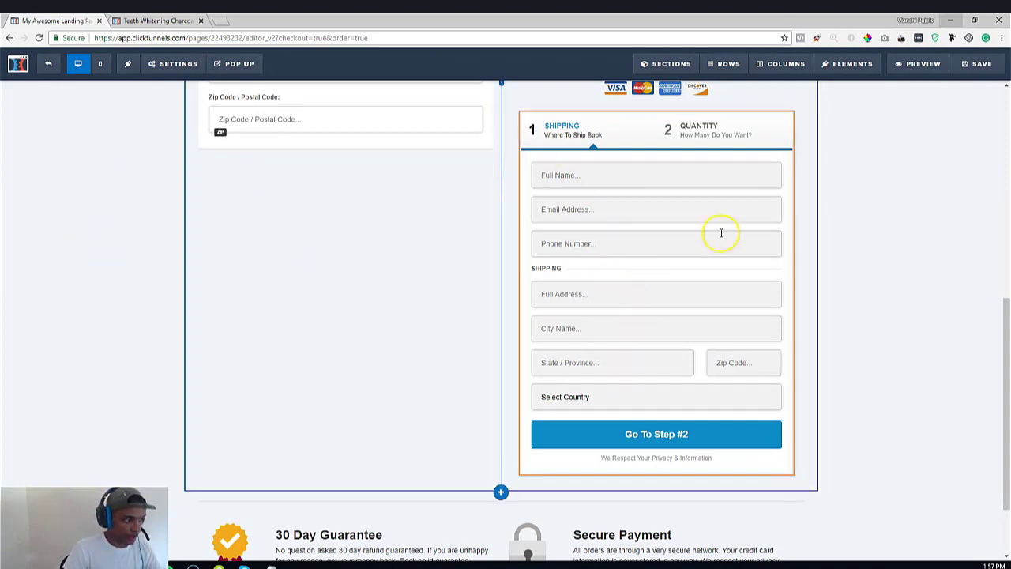
pyautogui.scroll(10, 524, 321)
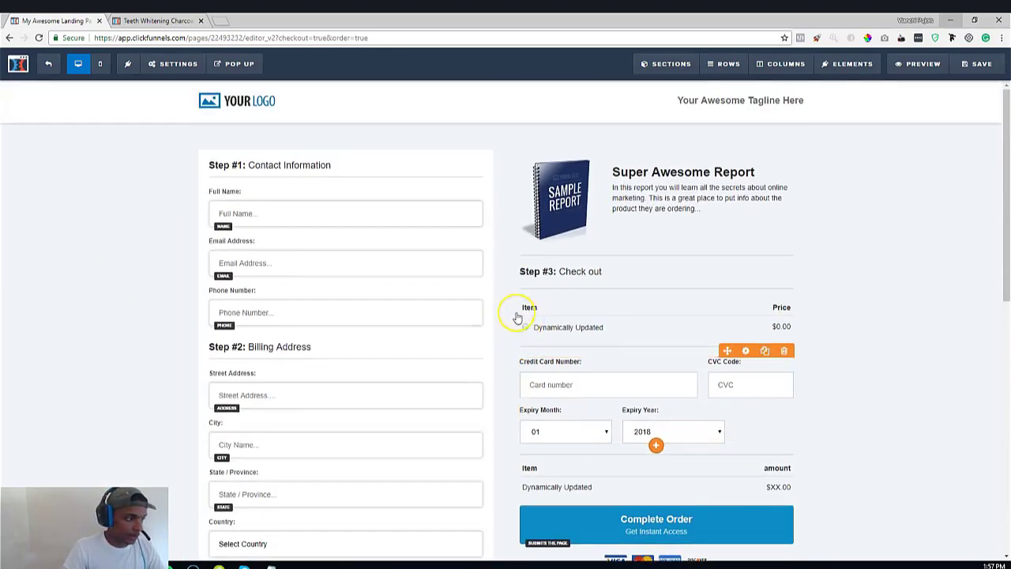
pyautogui.click(982, 70)
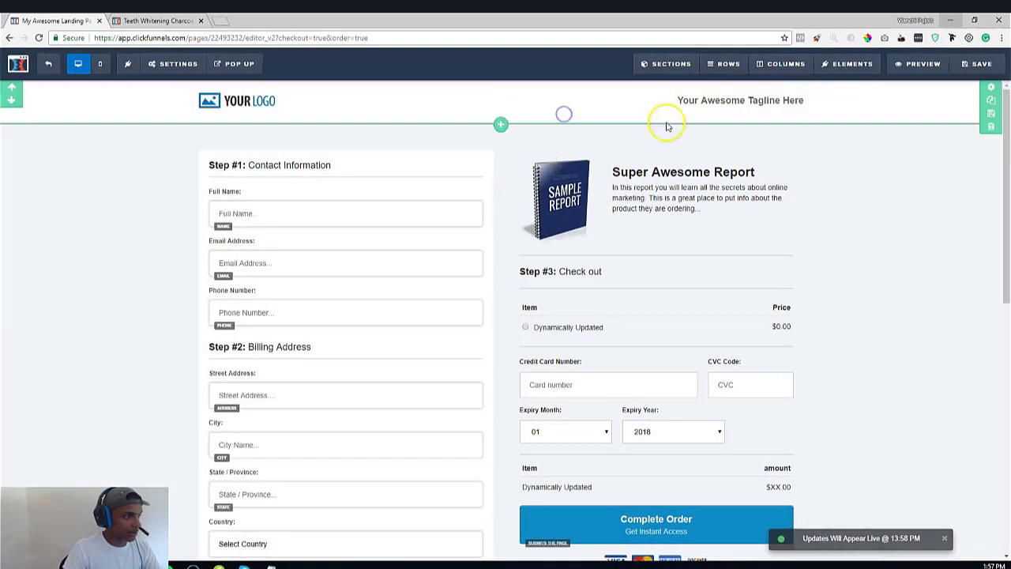
# Set the page's SEO title to "Order Form" and its description to "Order your charcoal today!", leaving keywords and author empty
pyautogui.click(976, 64)
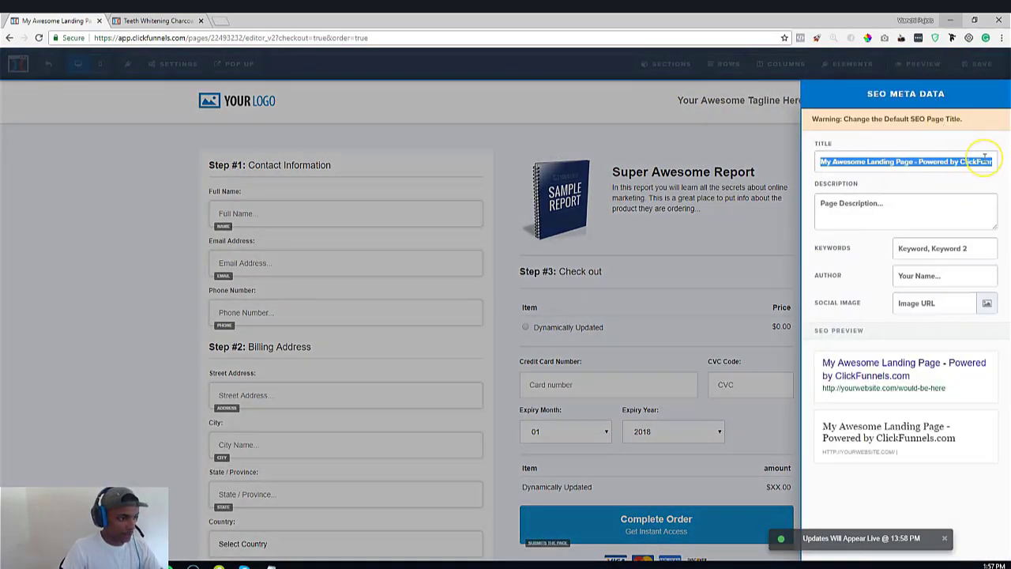
pyautogui.write('Order Form')
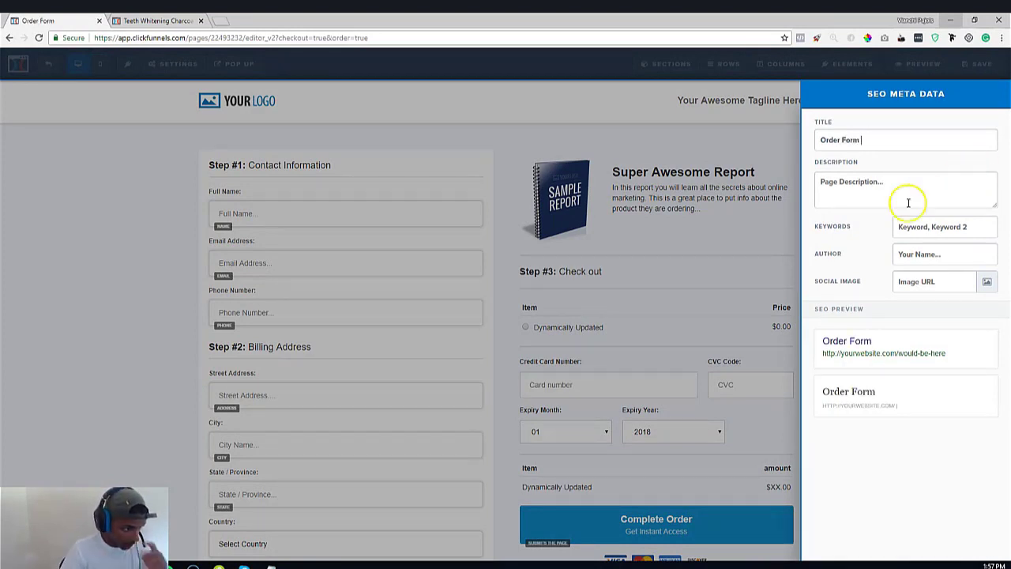
pyautogui.click(856, 183)
pyautogui.write('Order your charcoal today!')
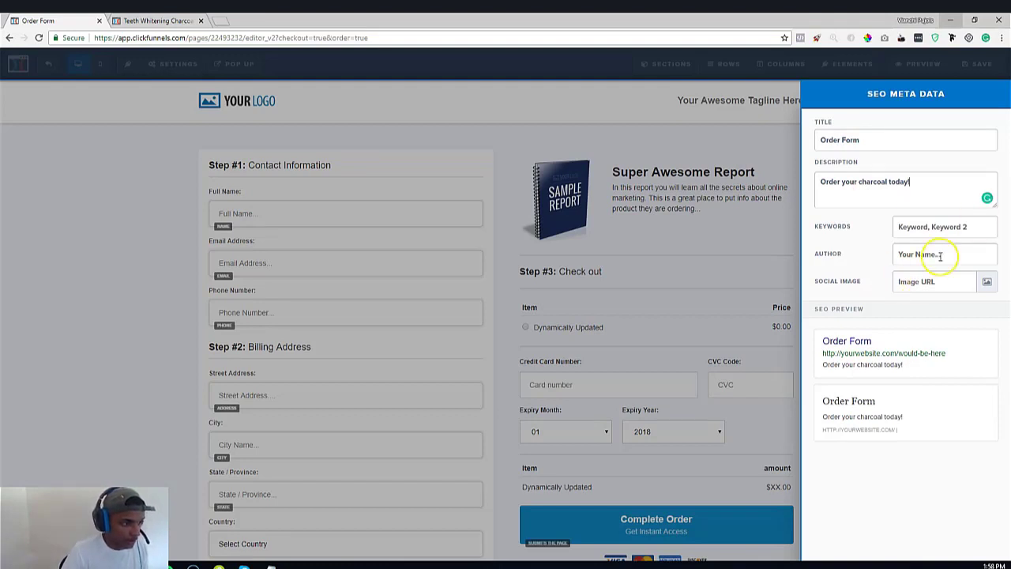
pyautogui.click(908, 254)
pyautogui.click(946, 227)
pyautogui.click(857, 234)
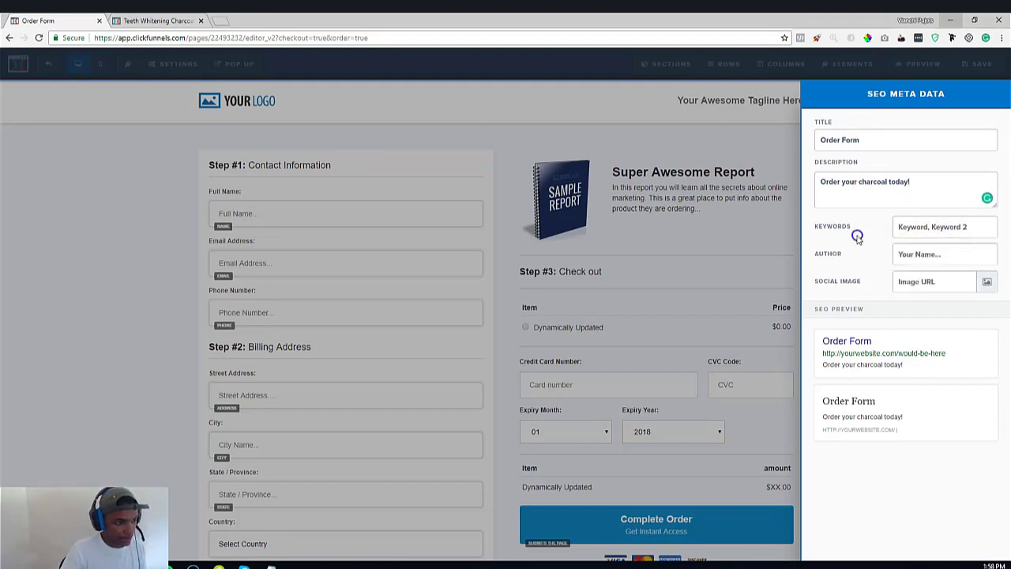
pyautogui.click(778, 169)
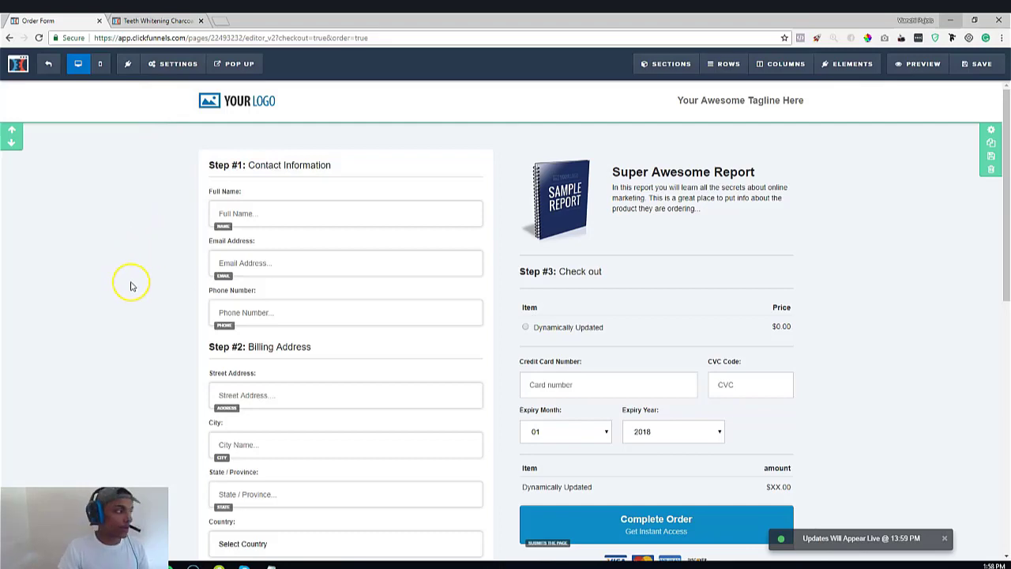
# Review the order form in desktop view, switch to the mobile view and examine its layout down to the footer
pyautogui.scroll(-7, 131, 286)
pyautogui.scroll(7, 131, 289)
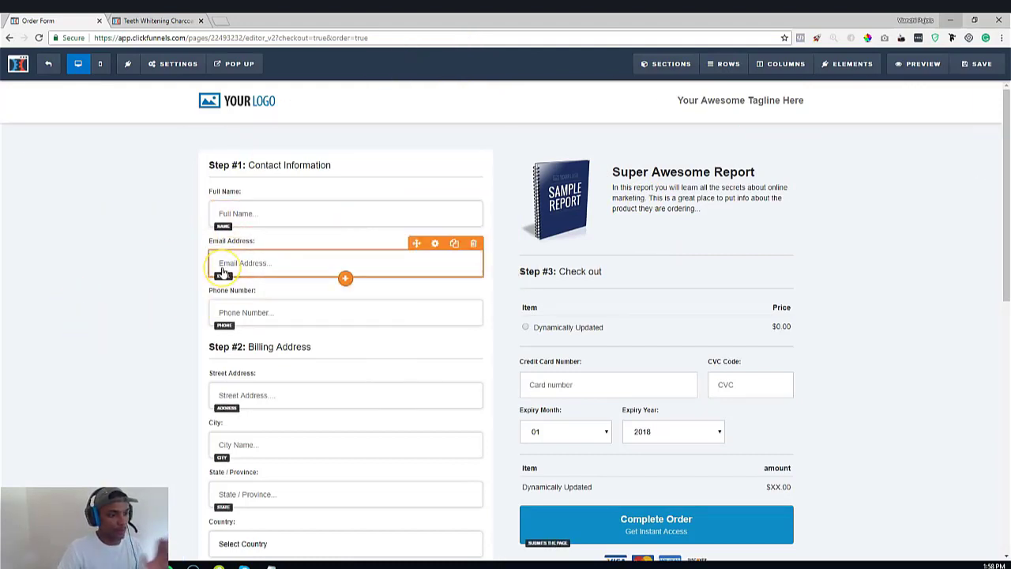
pyautogui.click(99, 63)
pyautogui.scroll(-5, 571, 307)
pyautogui.scroll(5, 492, 350)
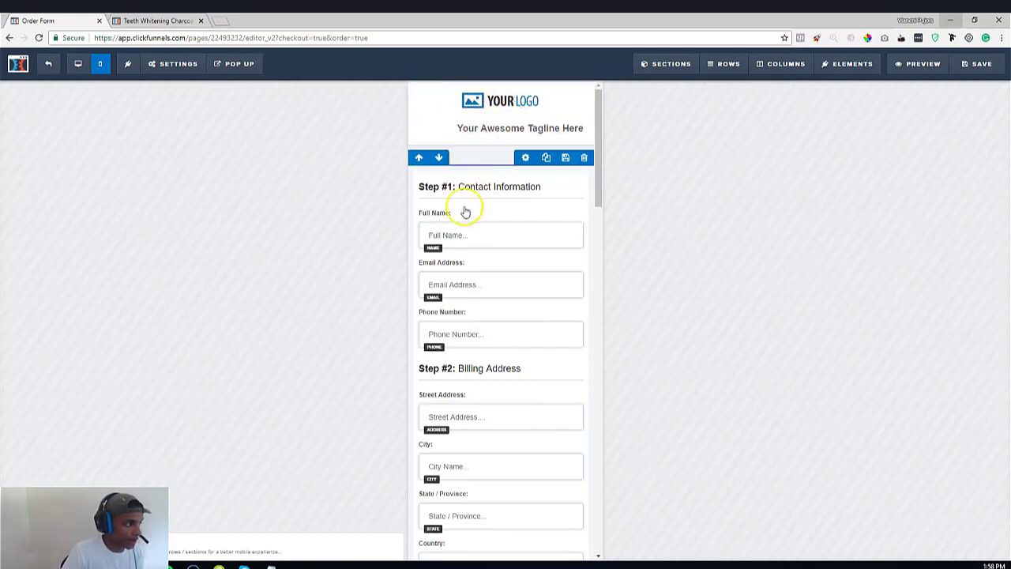
pyautogui.scroll(-4, 497, 343)
pyautogui.scroll(-10, 506, 304)
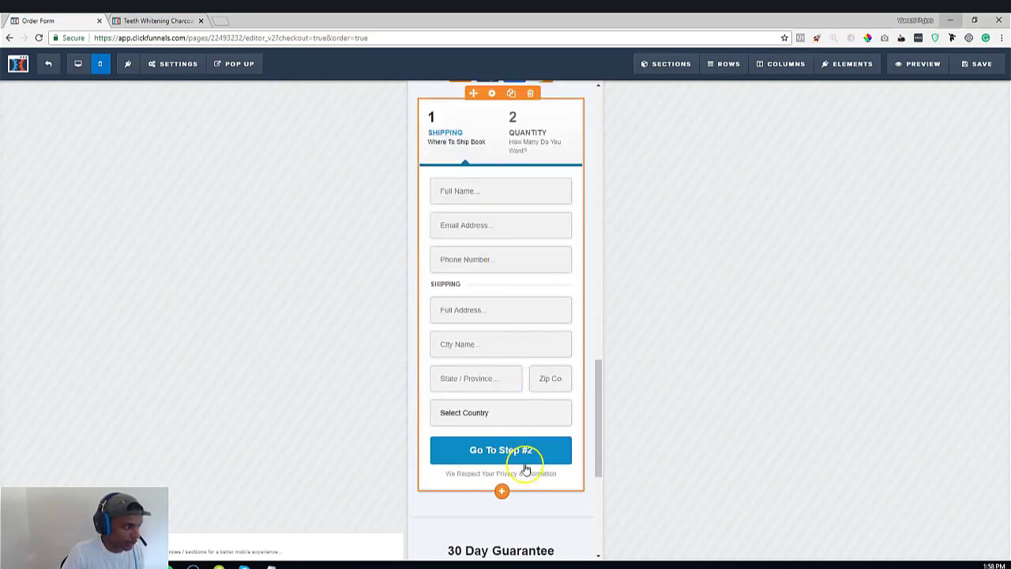
pyautogui.scroll(-4, 528, 466)
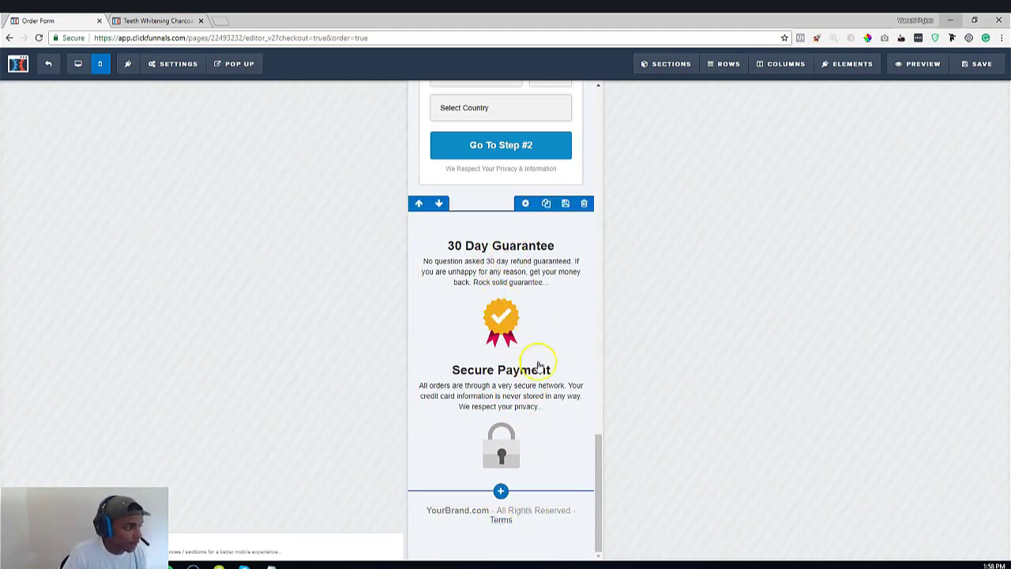
pyautogui.scroll(15, 542, 367)
pyautogui.scroll(-14, 508, 308)
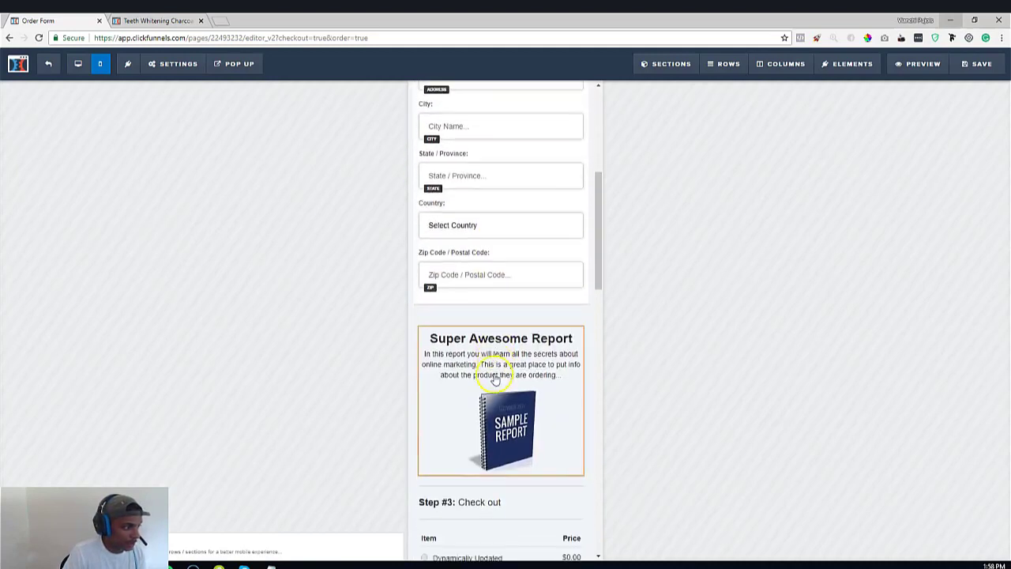
pyautogui.scroll(14, 485, 321)
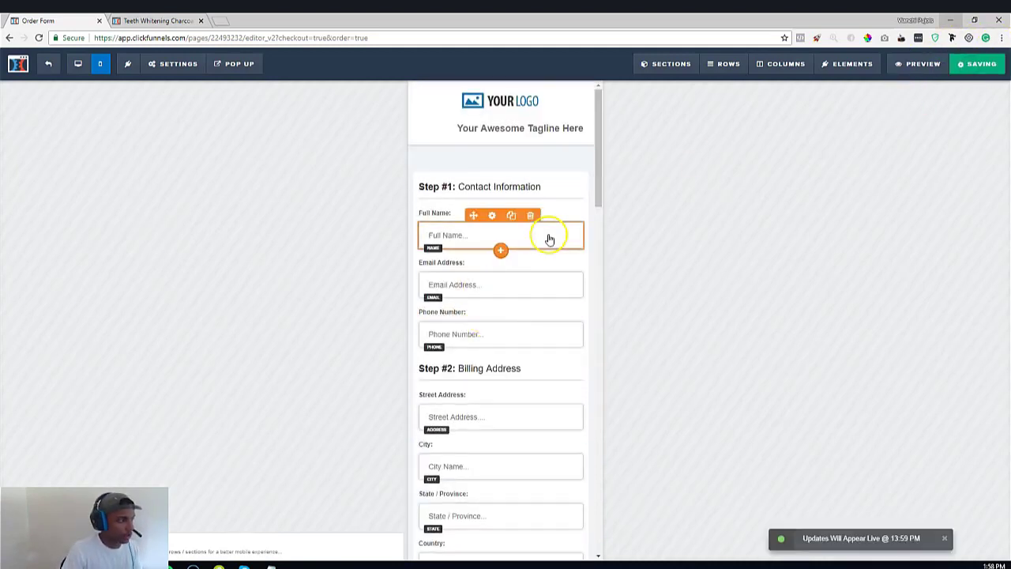
# Leave the page editor and start a new product for the Order Form step, named "1x Teeth Whitening Charcoal"
pyautogui.click(51, 66)
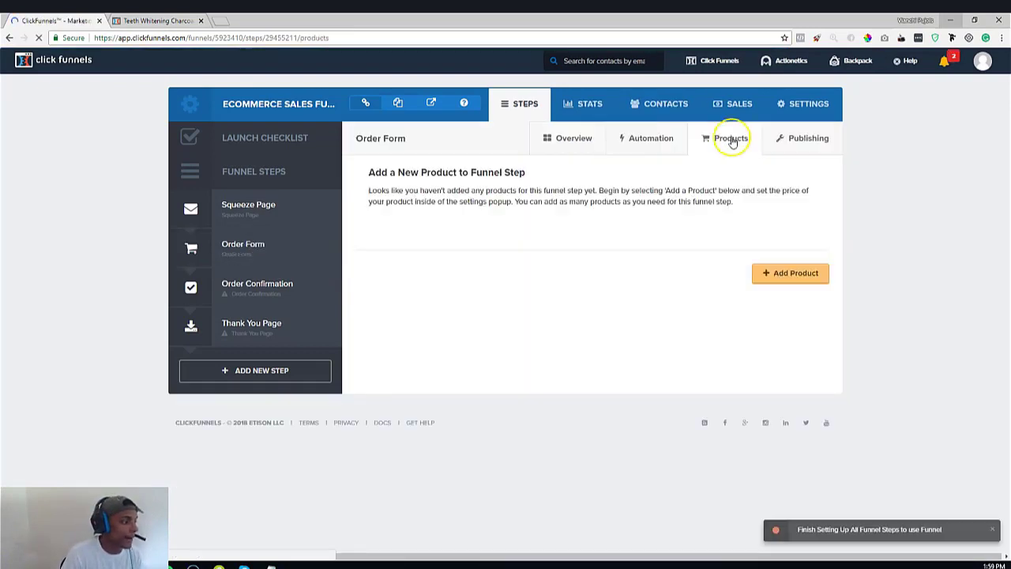
pyautogui.click(793, 273)
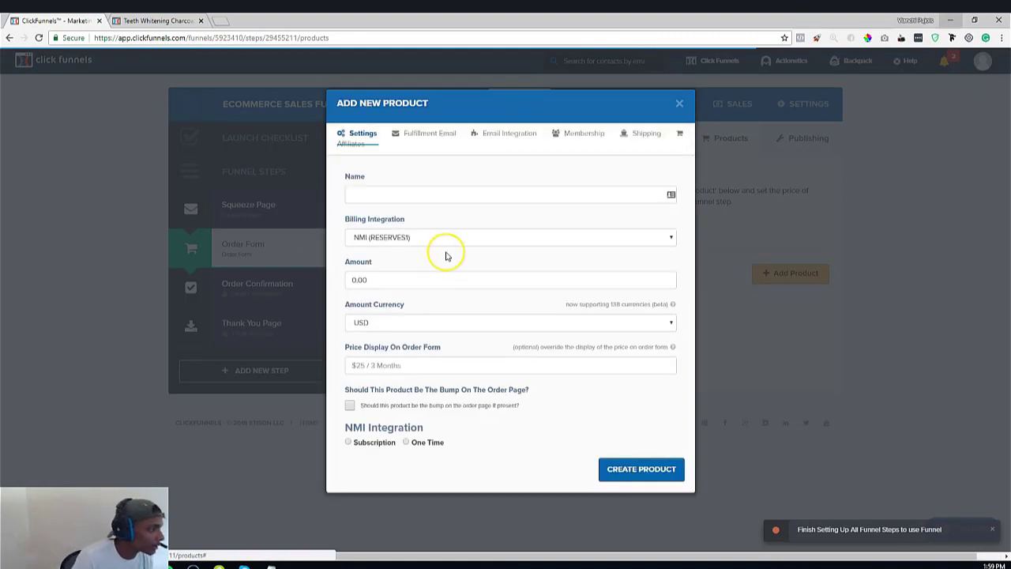
pyautogui.click(407, 188)
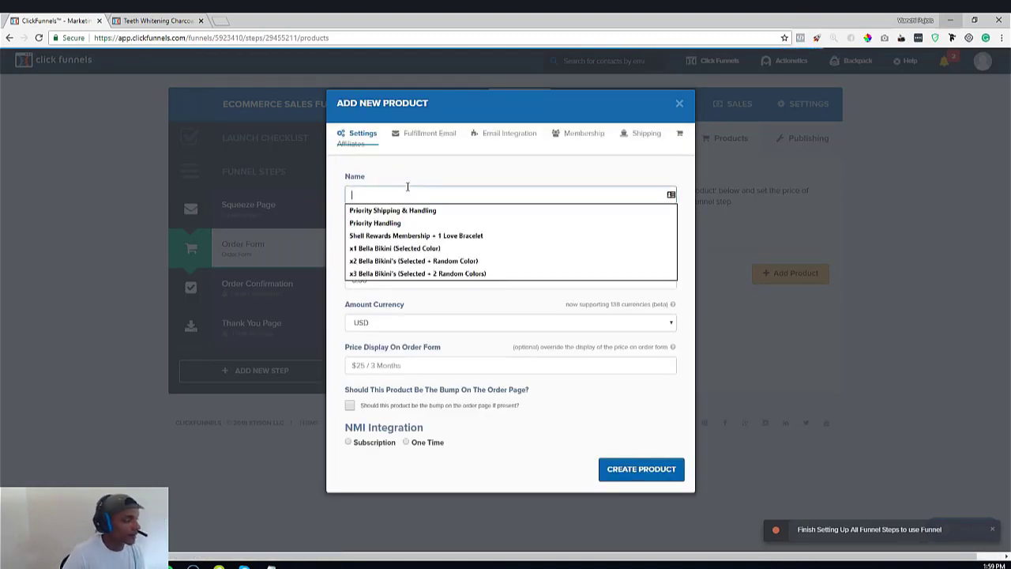
pyautogui.write('1x')
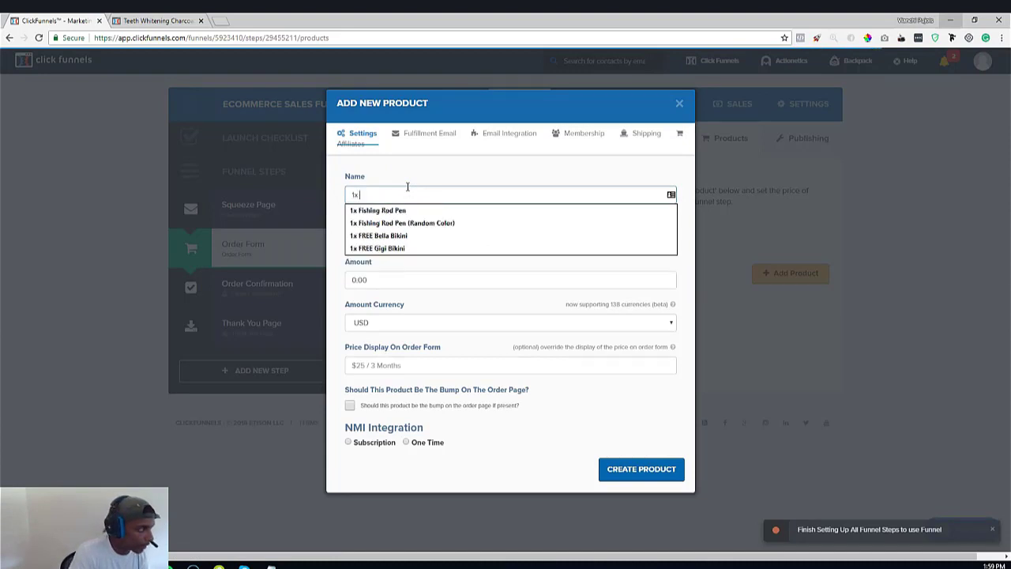
pyautogui.write(' Charcoal')
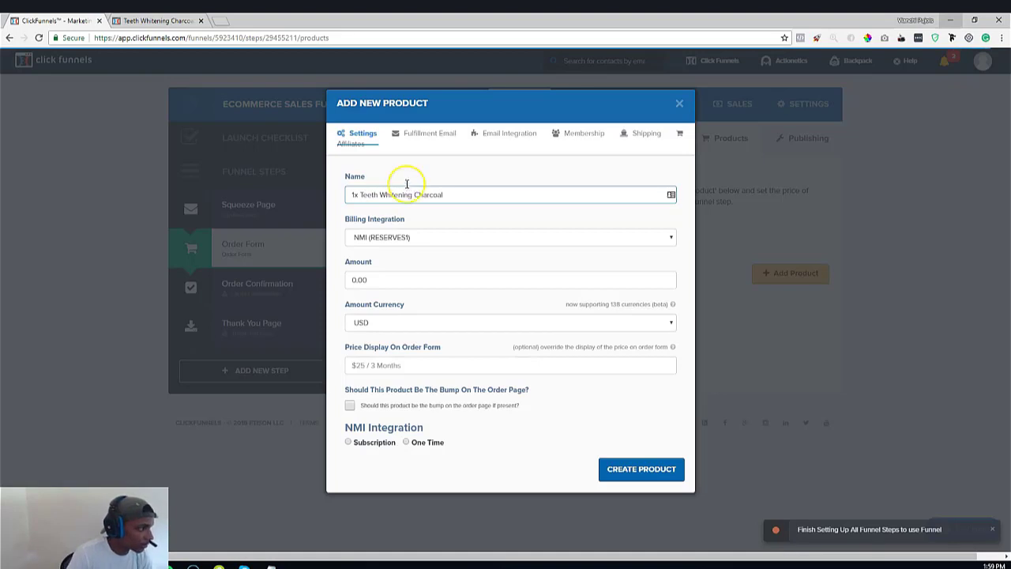
# Keep NMI (RESERVES1) as the billing integration, set the amount to 9.99, and choose one-time billing
pyautogui.click(416, 237)
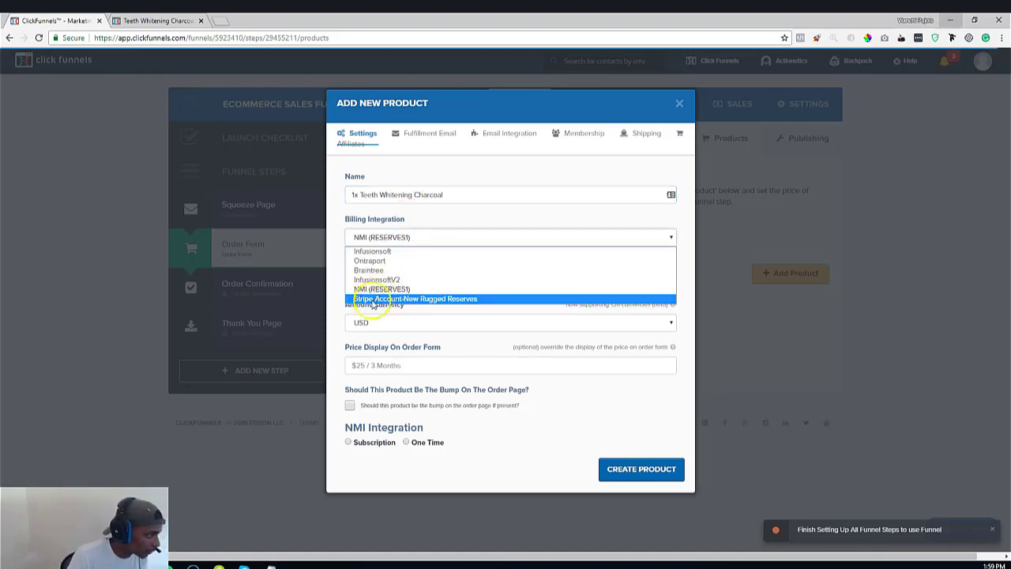
pyautogui.click(445, 242)
pyautogui.click(385, 276)
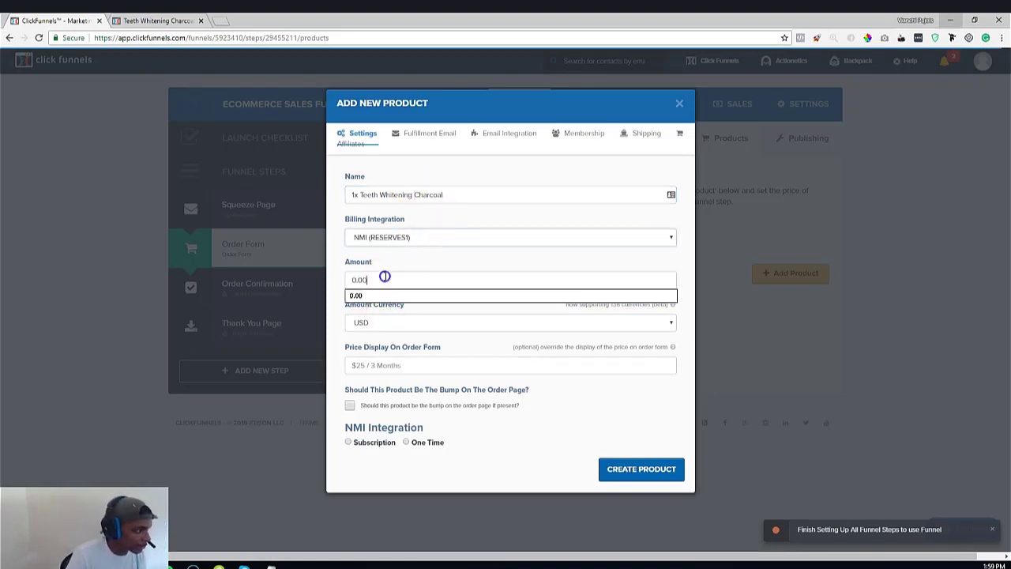
pyautogui.doubleClick(385, 276)
pyautogui.write('9.99')
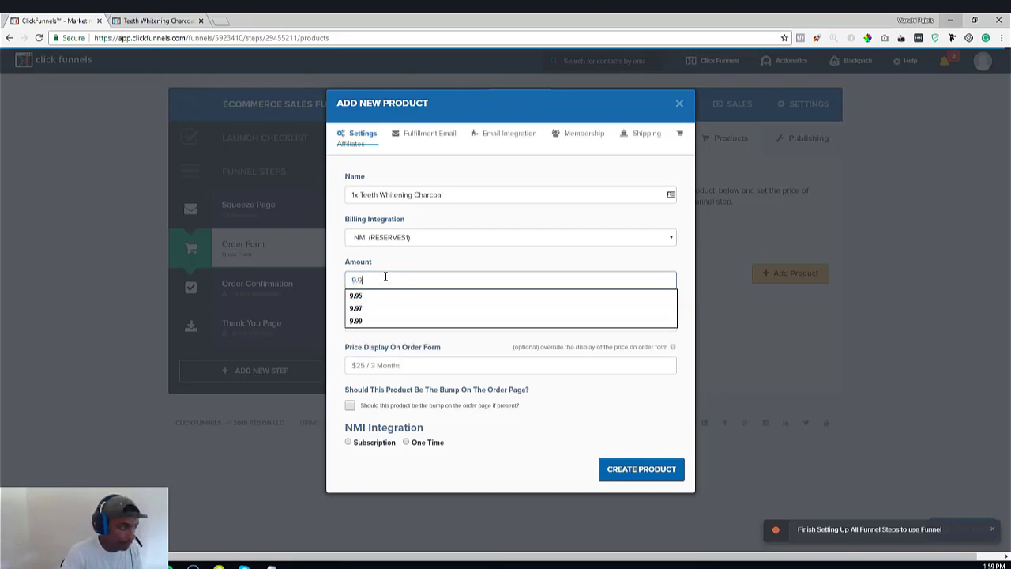
pyautogui.click(385, 248)
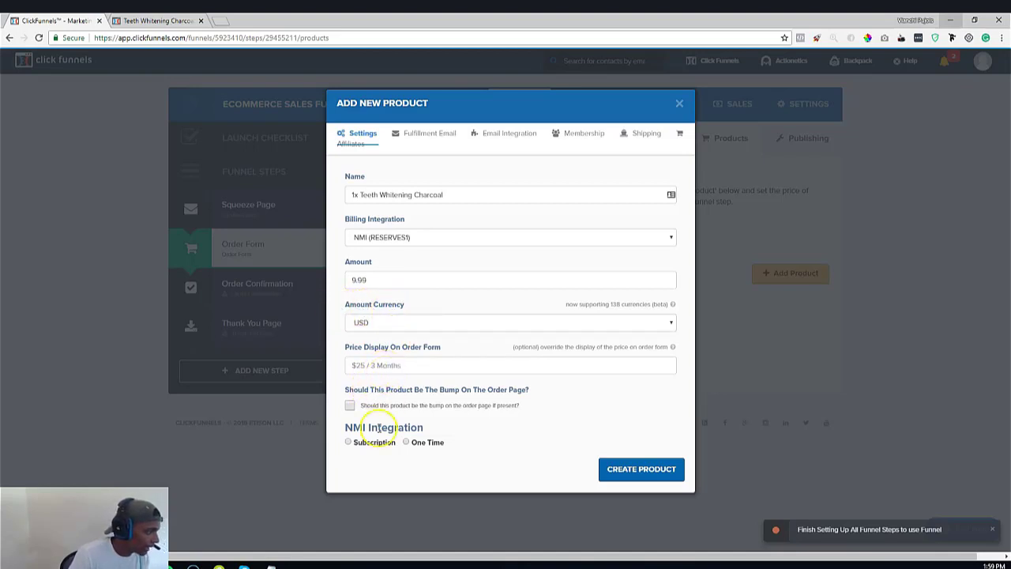
pyautogui.click(406, 442)
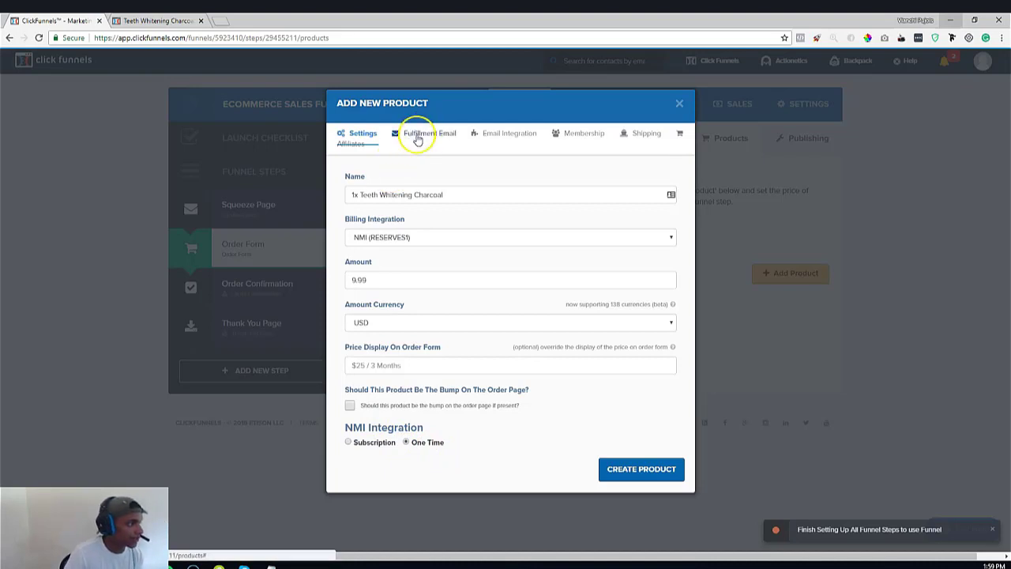
# Clear the HTML body of the product's fulfillment email and create the product
pyautogui.click(418, 140)
pyautogui.moveTo(472, 300); pyautogui.dragTo(348, 266)
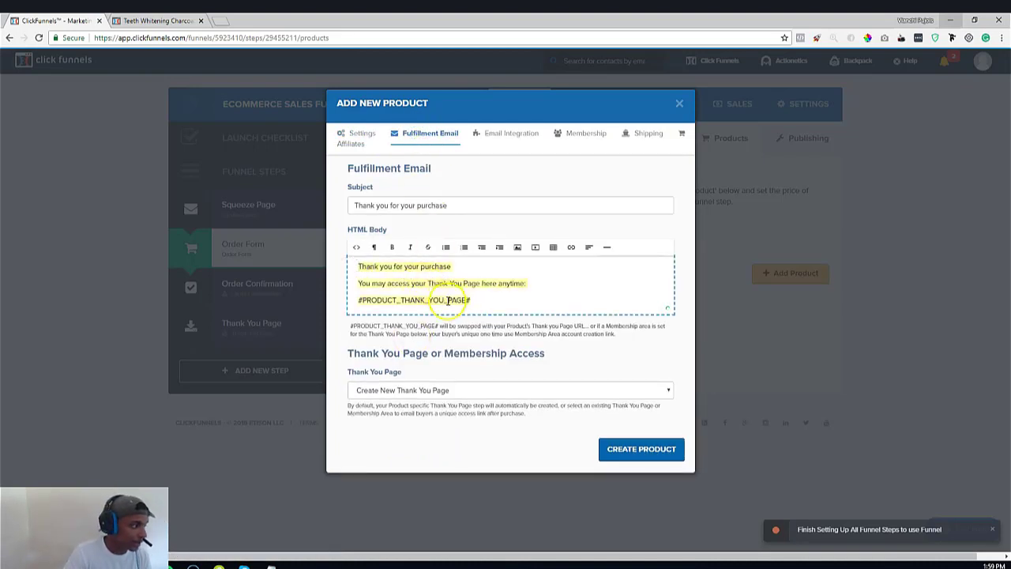
pyautogui.press('BackSpace')
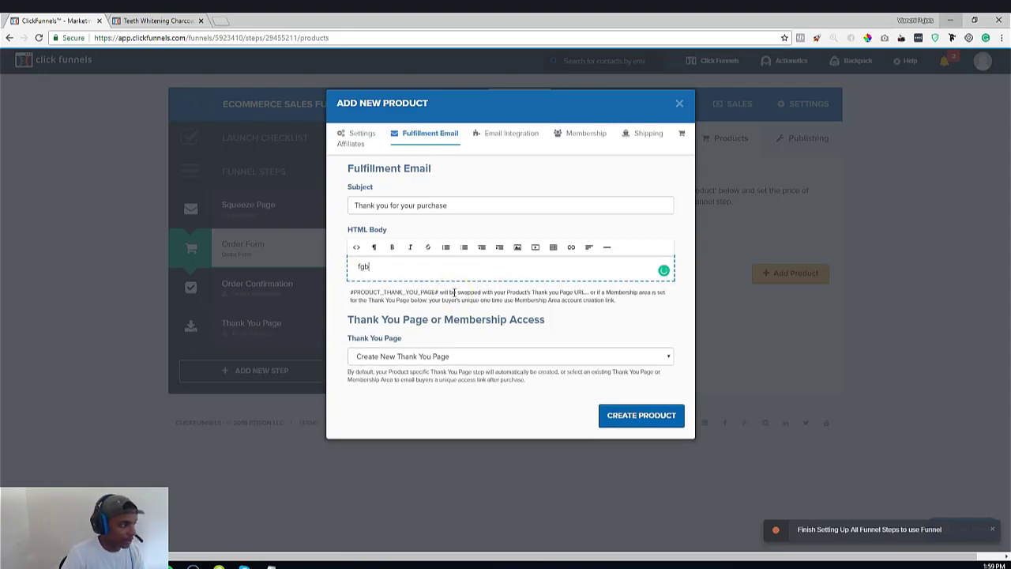
pyautogui.press('BackSpace')
pyautogui.press('BackSpace')
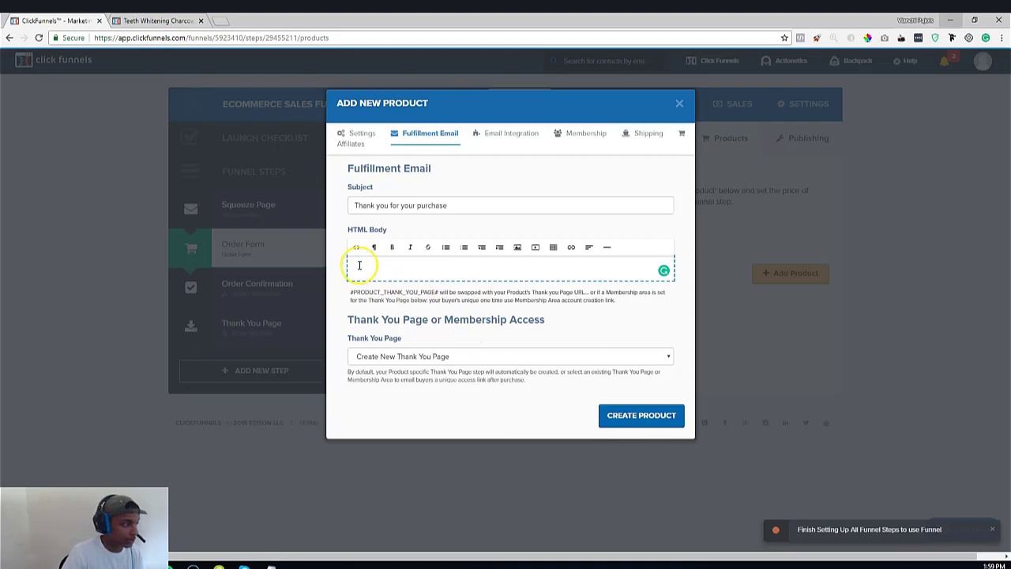
pyautogui.moveTo(442, 206); pyautogui.dragTo(390, 183)
pyautogui.click(484, 178)
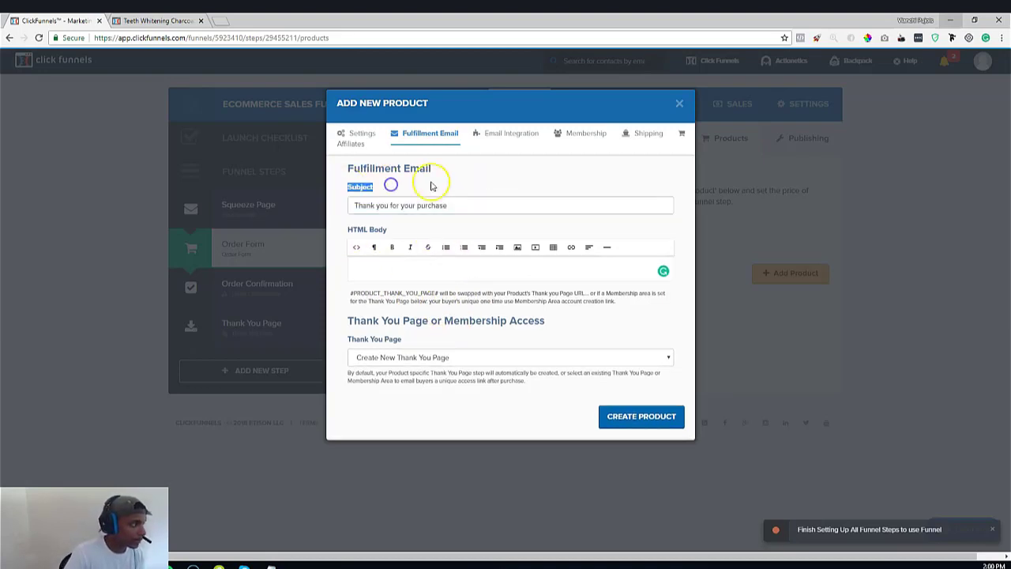
pyautogui.click(448, 179)
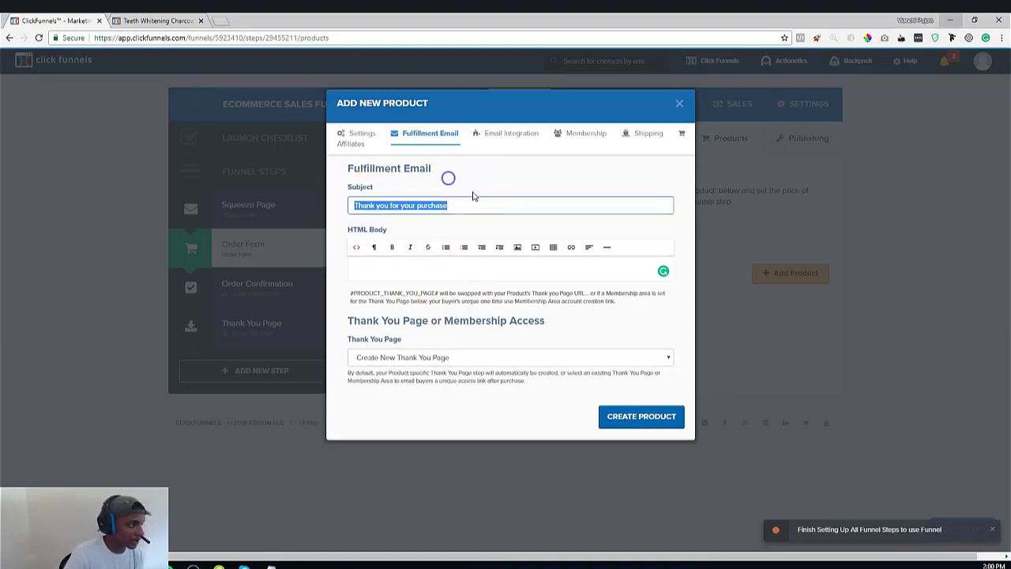
pyautogui.click(647, 416)
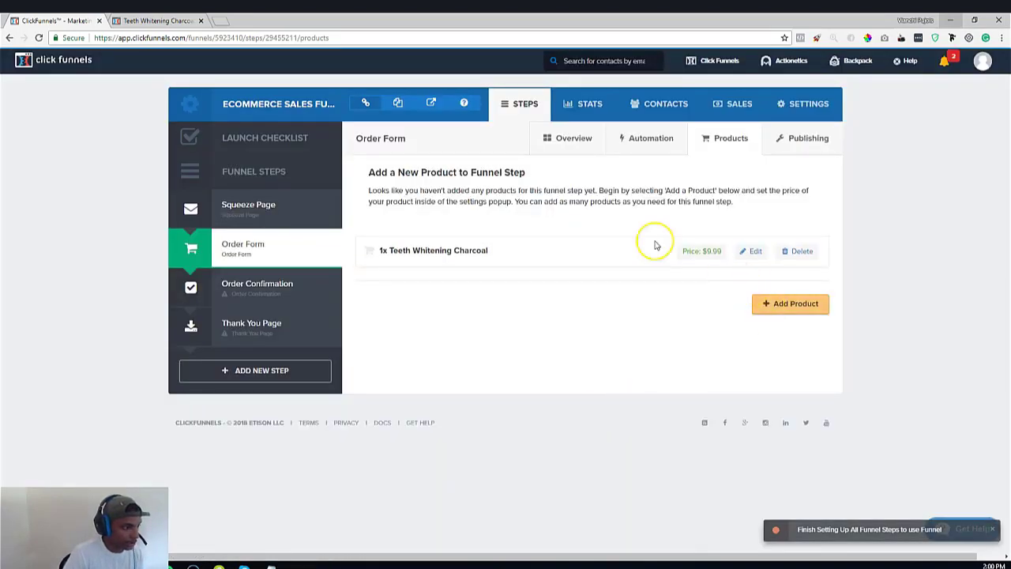
# Start a second product for the order form and name it "2x teeth whitening charcoal"
pyautogui.click(788, 309)
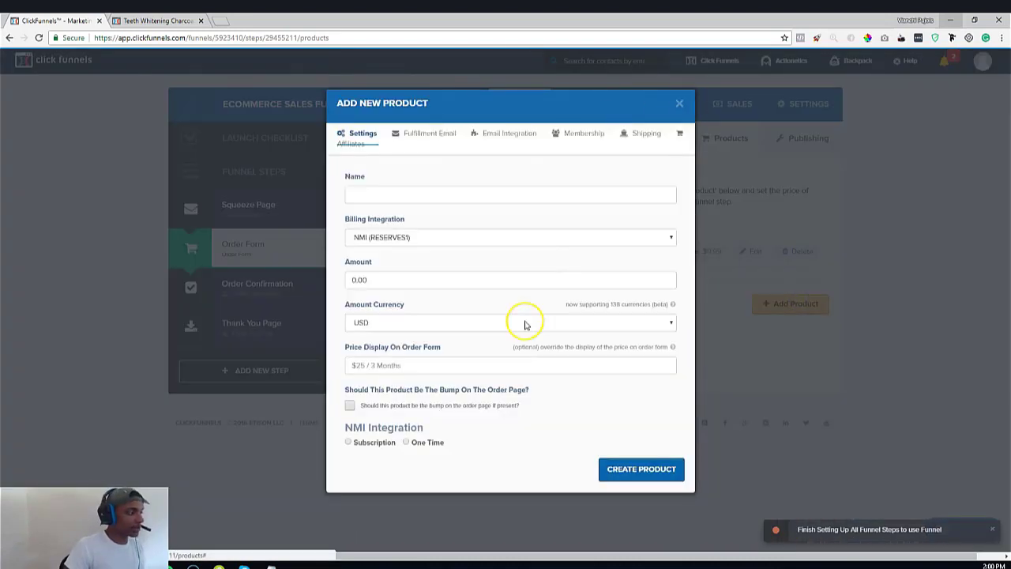
pyautogui.click(387, 194)
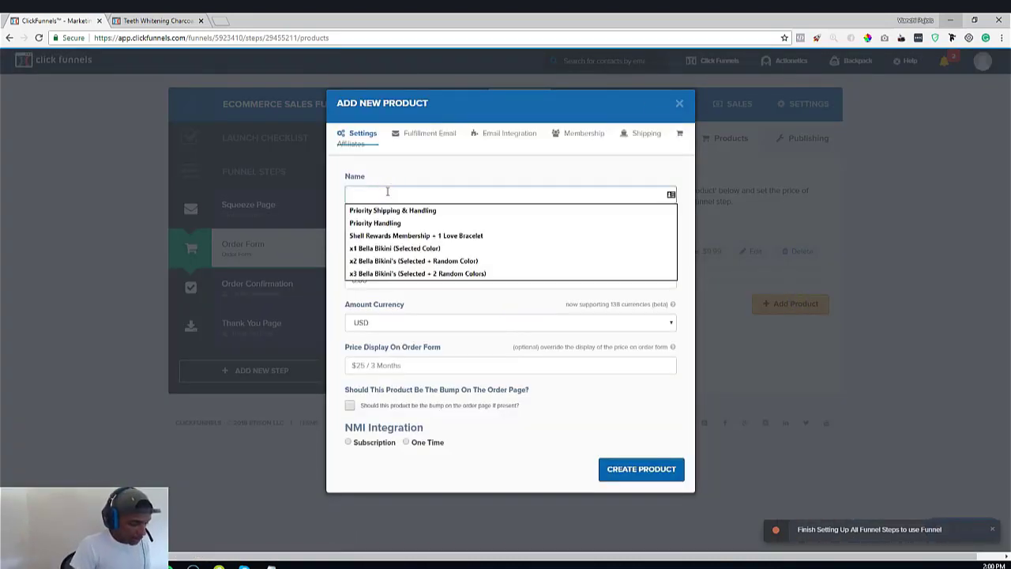
pyautogui.write('2x cha')
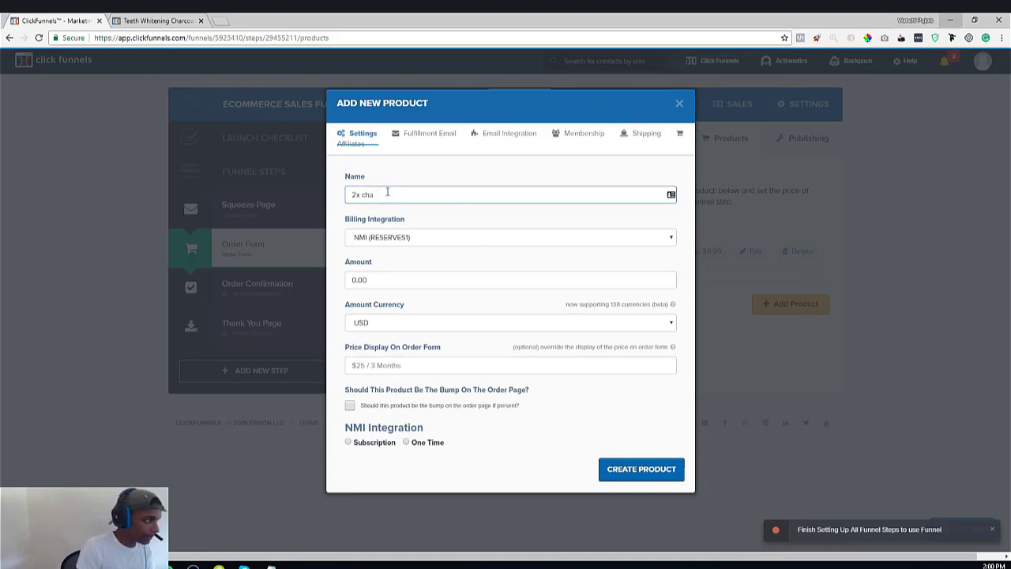
pyautogui.press('BackSpace')
pyautogui.press('BackSpace')
pyautogui.press('BackSpace')
pyautogui.write('teeth whitening')
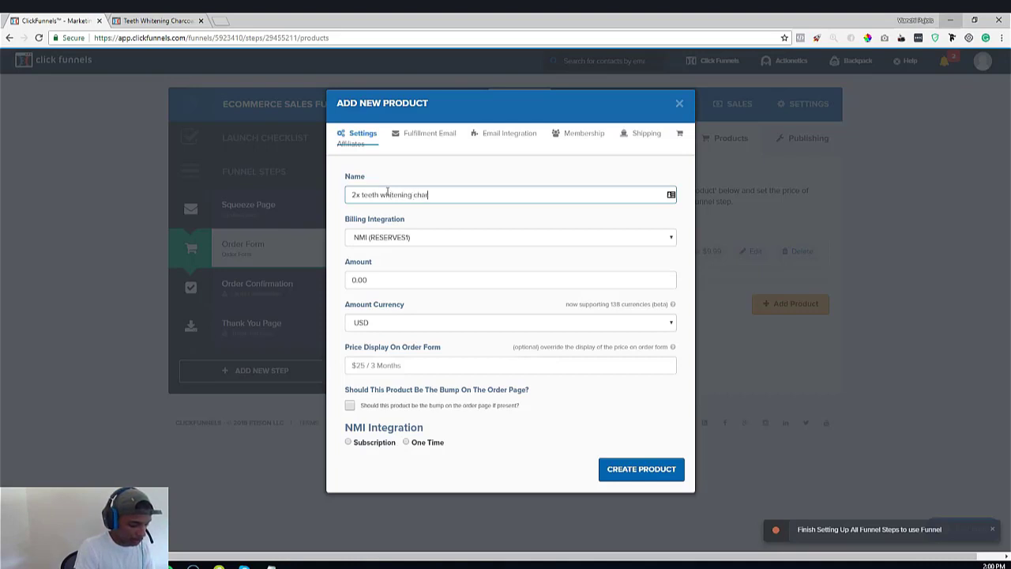
# Set the second product's amount to 19.99 with one-time billing and create it
pyautogui.doubleClick(378, 277)
pyautogui.write('19.99')
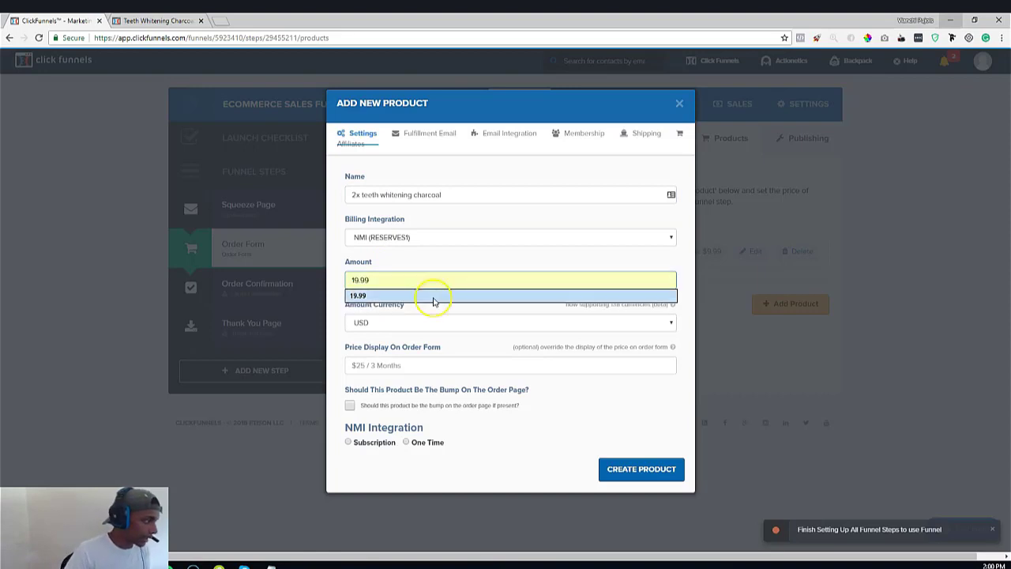
pyautogui.click(435, 295)
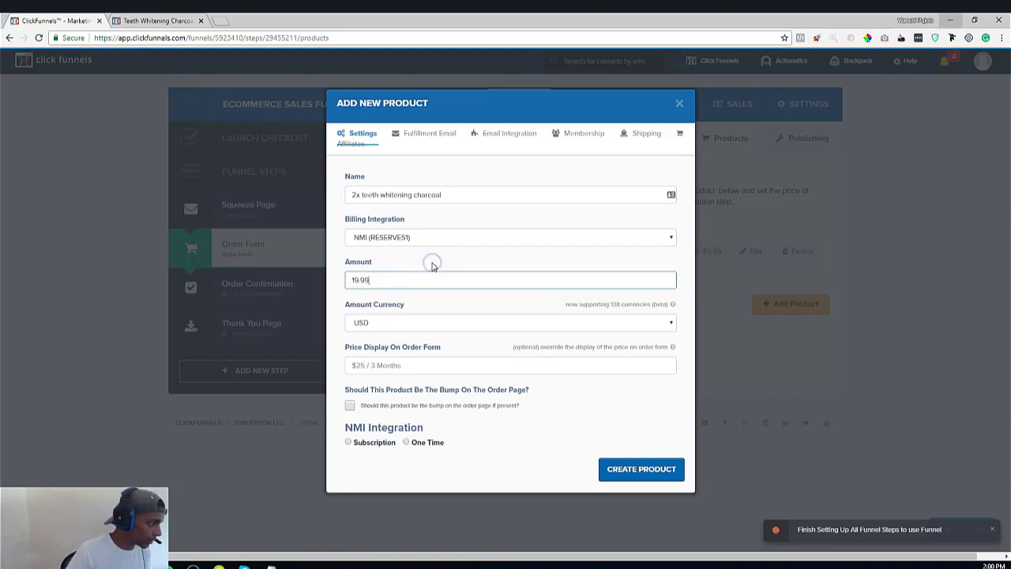
pyautogui.click(406, 442)
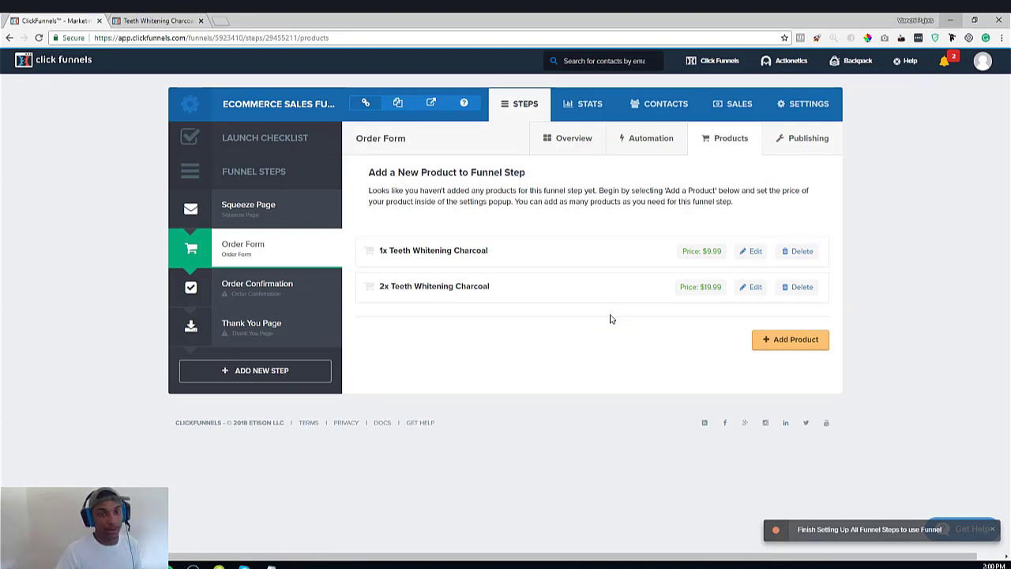
# Start a third product for the order form and name it "Priority Shipping & Handling"
pyautogui.click(808, 342)
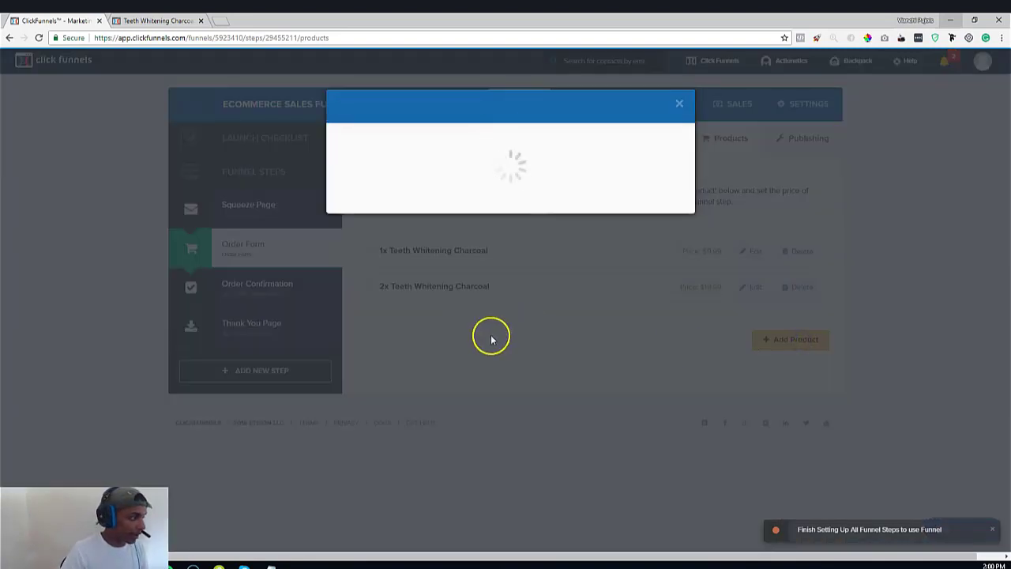
pyautogui.click(387, 192)
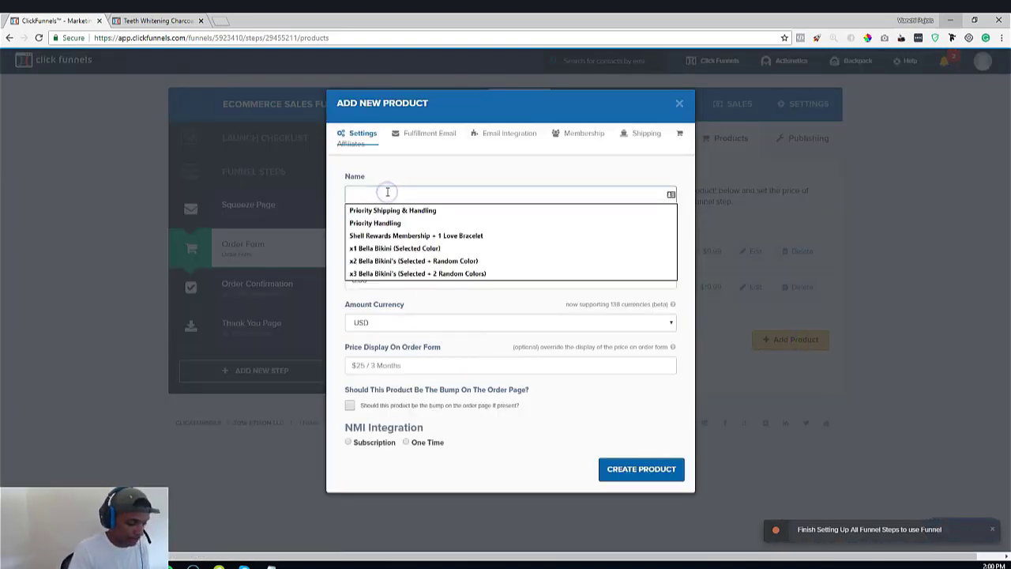
pyautogui.write('prio')
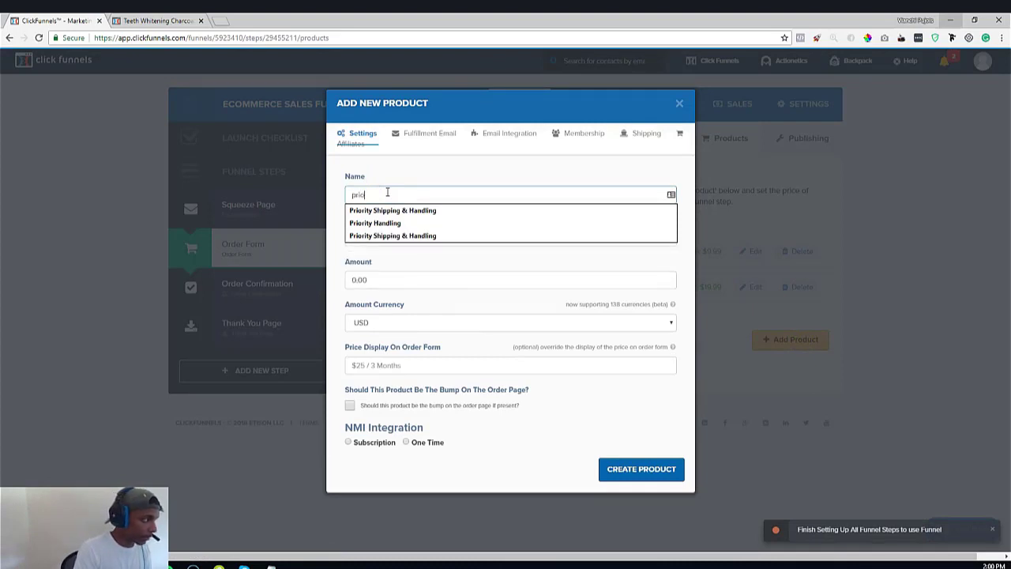
pyautogui.click(398, 210)
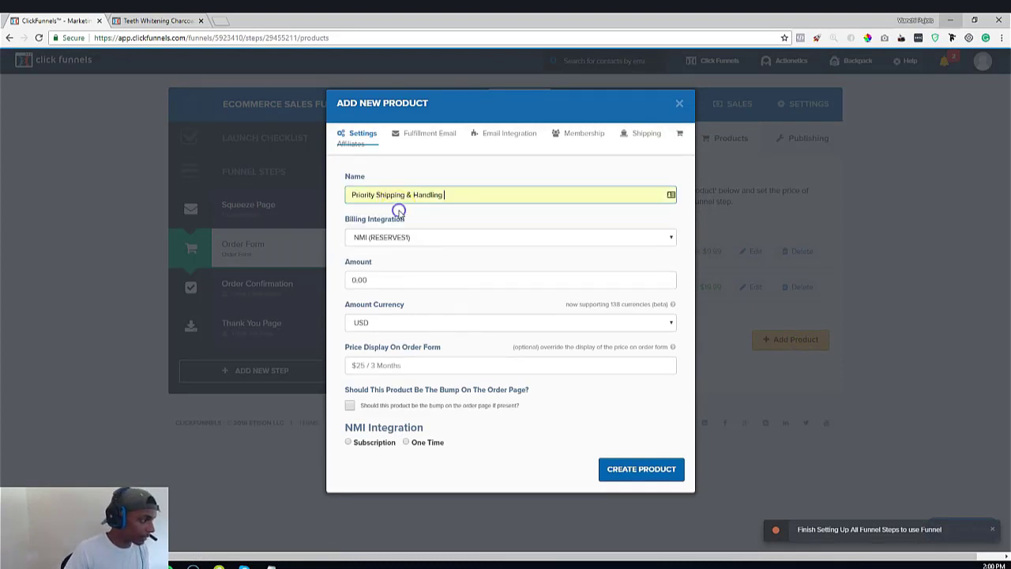
# Set the amount of the Priority Shipping & Handling product to 10.99
pyautogui.click(376, 278)
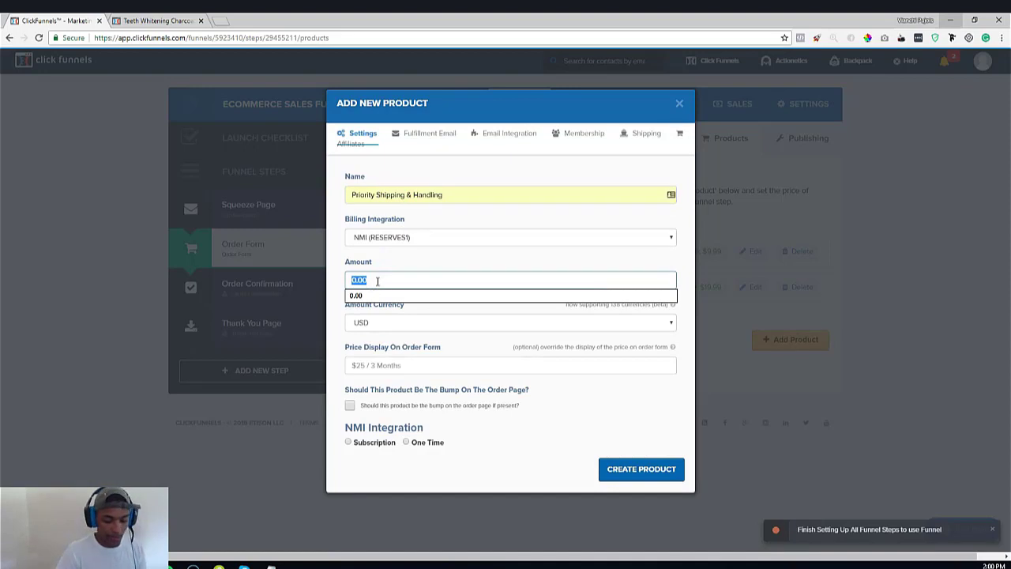
pyautogui.write('1')
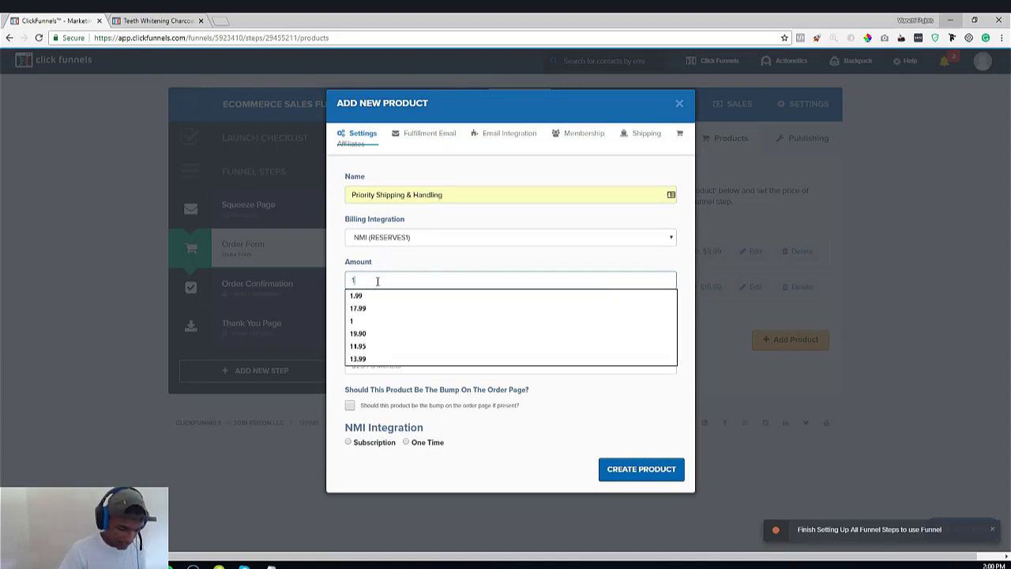
pyautogui.press('BackSpace')
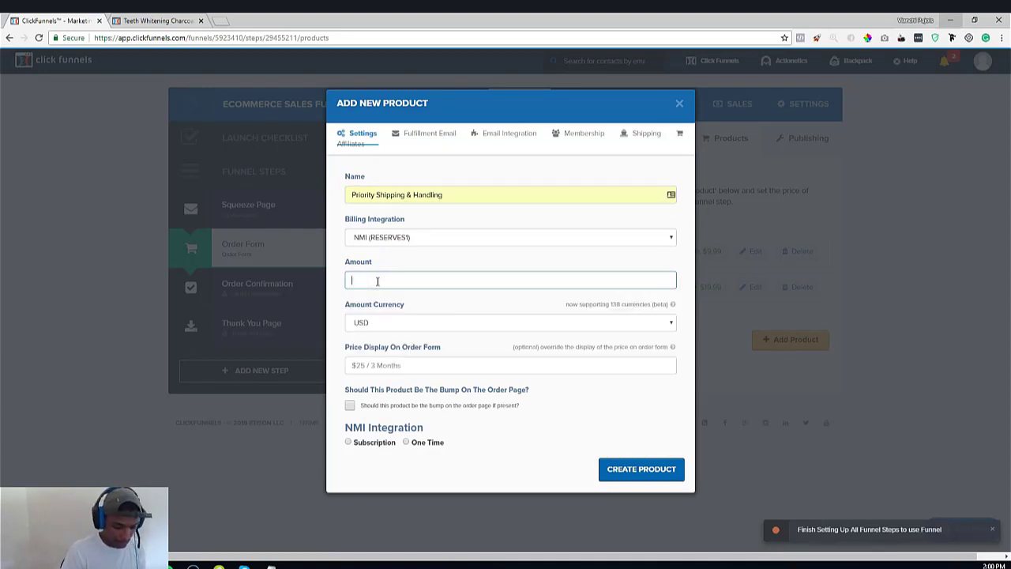
pyautogui.write('19')
pyautogui.press('BackSpace')
pyautogui.press('BackSpace')
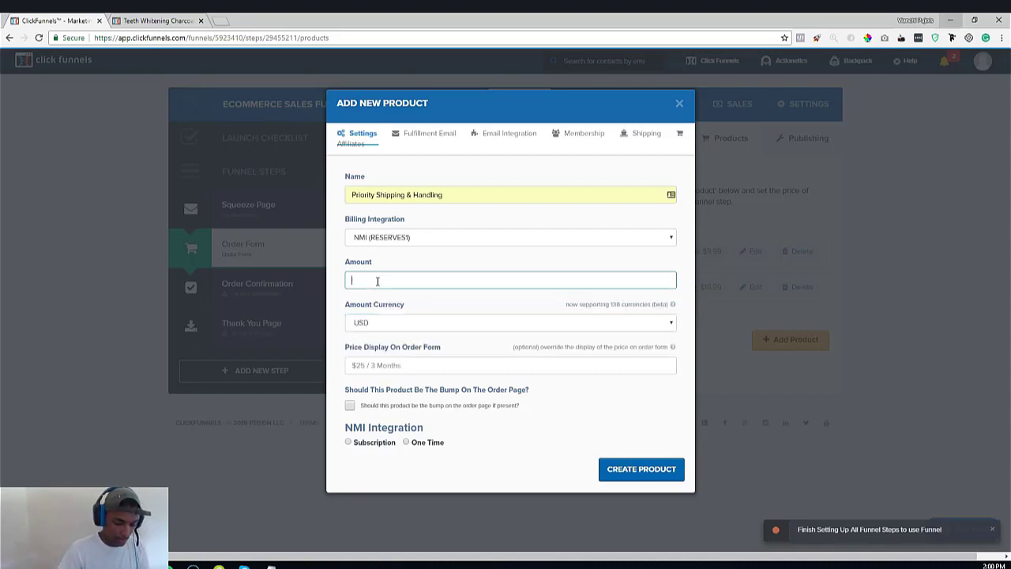
pyautogui.write('19')
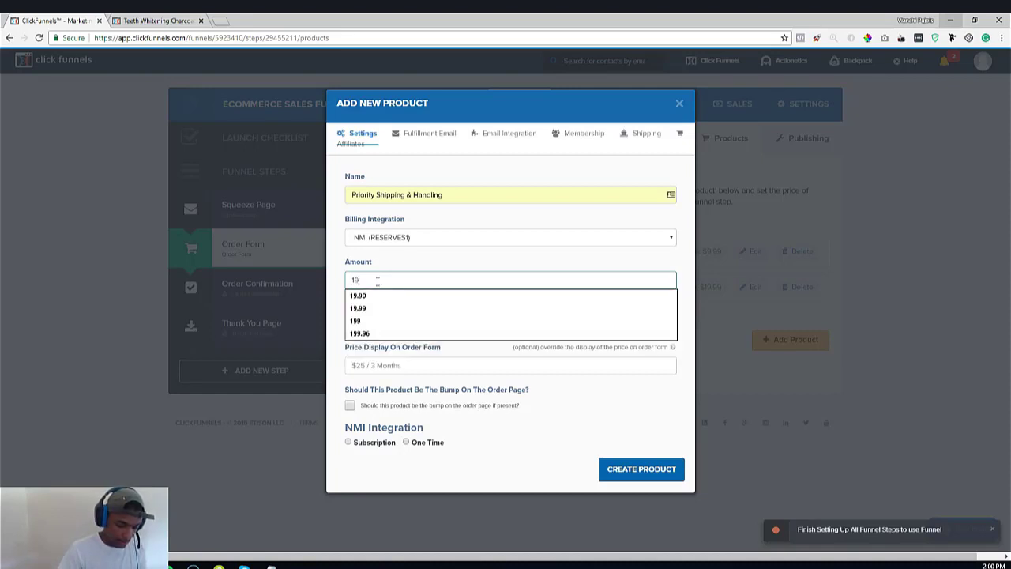
pyautogui.press('BackSpace')
pyautogui.write('0.99')
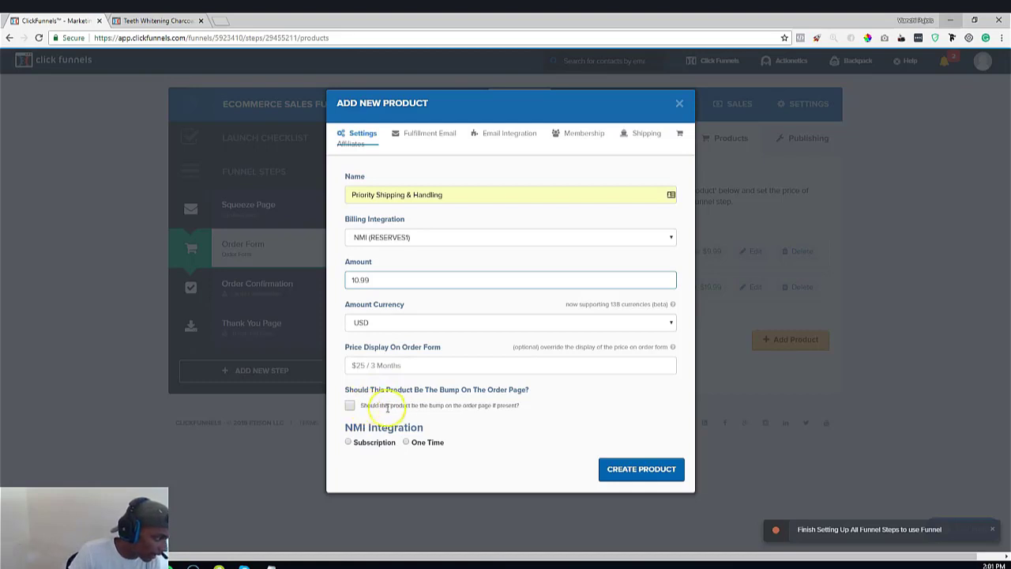
# Make the Priority Shipping & Handling product the bump on the order page
pyautogui.moveTo(362, 406); pyautogui.dragTo(512, 409)
pyautogui.click(526, 410)
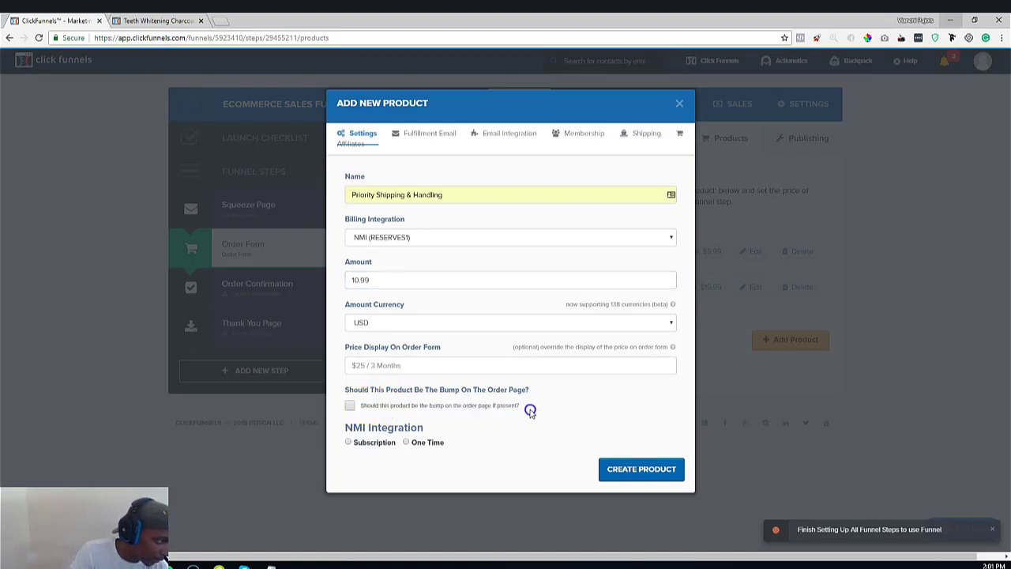
pyautogui.click(346, 407)
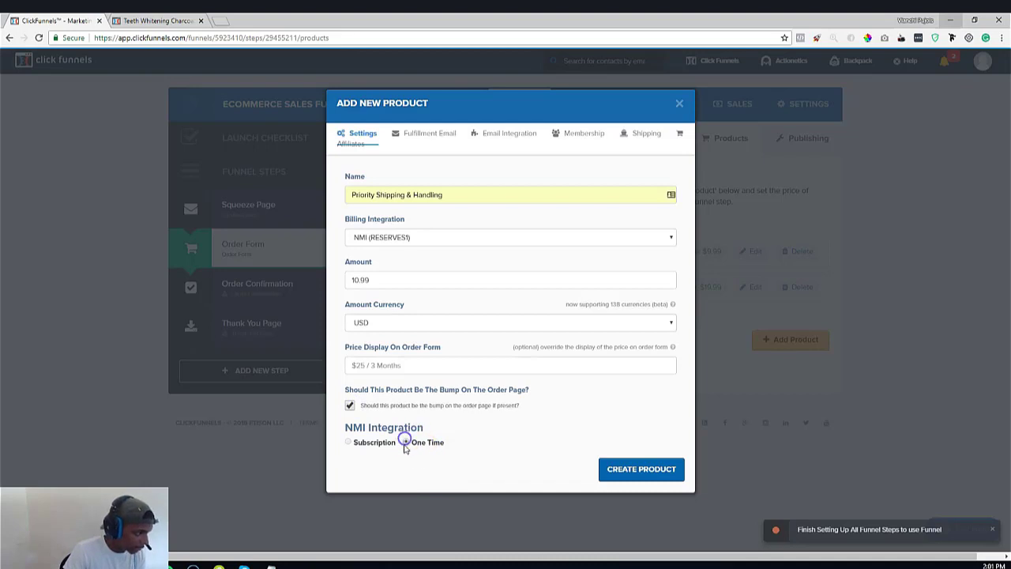
# Clear the subject and body of the Priority Shipping & Handling product's fulfillment email and create the product
pyautogui.click(426, 135)
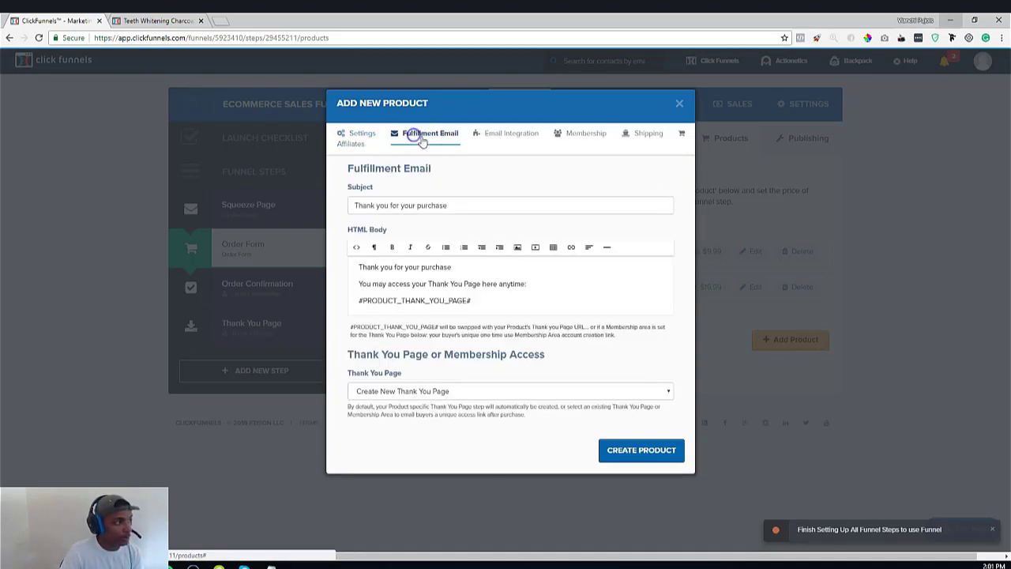
pyautogui.moveTo(463, 204); pyautogui.dragTo(279, 205)
pyautogui.press('BackSpace')
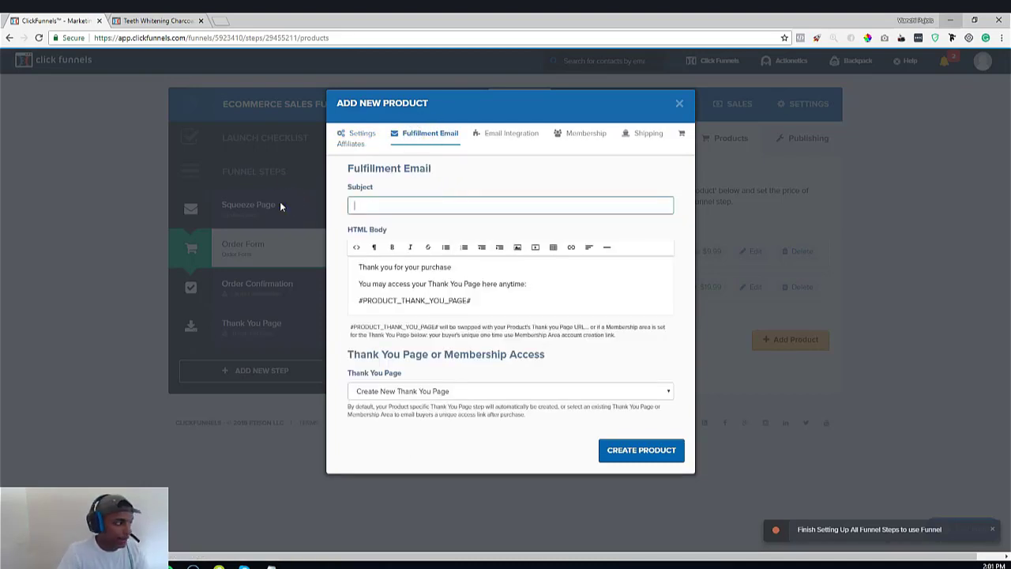
pyautogui.moveTo(472, 301); pyautogui.dragTo(456, 285)
pyautogui.press('BackSpace')
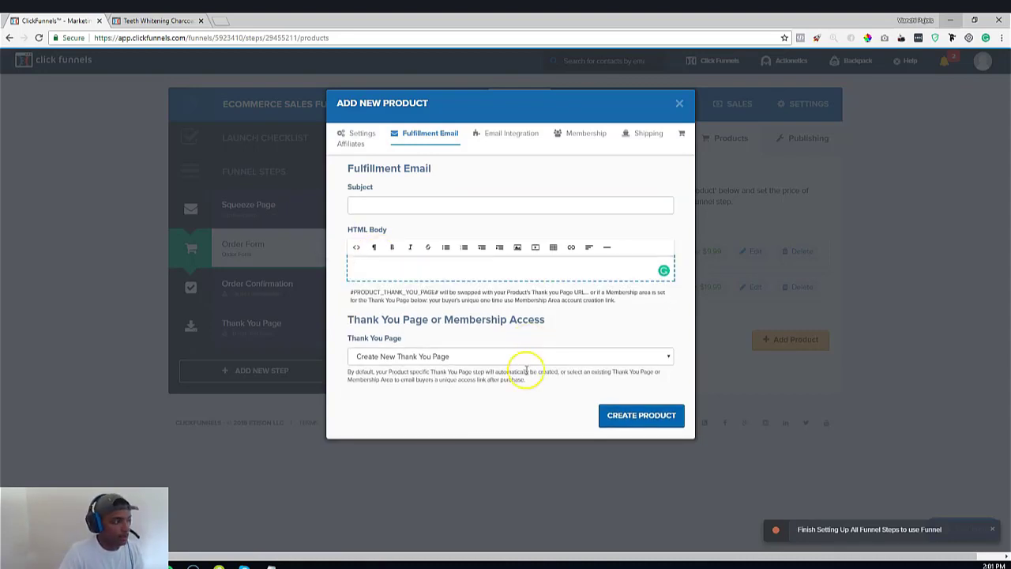
pyautogui.click(639, 417)
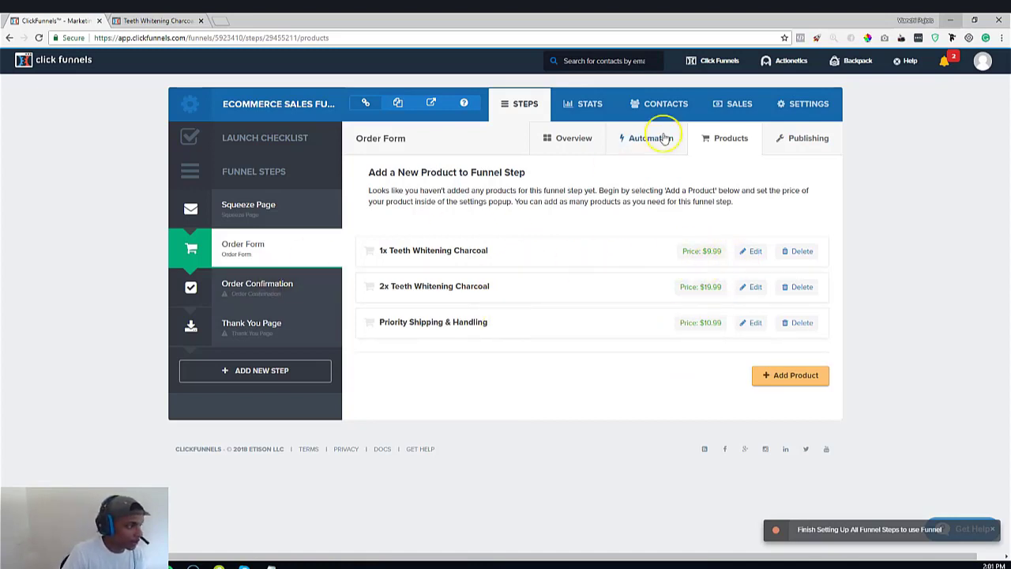
# Preview the order form page and autofill its contact and shipping fields with saved details
pyautogui.click(563, 137)
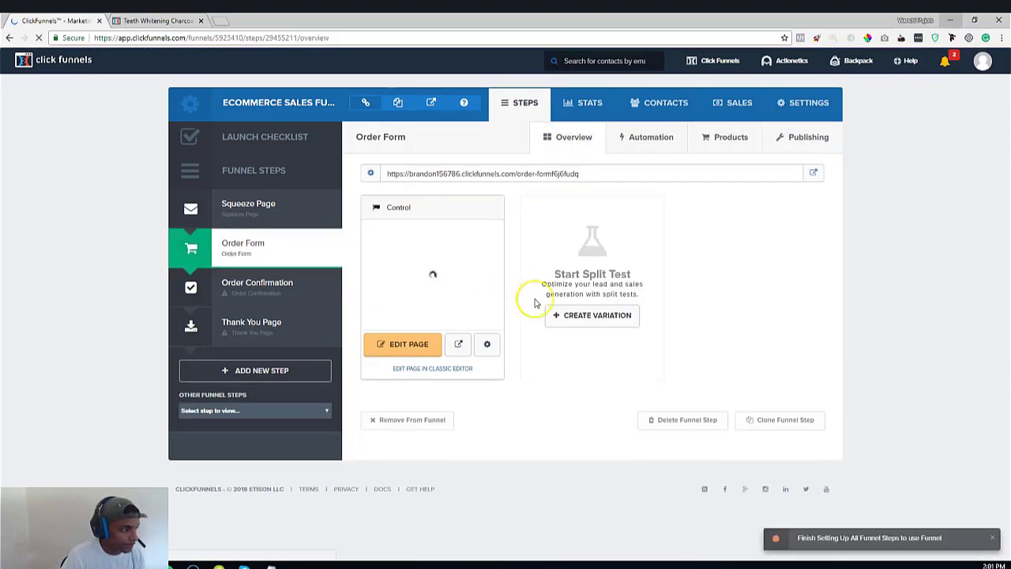
pyautogui.click(459, 348)
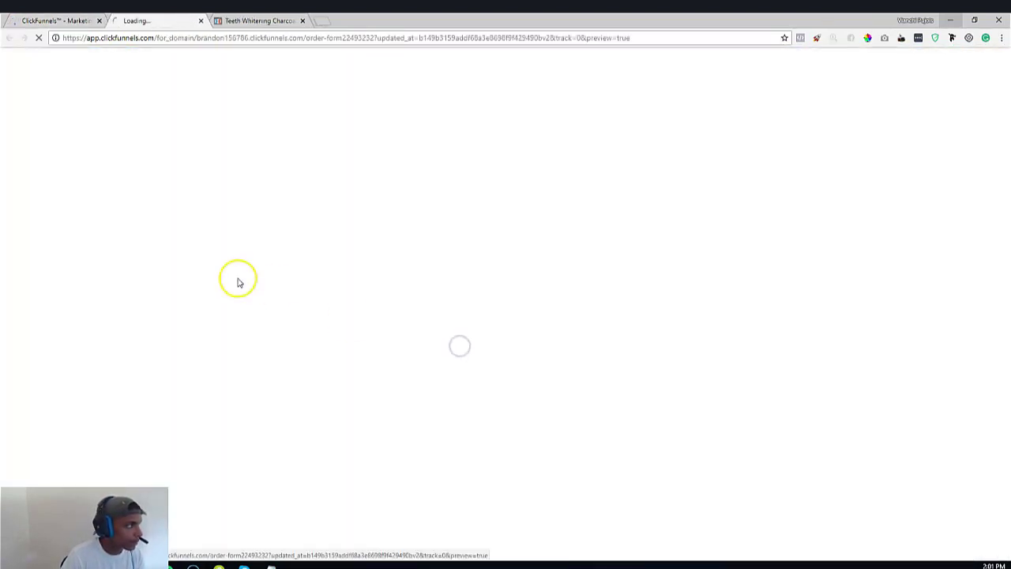
pyautogui.scroll(-7, 126, 255)
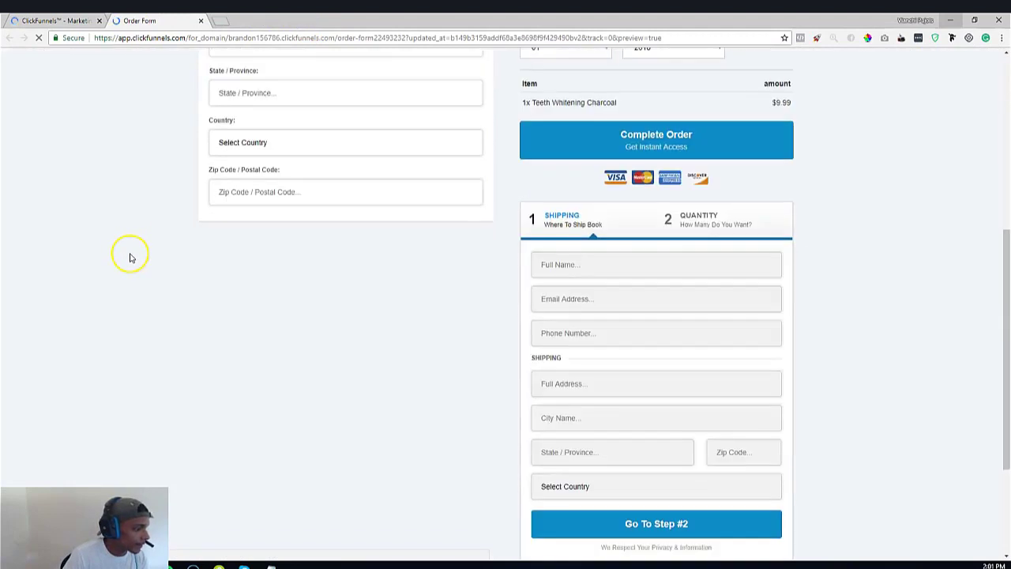
pyautogui.click(614, 348)
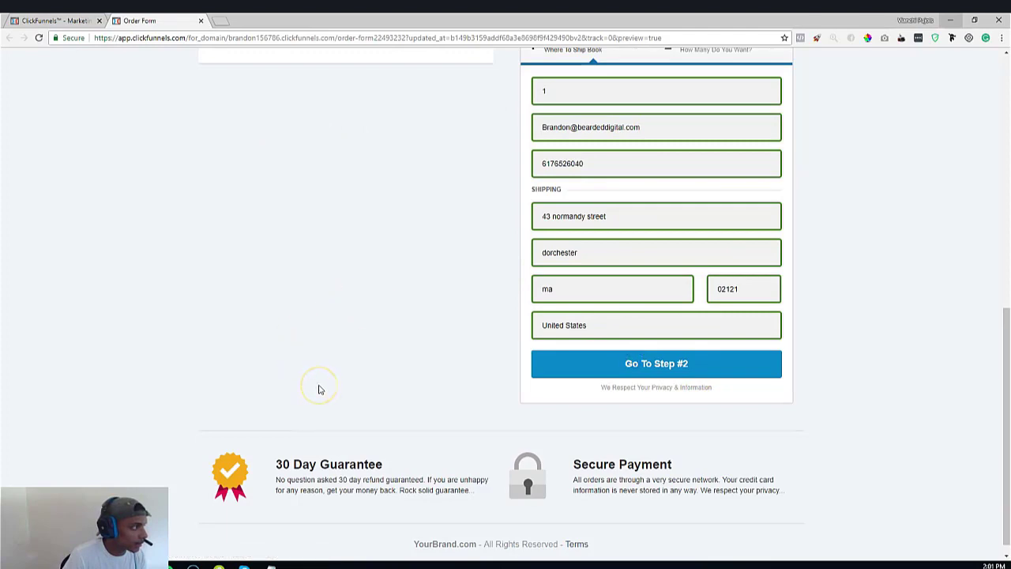
# Examine the previewed order form's checkout and shipping sections, switching between the 2x and 1x Teeth Whitening Charcoal items
pyautogui.scroll(5, 320, 389)
pyautogui.click(272, 401)
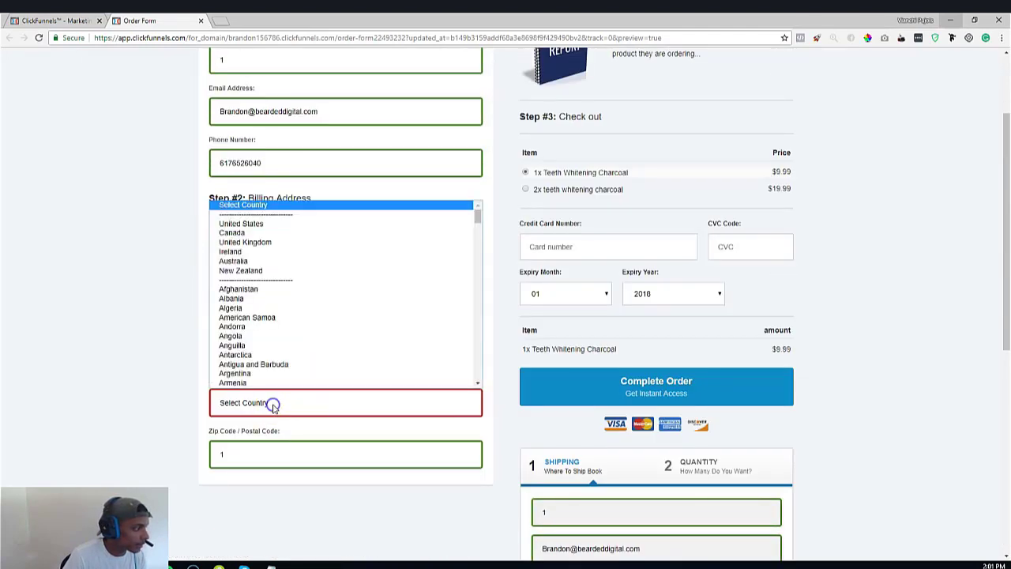
pyautogui.scroll(2, 438, 409)
pyautogui.scroll(-1, 438, 409)
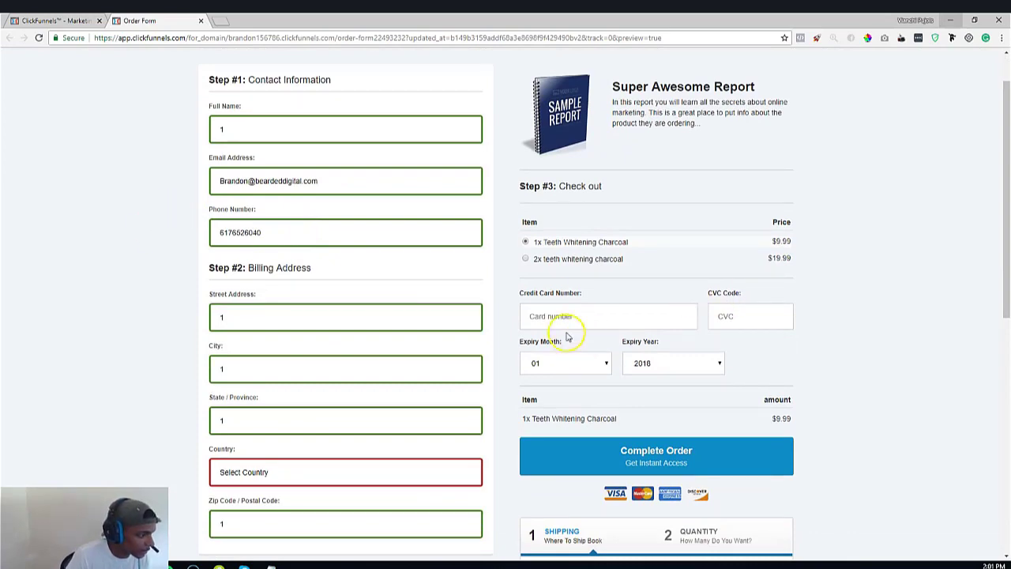
pyautogui.click(524, 260)
pyautogui.click(526, 242)
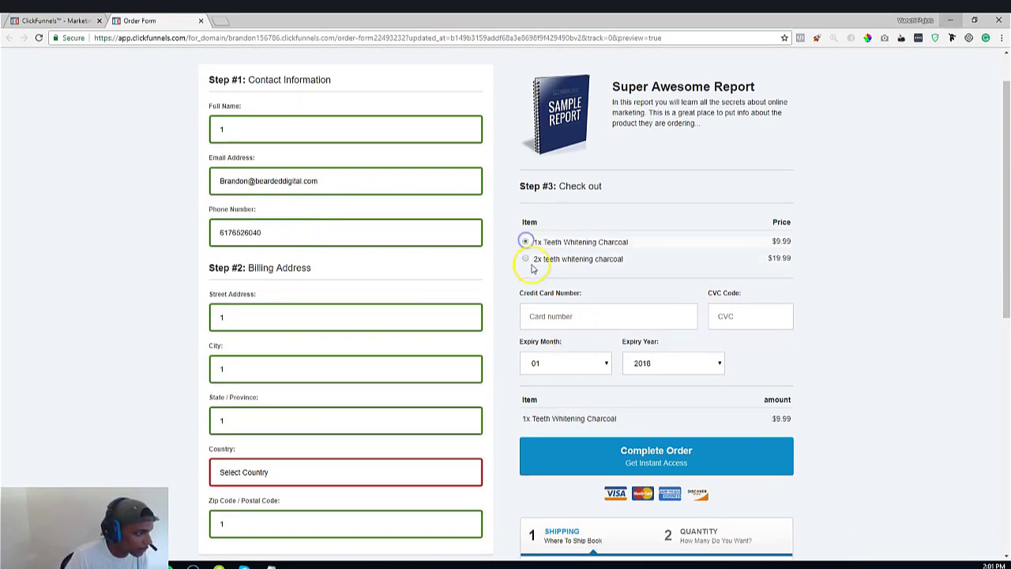
pyautogui.scroll(-3, 545, 316)
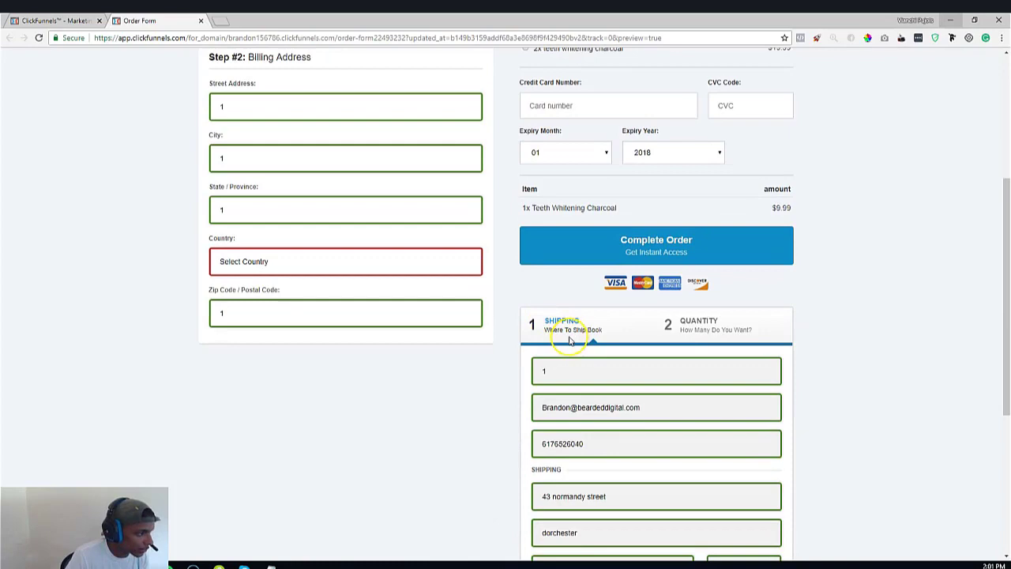
pyautogui.scroll(2, 565, 324)
pyautogui.scroll(-6, 561, 316)
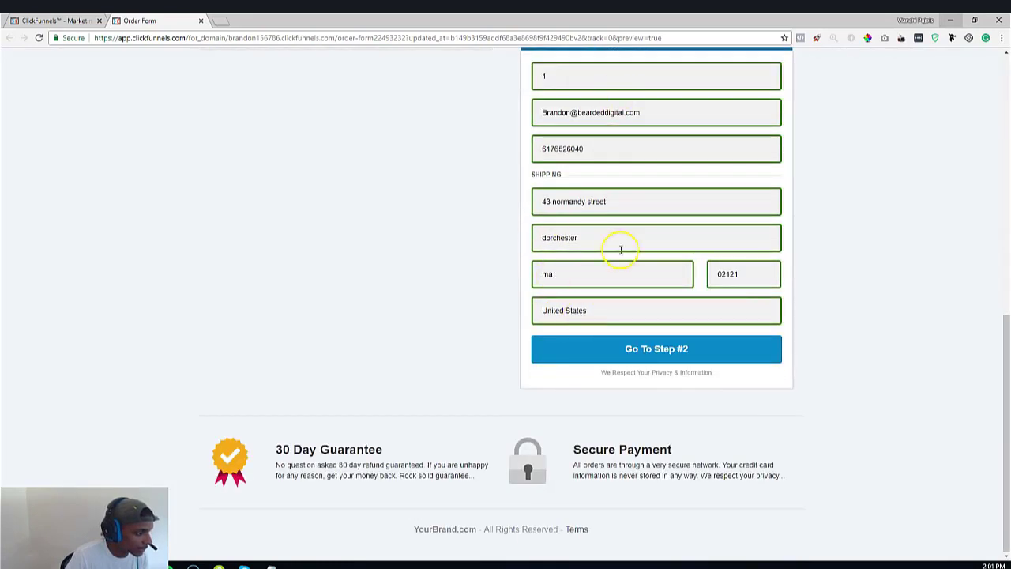
pyautogui.scroll(4, 621, 250)
pyautogui.scroll(-3, 609, 210)
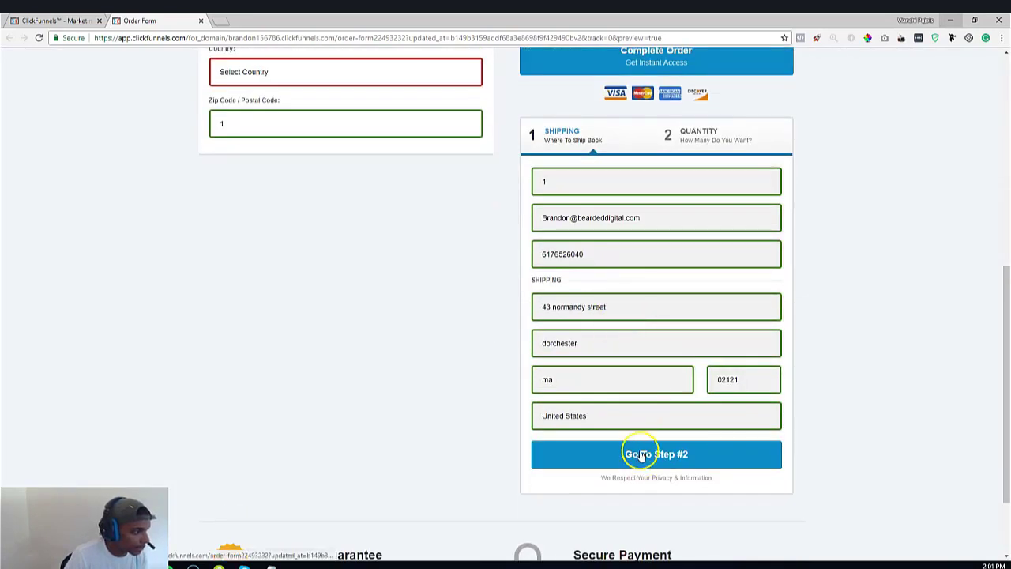
pyautogui.scroll(4, 638, 450)
# Choose United States as the billing country and advance the two-step order form to its quantity step
pyautogui.click(278, 388)
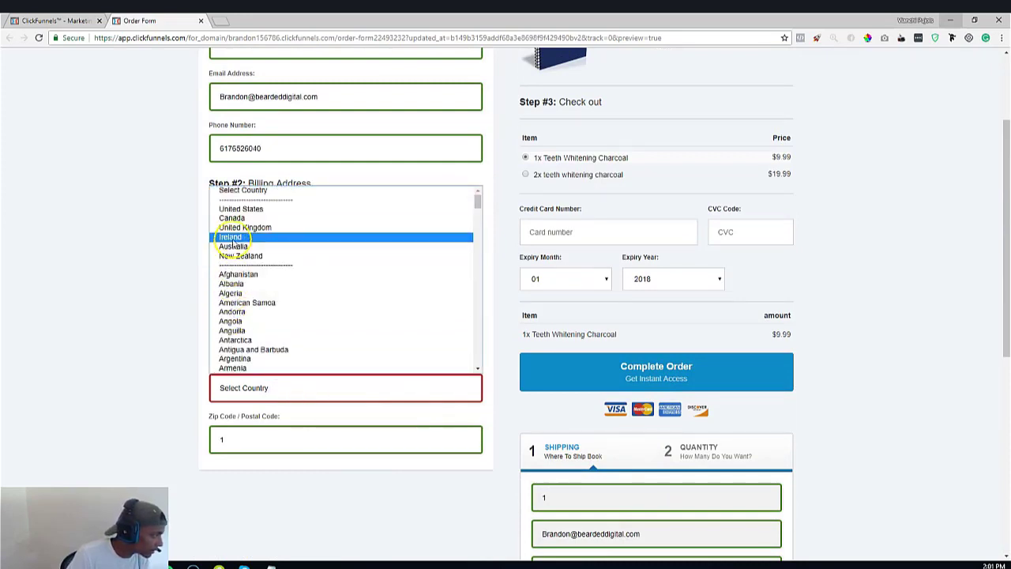
pyautogui.click(267, 209)
pyautogui.scroll(-5, 601, 474)
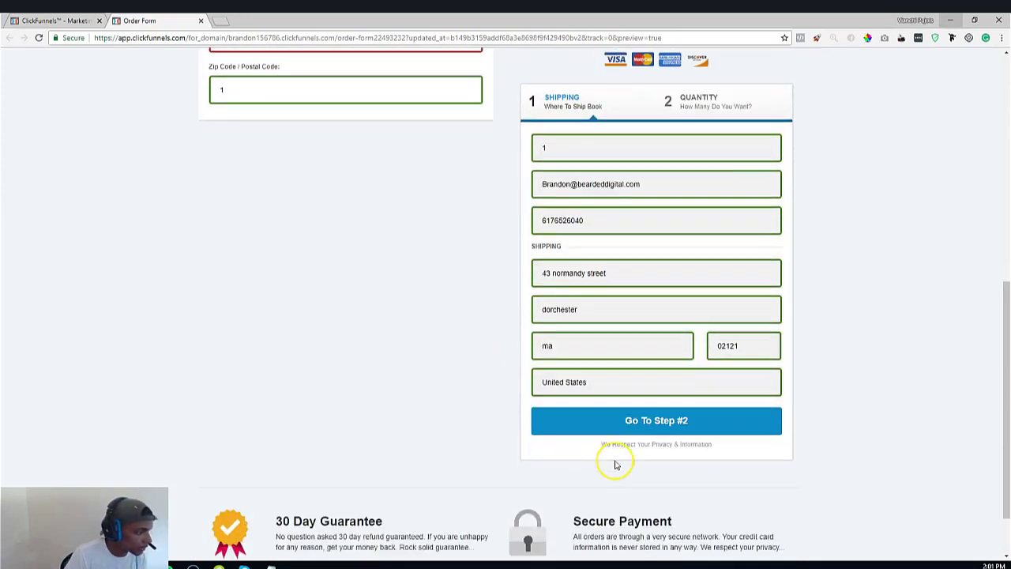
pyautogui.click(627, 411)
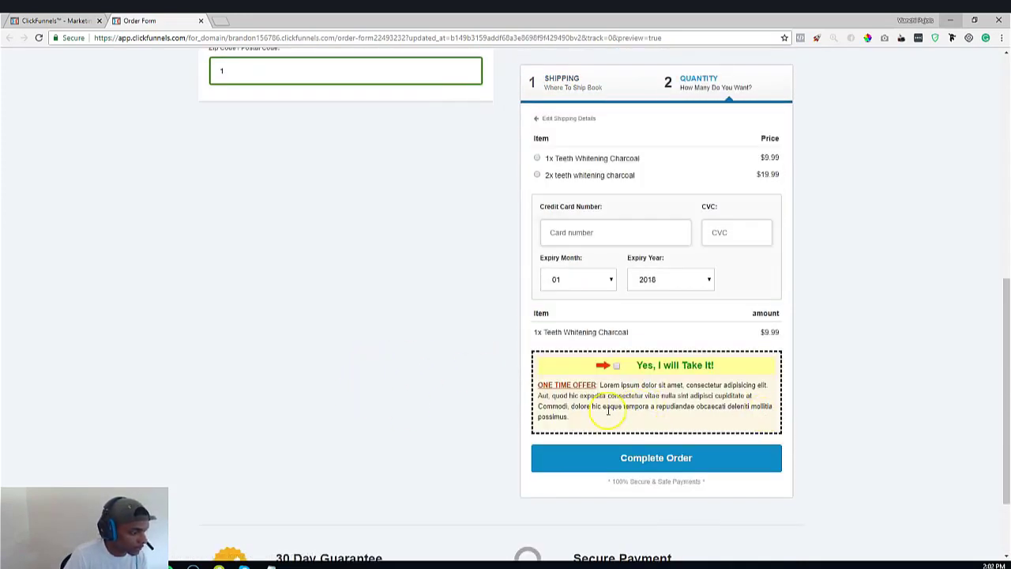
# Accept the one-time offer bump in the preview, check its item and amount in the order summary, and close the preview
pyautogui.moveTo(576, 420); pyautogui.dragTo(613, 383)
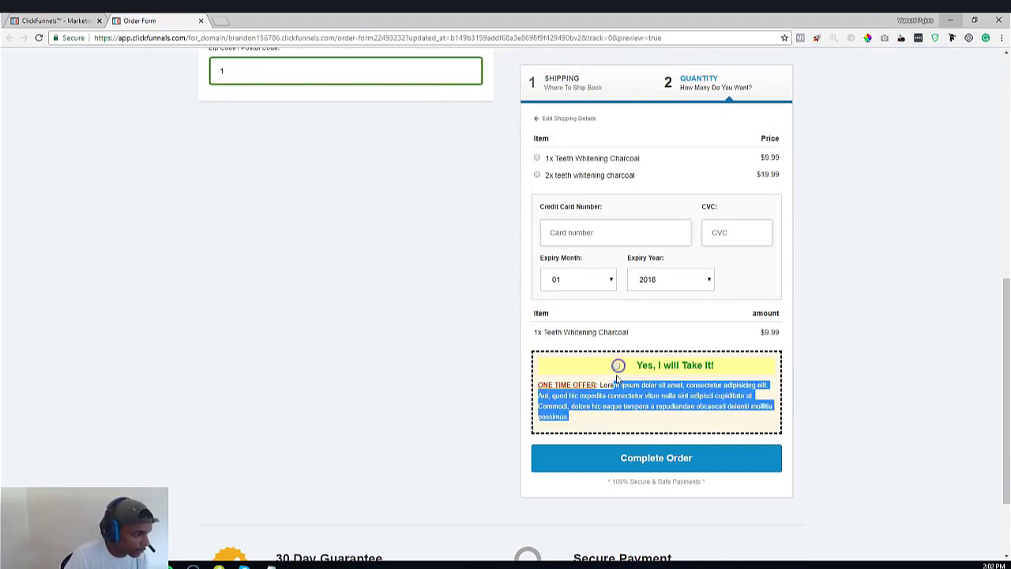
pyautogui.click(618, 366)
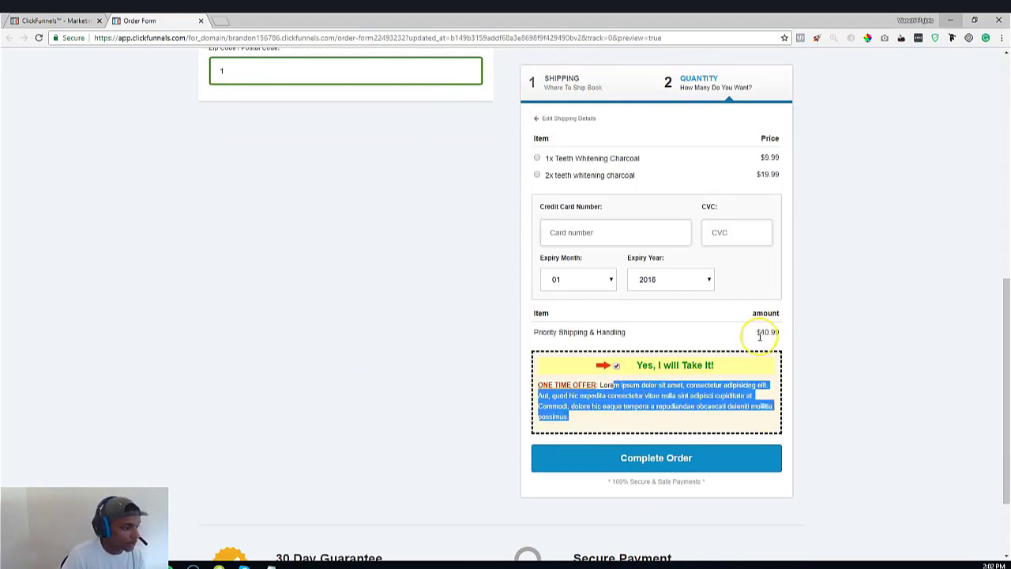
pyautogui.moveTo(760, 337); pyautogui.dragTo(790, 338)
pyautogui.click(783, 335)
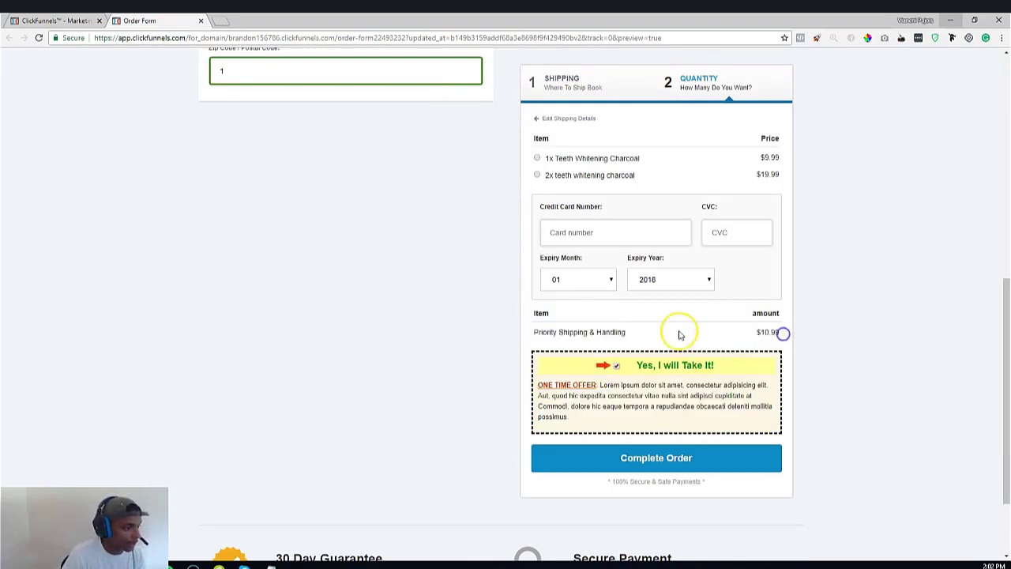
pyautogui.click(201, 21)
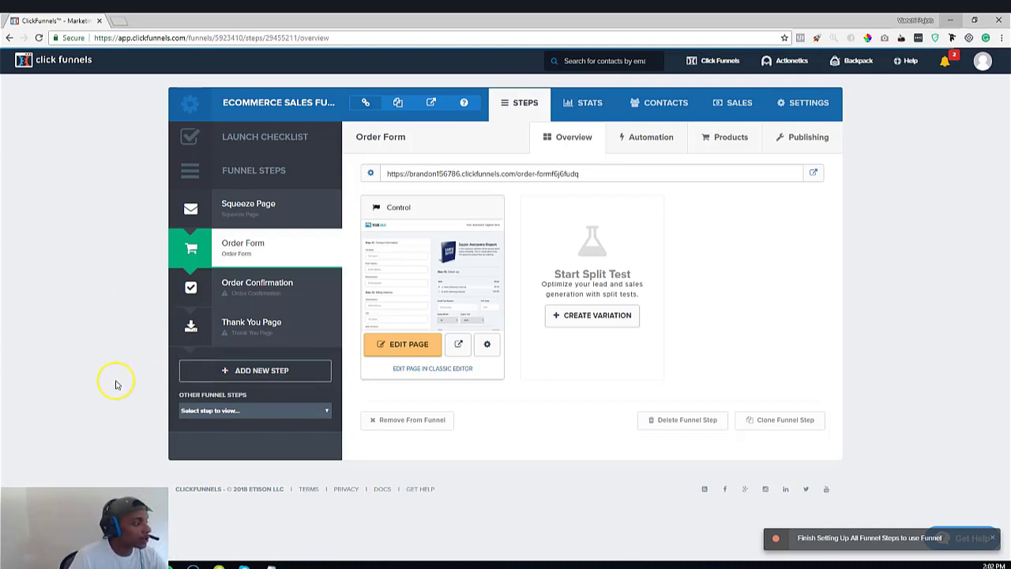
# Add a new funnel step named "Upsell #1"
pyautogui.click(263, 372)
pyautogui.click(379, 165)
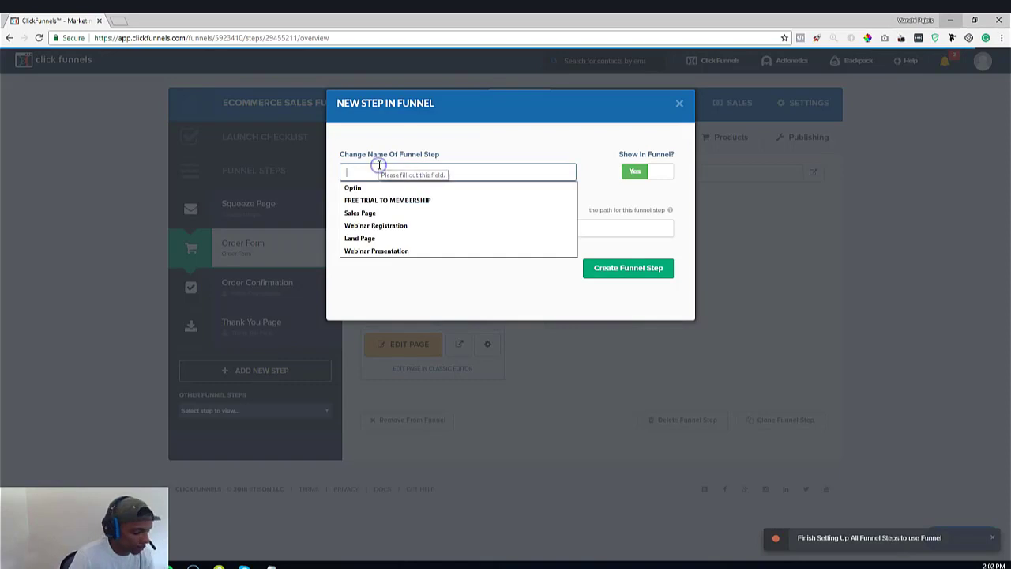
pyautogui.write('Upsell')
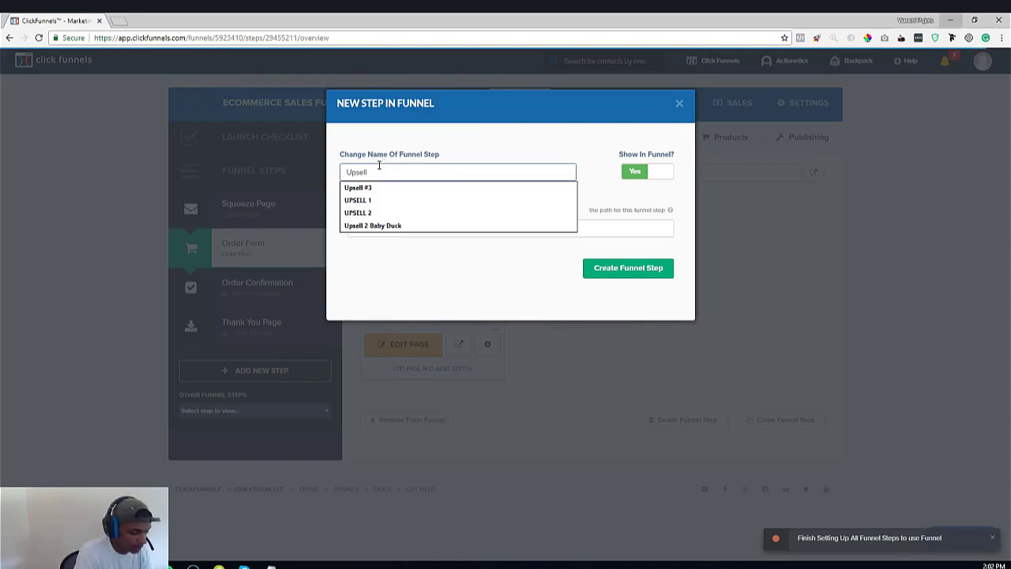
pyautogui.write(' #1')
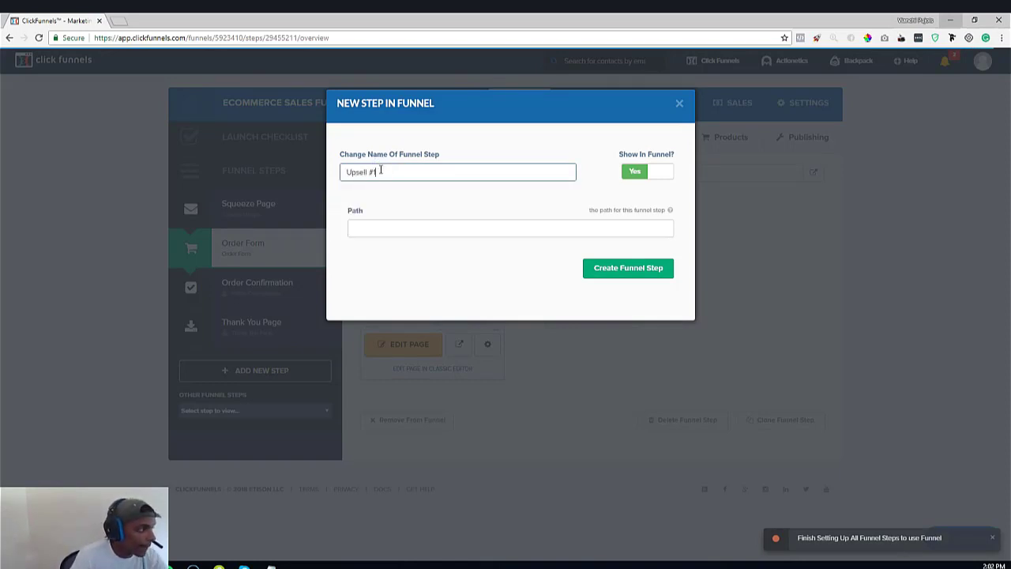
pyautogui.click(623, 268)
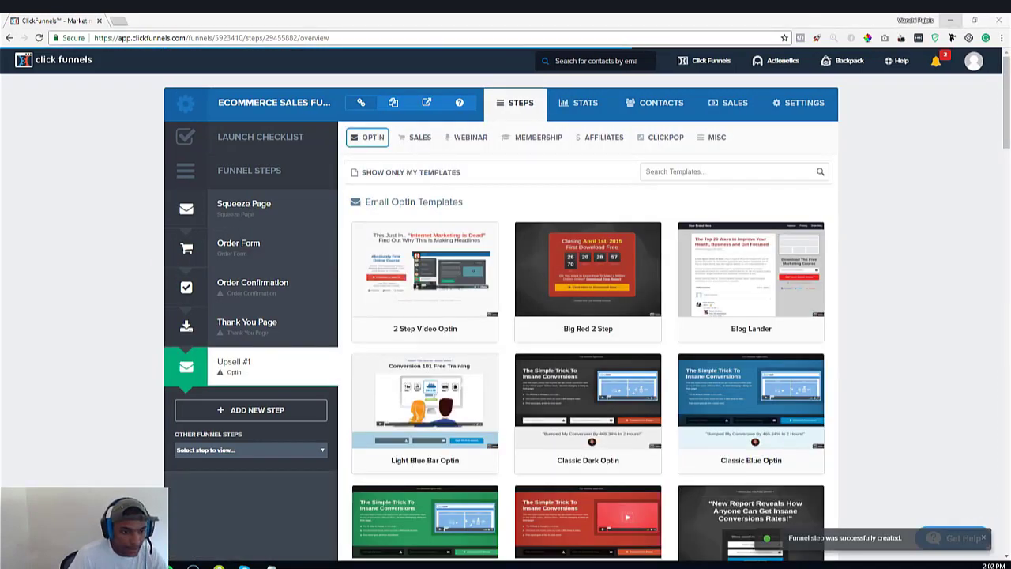
# Move the Upsell #1 step between Order Form and Order Confirmation in the funnel
pyautogui.moveTo(580, 383)
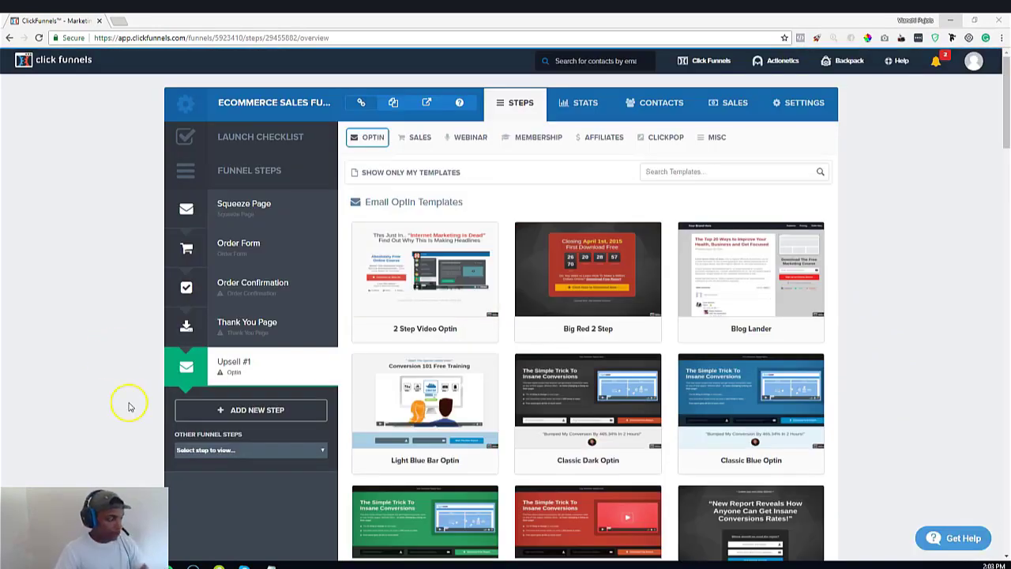
pyautogui.click(260, 371)
pyautogui.moveTo(260, 371); pyautogui.dragTo(264, 273)
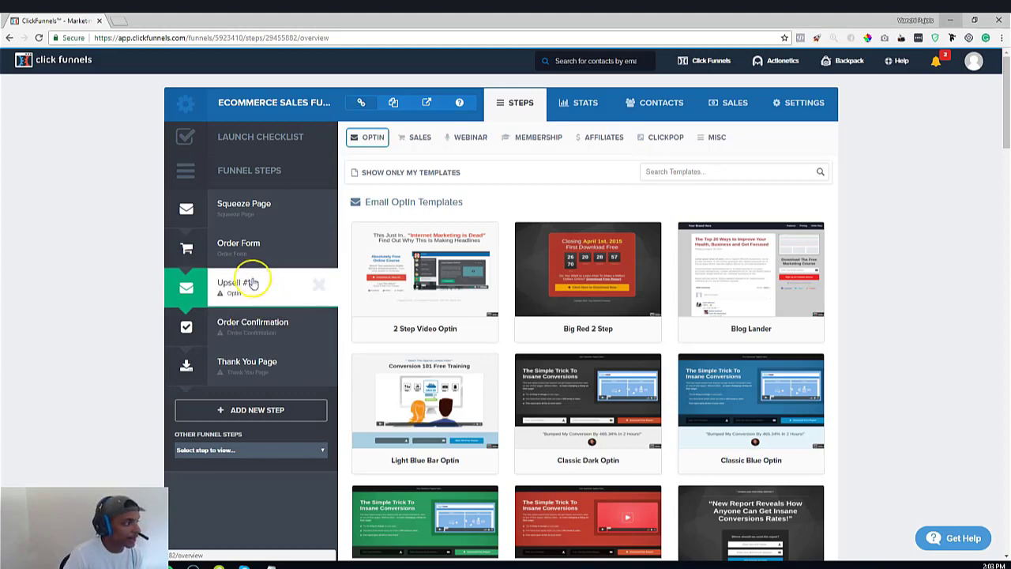
# Apply the EEB OTO1 template from the One Click Upsell (OTO) templates to the Upsell #1 step and open its page for editing
pyautogui.click(406, 138)
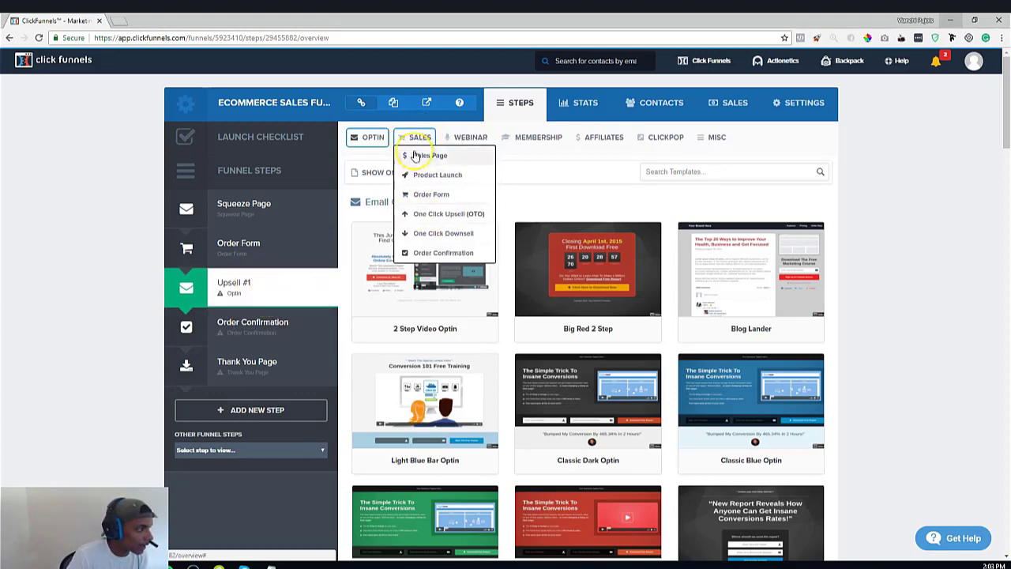
pyautogui.click(465, 214)
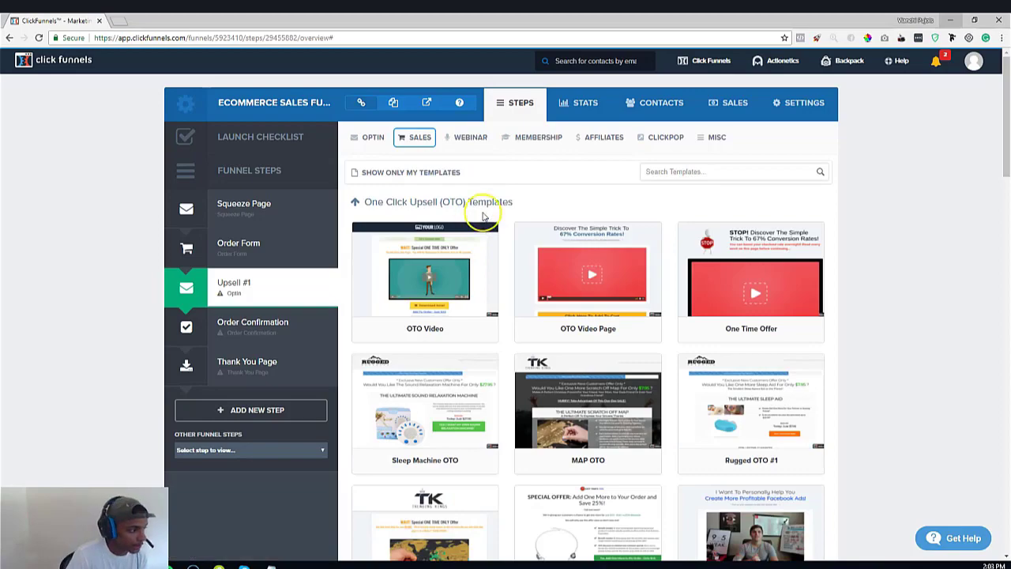
pyautogui.scroll(-6, 485, 418)
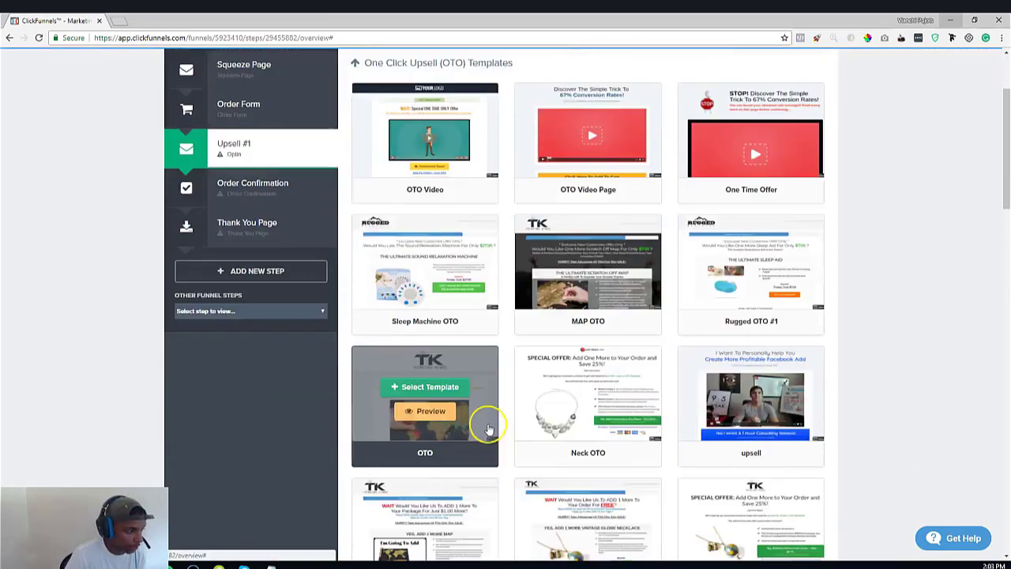
pyautogui.scroll(-5, 403, 431)
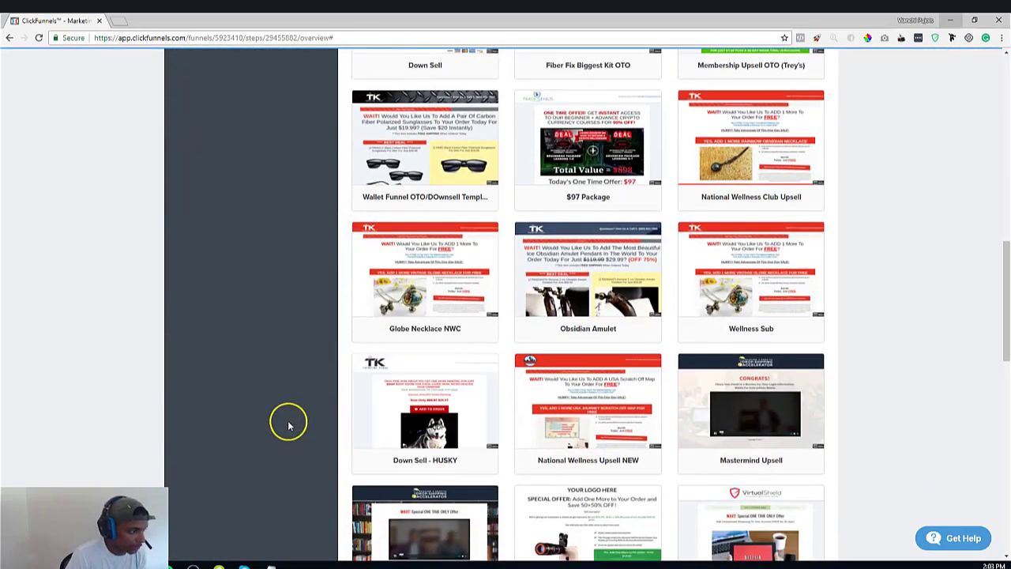
pyautogui.scroll(8, 582, 433)
pyautogui.scroll(1, 492, 501)
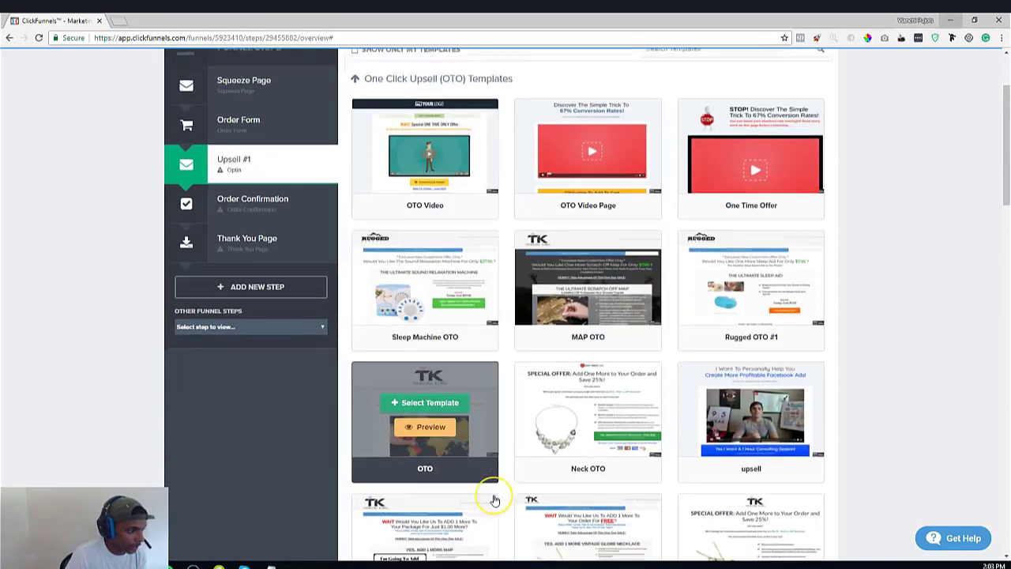
pyautogui.scroll(-10, 492, 501)
pyautogui.scroll(-4, 482, 482)
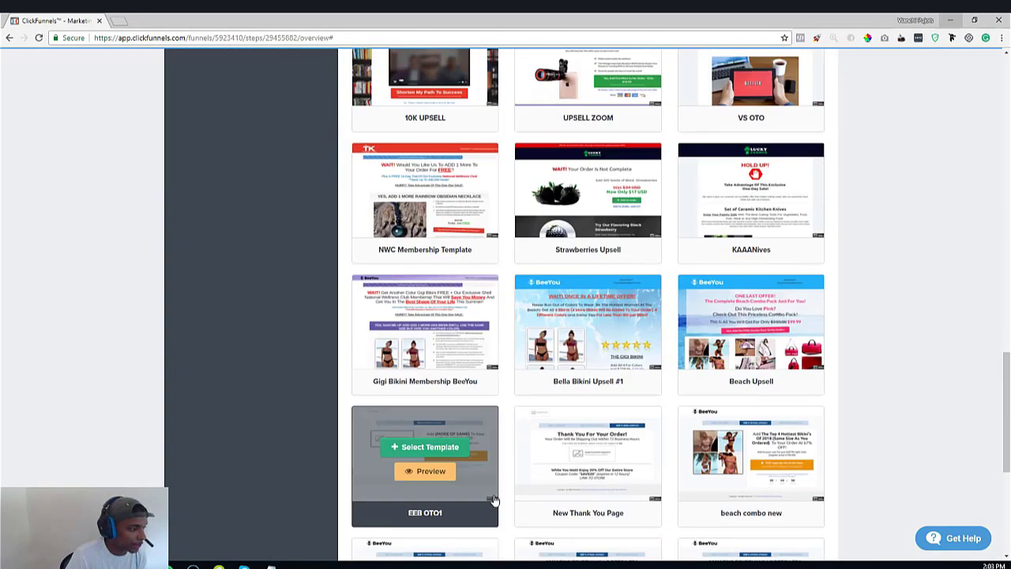
pyautogui.scroll(-3, 221, 387)
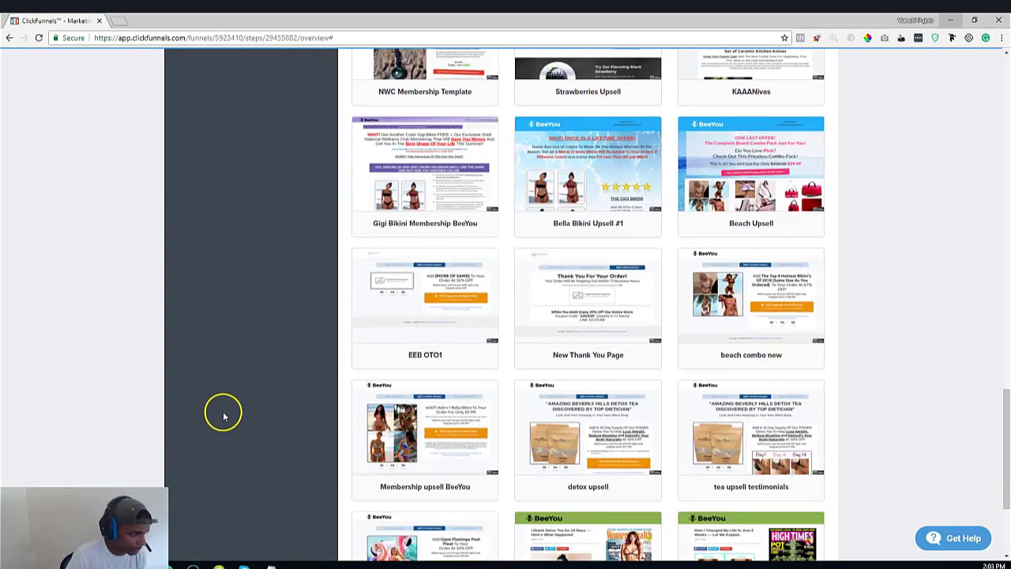
pyautogui.moveTo(464, 276)
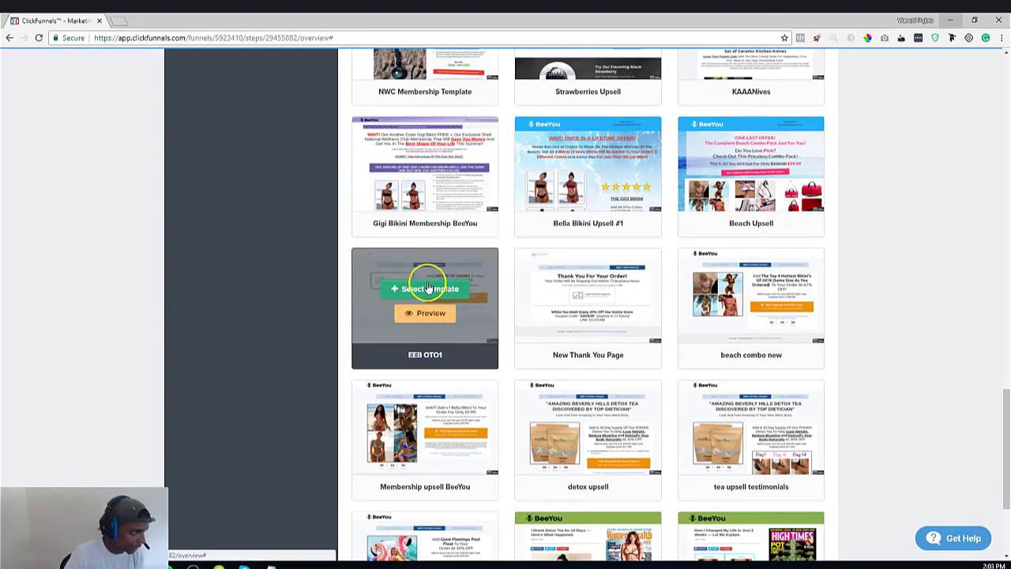
pyautogui.click(427, 285)
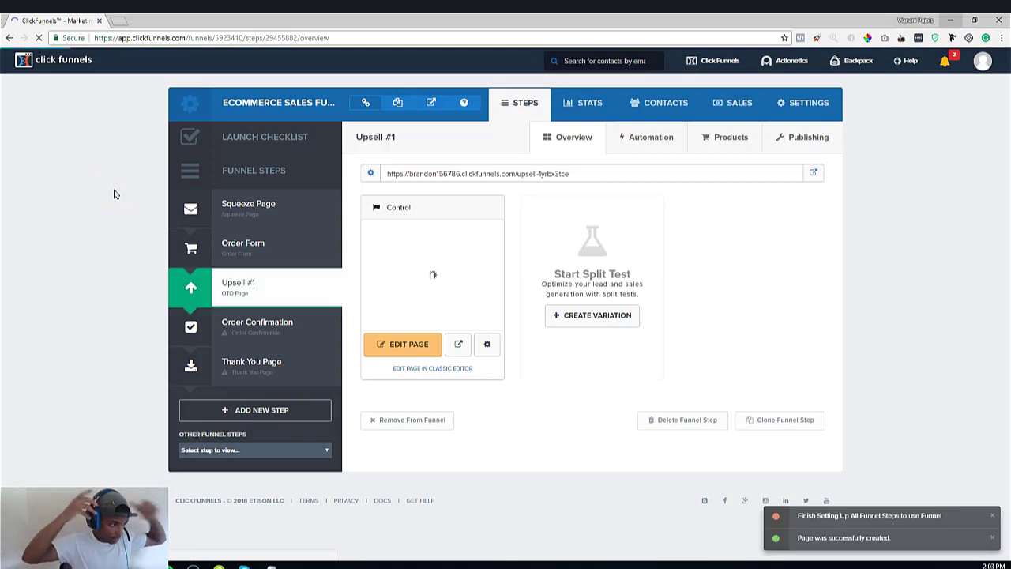
pyautogui.click(122, 219)
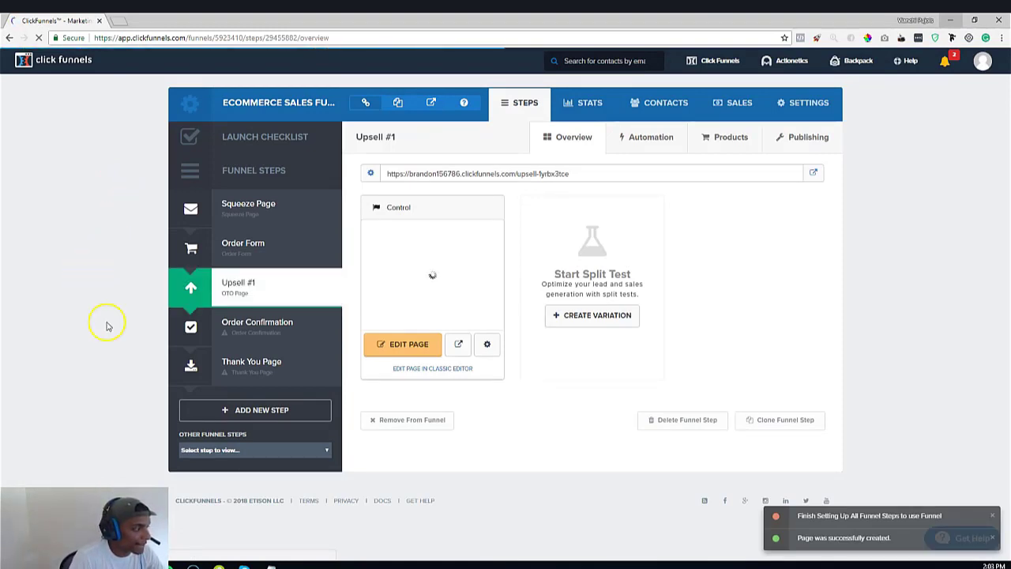
pyautogui.click(411, 344)
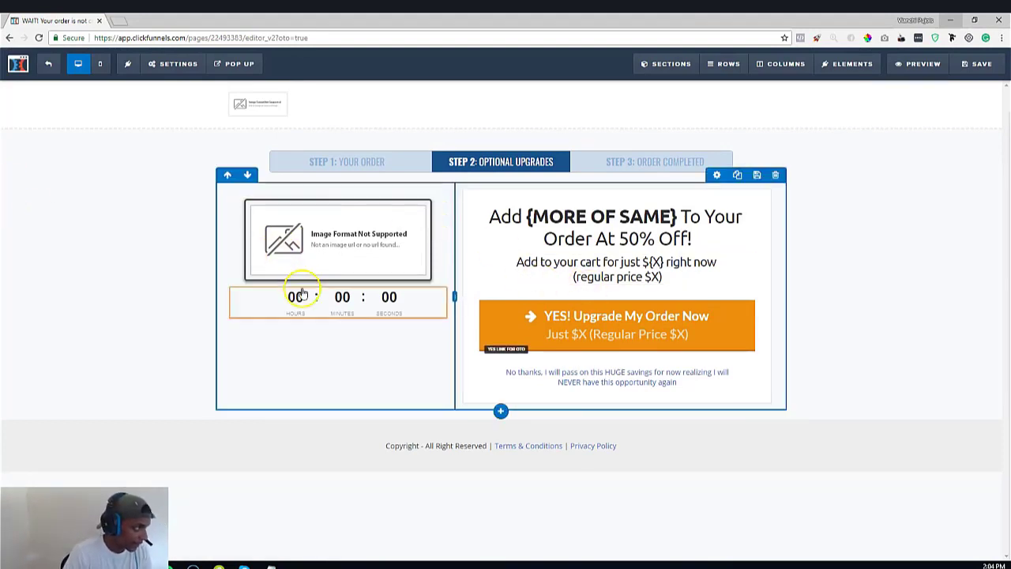
# Inspect the image settings of the header logo and the product image placeholder on the upsell page
pyautogui.click(282, 104)
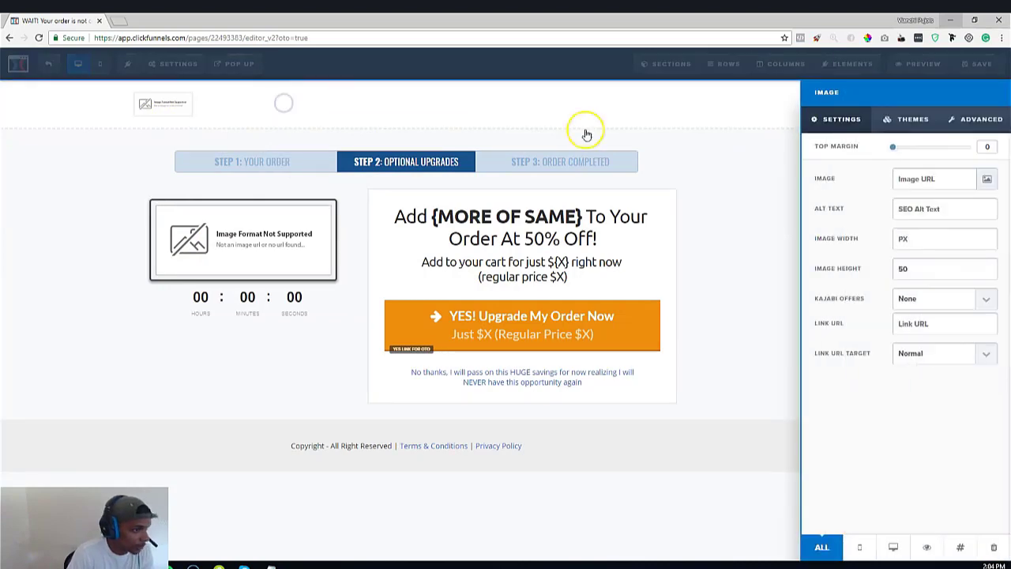
pyautogui.click(624, 110)
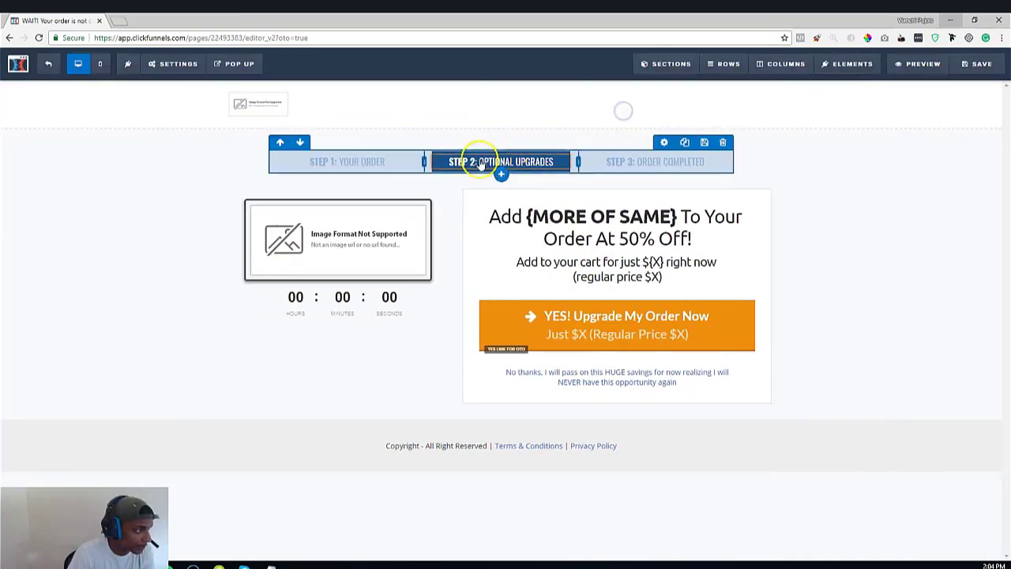
pyautogui.click(342, 233)
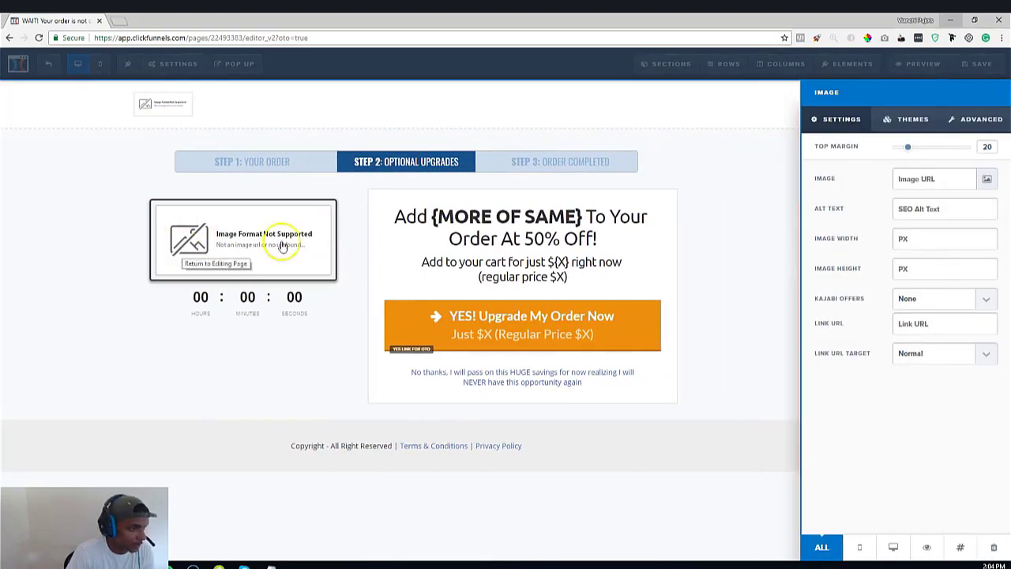
pyautogui.click(384, 197)
# Highlight the {MORE OF SAME} placeholder in the upsell headline to review the offer wording
pyautogui.click(533, 214)
pyautogui.moveTo(529, 215); pyautogui.dragTo(672, 218)
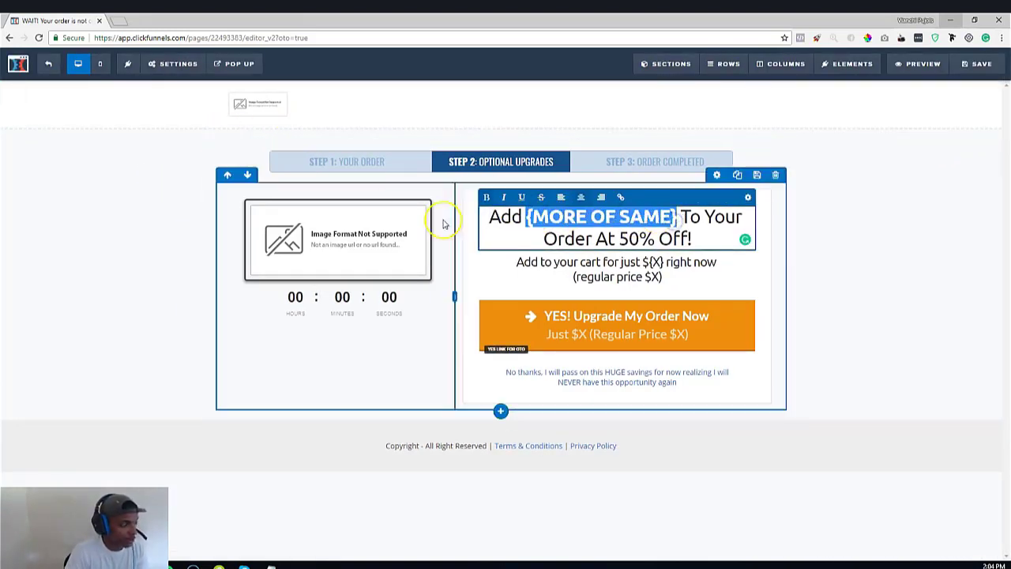
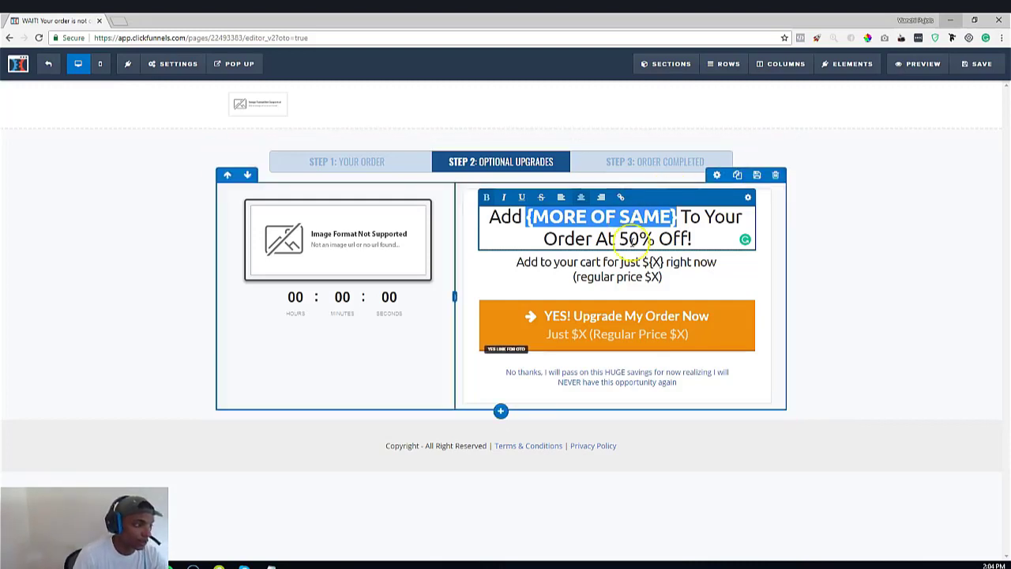
pyautogui.click(891, 198)
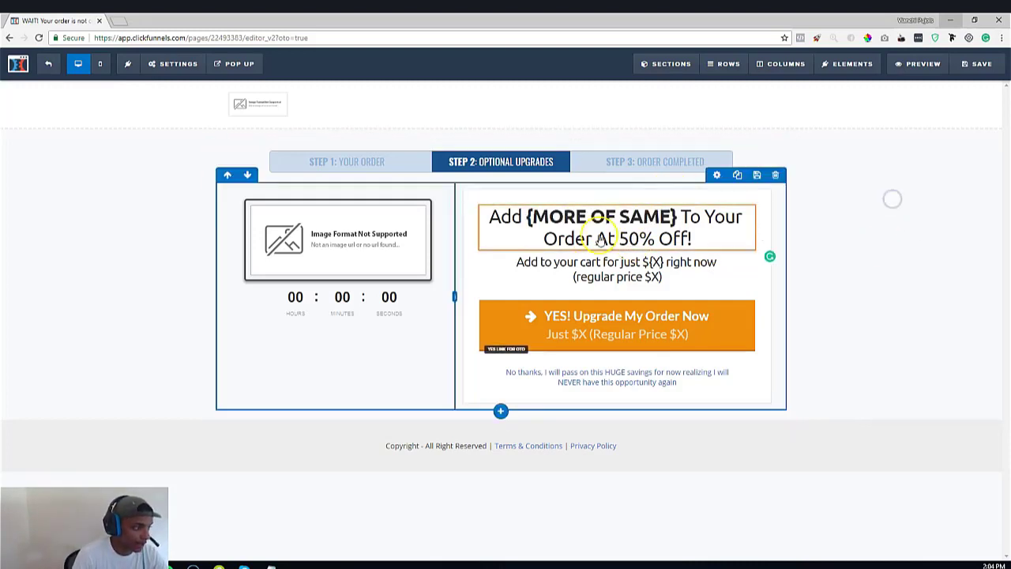
pyautogui.click(656, 219)
pyautogui.click(894, 174)
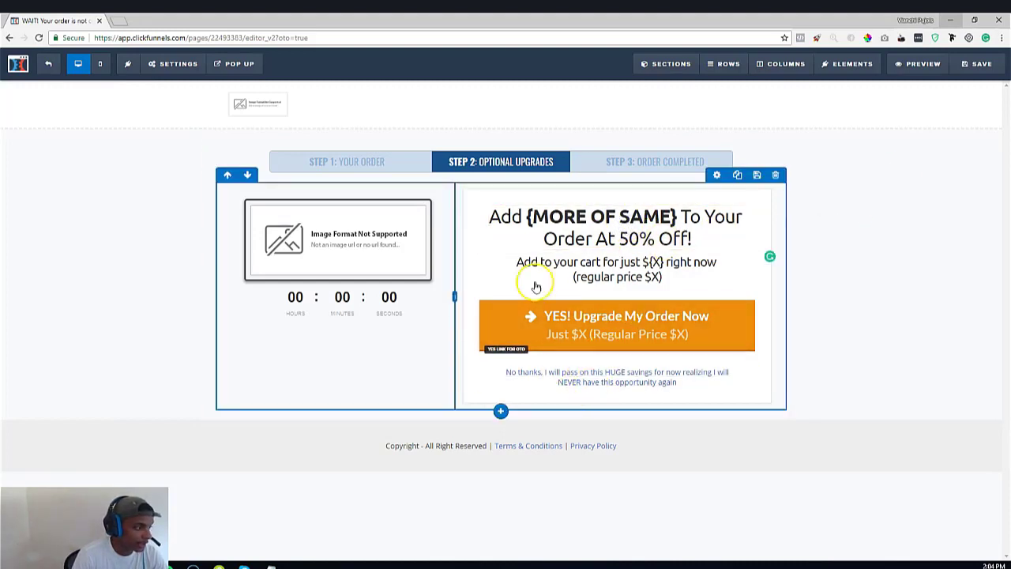
pyautogui.click(529, 219)
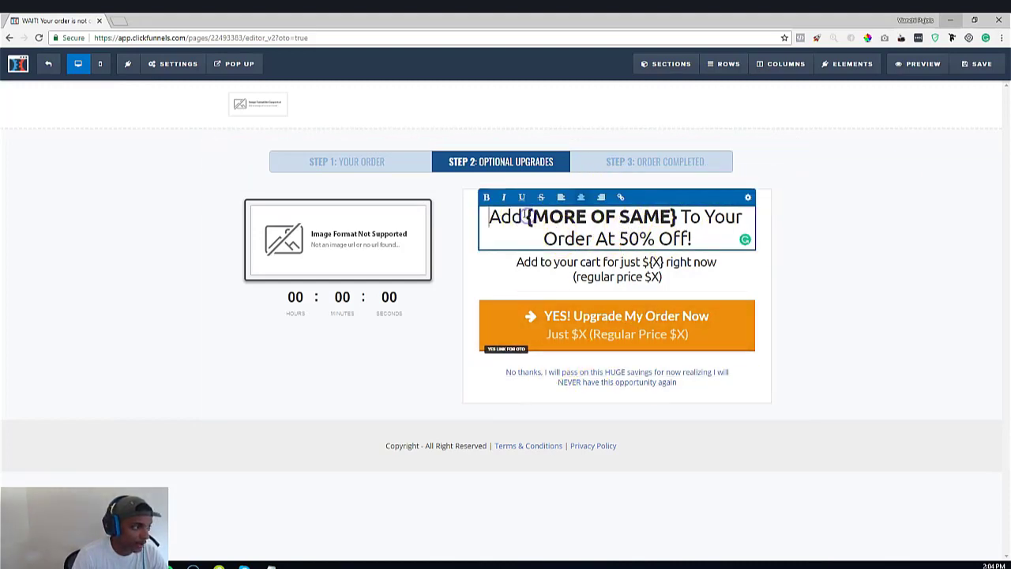
pyautogui.moveTo(528, 219); pyautogui.dragTo(815, 198)
pyautogui.click(814, 198)
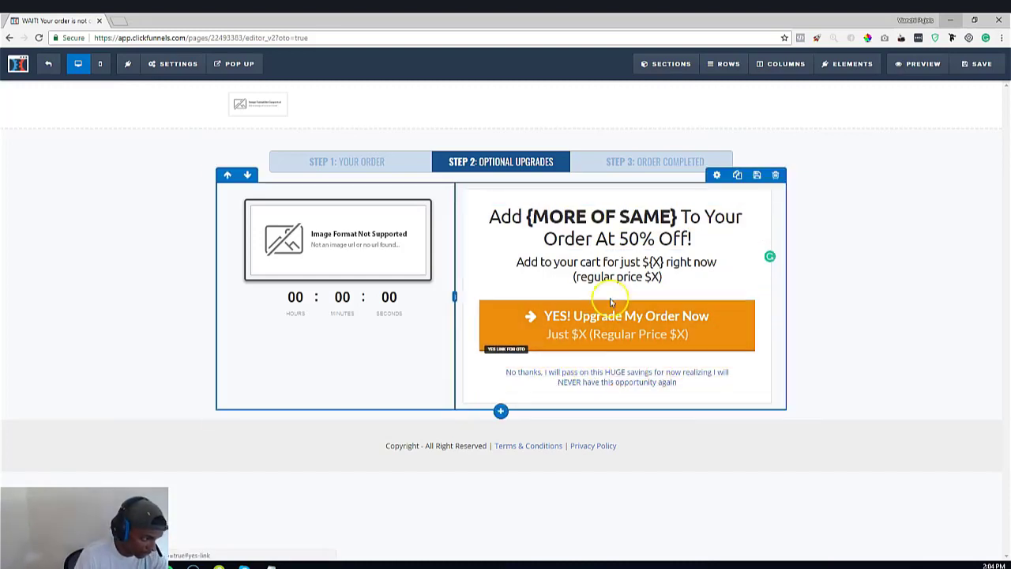
# Cut the "No thanks" link text below the orange upgrade button and delete its emptied element
pyautogui.click(707, 379)
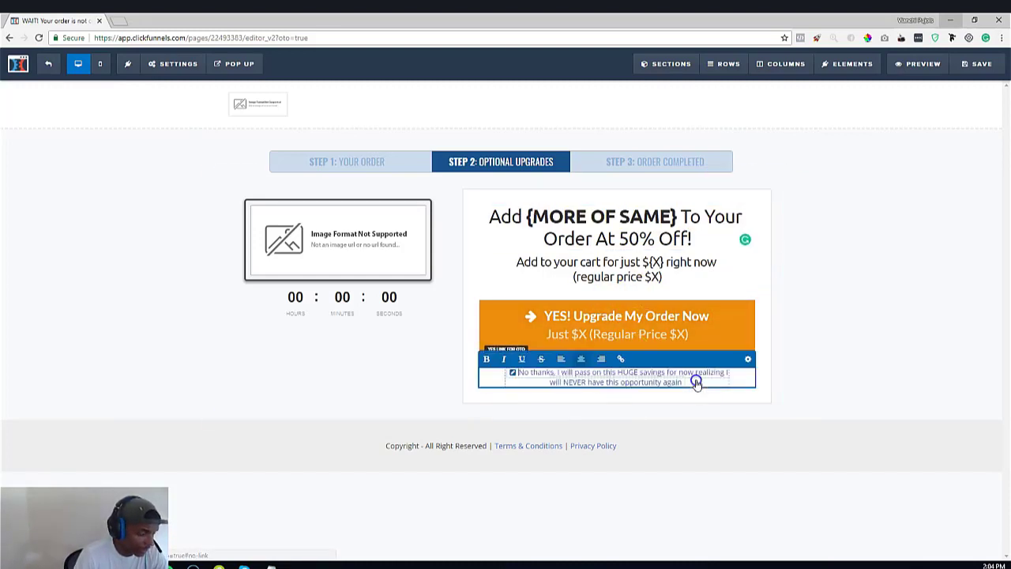
pyautogui.click(900, 315)
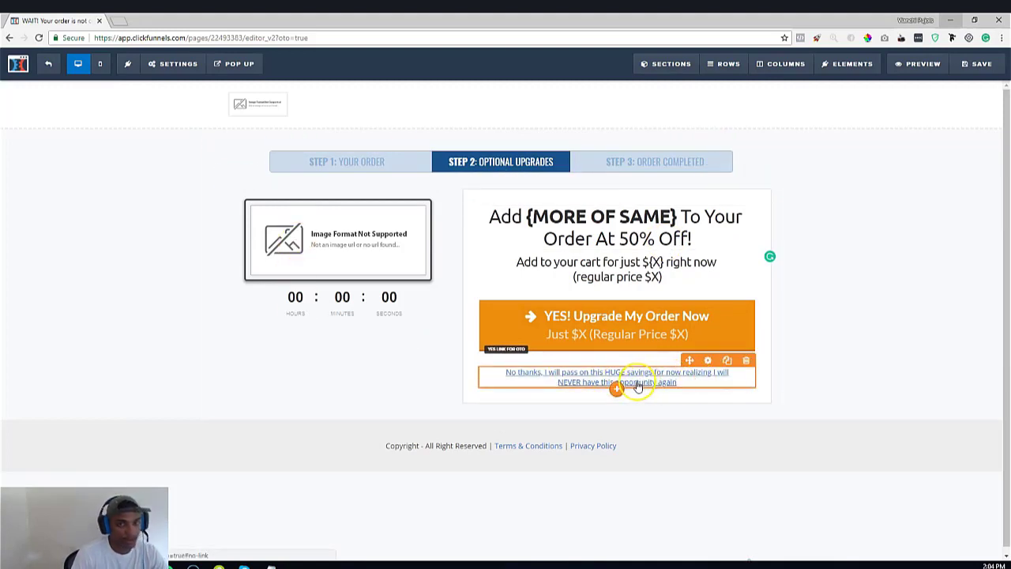
pyautogui.click(698, 383)
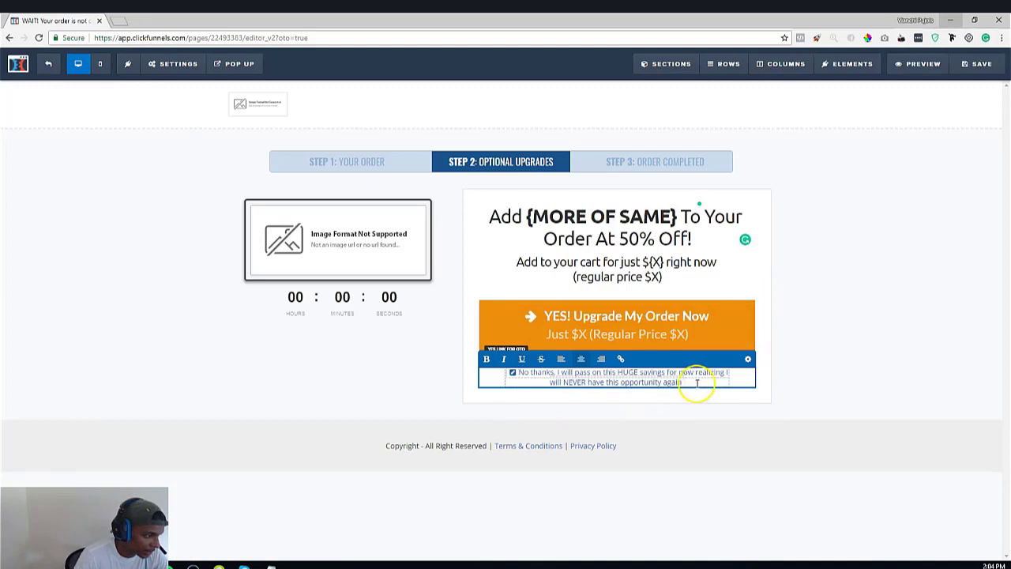
pyautogui.moveTo(697, 382); pyautogui.dragTo(615, 374)
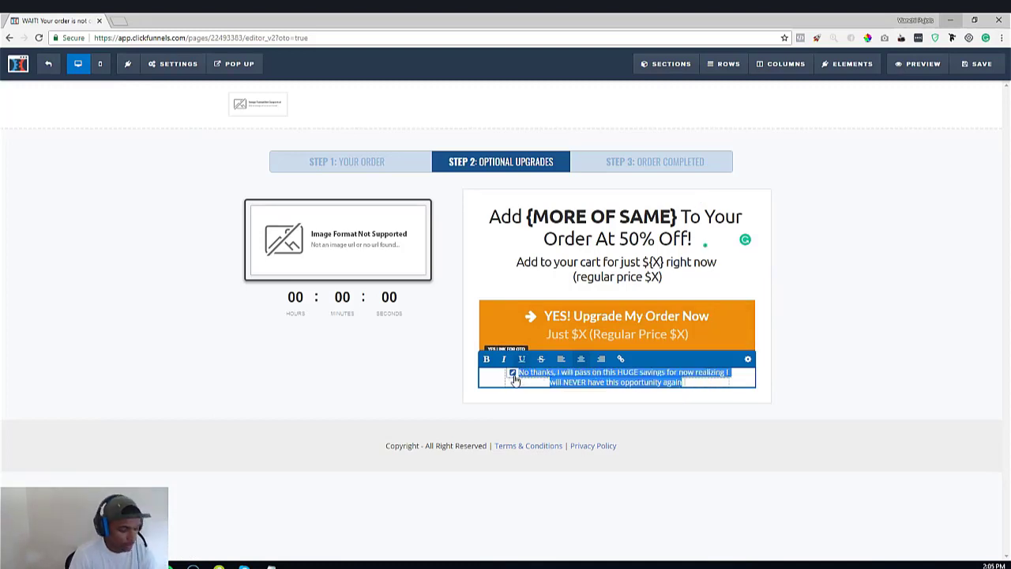
pyautogui.press('BackSpace')
pyautogui.click(892, 289)
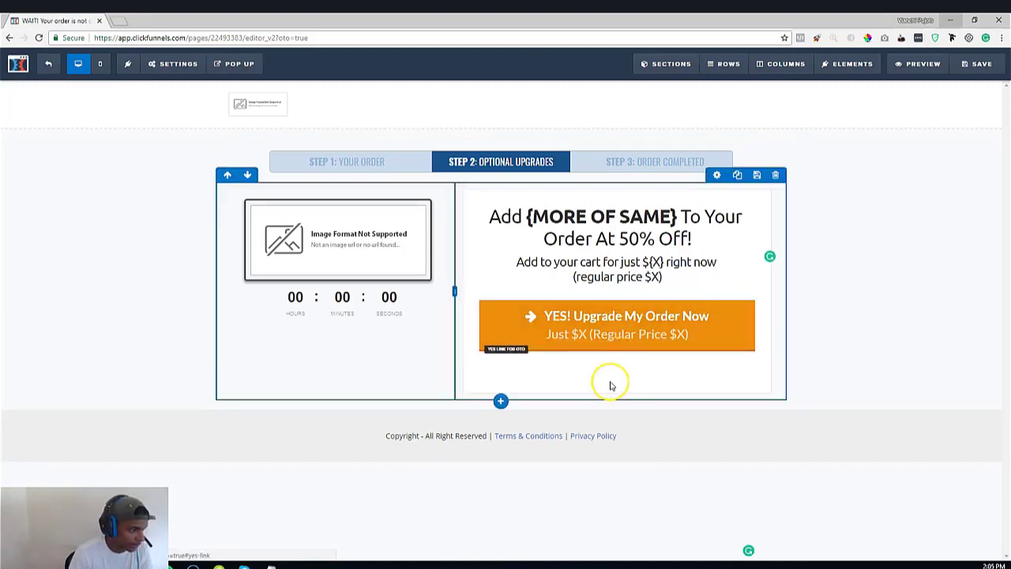
pyautogui.click(748, 361)
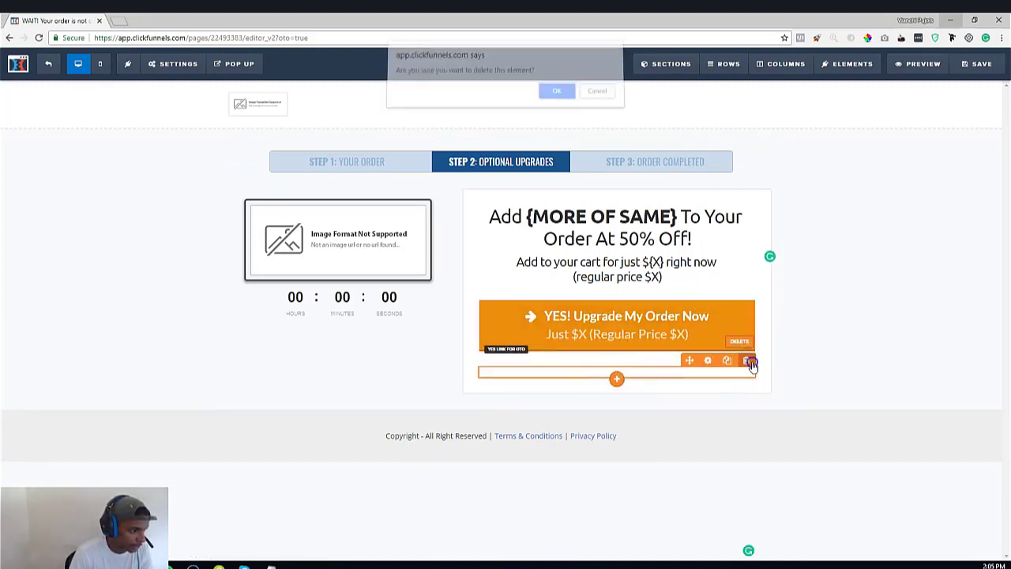
pyautogui.click(556, 92)
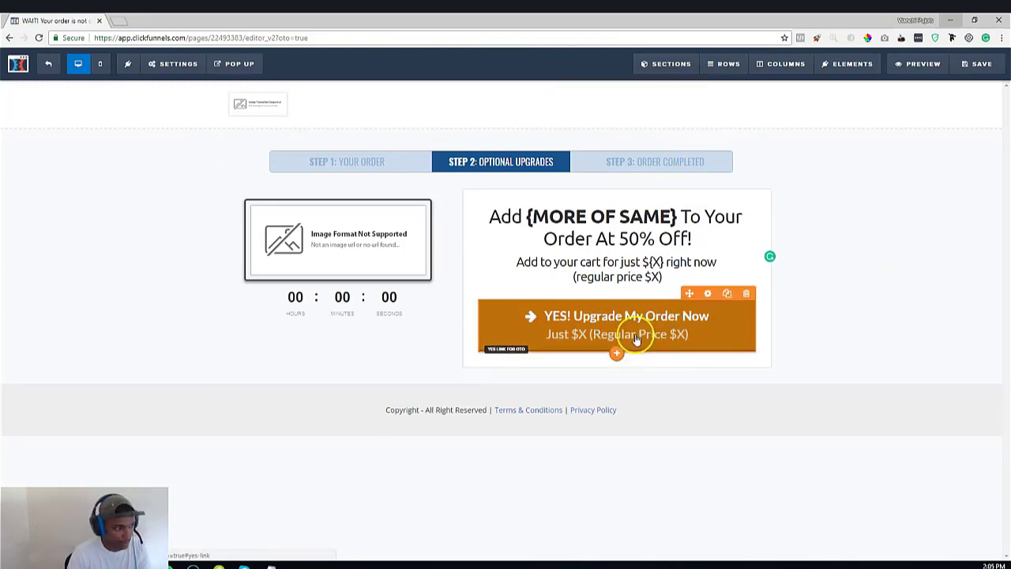
# Add a Sub-Headline below the upgrade button reading "No thanks, I will pass on this HUGE savings for now realizing I will NEVER have this opportunity again"
pyautogui.click(617, 371)
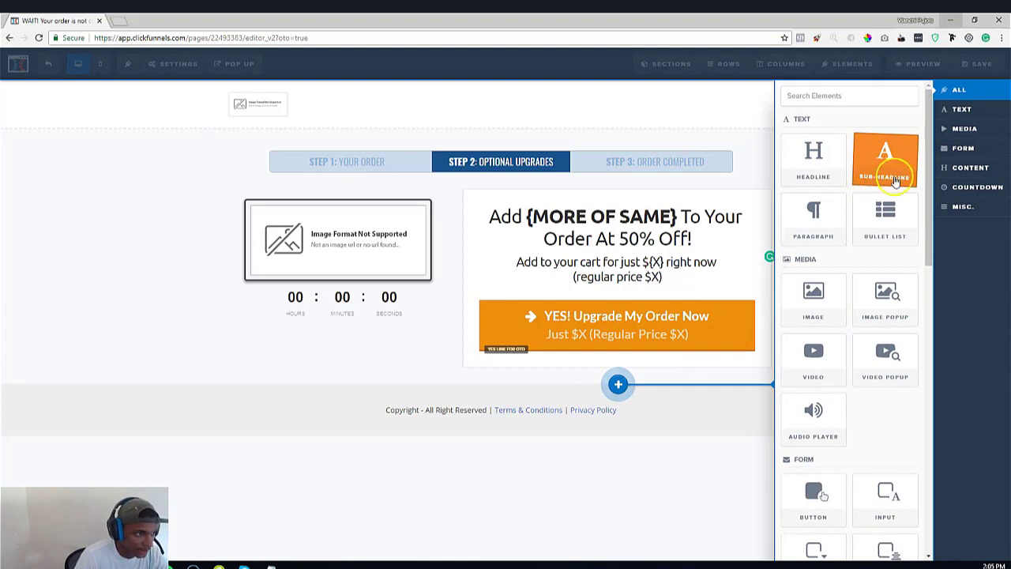
pyautogui.click(892, 170)
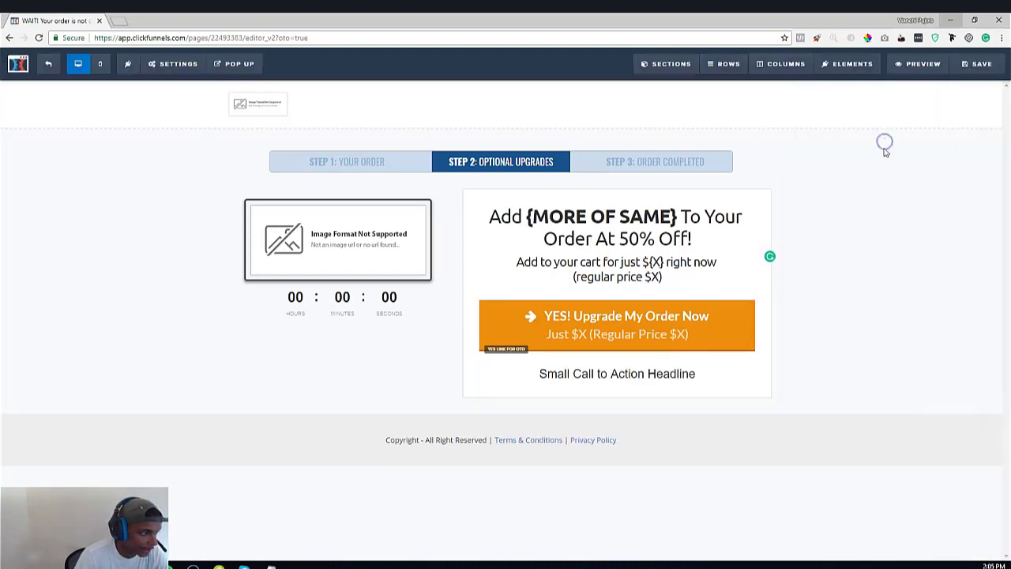
pyautogui.click(670, 376)
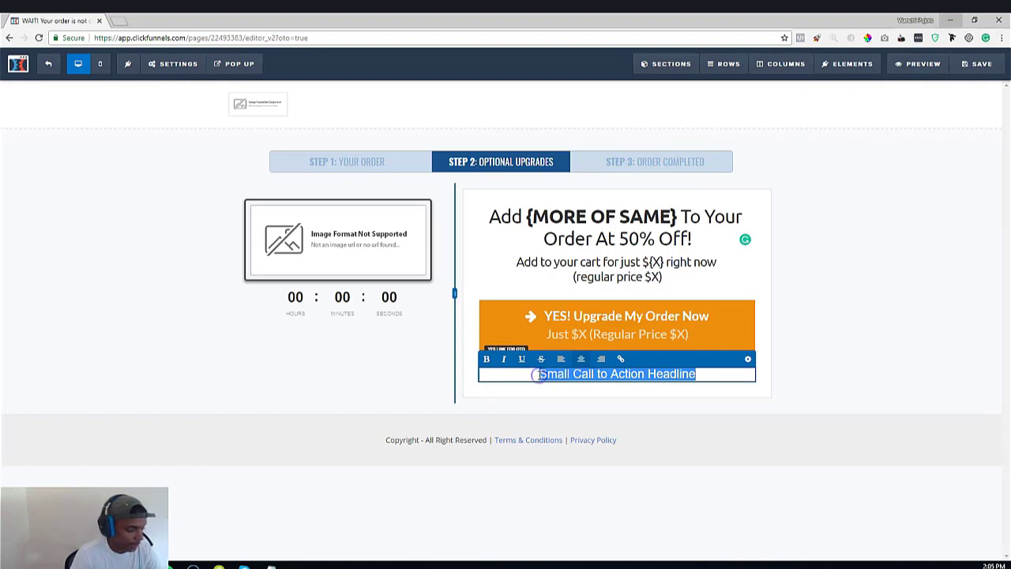
pyautogui.write('No thanks, I will pass on this HUGE savings for now realizing I will NEVER have this opportunity again')
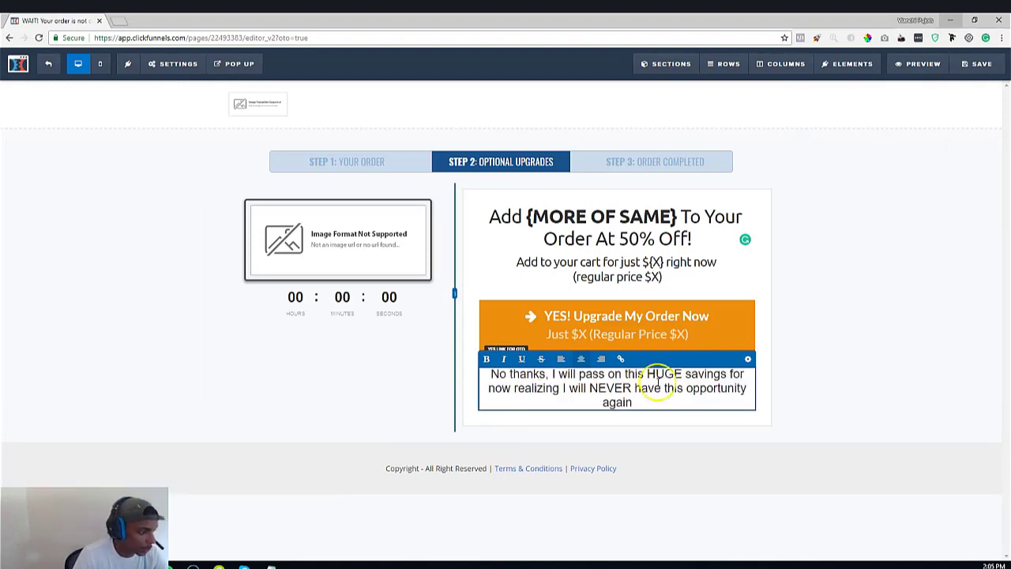
# Set the font size of the new "No thanks" sub-headline to 16
pyautogui.tripleClick(619, 402)
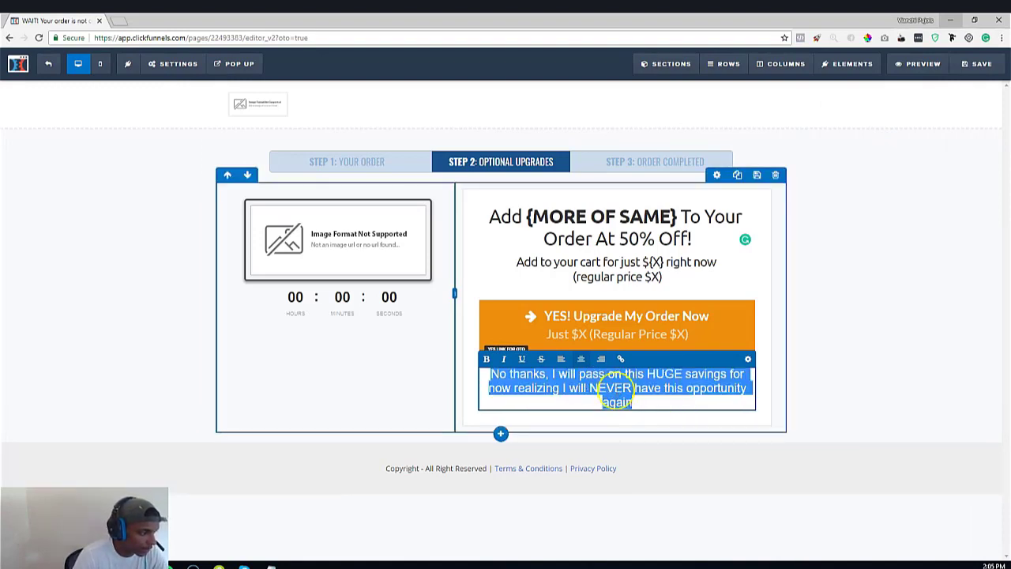
pyautogui.click(747, 361)
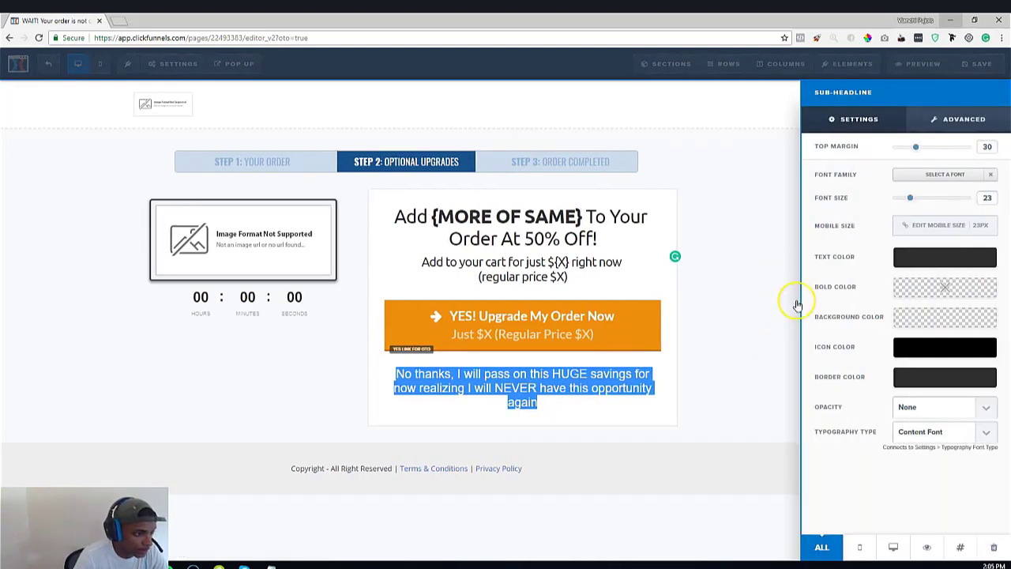
pyautogui.moveTo(912, 199); pyautogui.dragTo(902, 203)
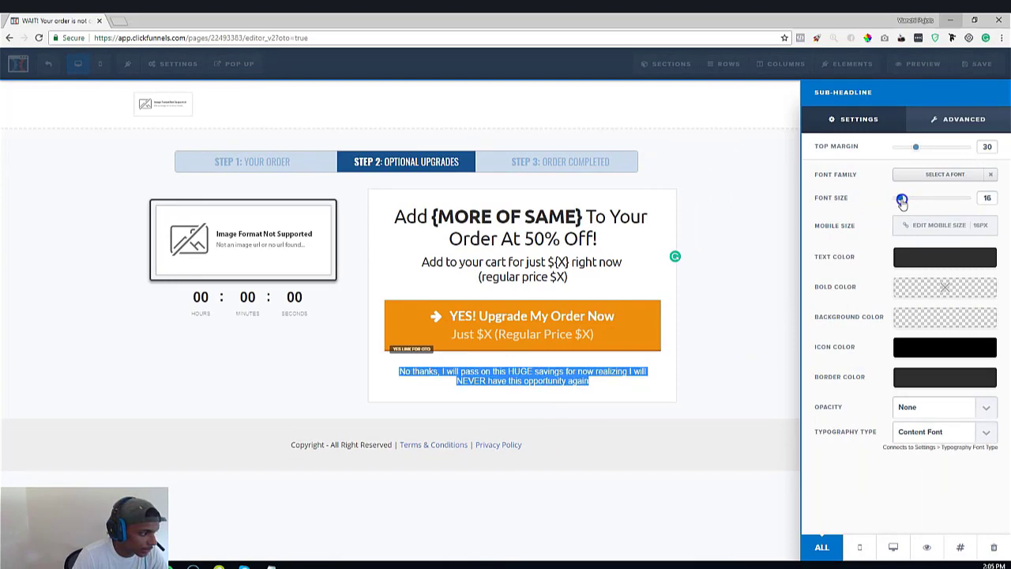
pyautogui.click(616, 375)
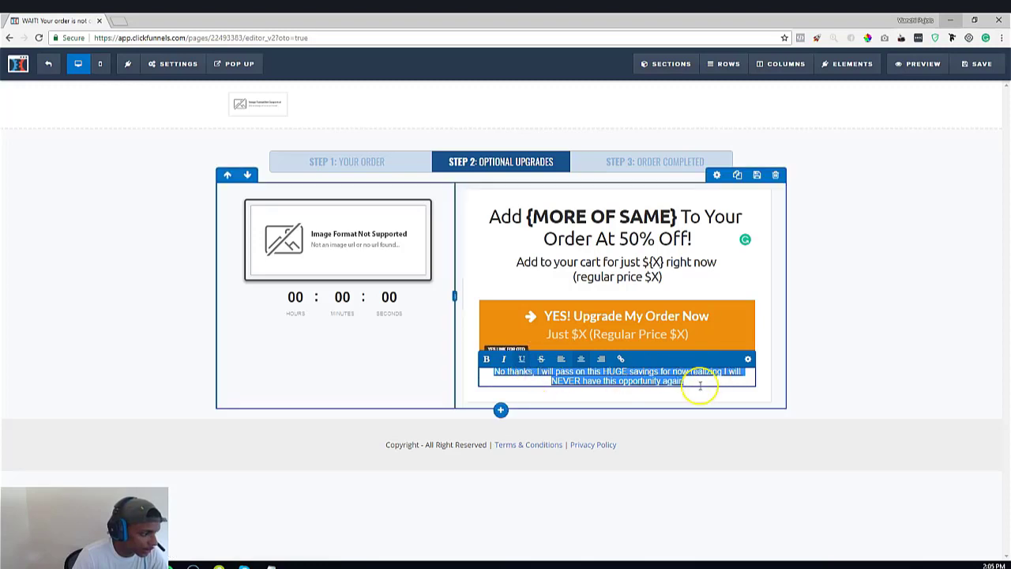
# Link the whole "No thanks" sub-headline text to #no-link
pyautogui.click(705, 381)
pyautogui.moveTo(671, 380); pyautogui.dragTo(535, 361)
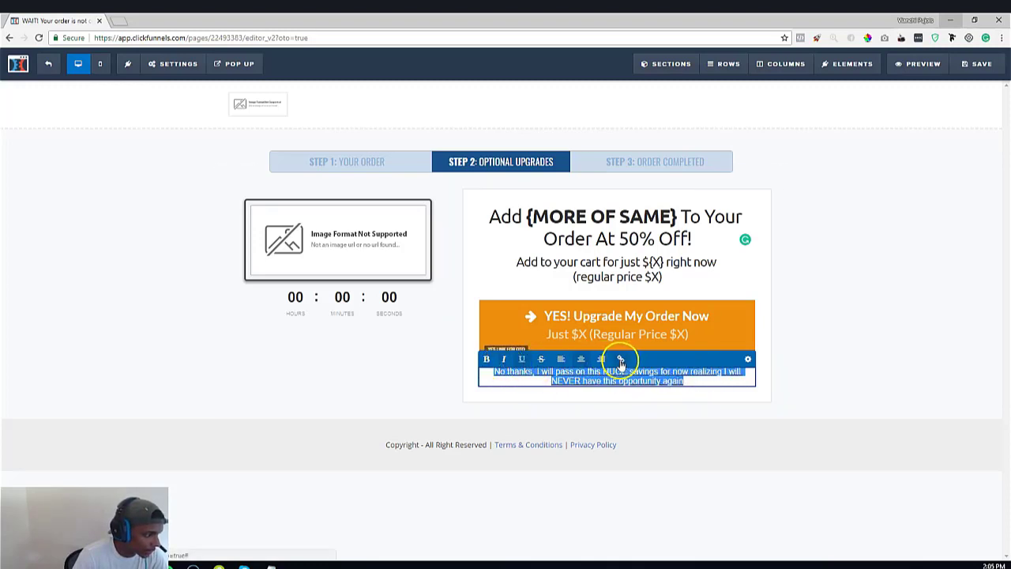
pyautogui.click(621, 359)
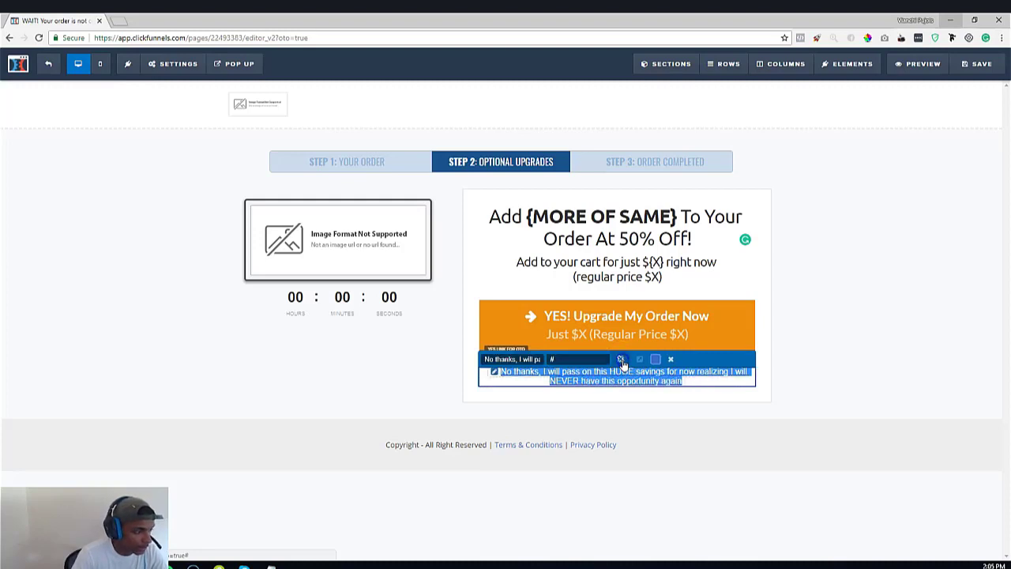
pyautogui.click(568, 358)
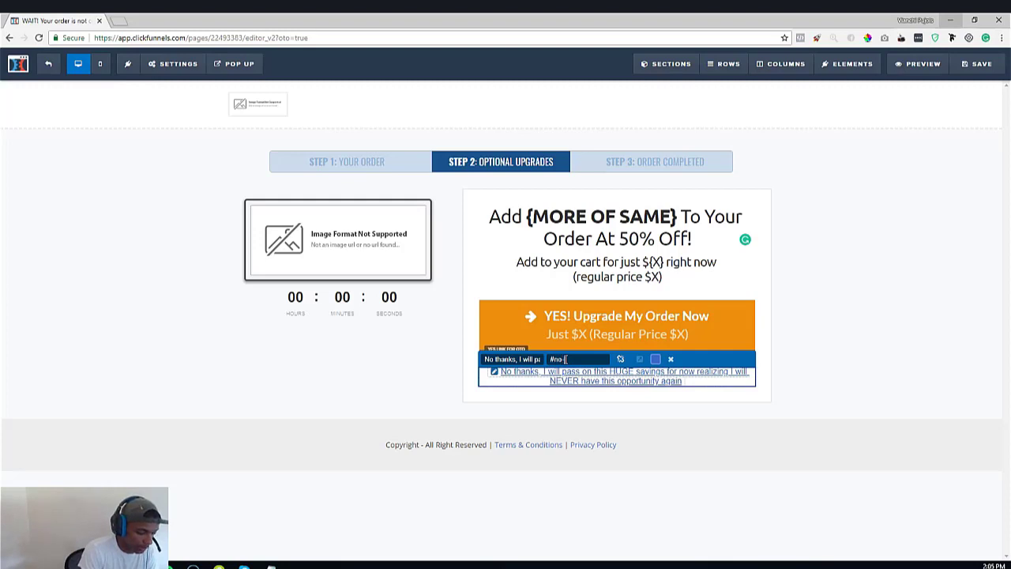
pyautogui.write('no-link')
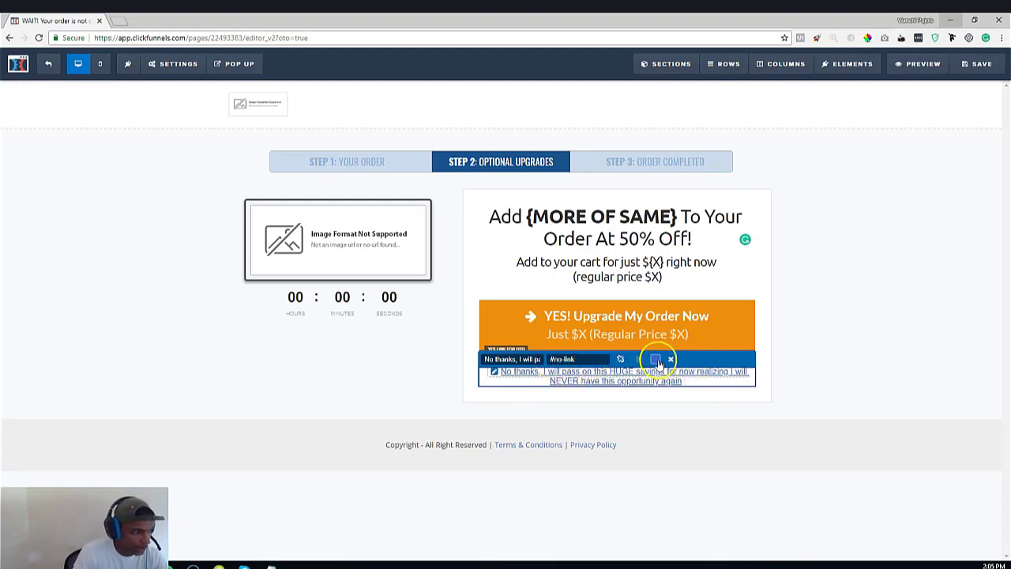
# Color the "No thanks" link red and save the upsell page
pyautogui.click(655, 359)
pyautogui.click(661, 304)
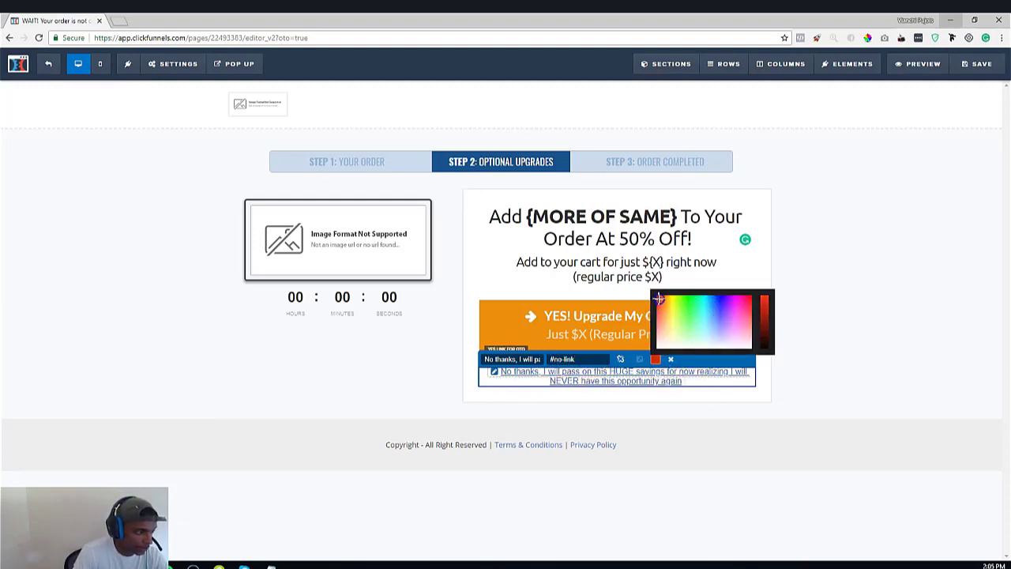
pyautogui.click(864, 273)
pyautogui.click(981, 63)
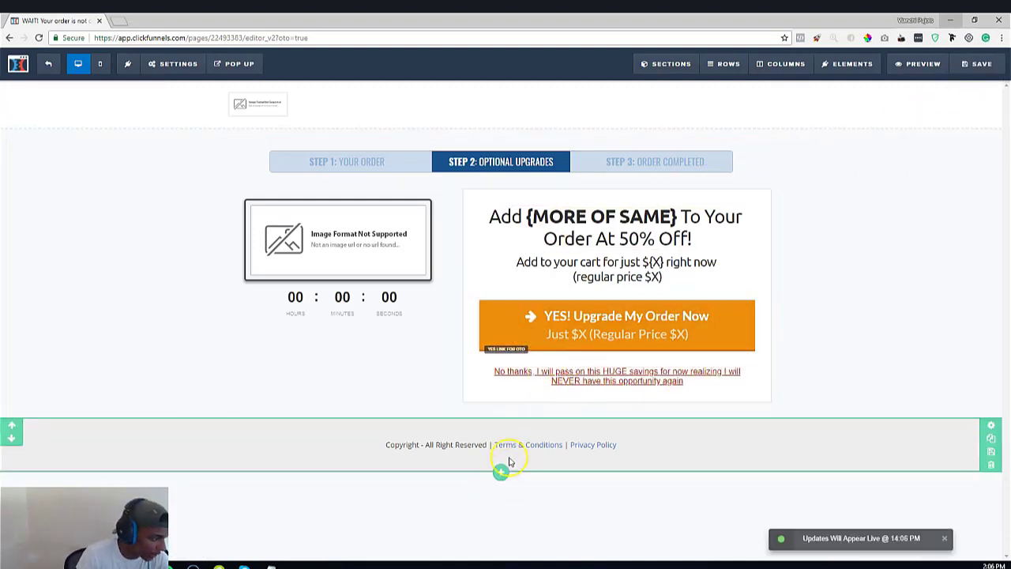
# Check the link settings of Terms & Conditions in the footer and save the page again
pyautogui.click(343, 447)
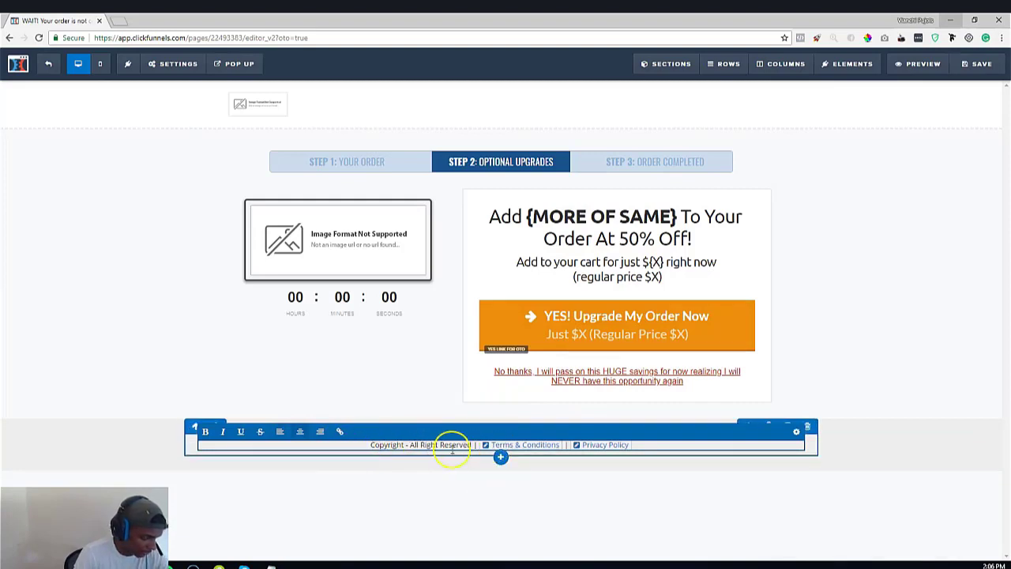
pyautogui.click(495, 447)
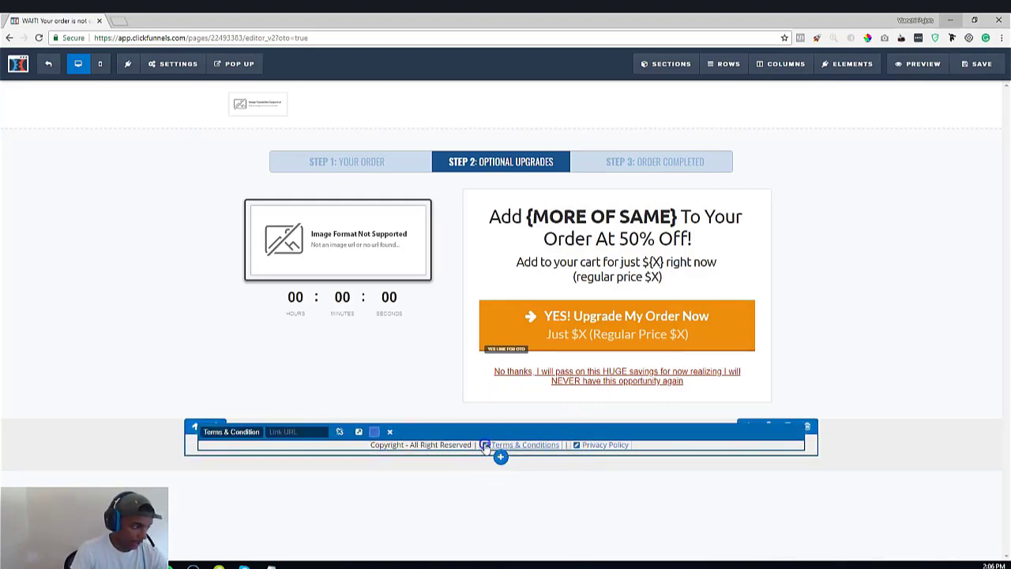
pyautogui.click(853, 221)
pyautogui.click(981, 64)
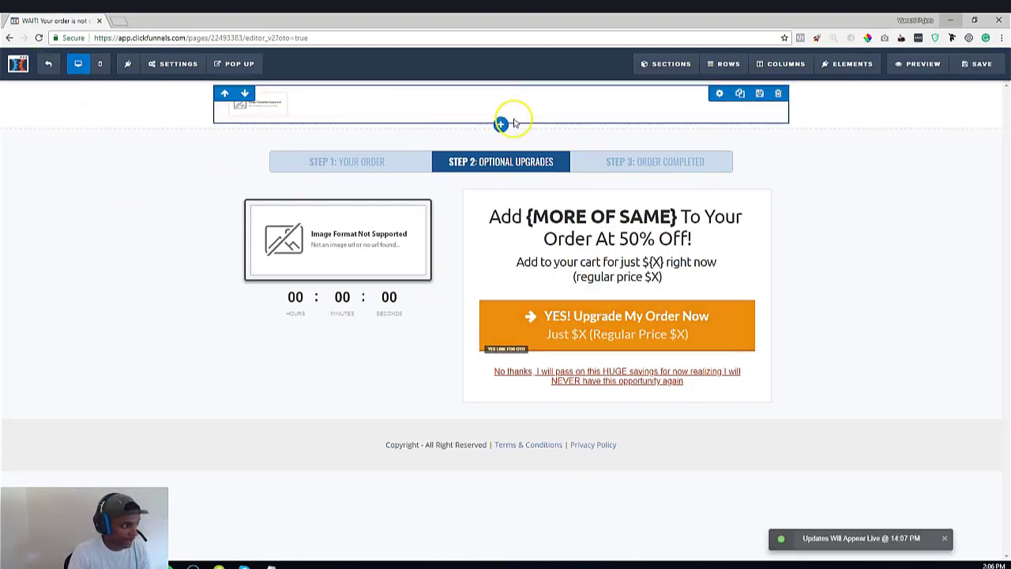
# Return to the funnel steps and look over the publishing settings of Upsell #1, ending on its overview
pyautogui.click(48, 64)
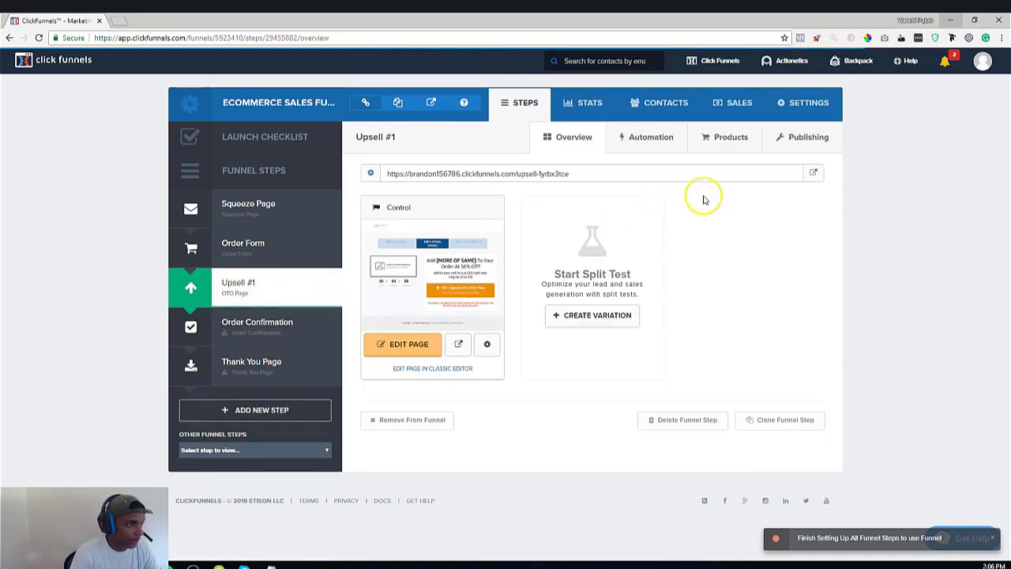
pyautogui.click(804, 136)
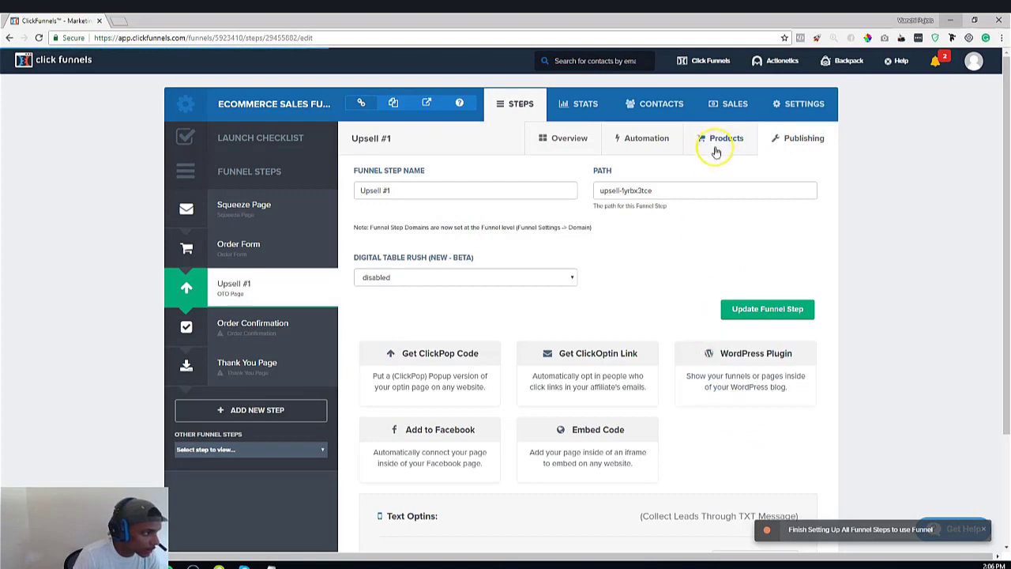
pyautogui.scroll(-2, 450, 430)
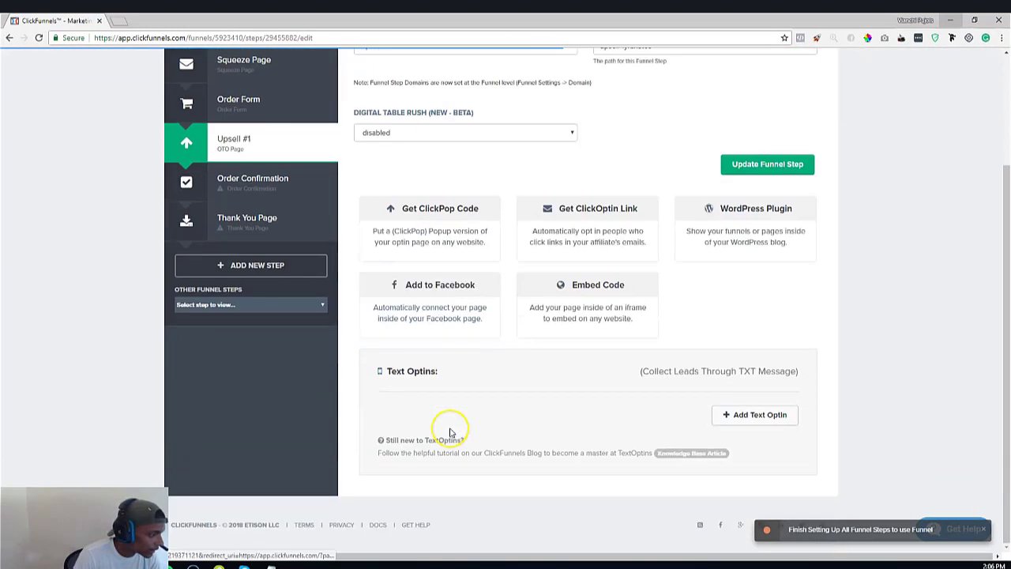
pyautogui.scroll(2, 455, 430)
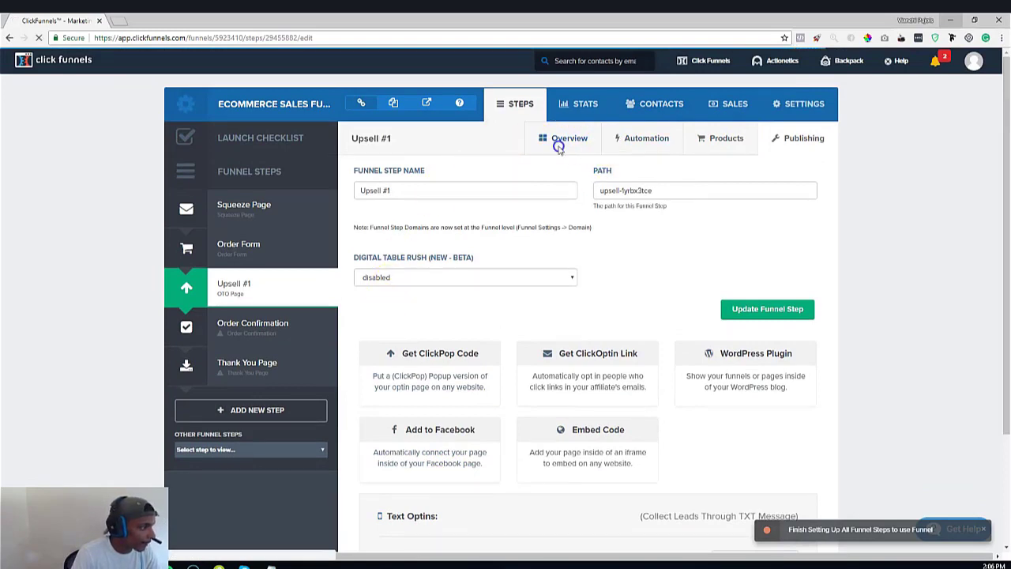
pyautogui.click(554, 139)
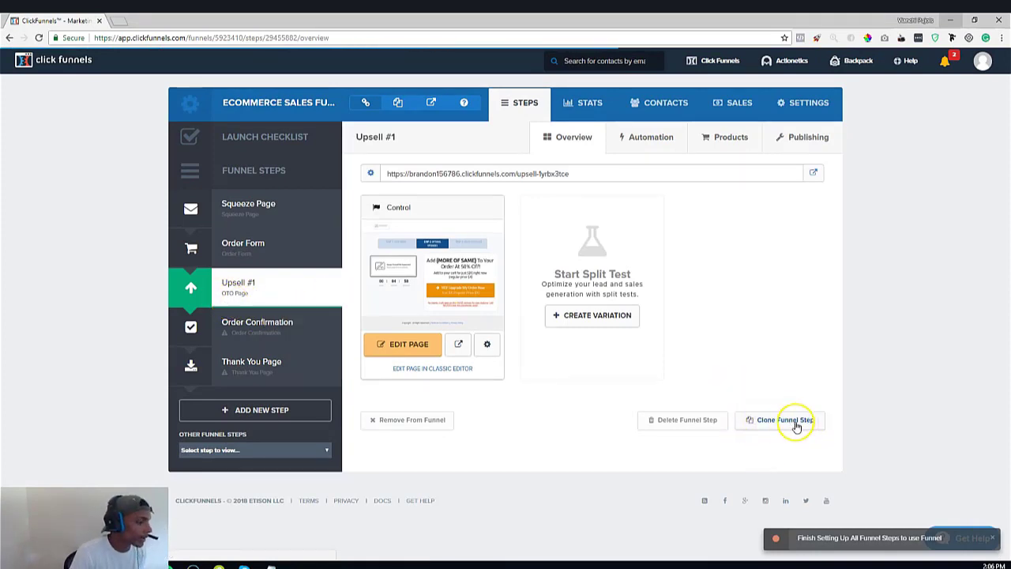
# Clone the Upsell #1 funnel step, add the clone to the funnel and place it directly after the original
pyautogui.click(792, 425)
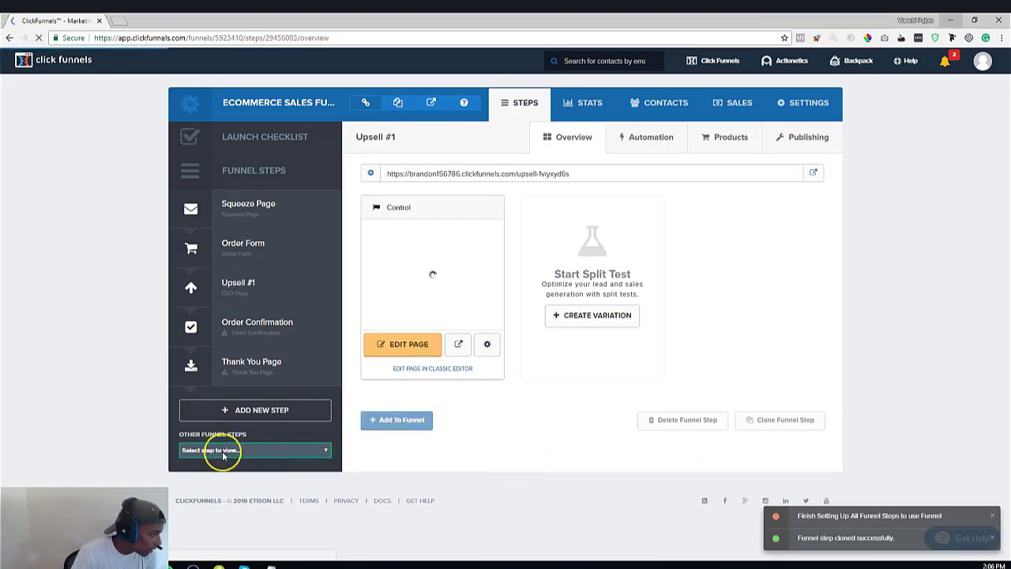
pyautogui.click(368, 420)
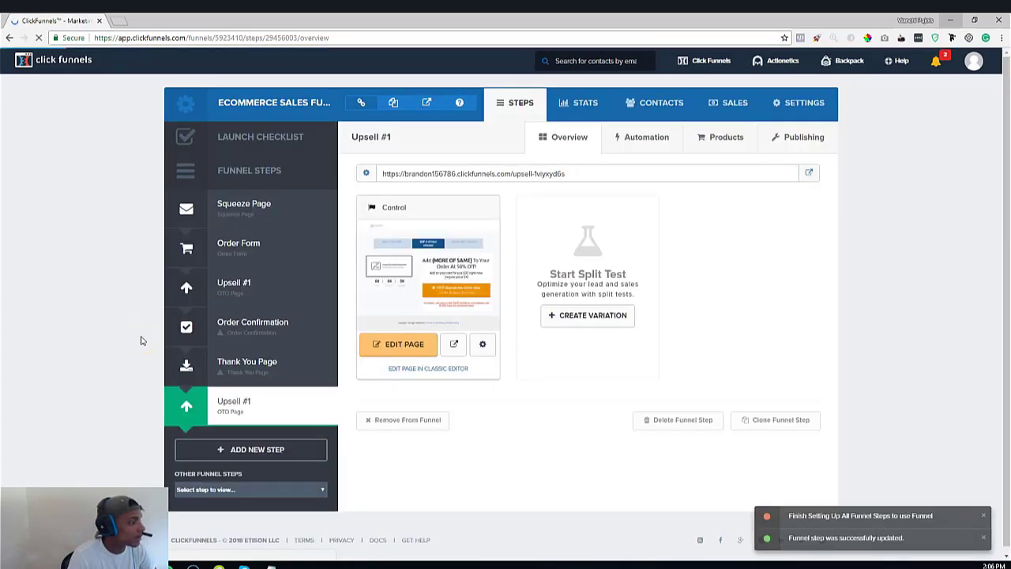
pyautogui.moveTo(218, 411); pyautogui.dragTo(245, 322)
# Rename the cloned funnel step as Upsell #2 and update it
pyautogui.click(793, 138)
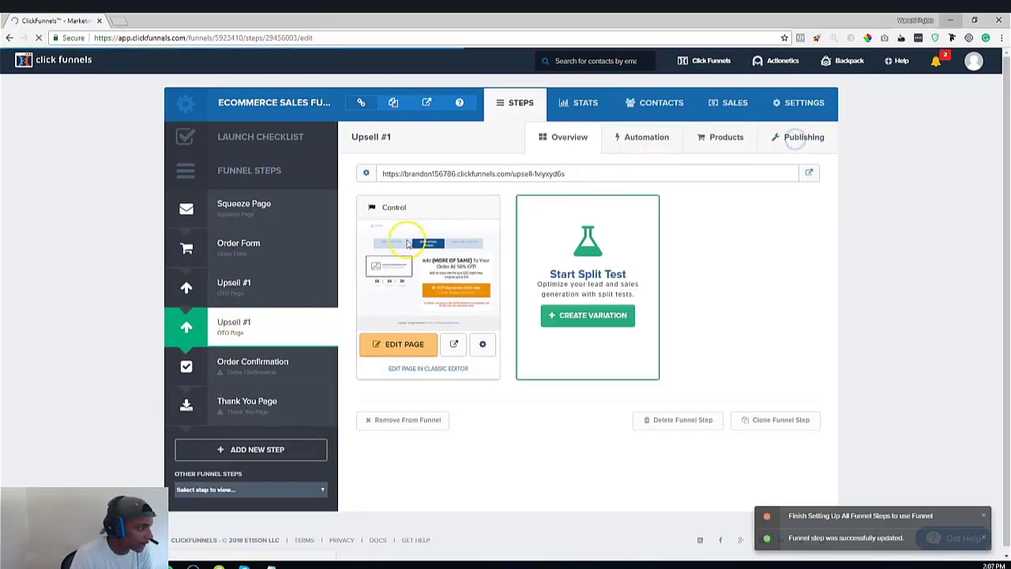
pyautogui.click(425, 193)
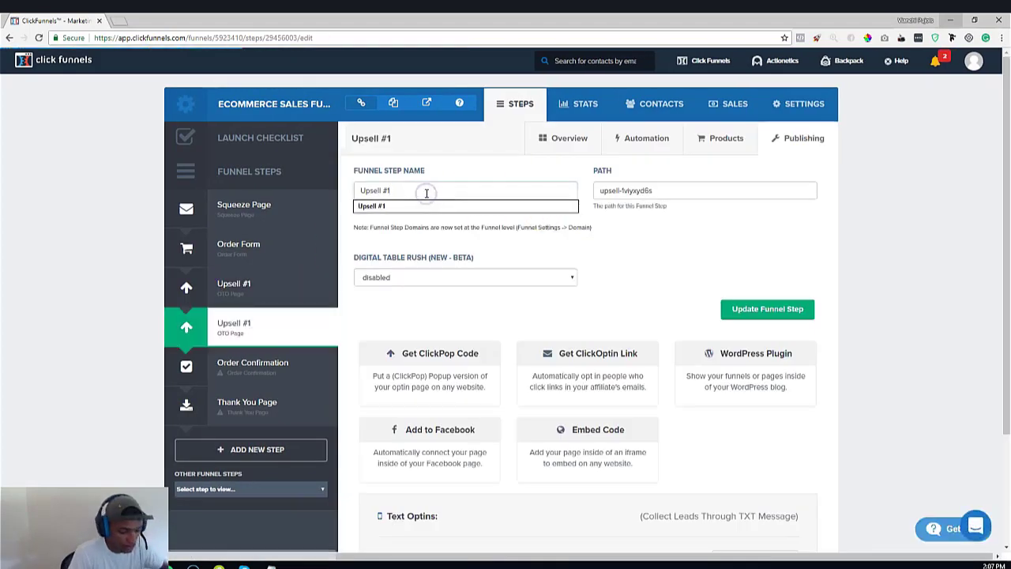
pyautogui.press('BackSpace')
pyautogui.write('2')
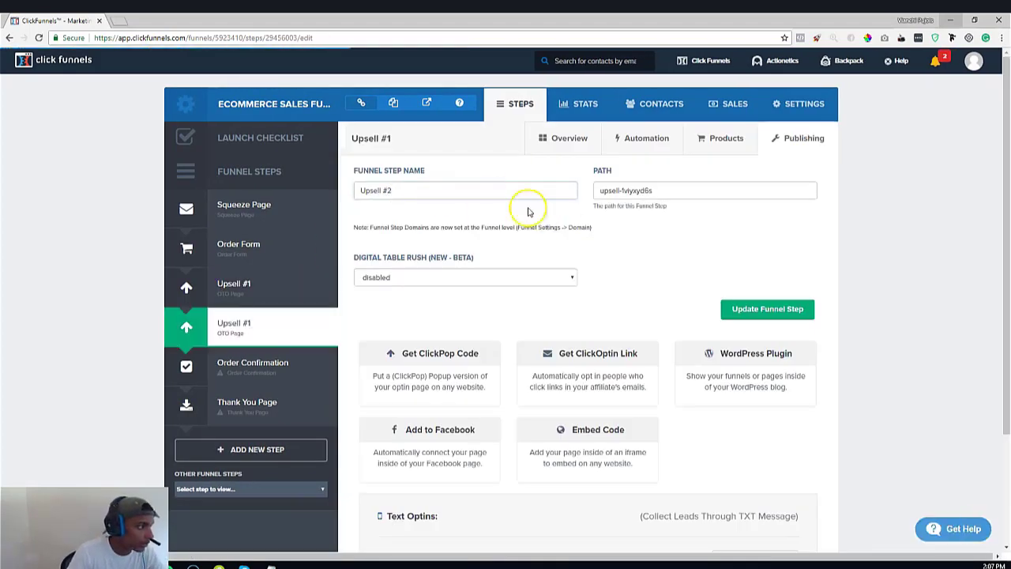
pyautogui.click(760, 308)
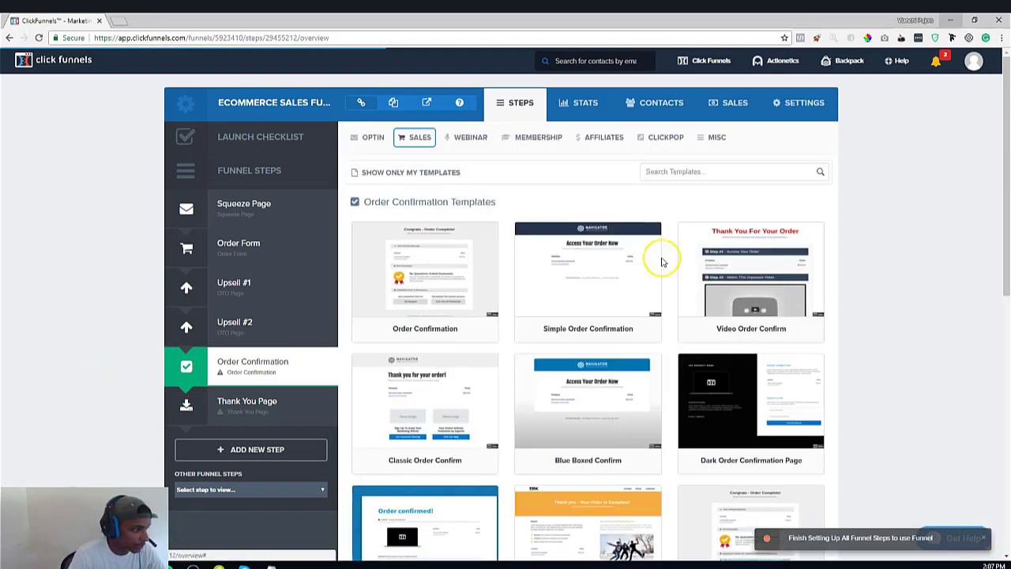
# Apply the Simple Order Confirmation template to the Order Confirmation step and delete the Thank You Page step from the funnel
pyautogui.moveTo(592, 284)
pyautogui.click(593, 263)
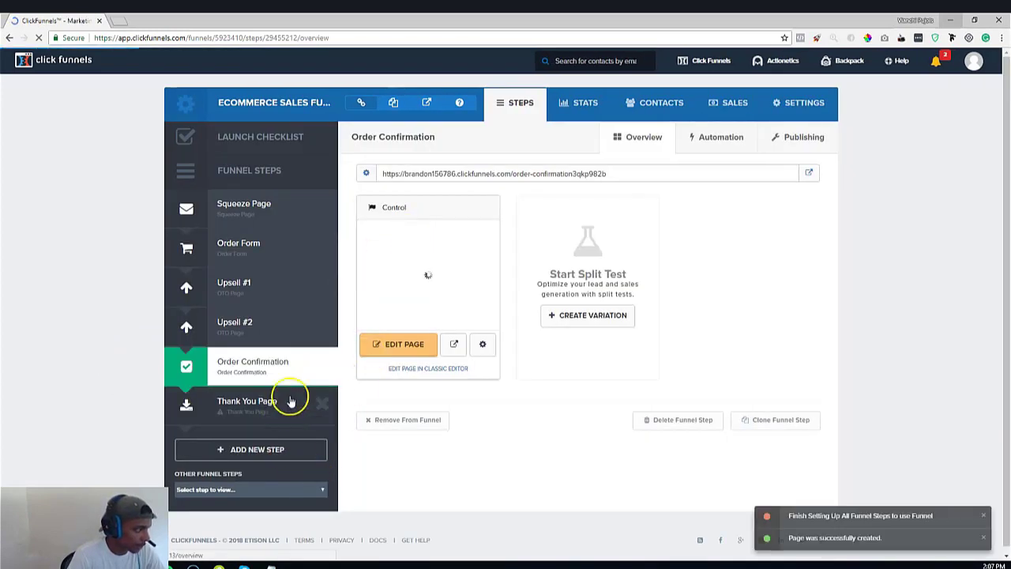
pyautogui.click(322, 402)
pyautogui.click(556, 108)
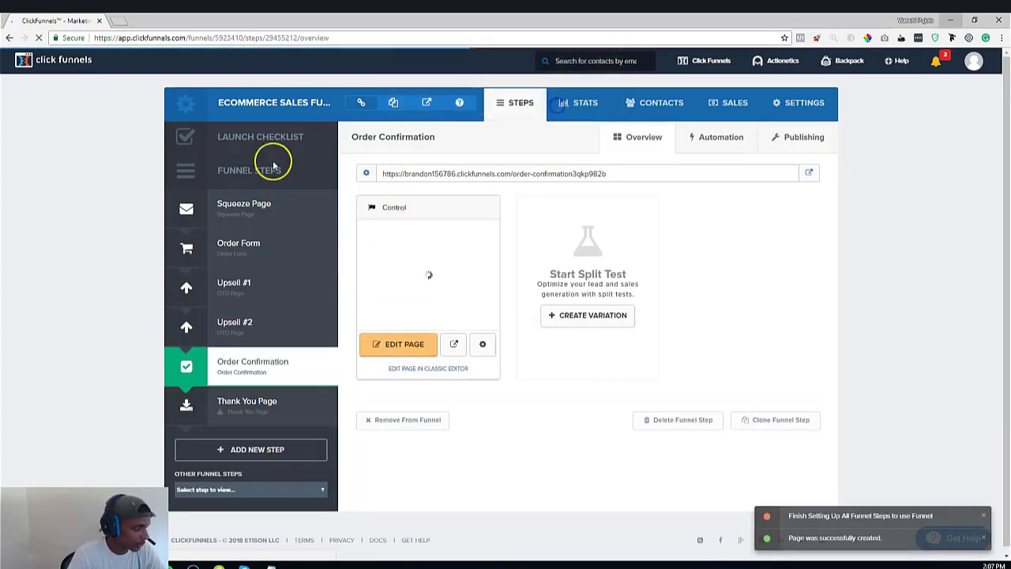
# Open the Squeeze Page in the editor to review it, and return to the funnel steps
pyautogui.click(228, 249)
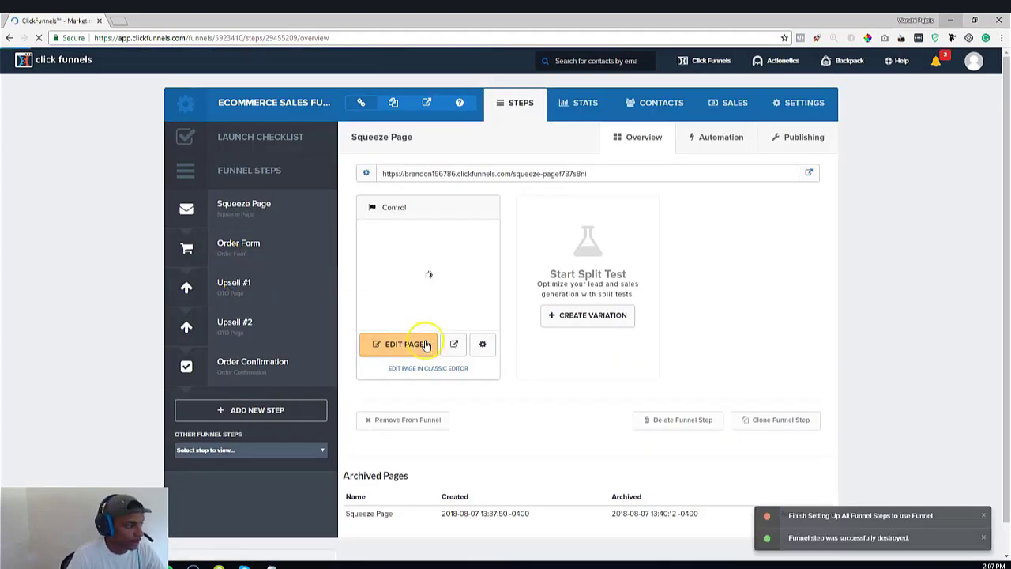
pyautogui.click(412, 342)
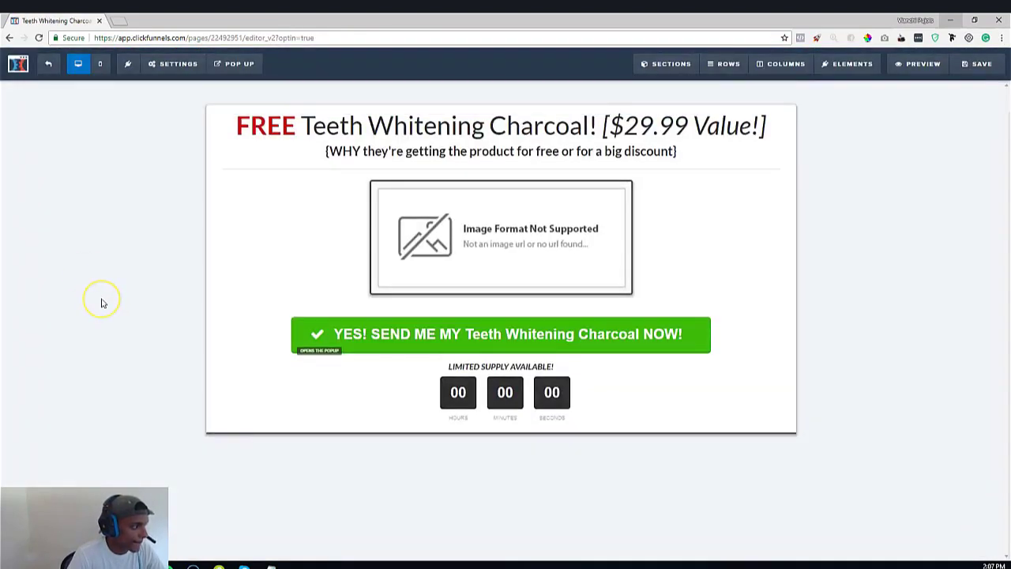
pyautogui.click(48, 63)
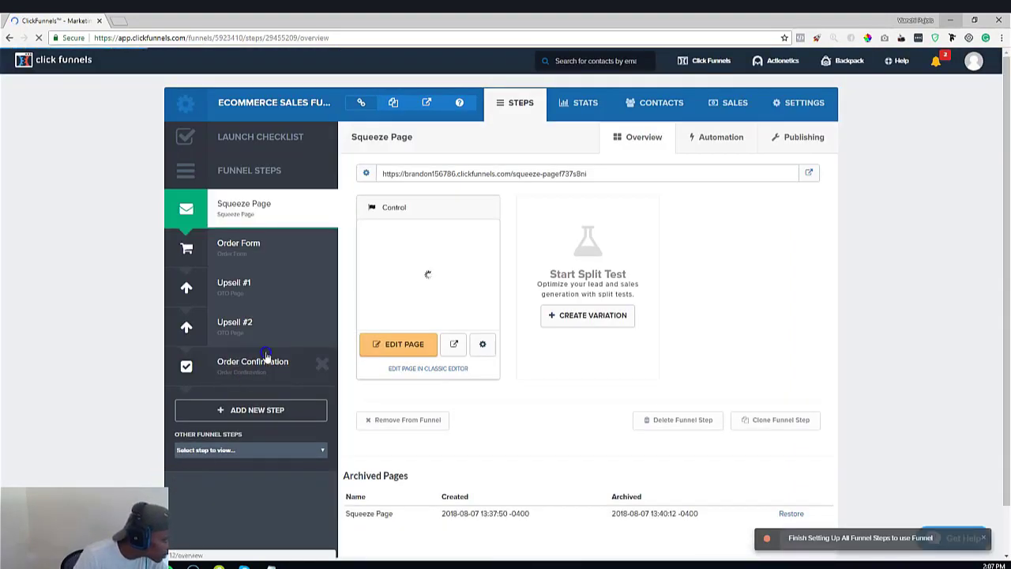
# Open the Order Confirmation page for editing and replace its headline with "Thanks For Your Order!"
pyautogui.click(257, 363)
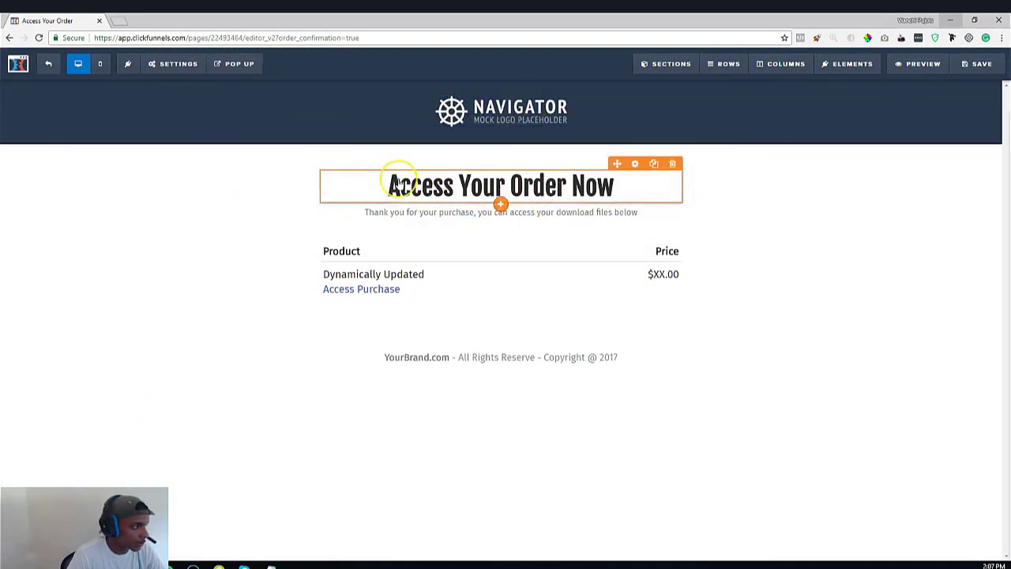
pyautogui.click(424, 186)
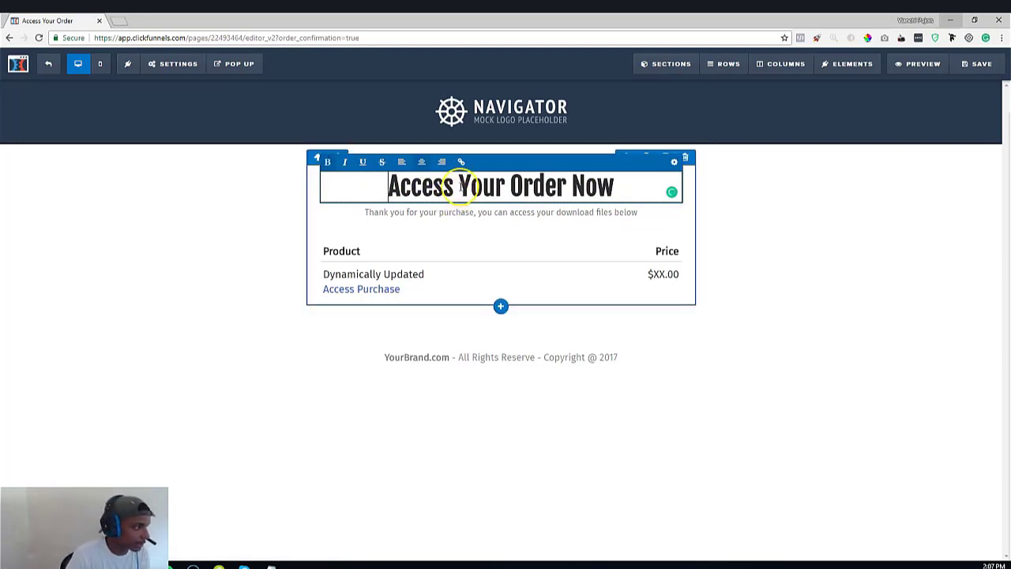
pyautogui.doubleClick(392, 185)
pyautogui.tripleClick(387, 185)
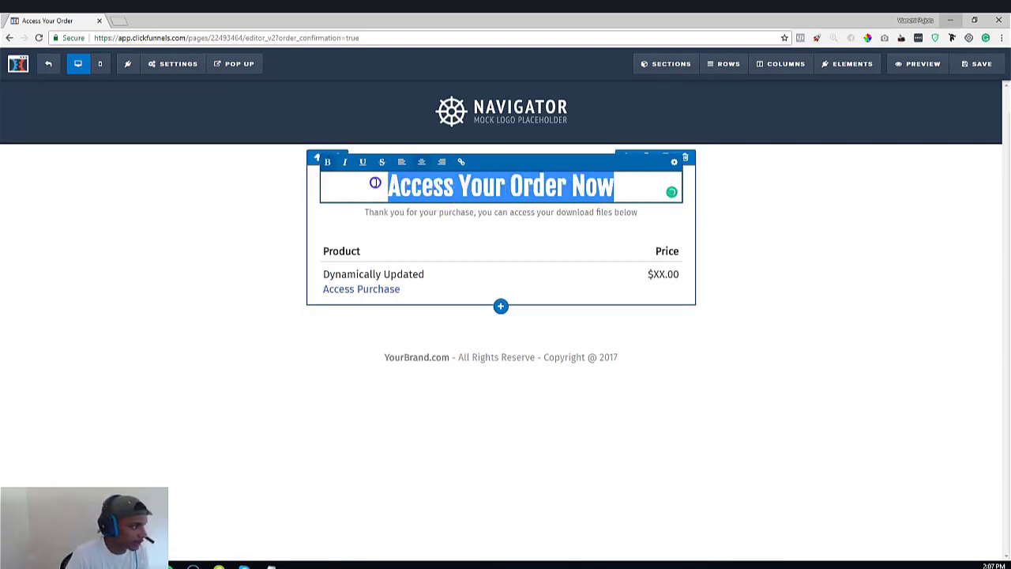
pyautogui.write('Thanks ')
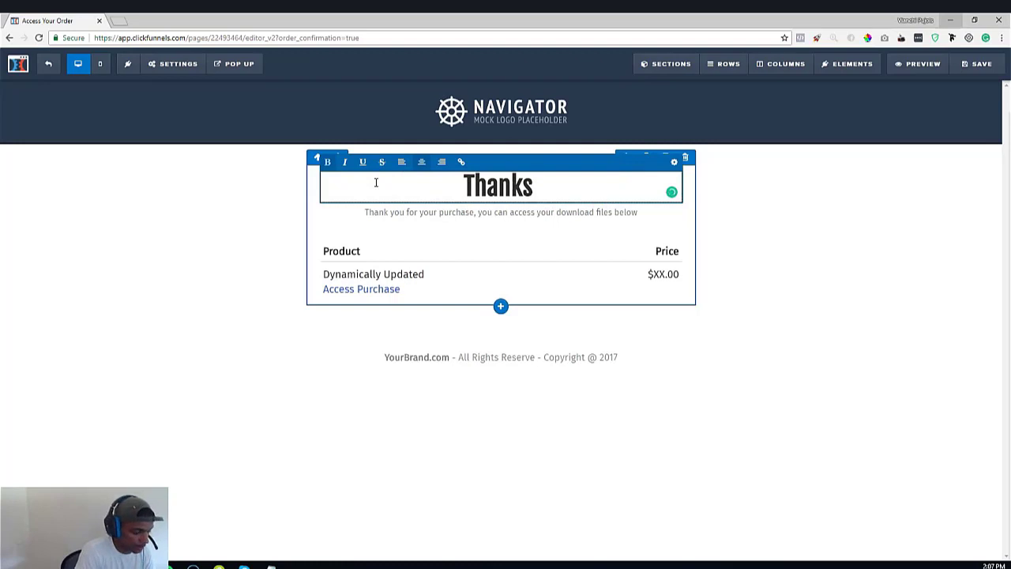
pyautogui.write('For yuo')
pyautogui.press('BackSpace')
pyautogui.press('BackSpace')
pyautogui.press('BackSpace')
pyautogui.write('Yo')
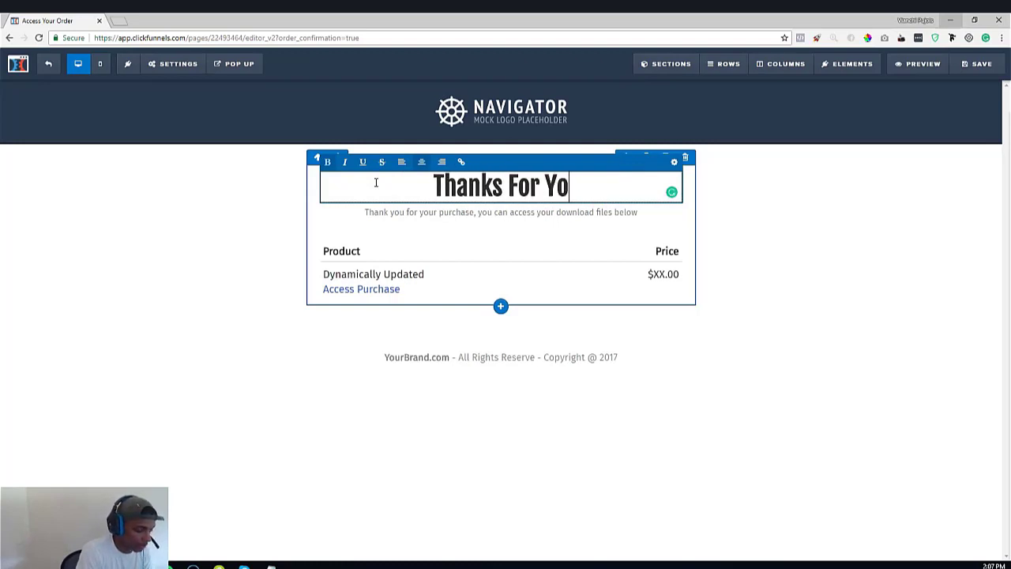
pyautogui.write('ur Order')
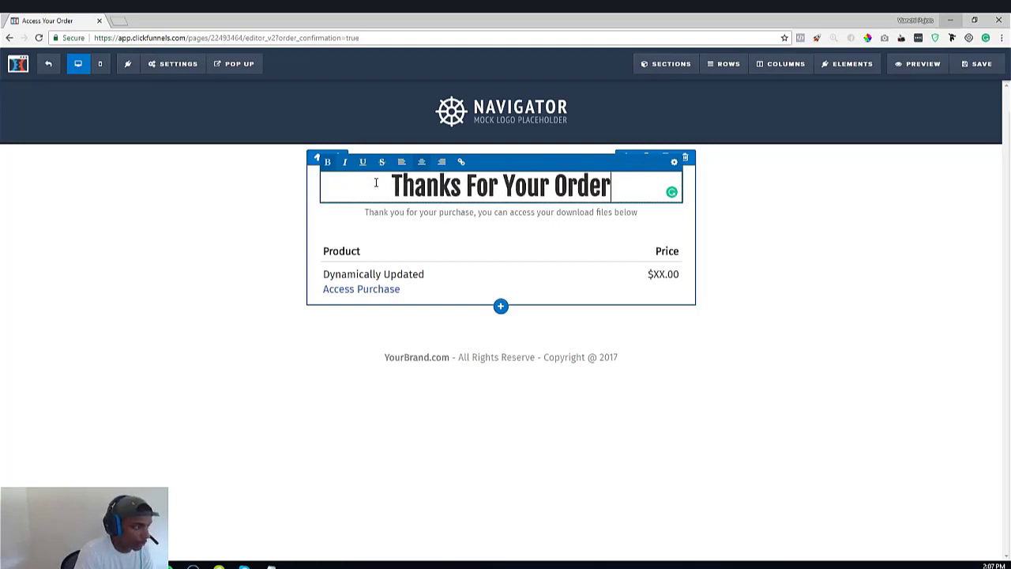
pyautogui.write('!')
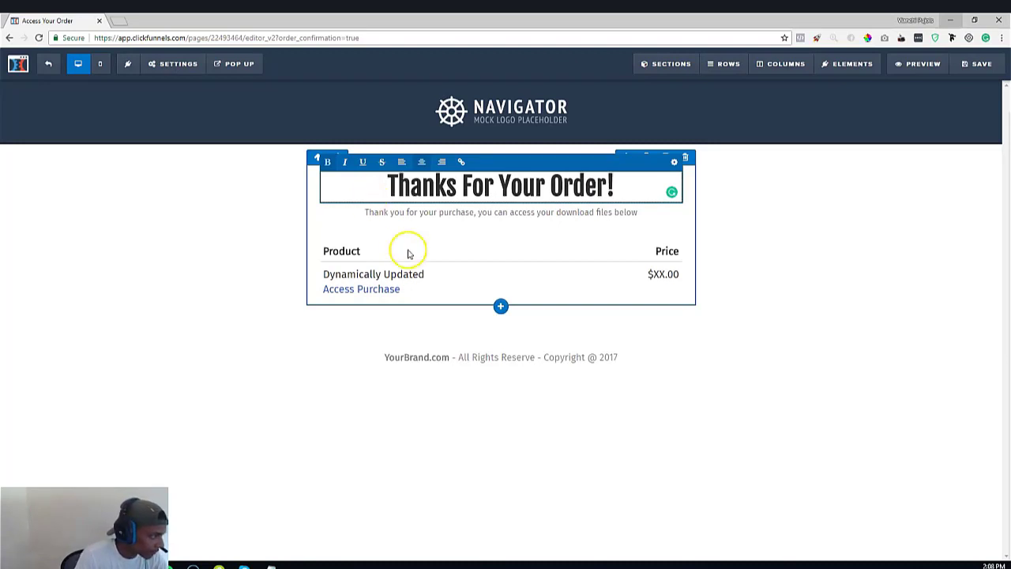
# Change the text under the headline to "Thank you for your purchase, we hope you shop here again."
pyautogui.click(464, 221)
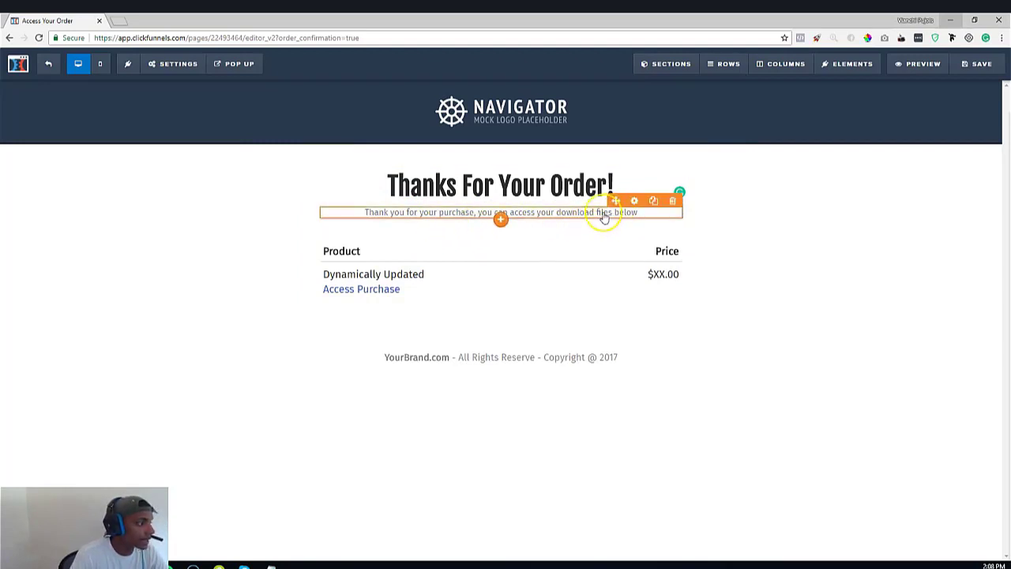
pyautogui.click(640, 215)
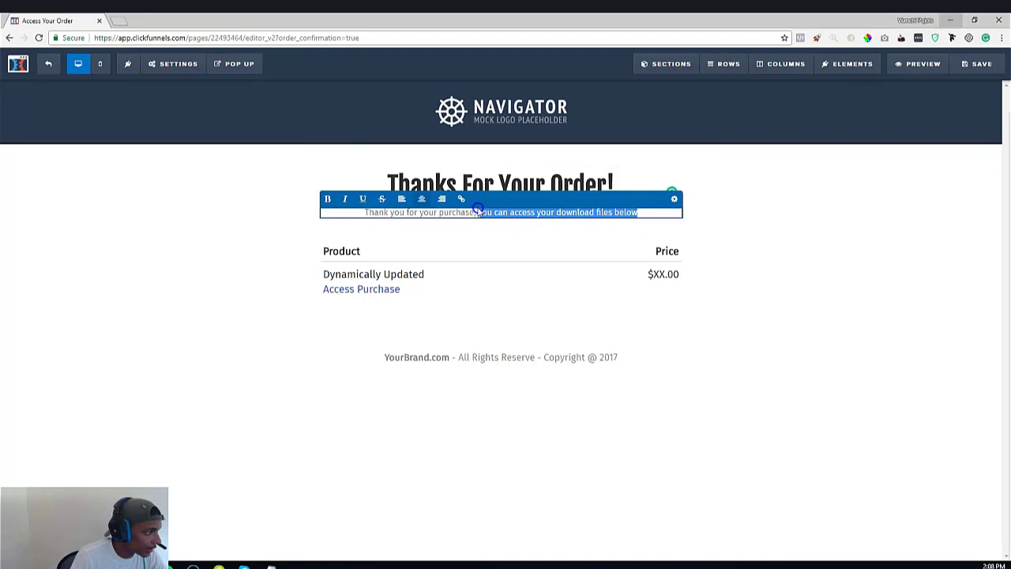
pyautogui.moveTo(478, 210); pyautogui.dragTo(478, 211)
pyautogui.write('e, we hope ypou')
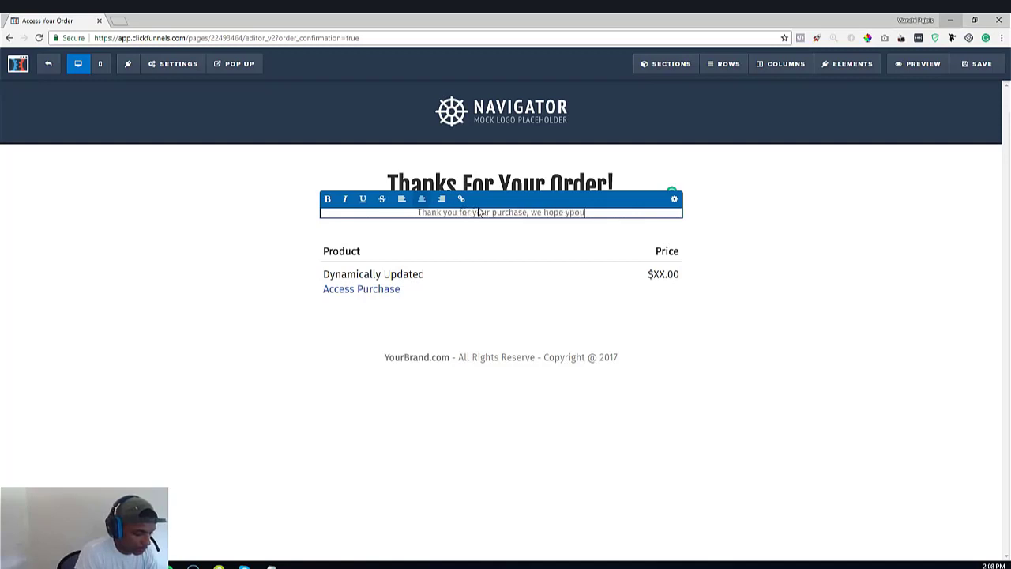
pyautogui.press('BackSpace')
pyautogui.press('BackSpace')
pyautogui.press('BackSpace')
pyautogui.press('BackSpace')
pyautogui.press('BackSpace')
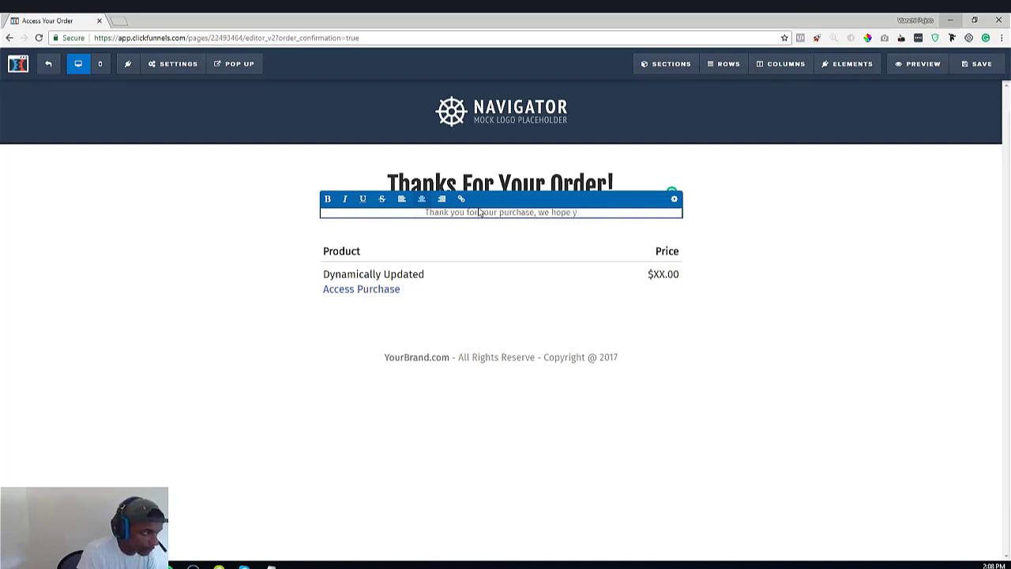
pyautogui.write('shop ')
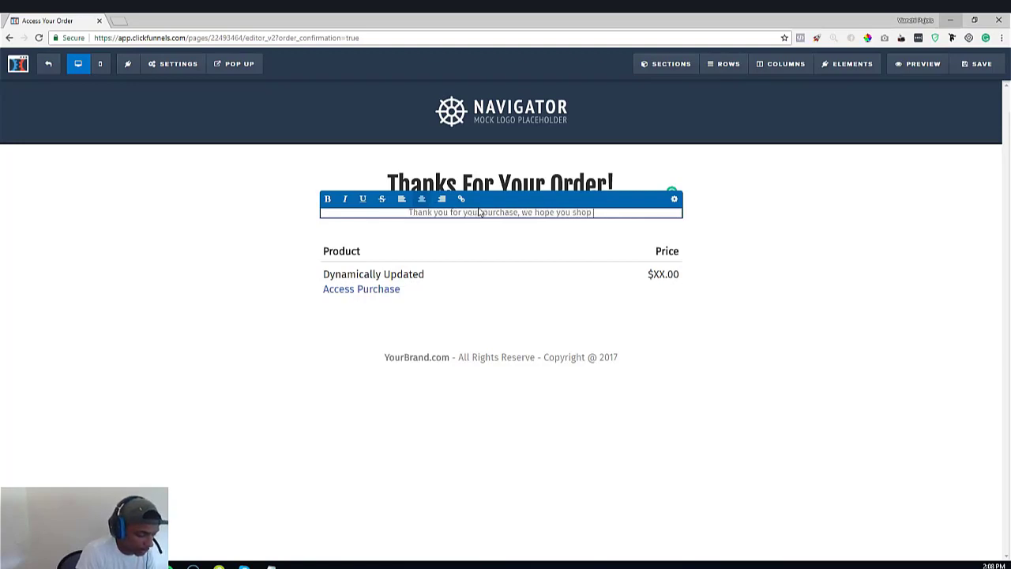
pyautogui.write('here again')
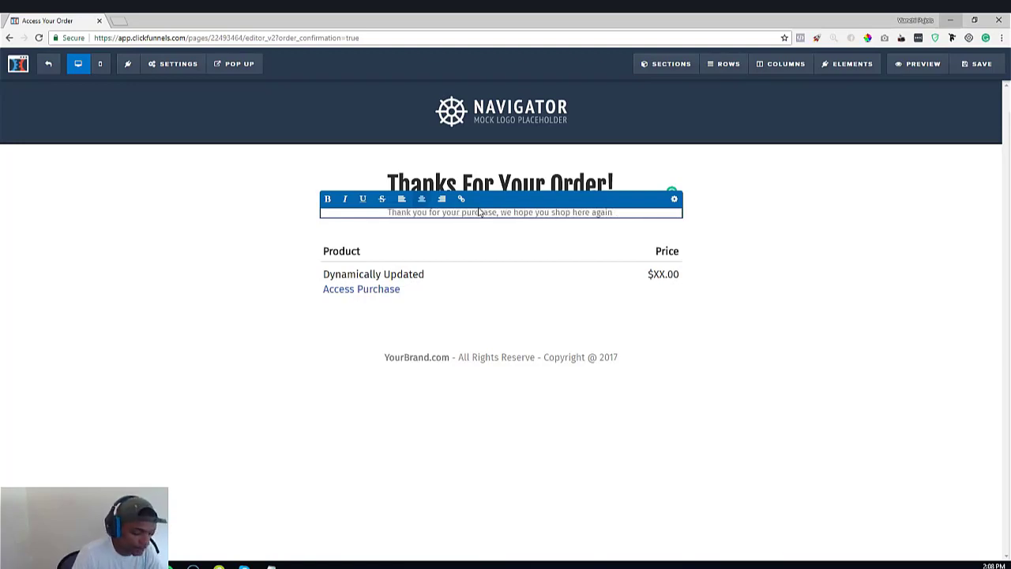
pyautogui.press('BackSpace')
pyautogui.write('.')
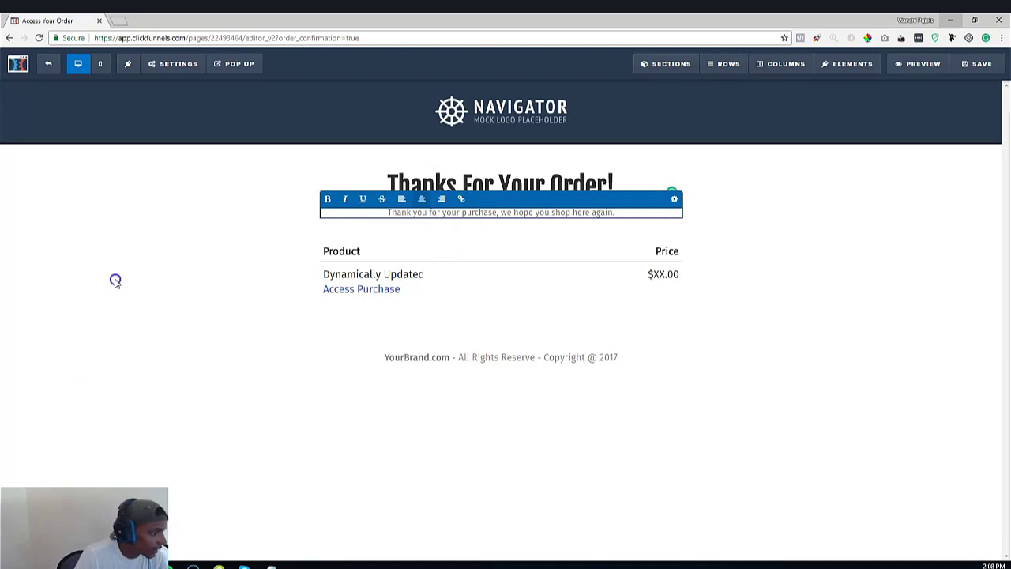
pyautogui.click(115, 282)
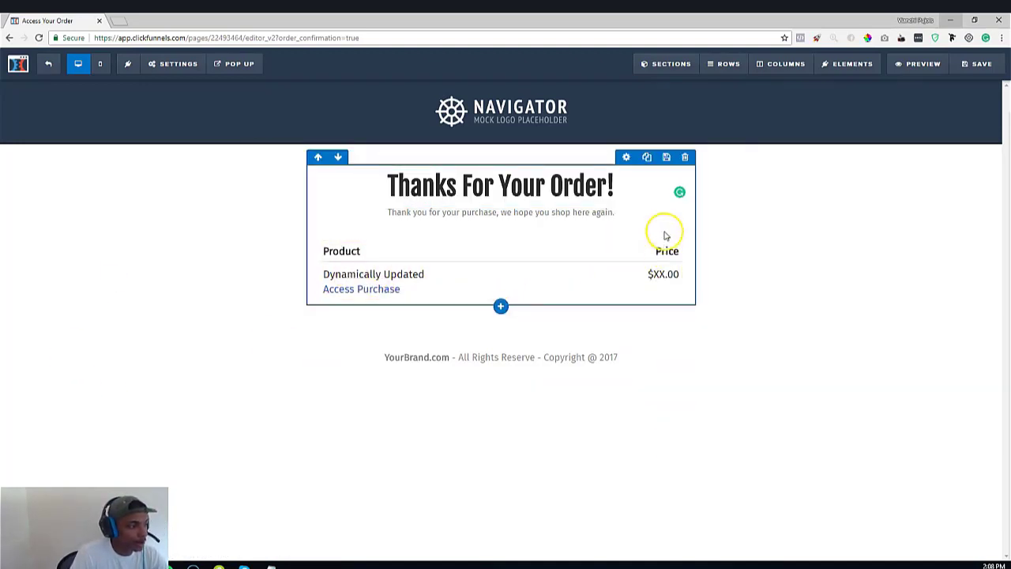
# Remove ".com" from the brand name in the footer text so it reads "YourBrand"
pyautogui.click(384, 358)
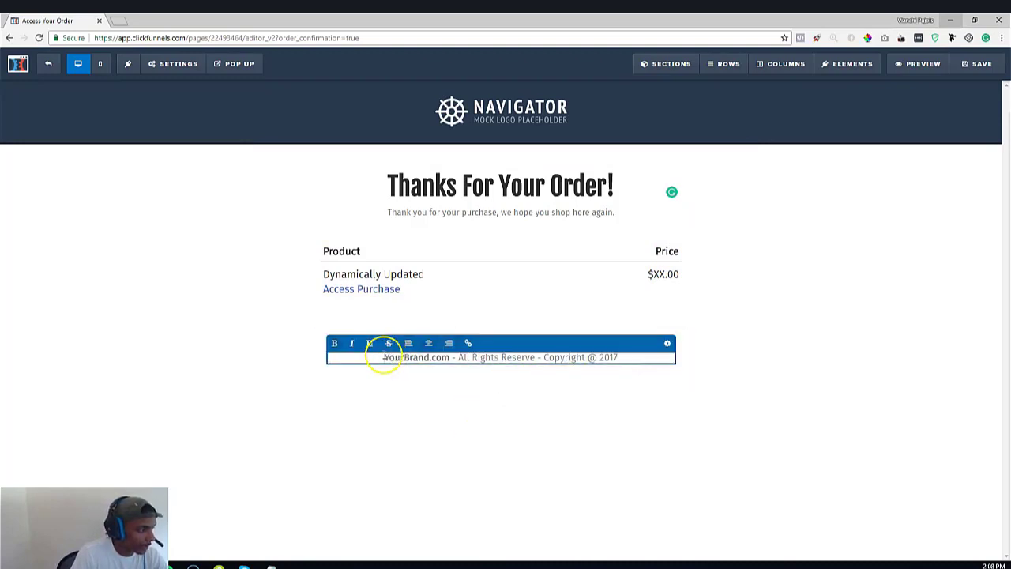
pyautogui.click(693, 390)
pyautogui.click(451, 361)
pyautogui.click(450, 358)
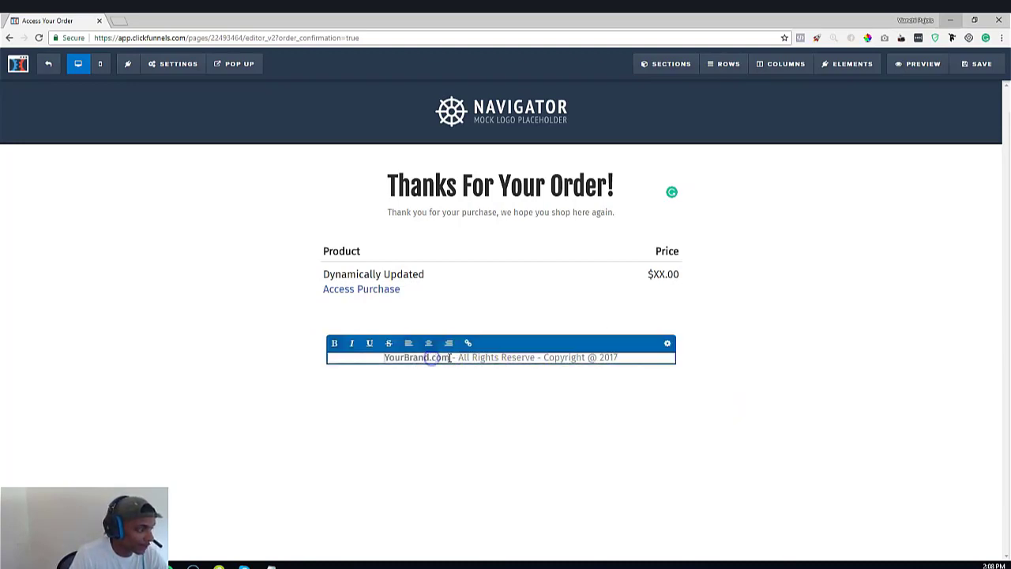
pyautogui.click(434, 422)
pyautogui.click(426, 357)
pyautogui.click(456, 359)
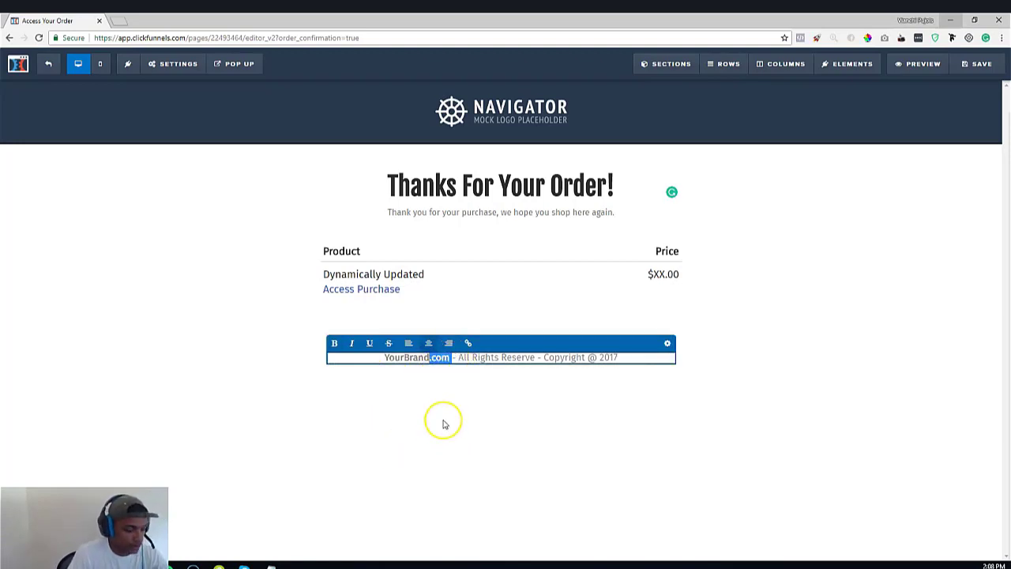
pyautogui.press('BackSpace')
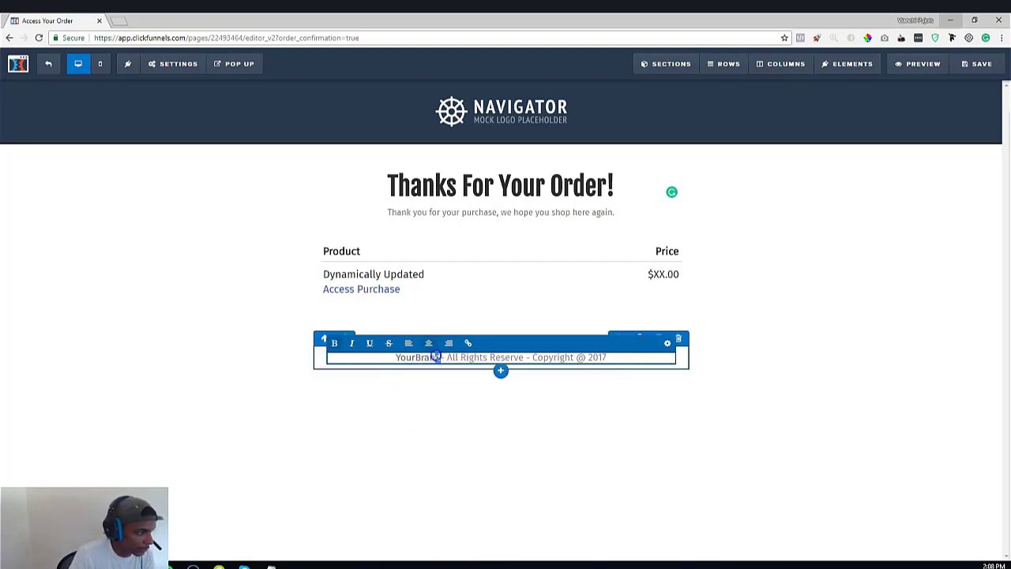
# Change the footer's copyright year to 2018 and save the order confirmation page
pyautogui.click(608, 358)
pyautogui.press('BackSpace')
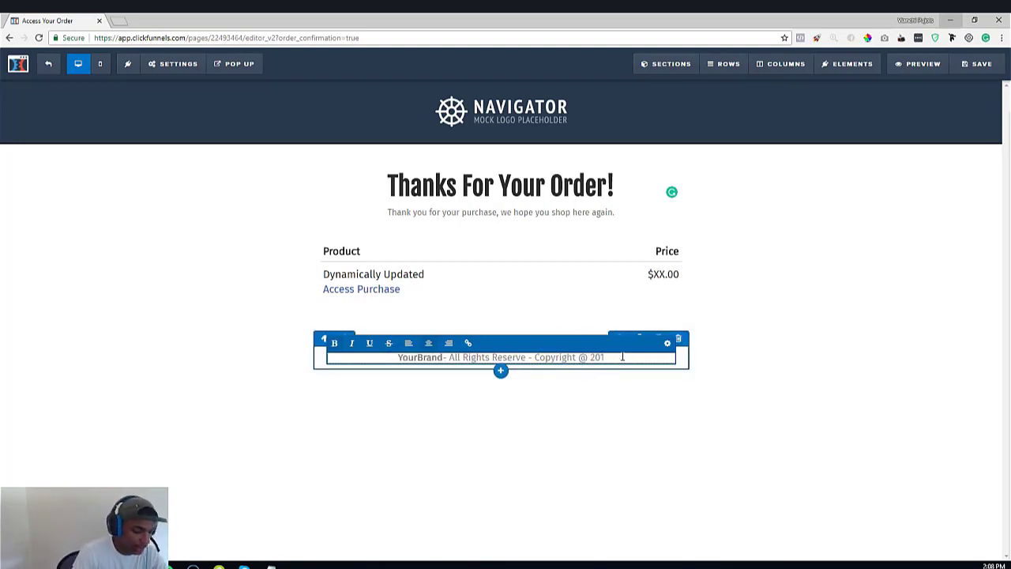
pyautogui.write('8')
pyautogui.click(756, 282)
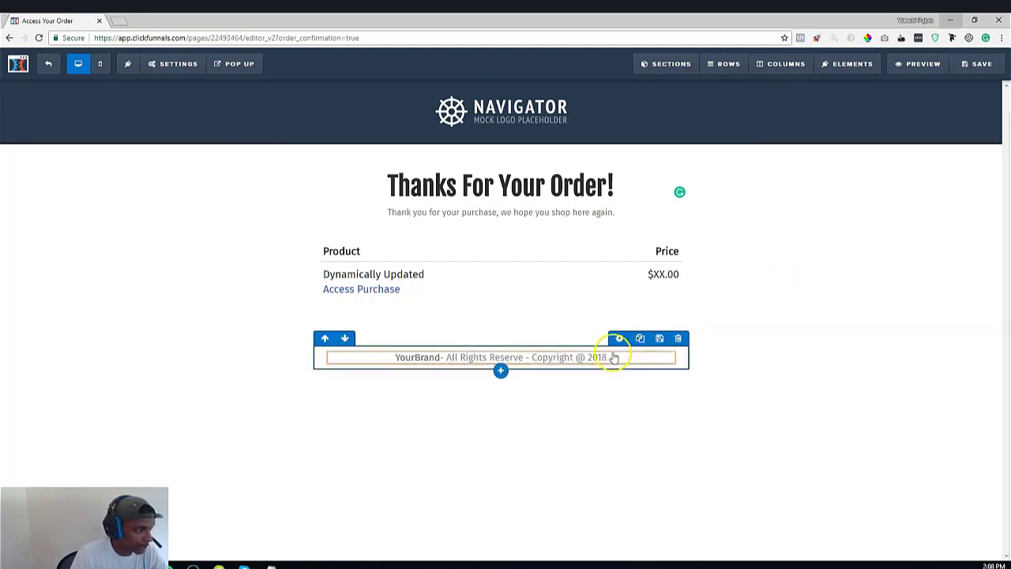
pyautogui.click(967, 63)
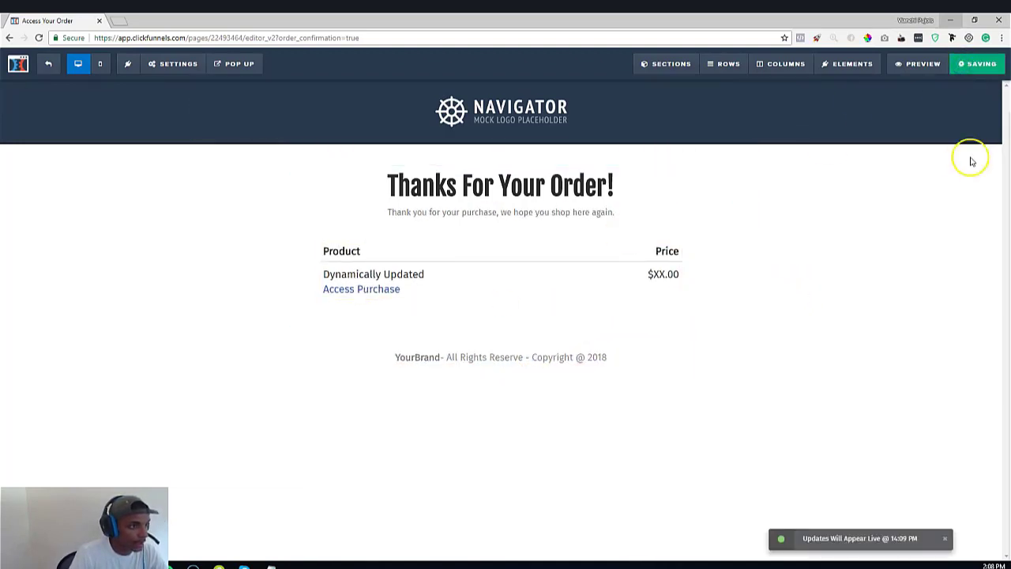
# Check the order confirmation page in mobile view, switch back to desktop view, and return to the funnel steps
pyautogui.click(101, 65)
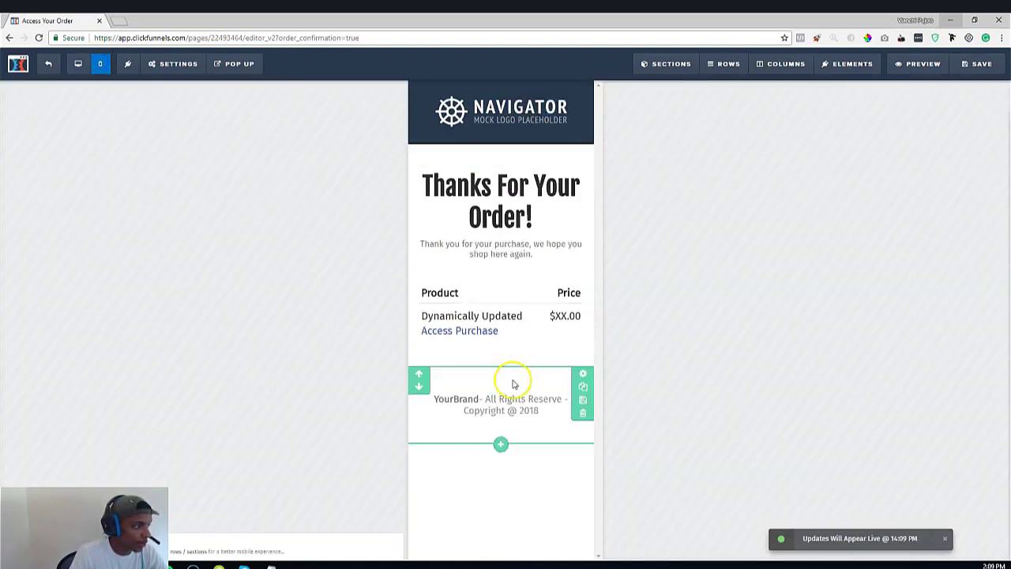
pyautogui.click(78, 64)
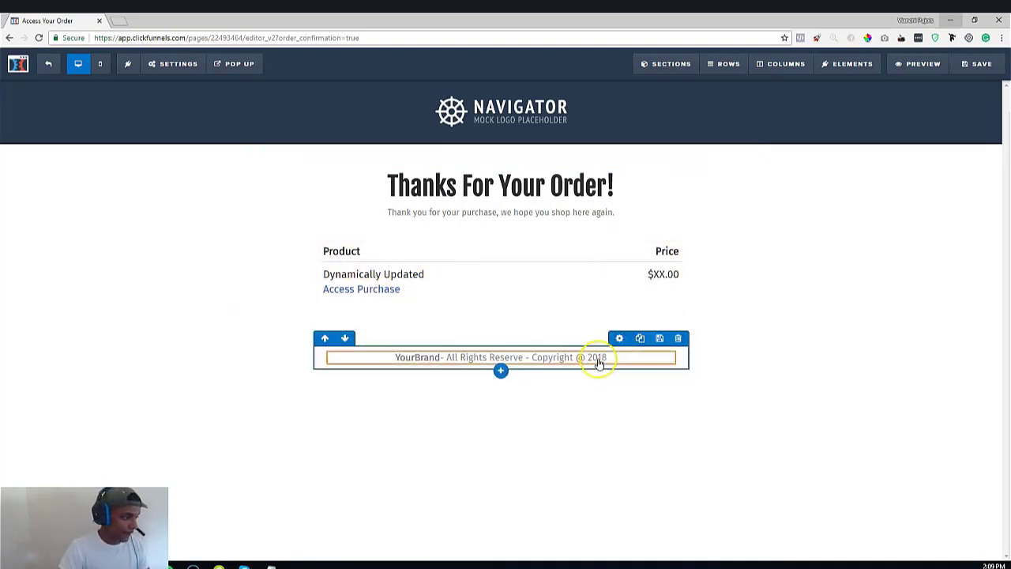
pyautogui.click(46, 64)
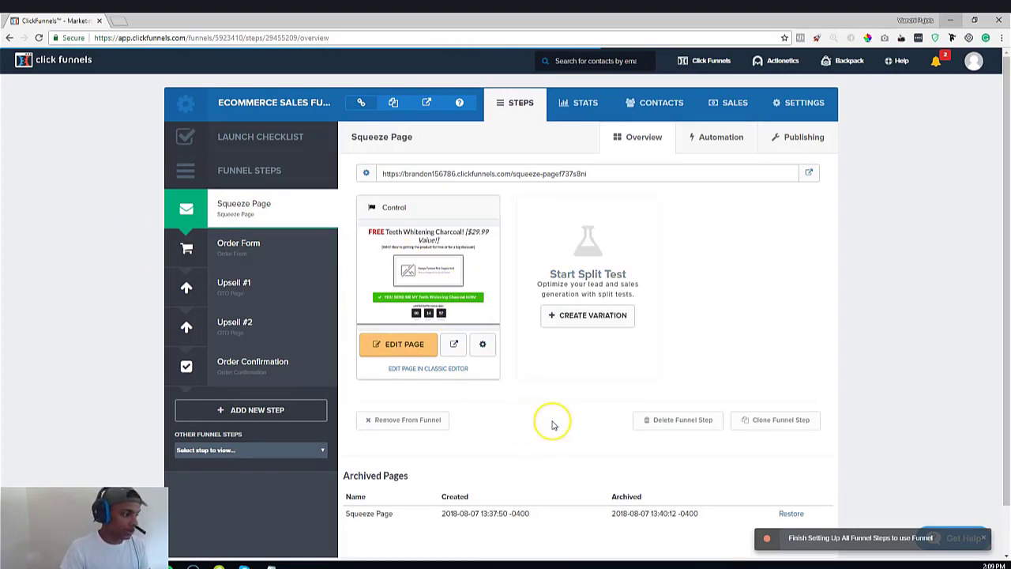
# Create a split test variation of the Squeeze Page from the Big Red 2 Step template, keeping the page name "Squeeze Page"
pyautogui.click(593, 316)
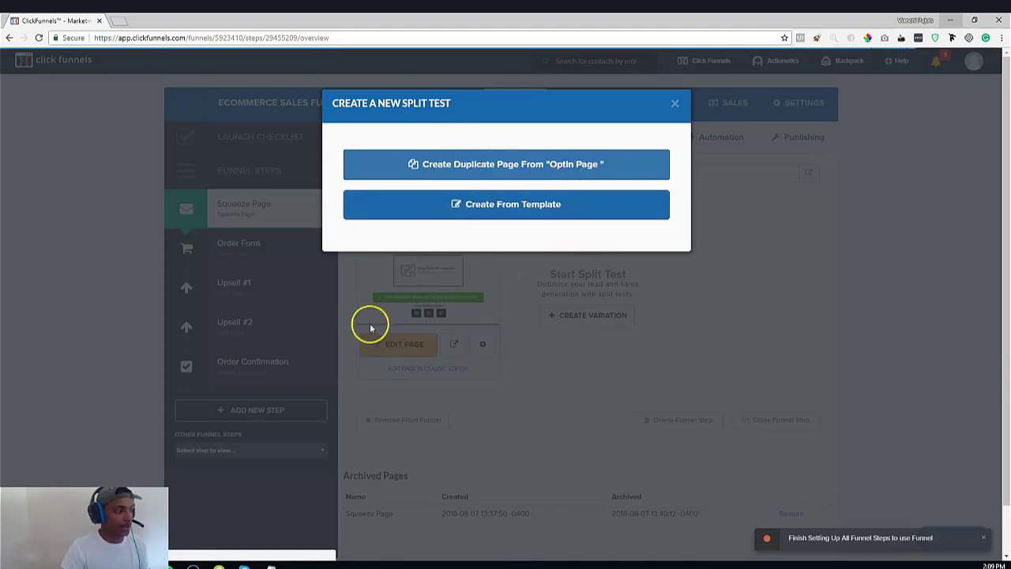
pyautogui.click(507, 206)
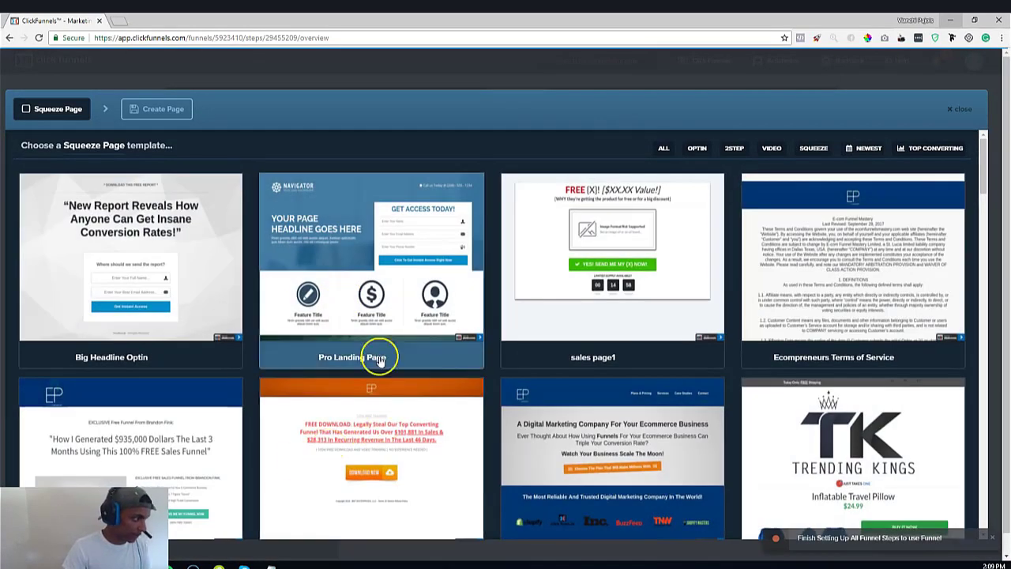
pyautogui.scroll(-6, 300, 361)
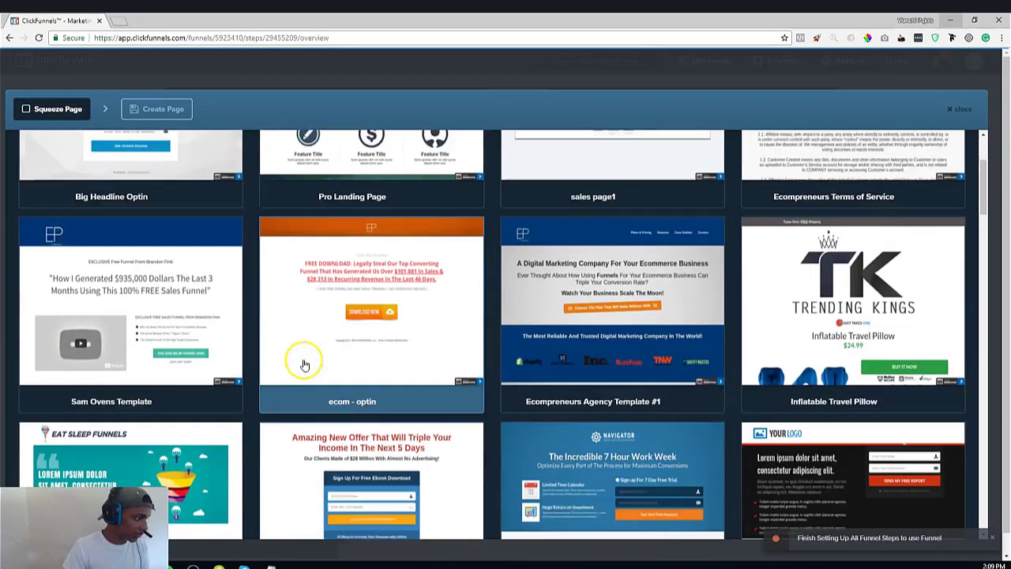
pyautogui.scroll(4, 400, 374)
pyautogui.scroll(-2, 400, 373)
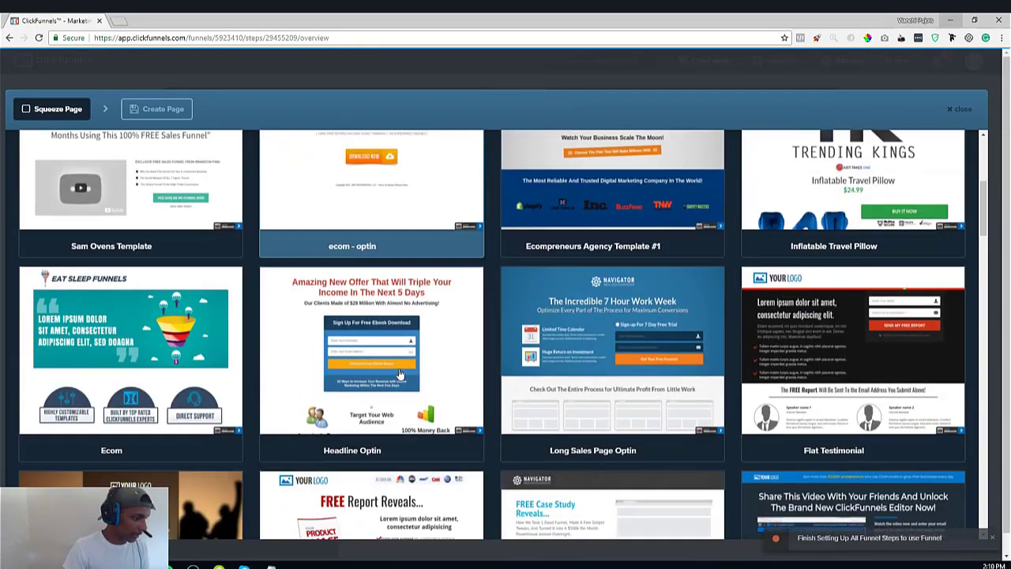
pyautogui.moveTo(857, 348)
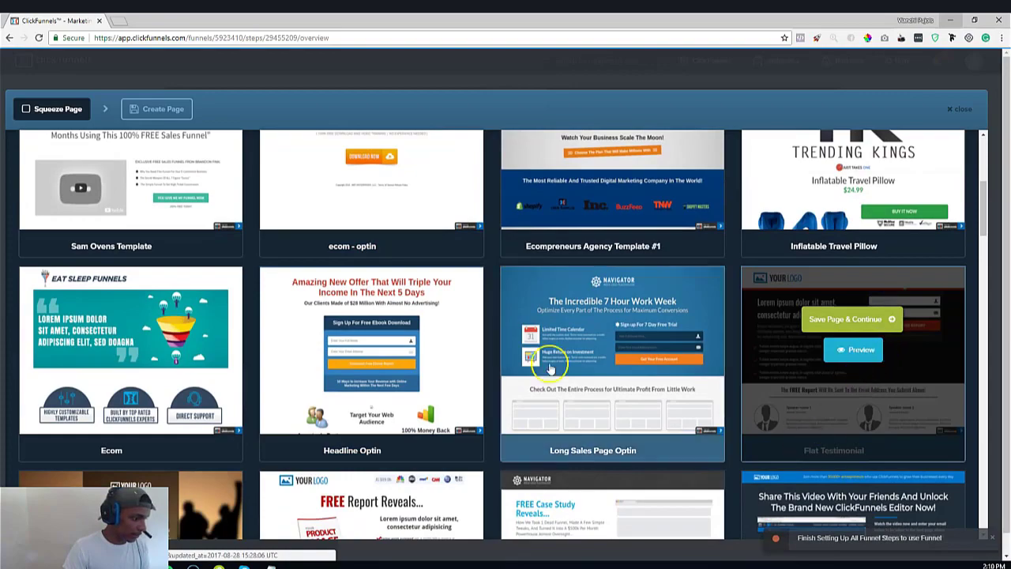
pyautogui.scroll(-4, 353, 379)
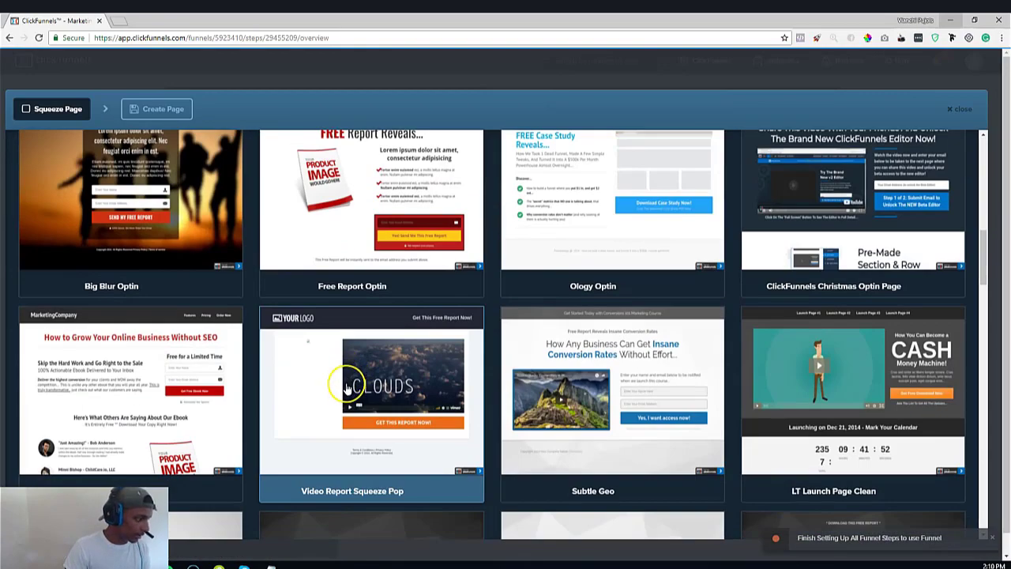
pyautogui.scroll(-4, 251, 389)
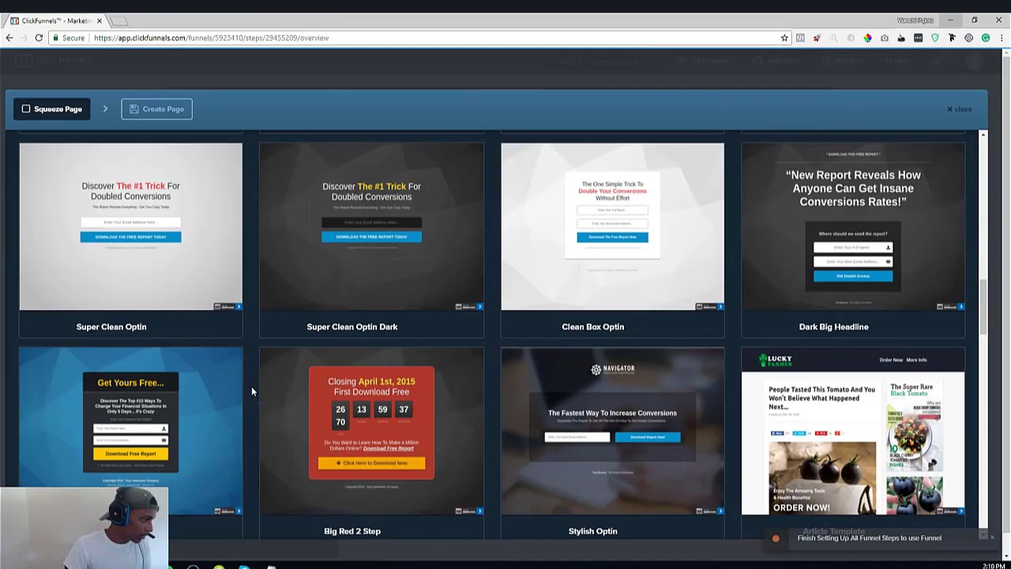
pyautogui.scroll(-2, 251, 386)
pyautogui.click(364, 294)
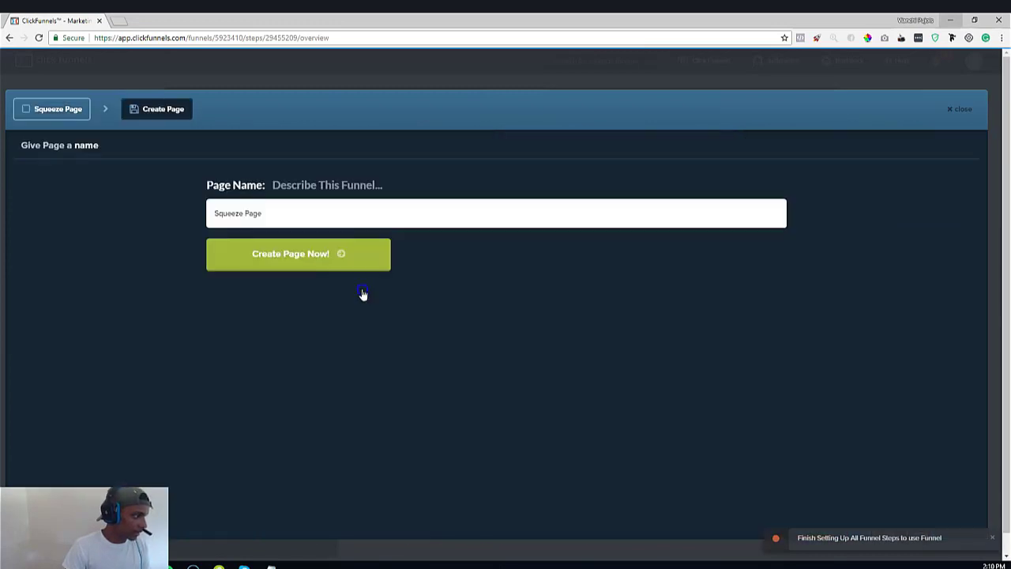
pyautogui.click(316, 265)
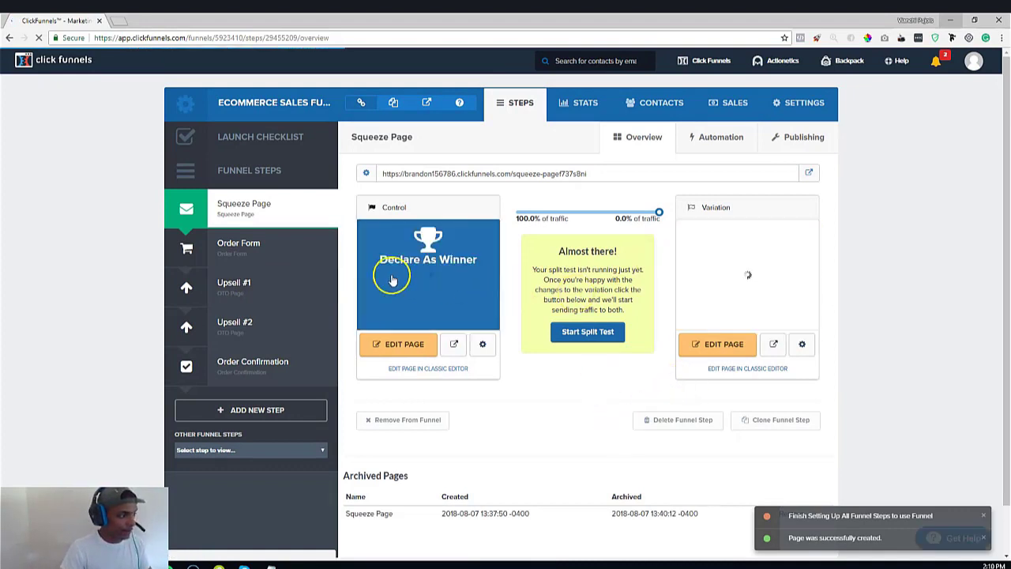
# Split the Squeeze Page traffic 50% to the control and 50% to the variation, and apply the changes
pyautogui.moveTo(757, 273)
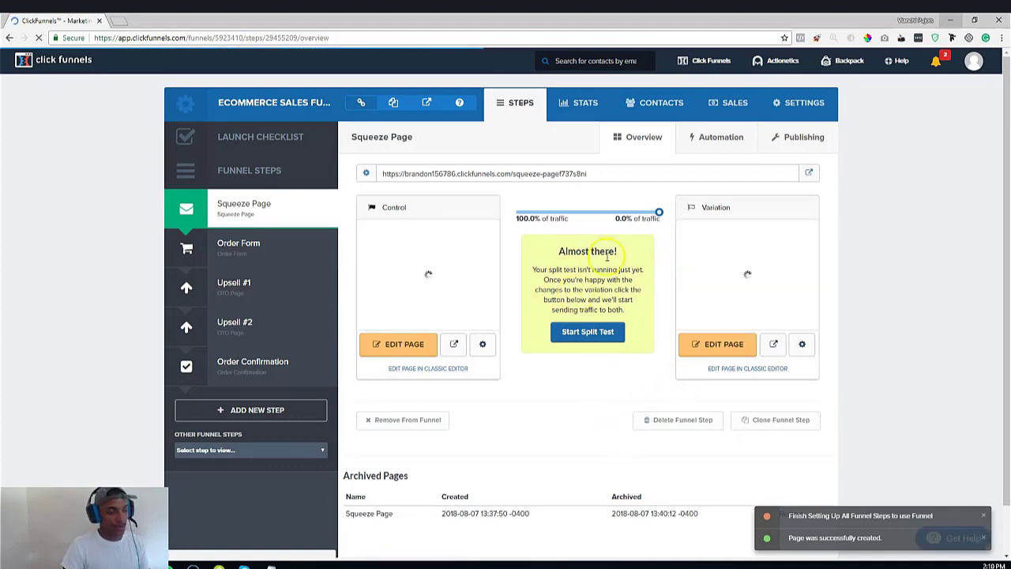
pyautogui.moveTo(678, 235)
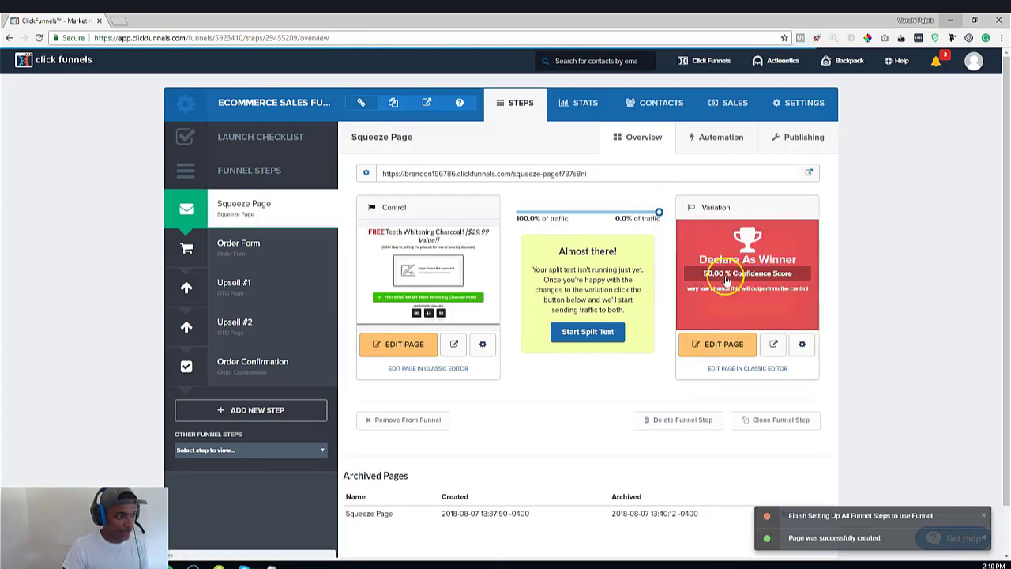
pyautogui.moveTo(447, 266)
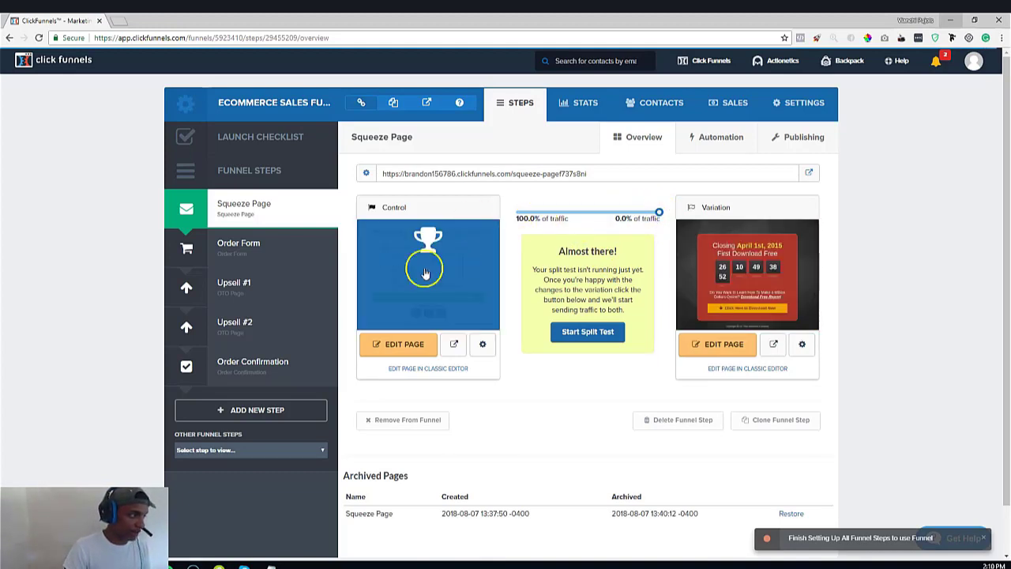
pyautogui.moveTo(659, 213); pyautogui.dragTo(632, 214)
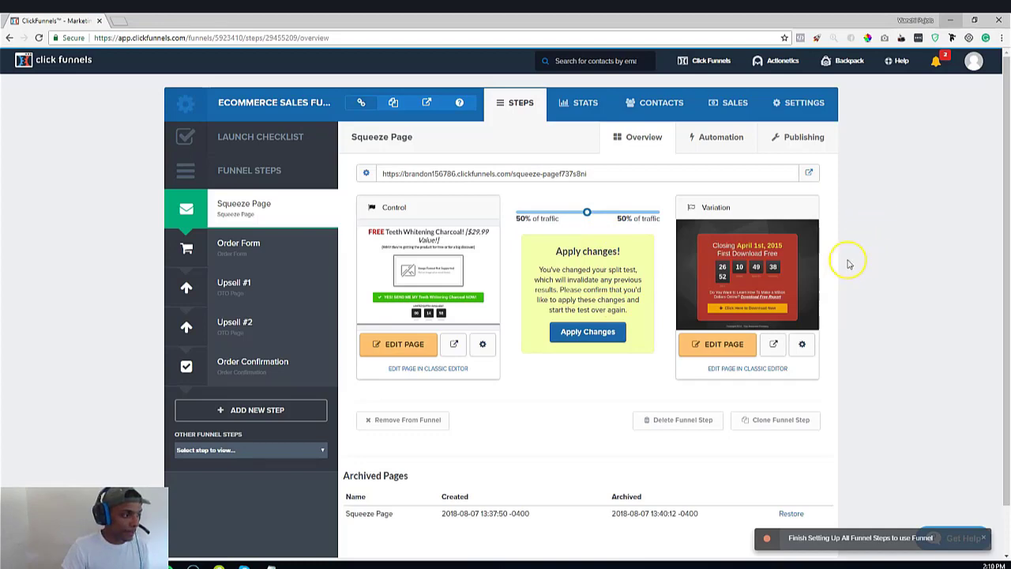
pyautogui.click(583, 336)
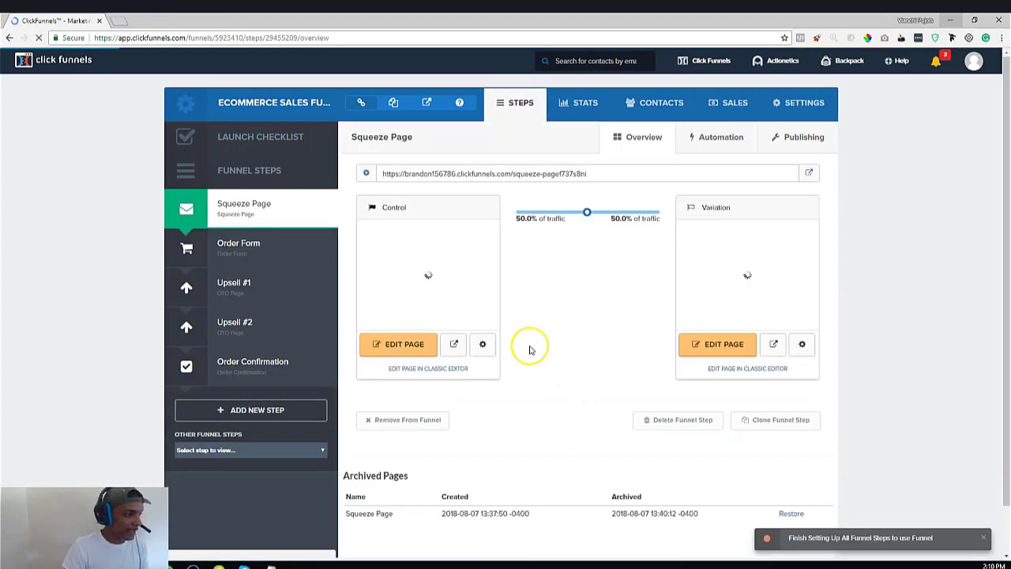
# Declare the control page the split test winner, confirm deletion of the variation, and briefly preview the control page
pyautogui.moveTo(756, 315)
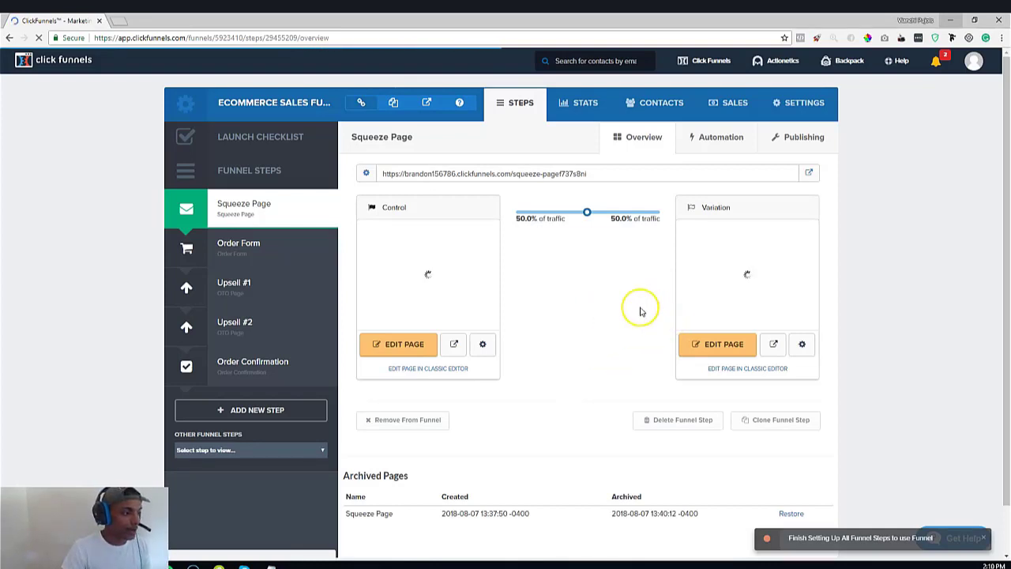
pyautogui.moveTo(788, 309)
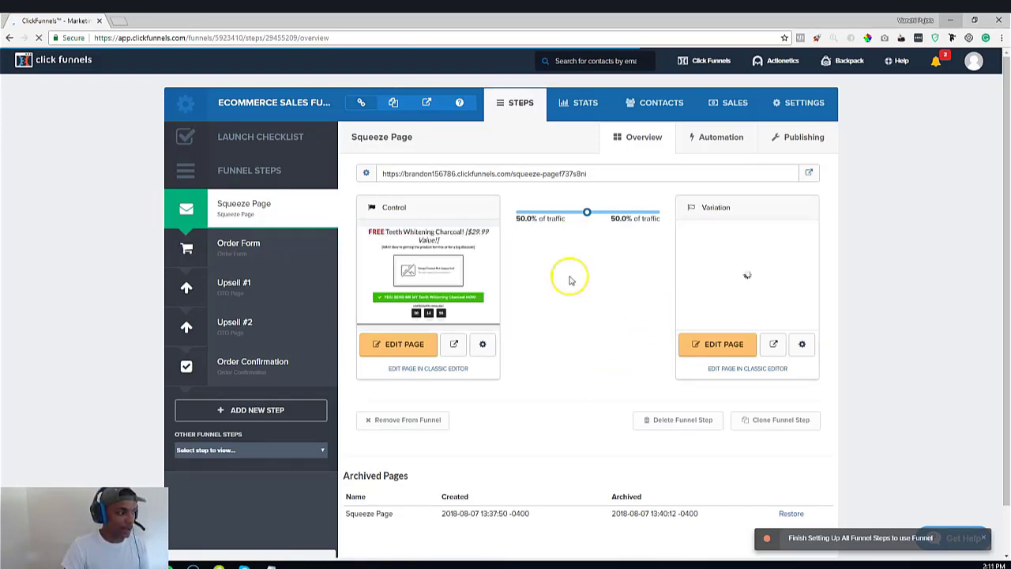
pyautogui.moveTo(668, 275)
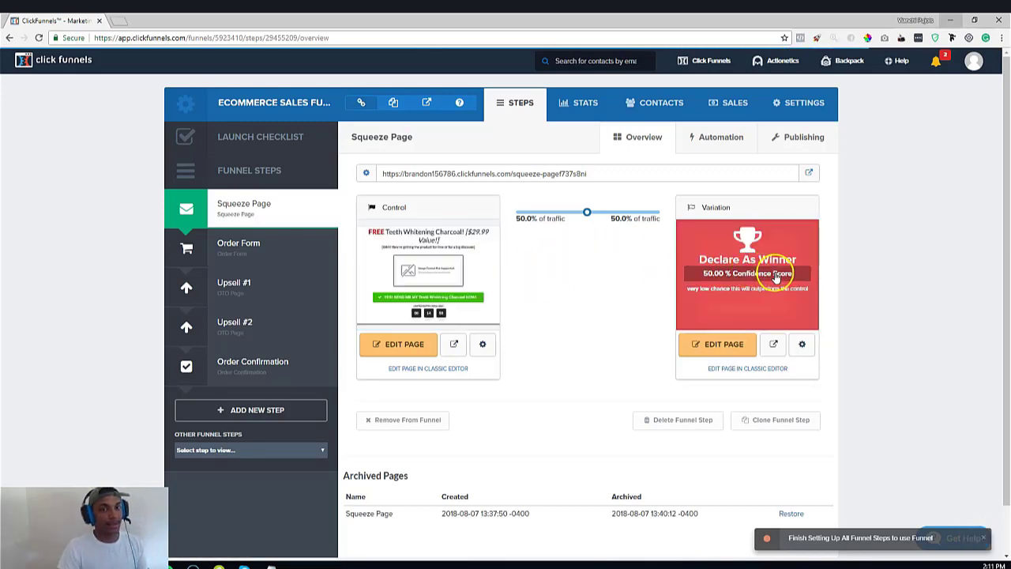
pyautogui.click(425, 261)
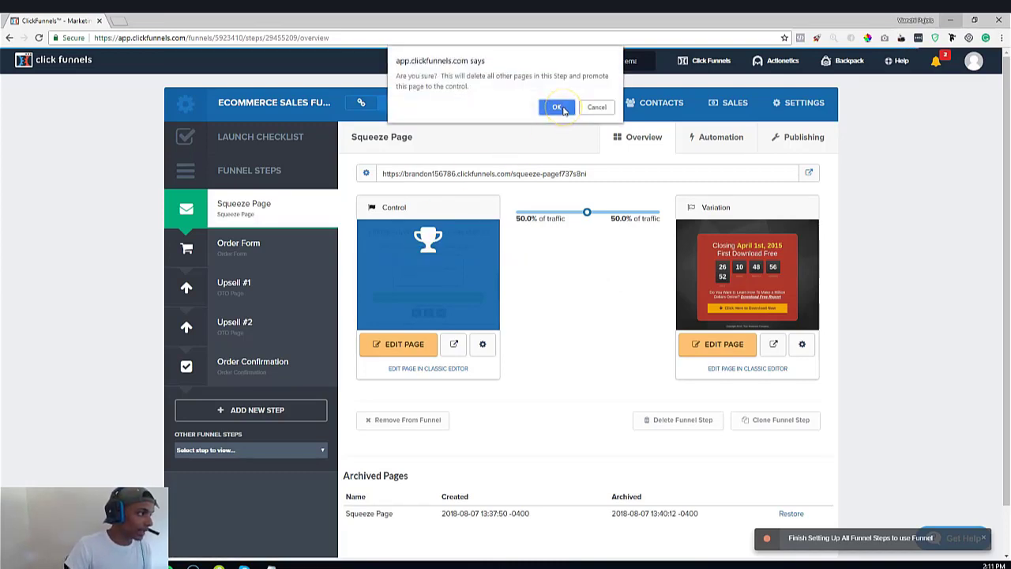
pyautogui.click(561, 108)
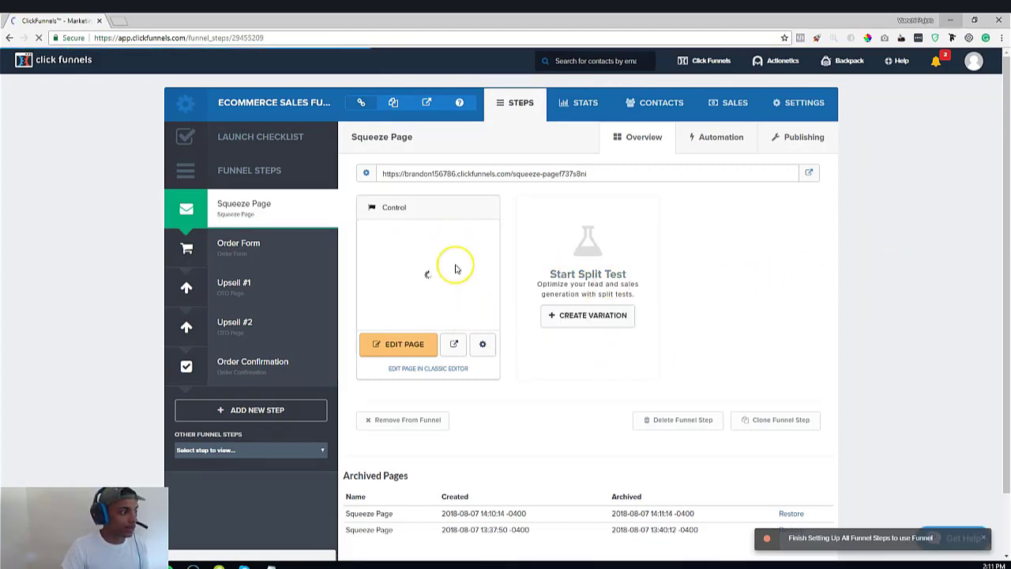
pyautogui.click(453, 343)
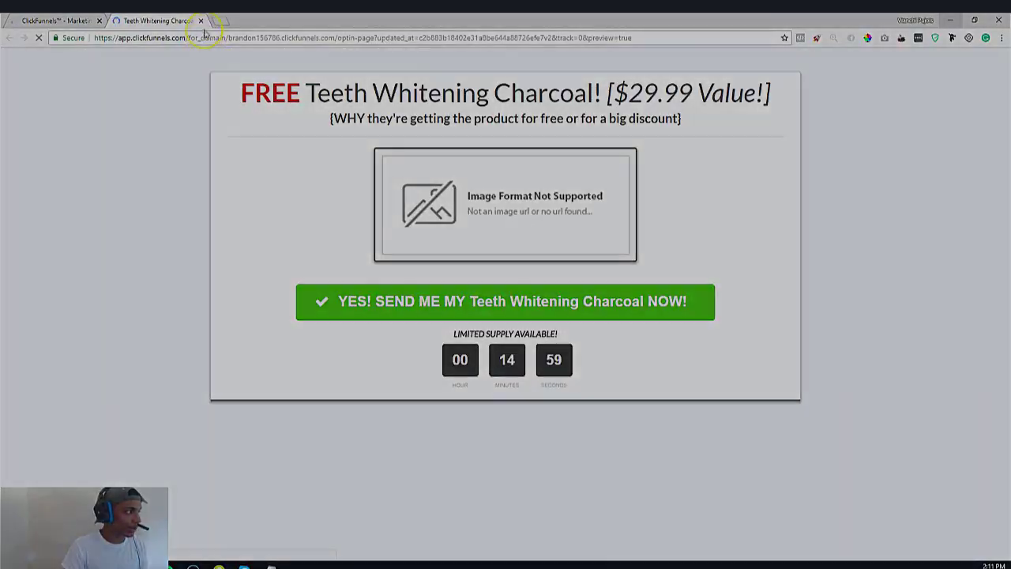
pyautogui.click(200, 21)
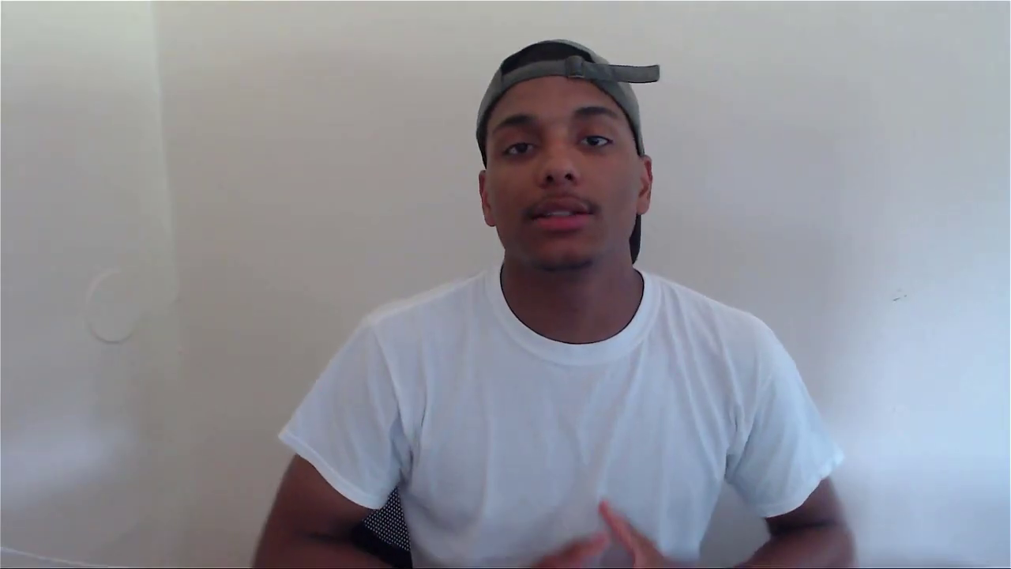